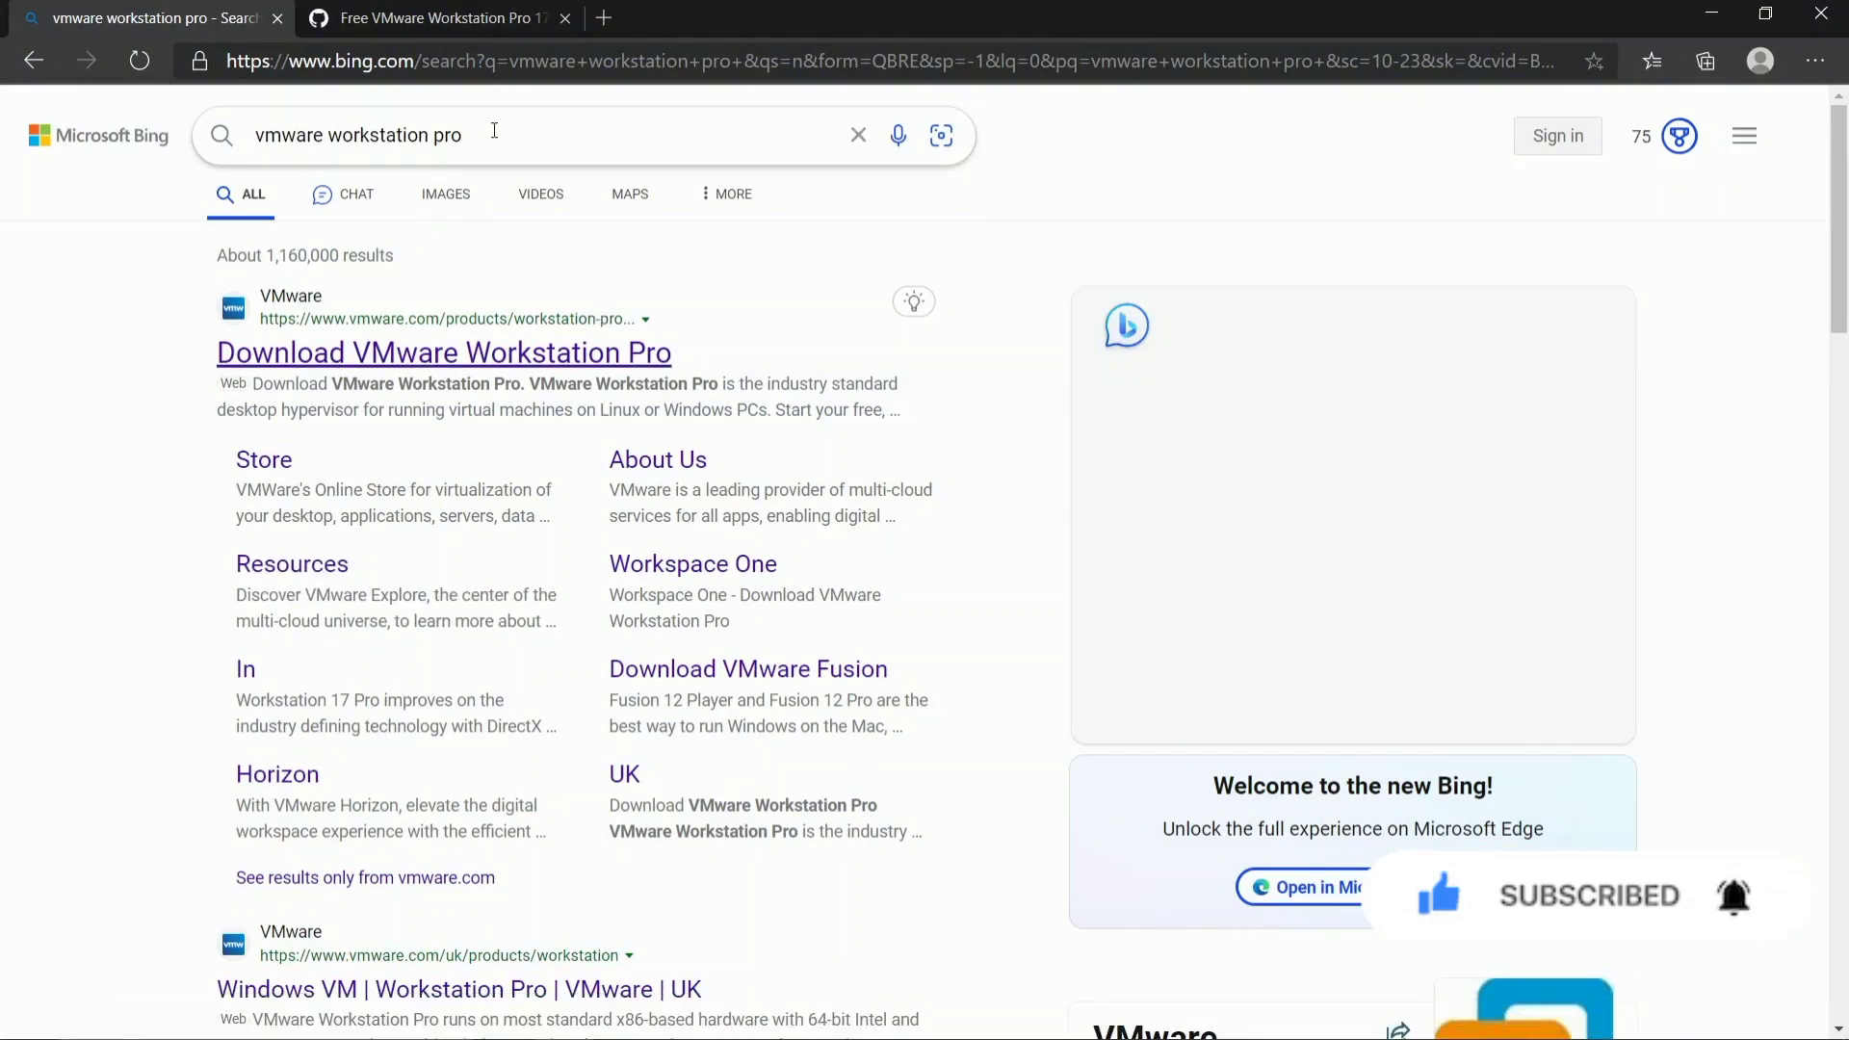
Step: Open the Download VMware Workstation Pro search result and start the Workstation 17 Pro for Windows download
click(410, 374)
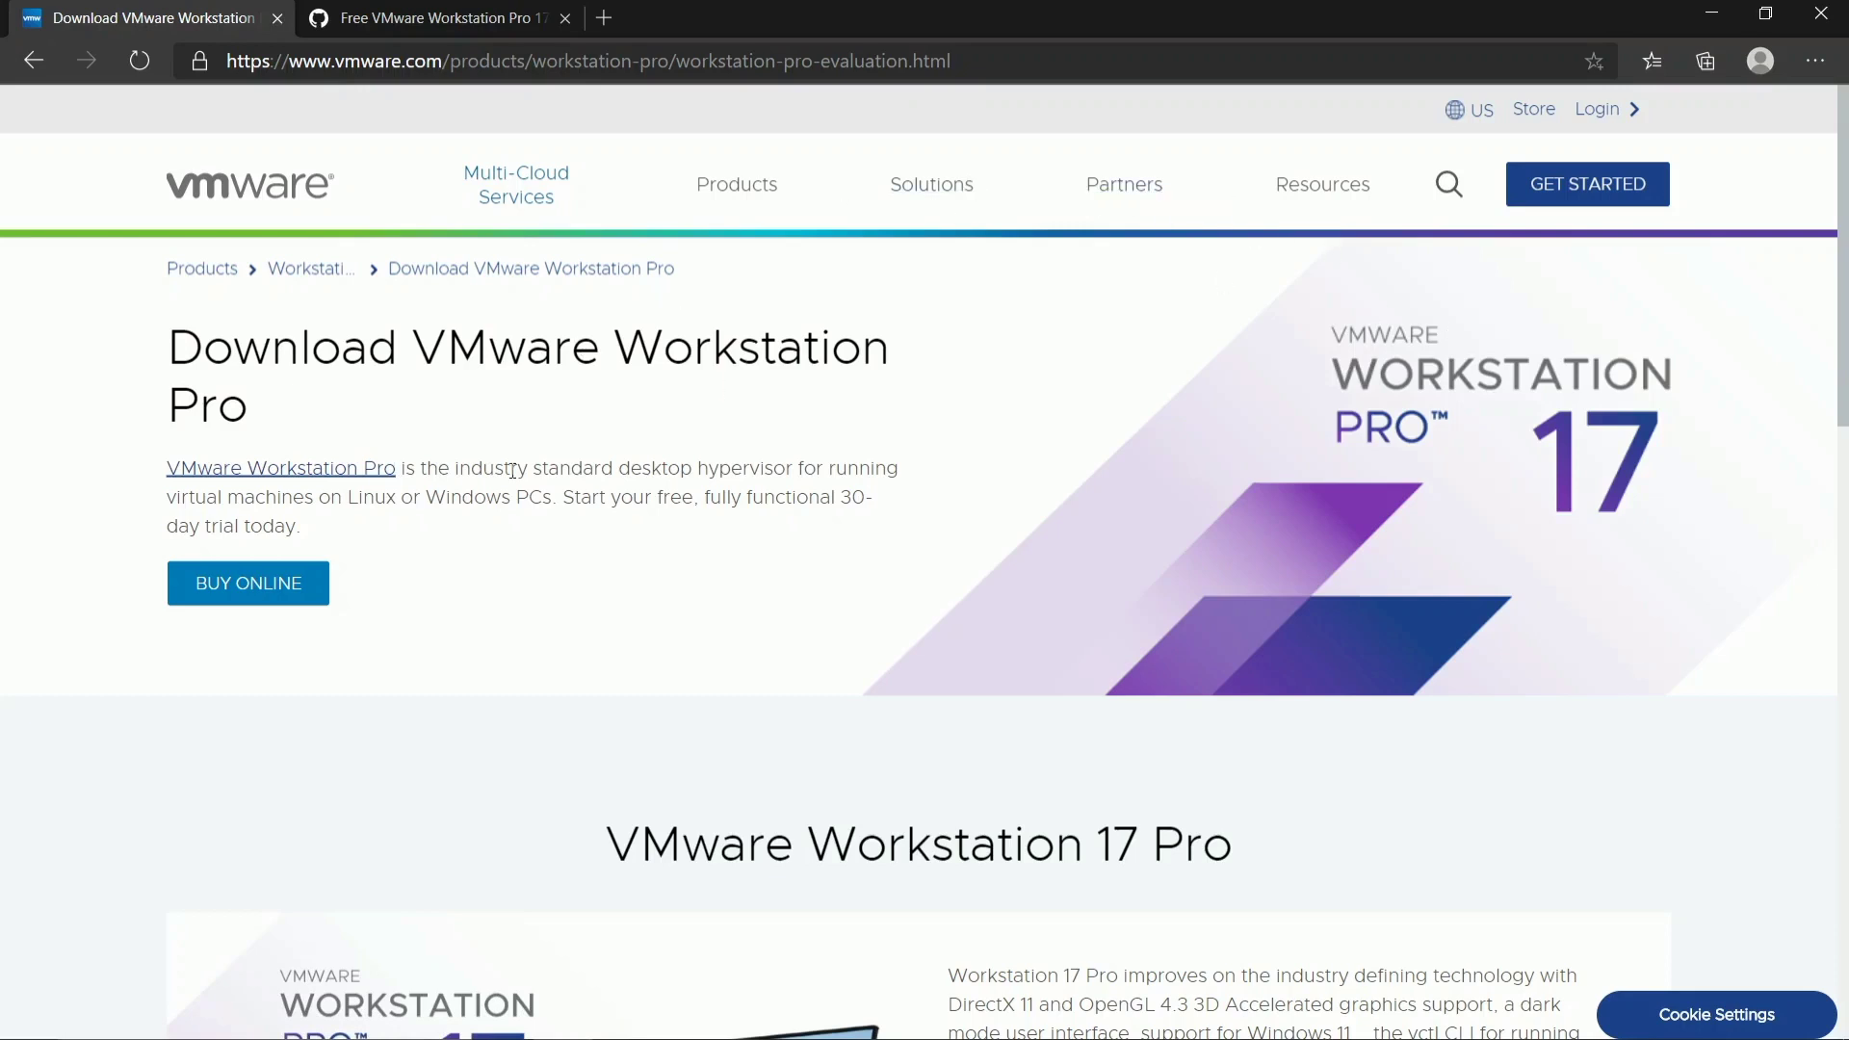
click(1846, 468)
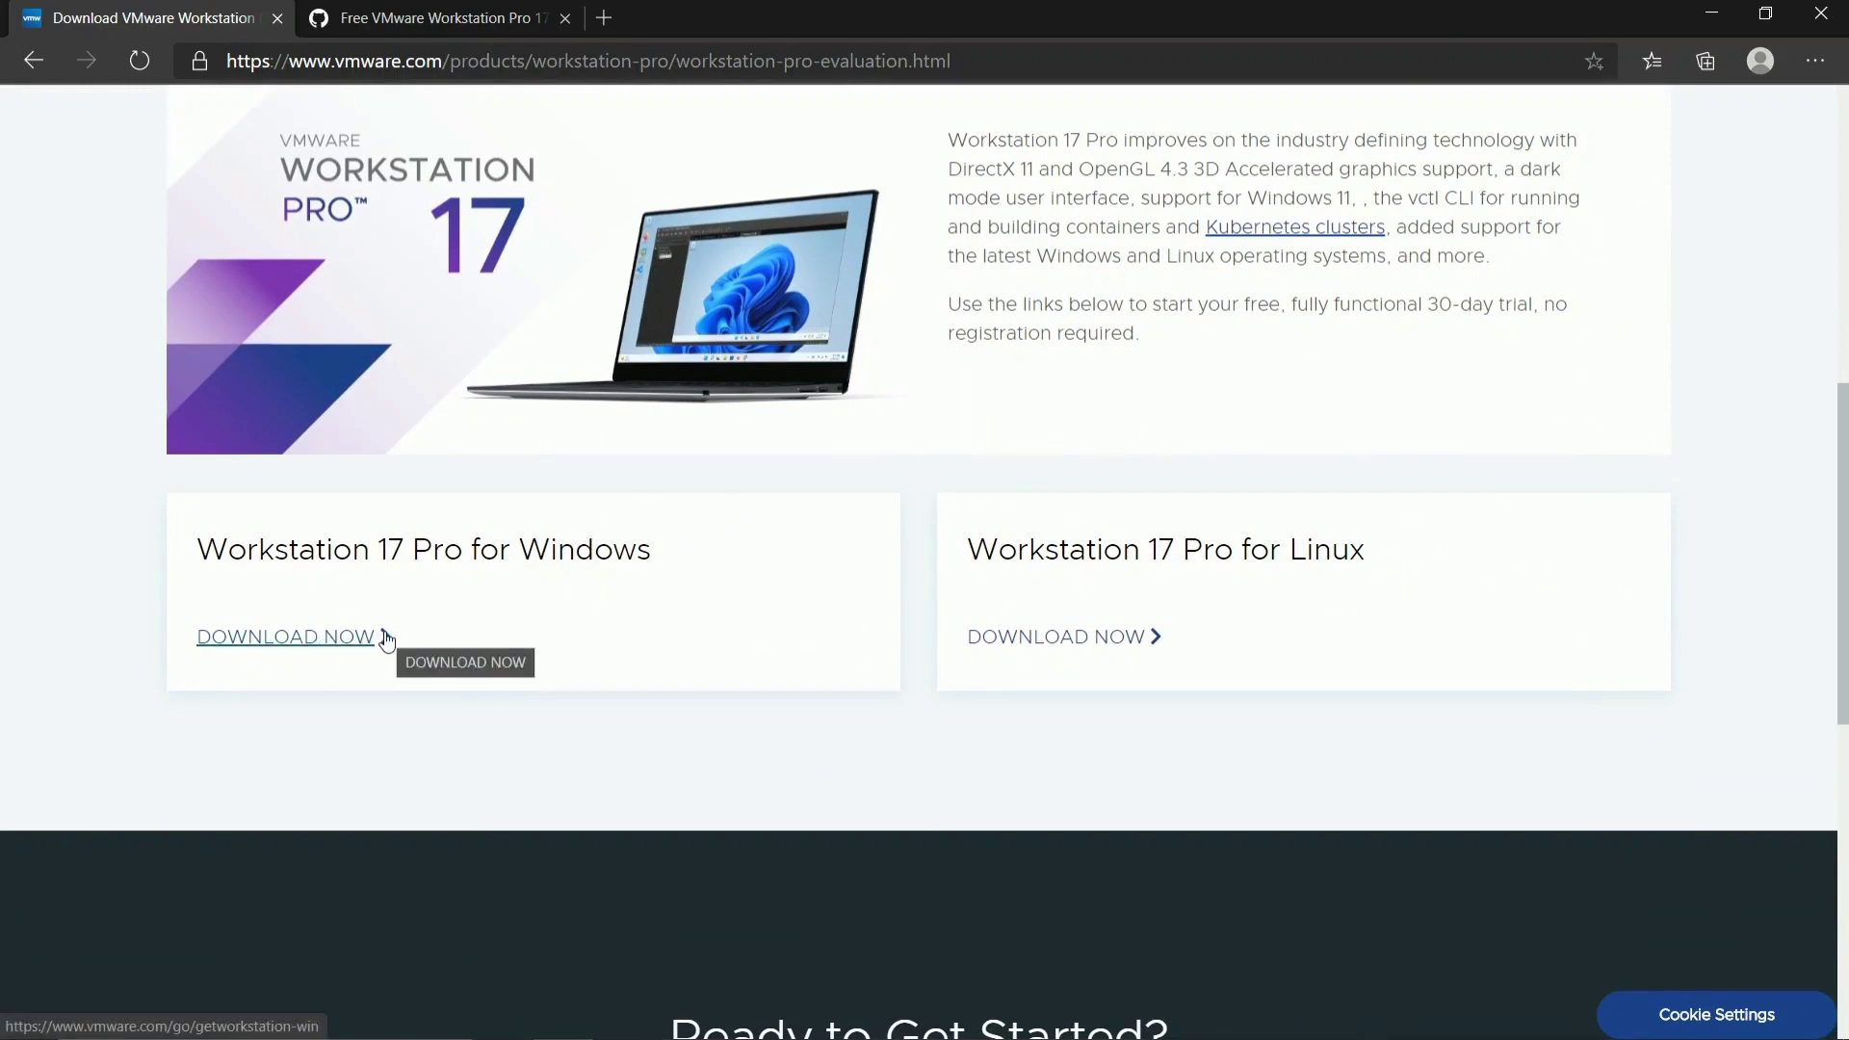
click(288, 636)
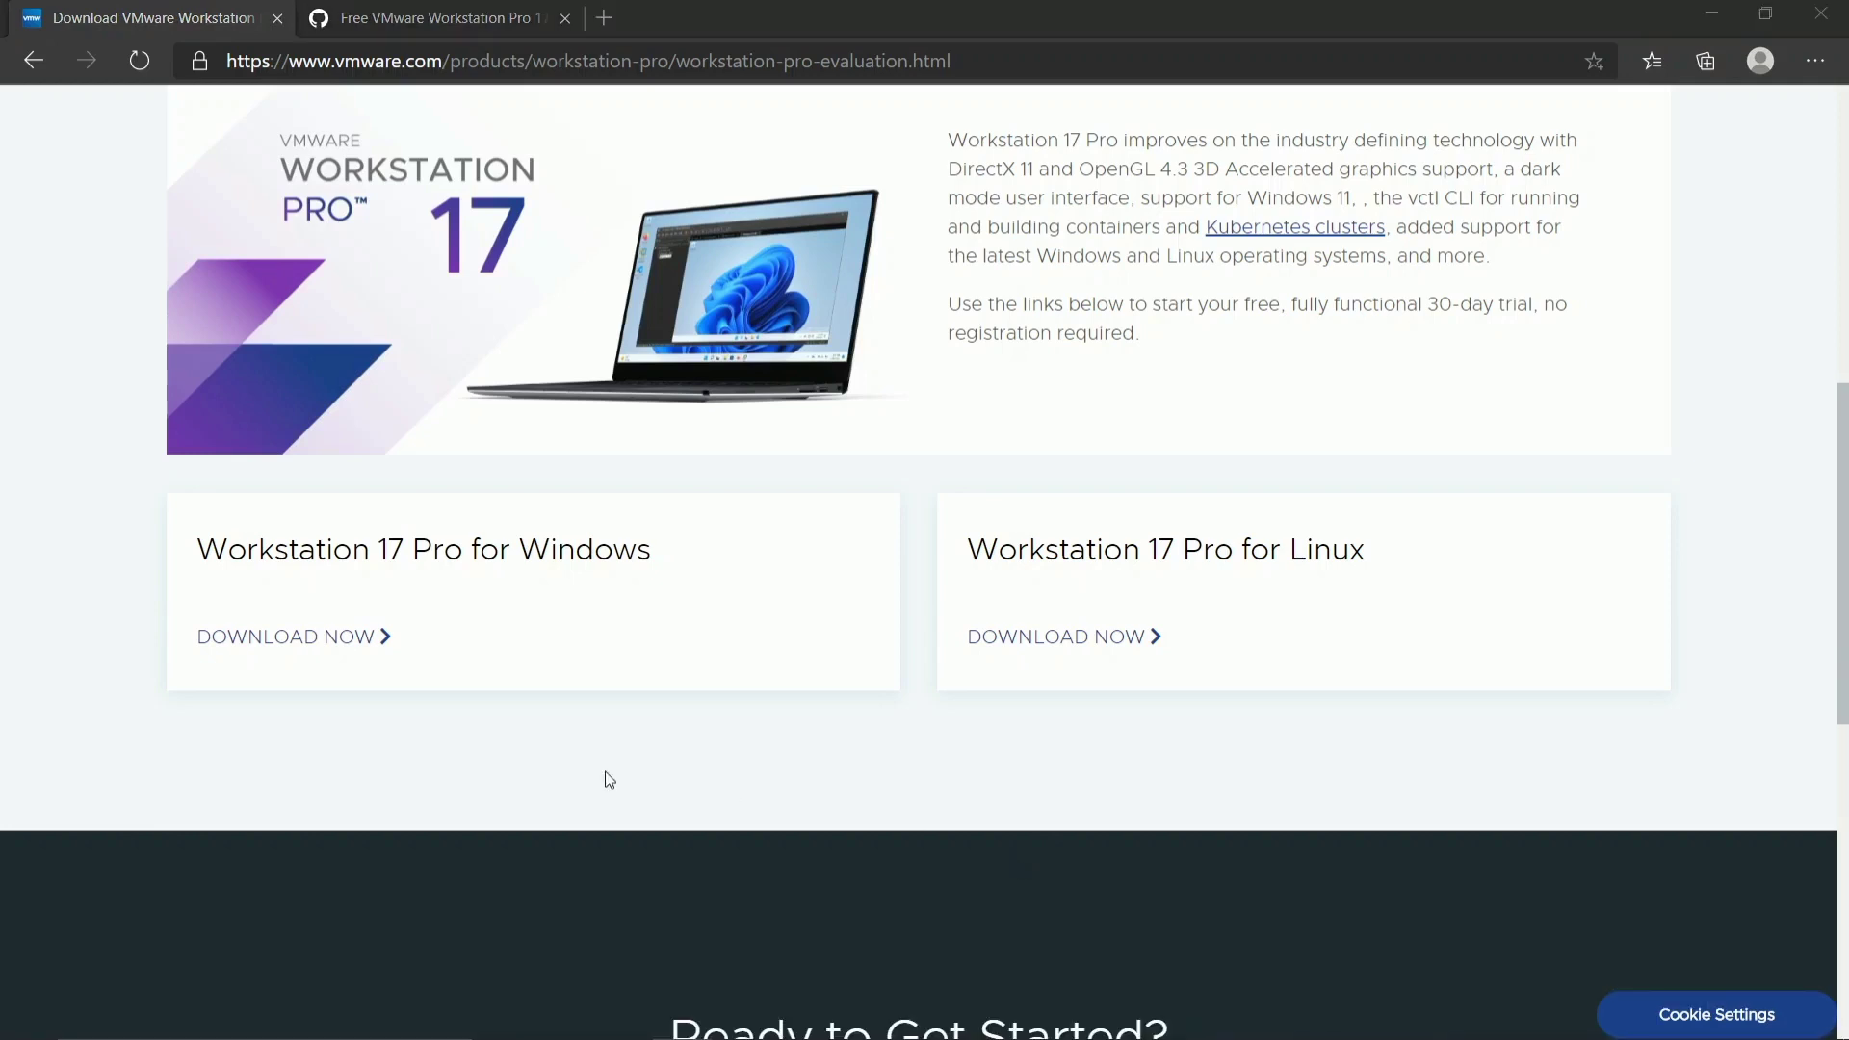
Step: Run the VMware-workstation-full-17.0.0-20800274 installer from the ugotech folder in File Explorer and bring its setup wizard to the front
mouse_move(501, 1025)
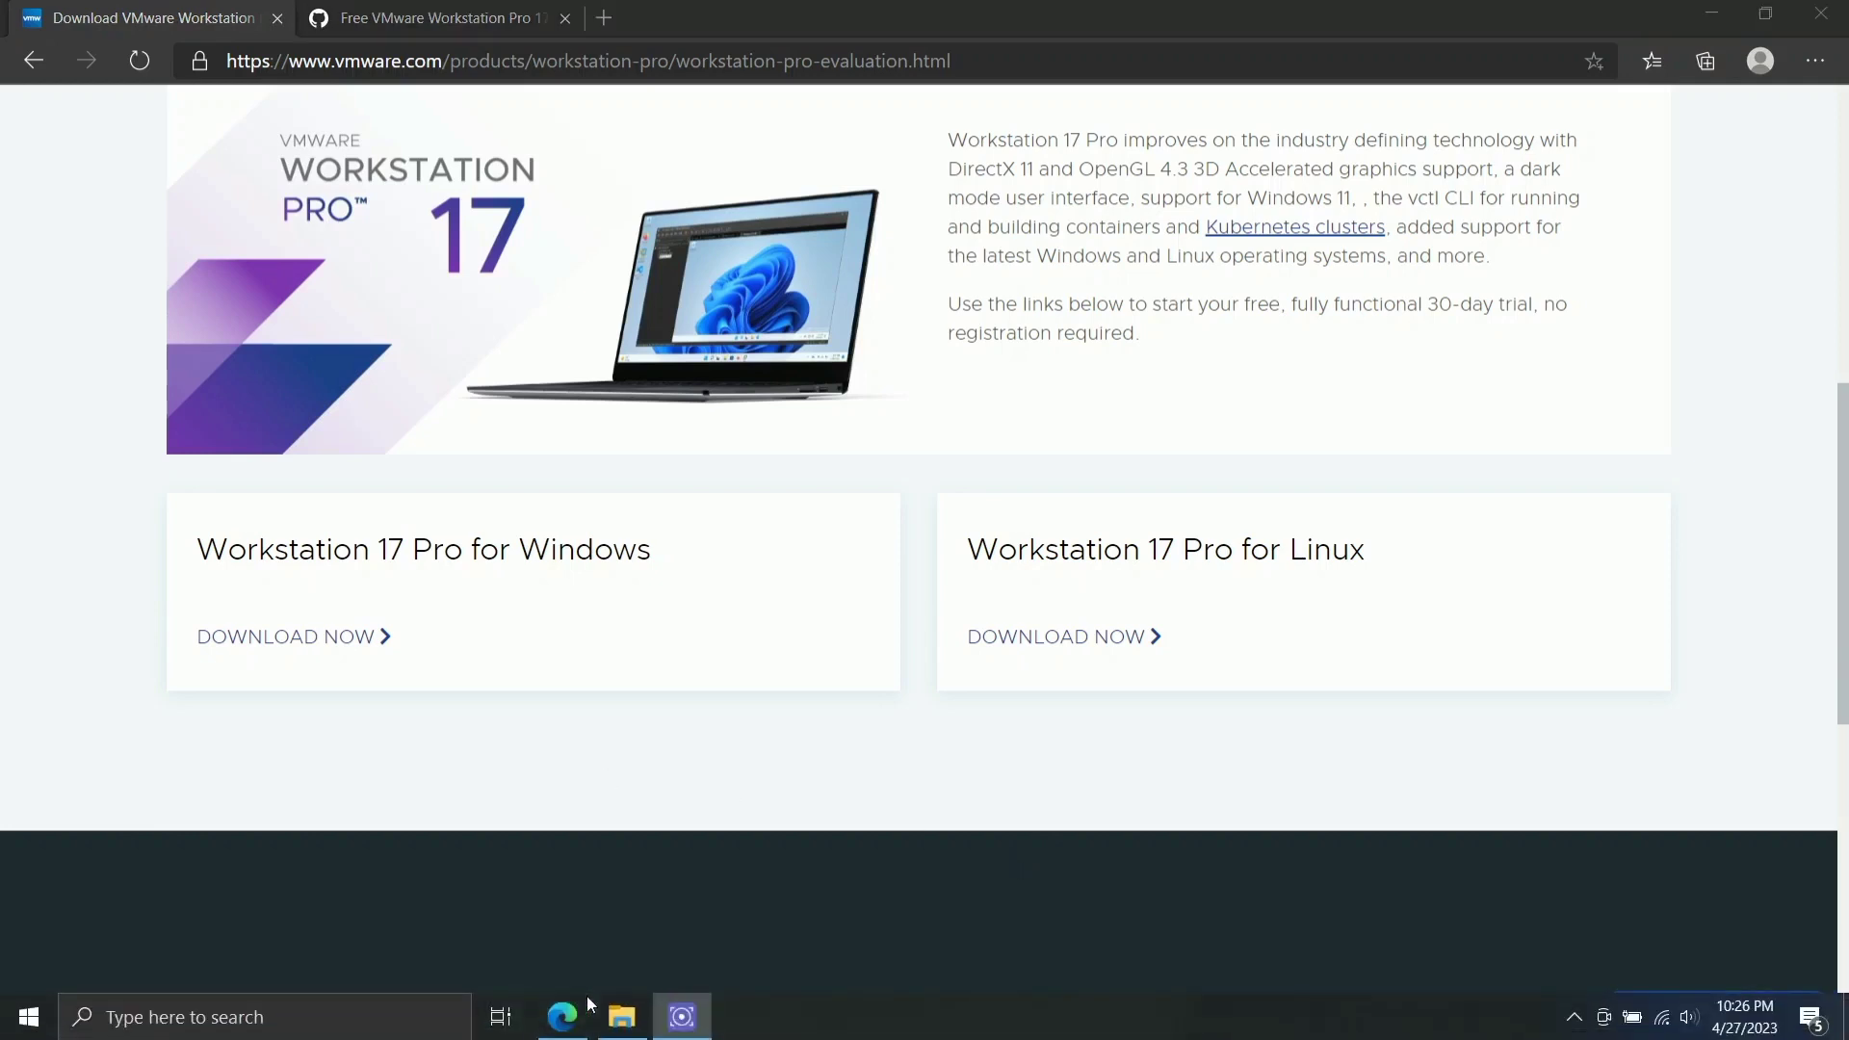
click(645, 1025)
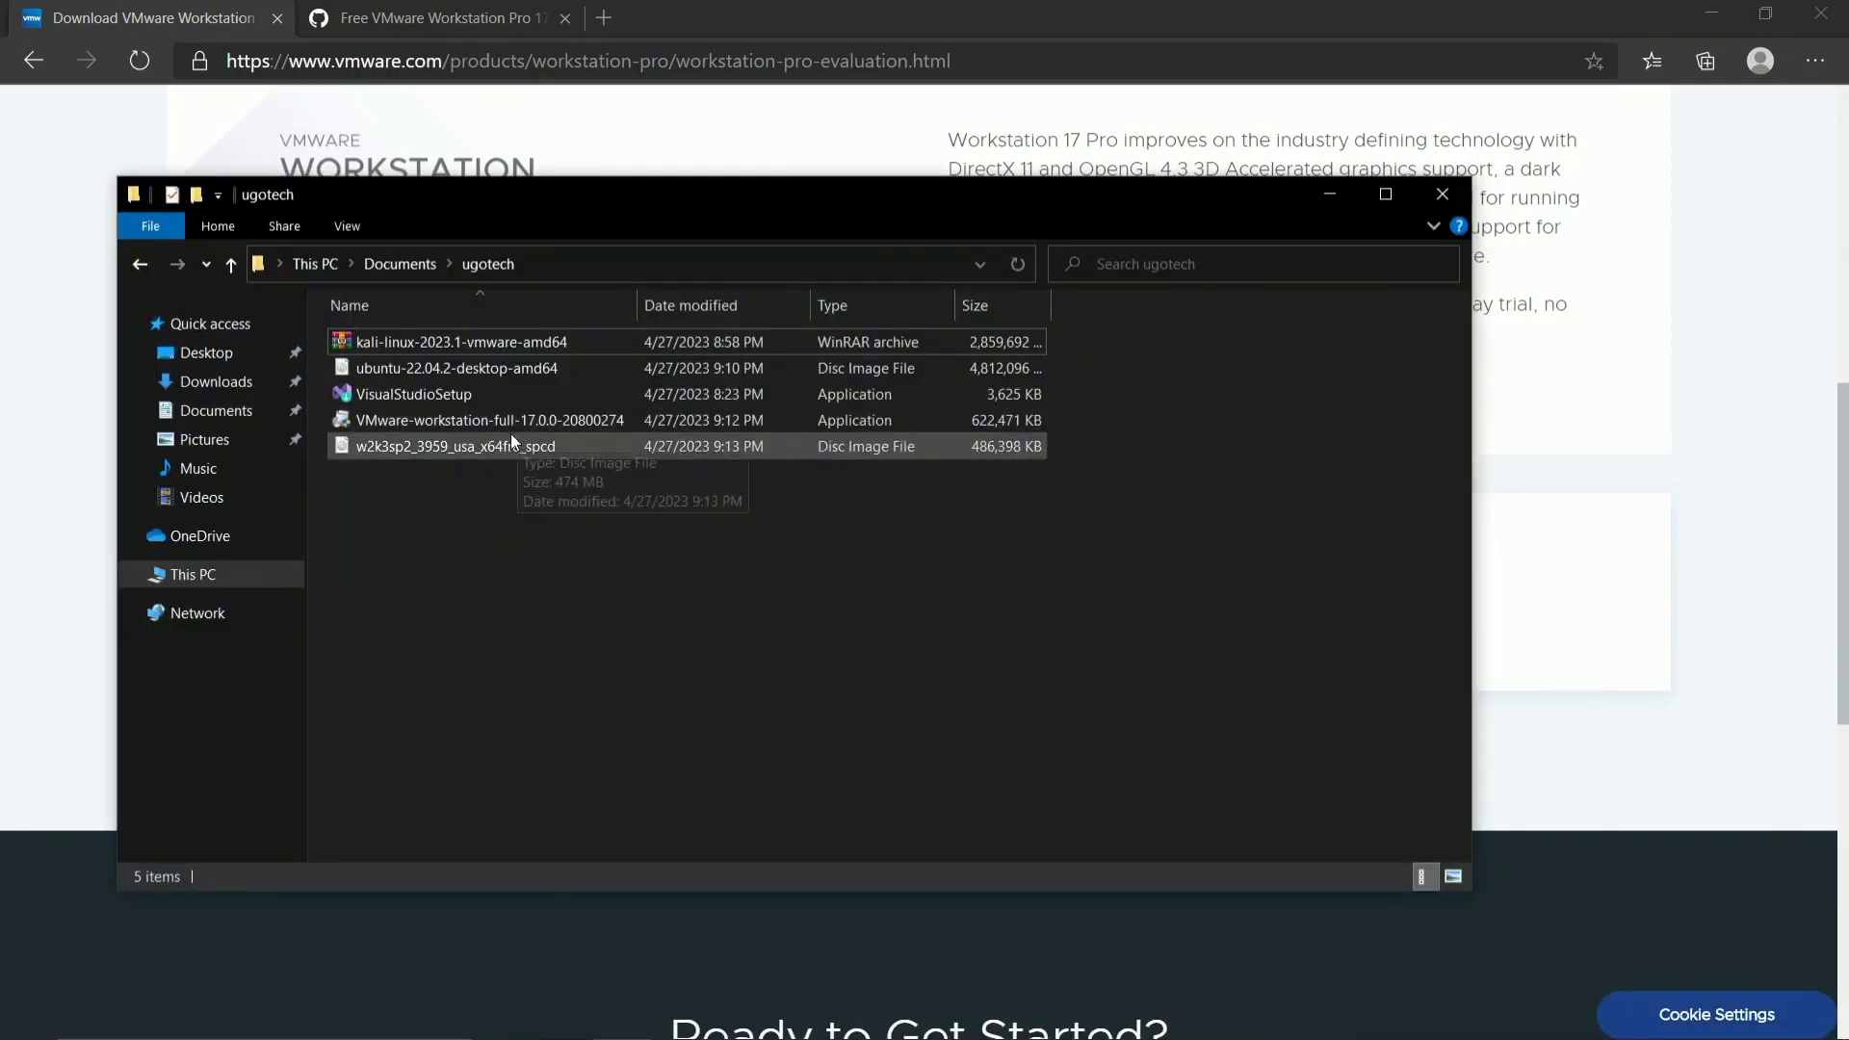
mouse_move(554, 419)
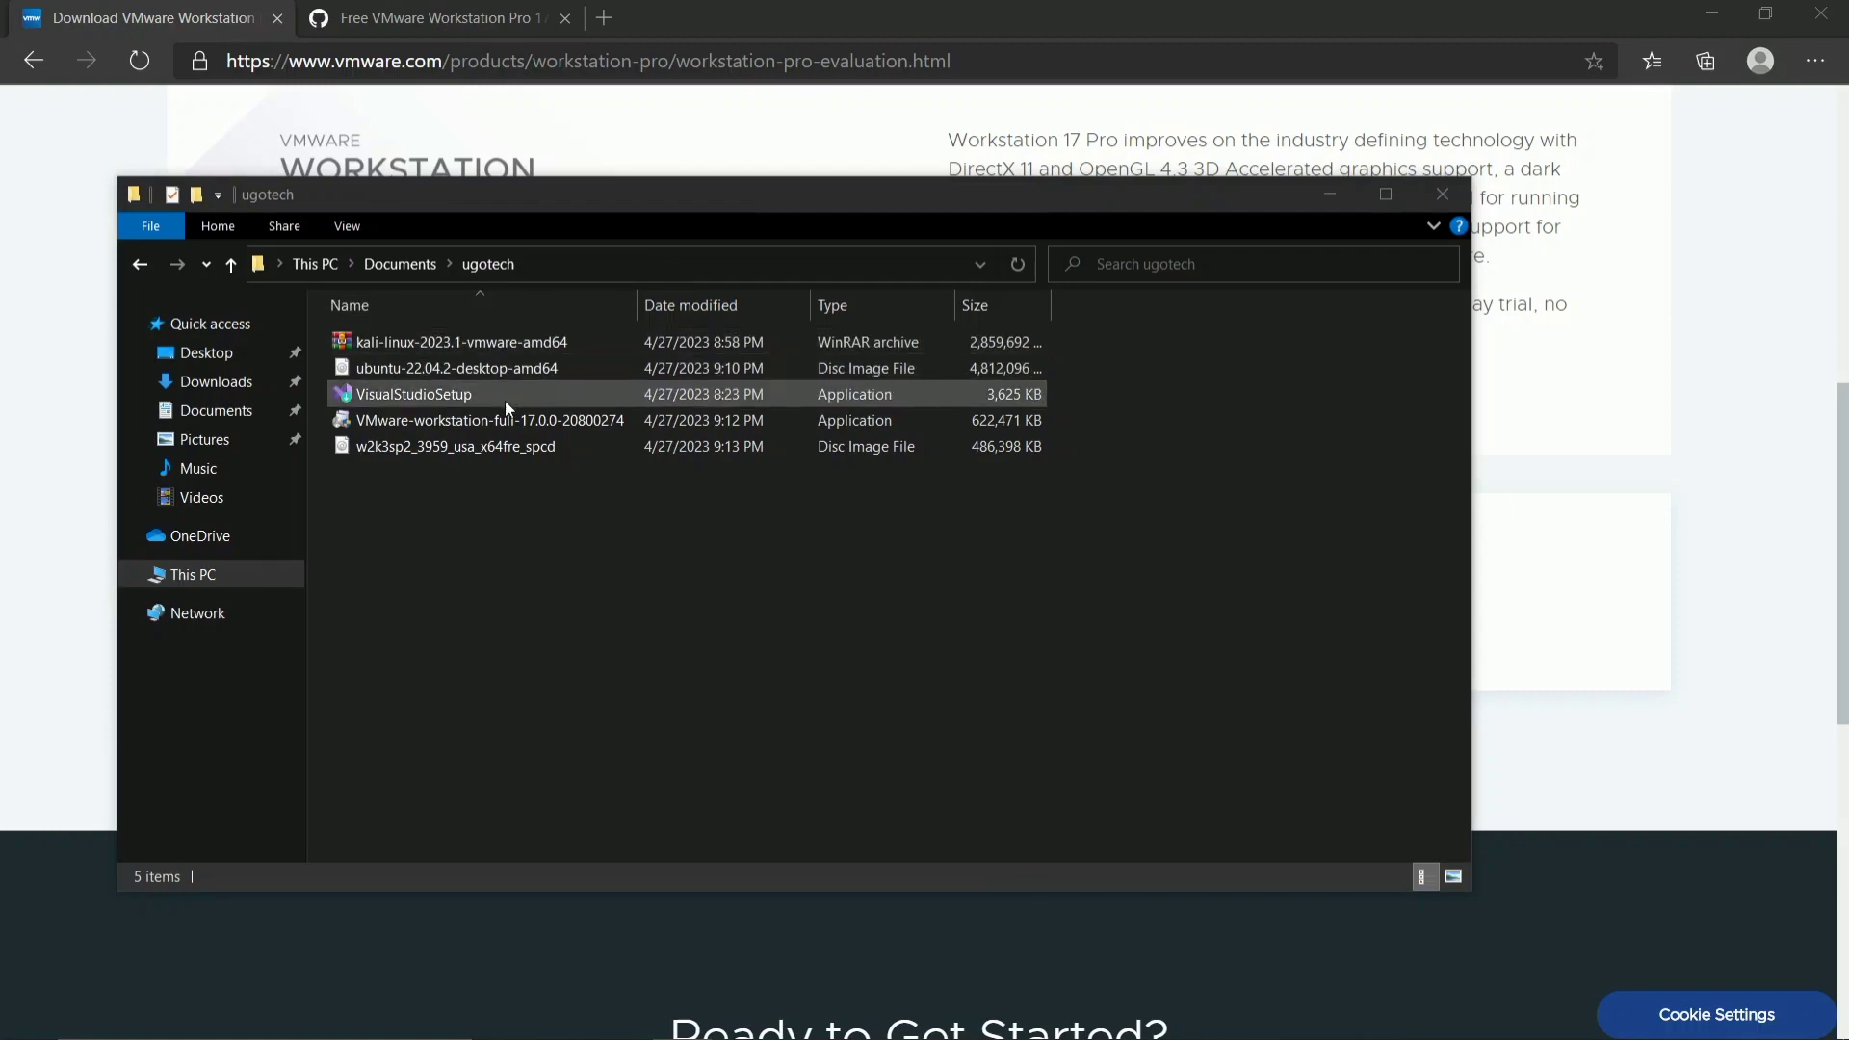
click(523, 421)
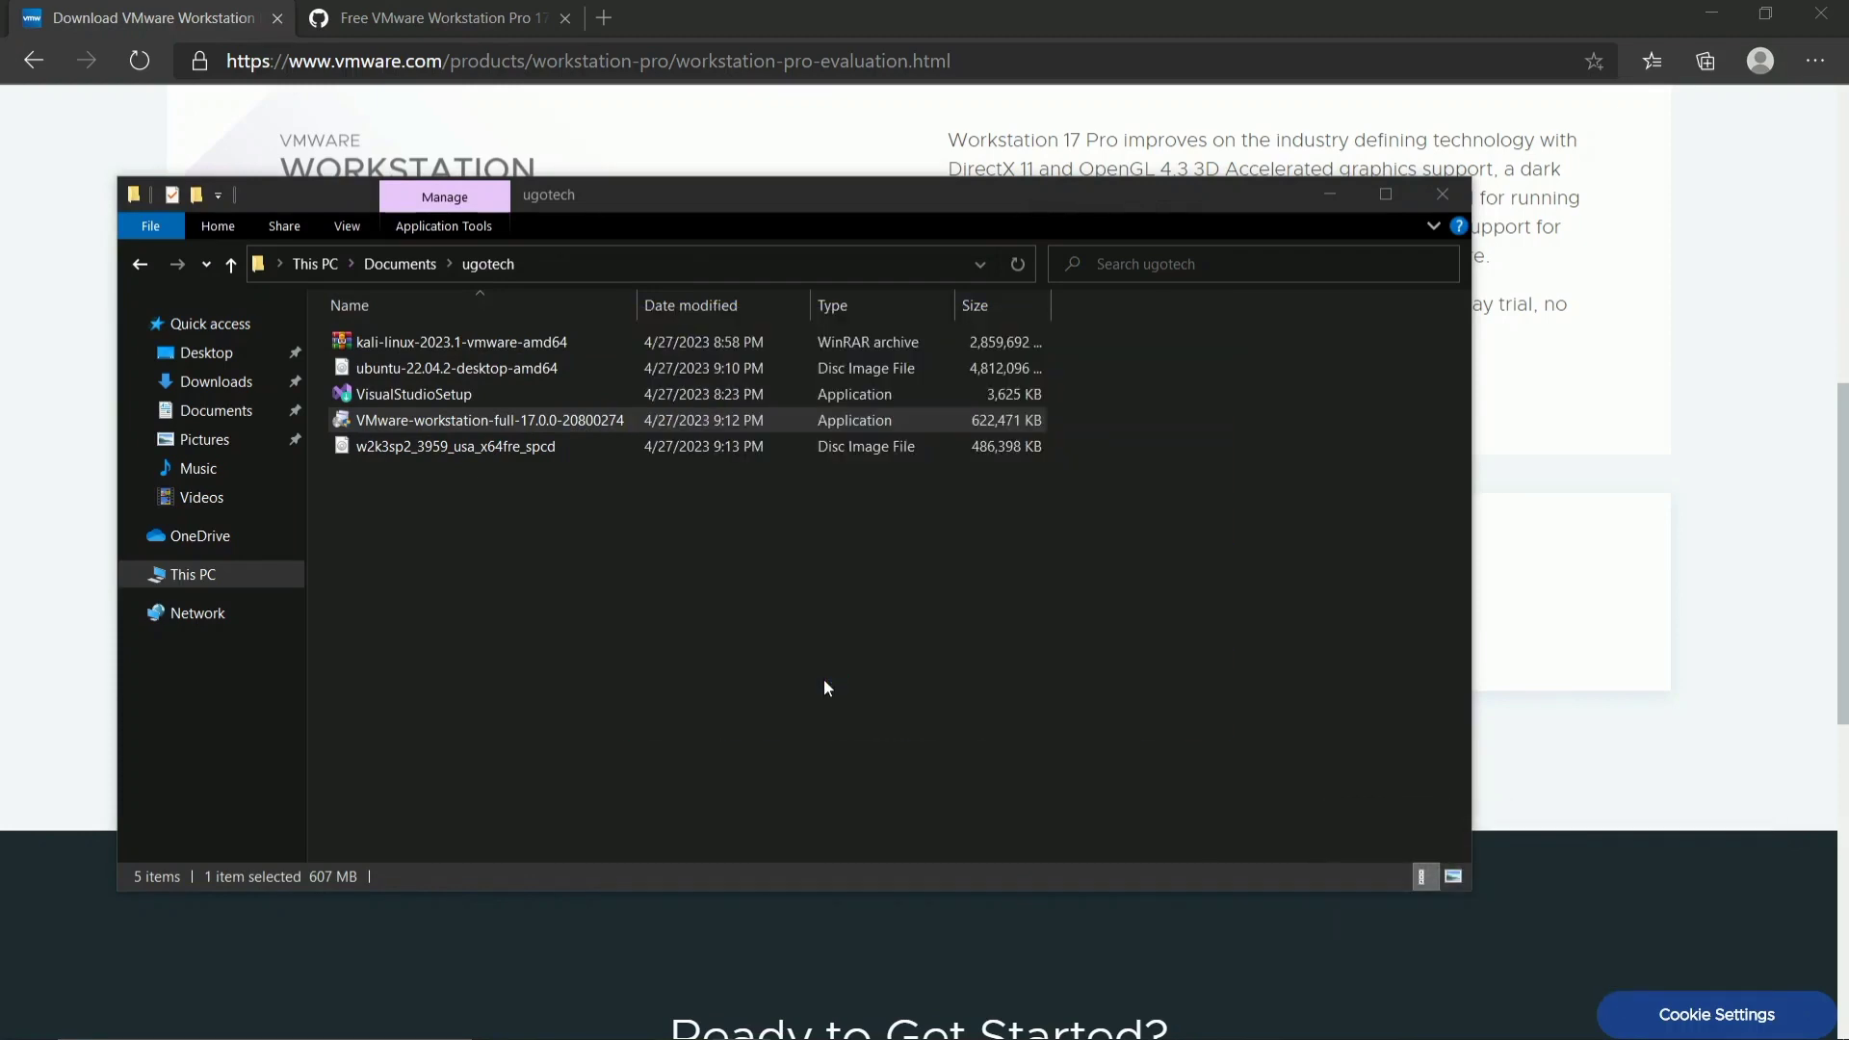
click(1329, 197)
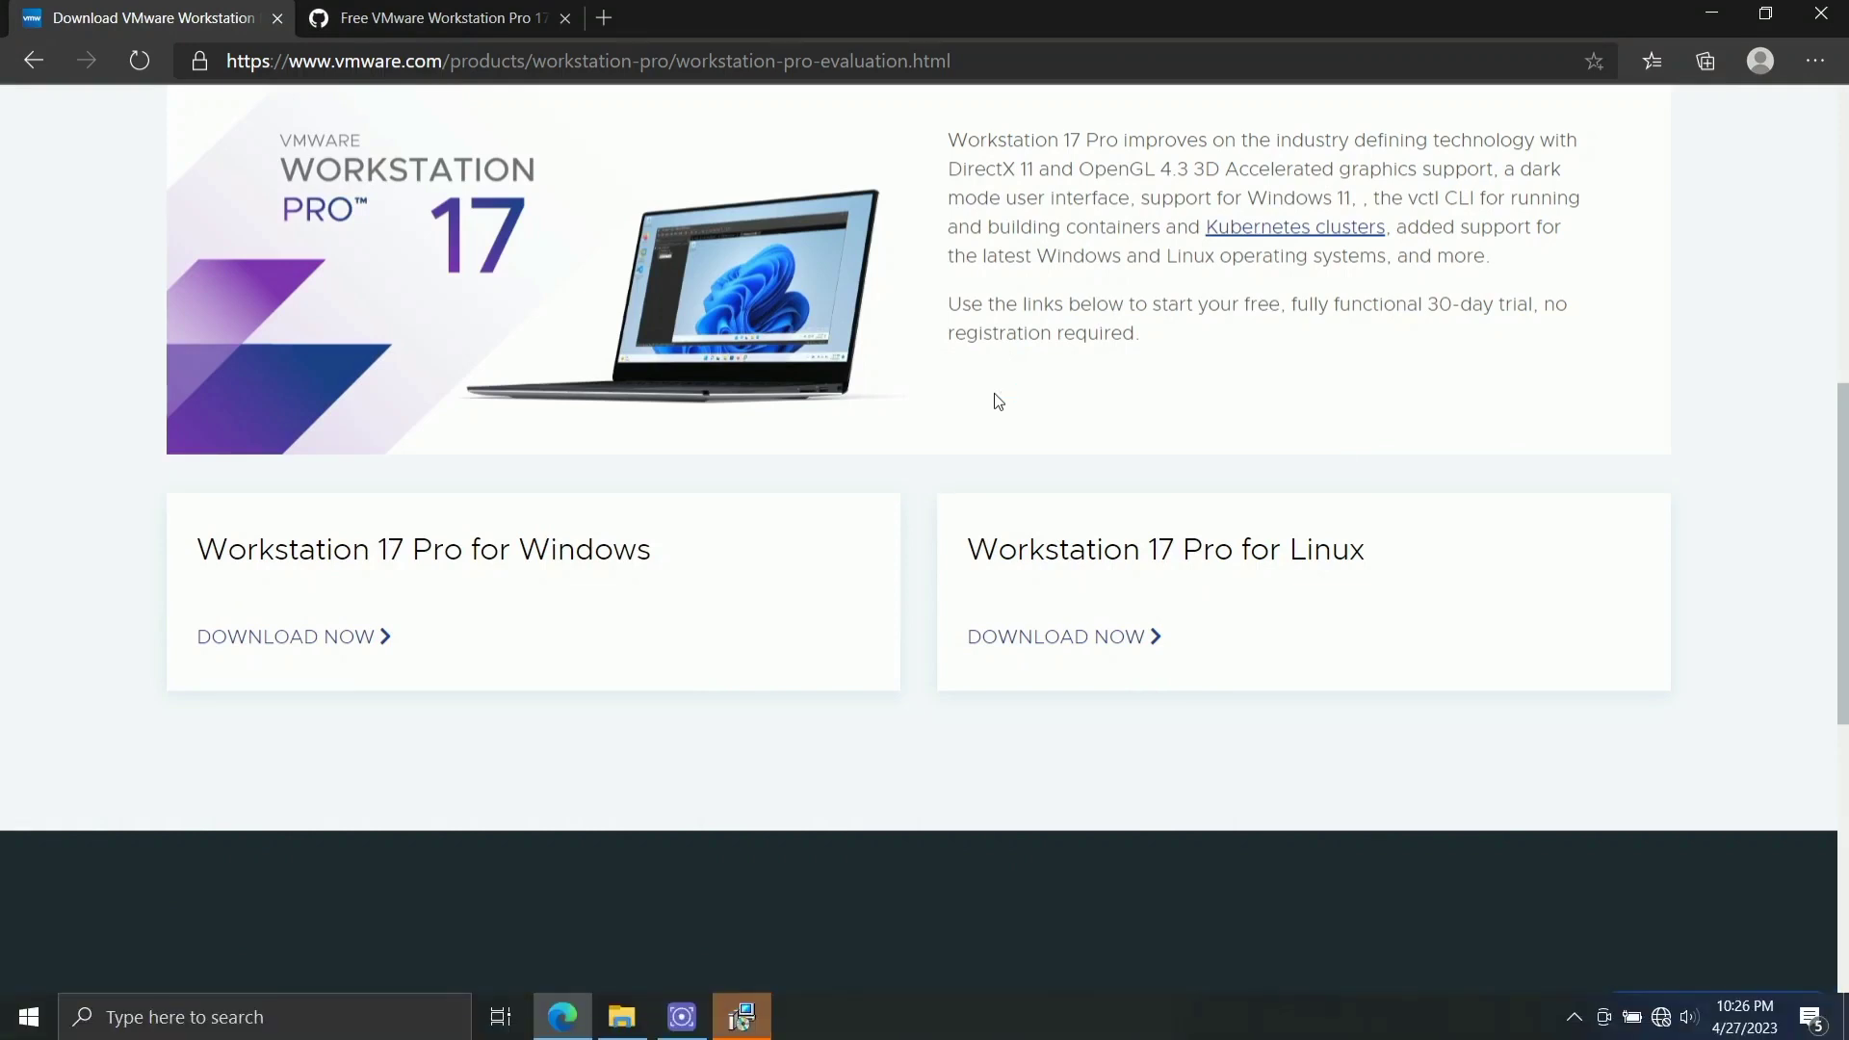
click(768, 1016)
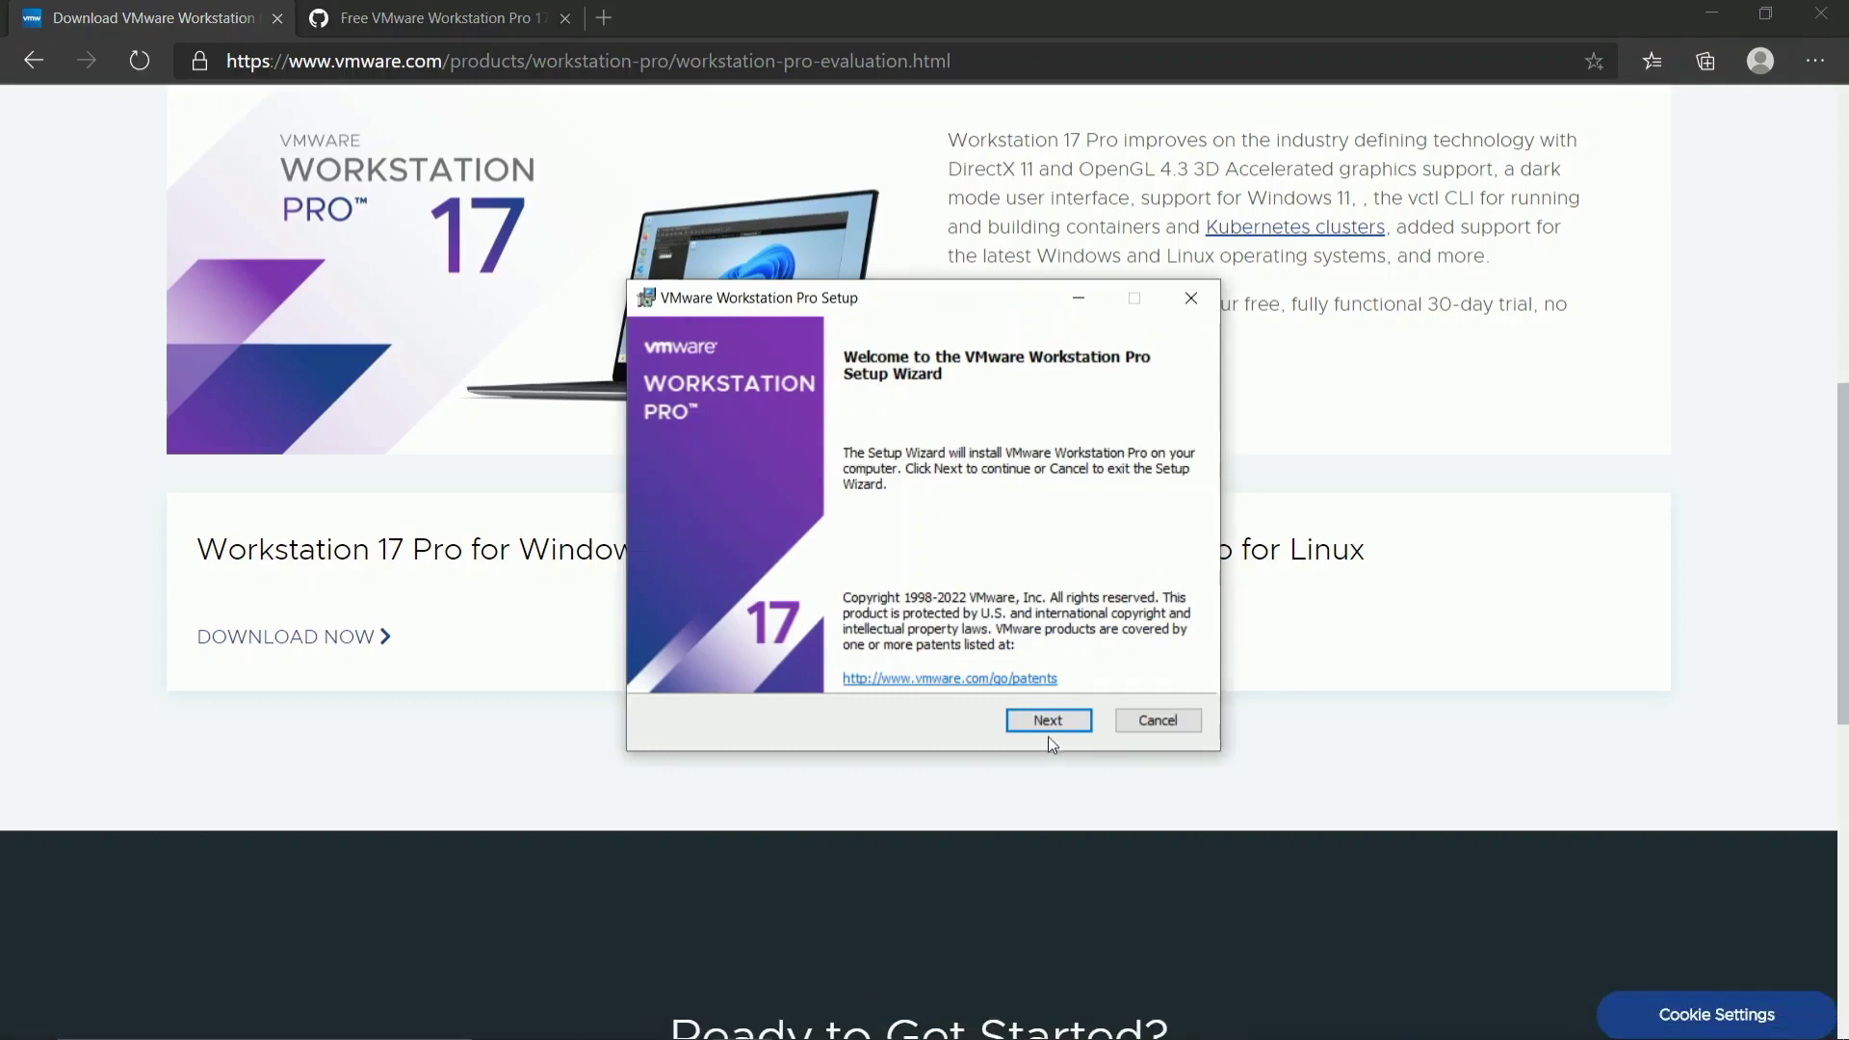
Step: Accept the license agreement terms and proceed through Custom Setup with the default installation folder
click(1048, 721)
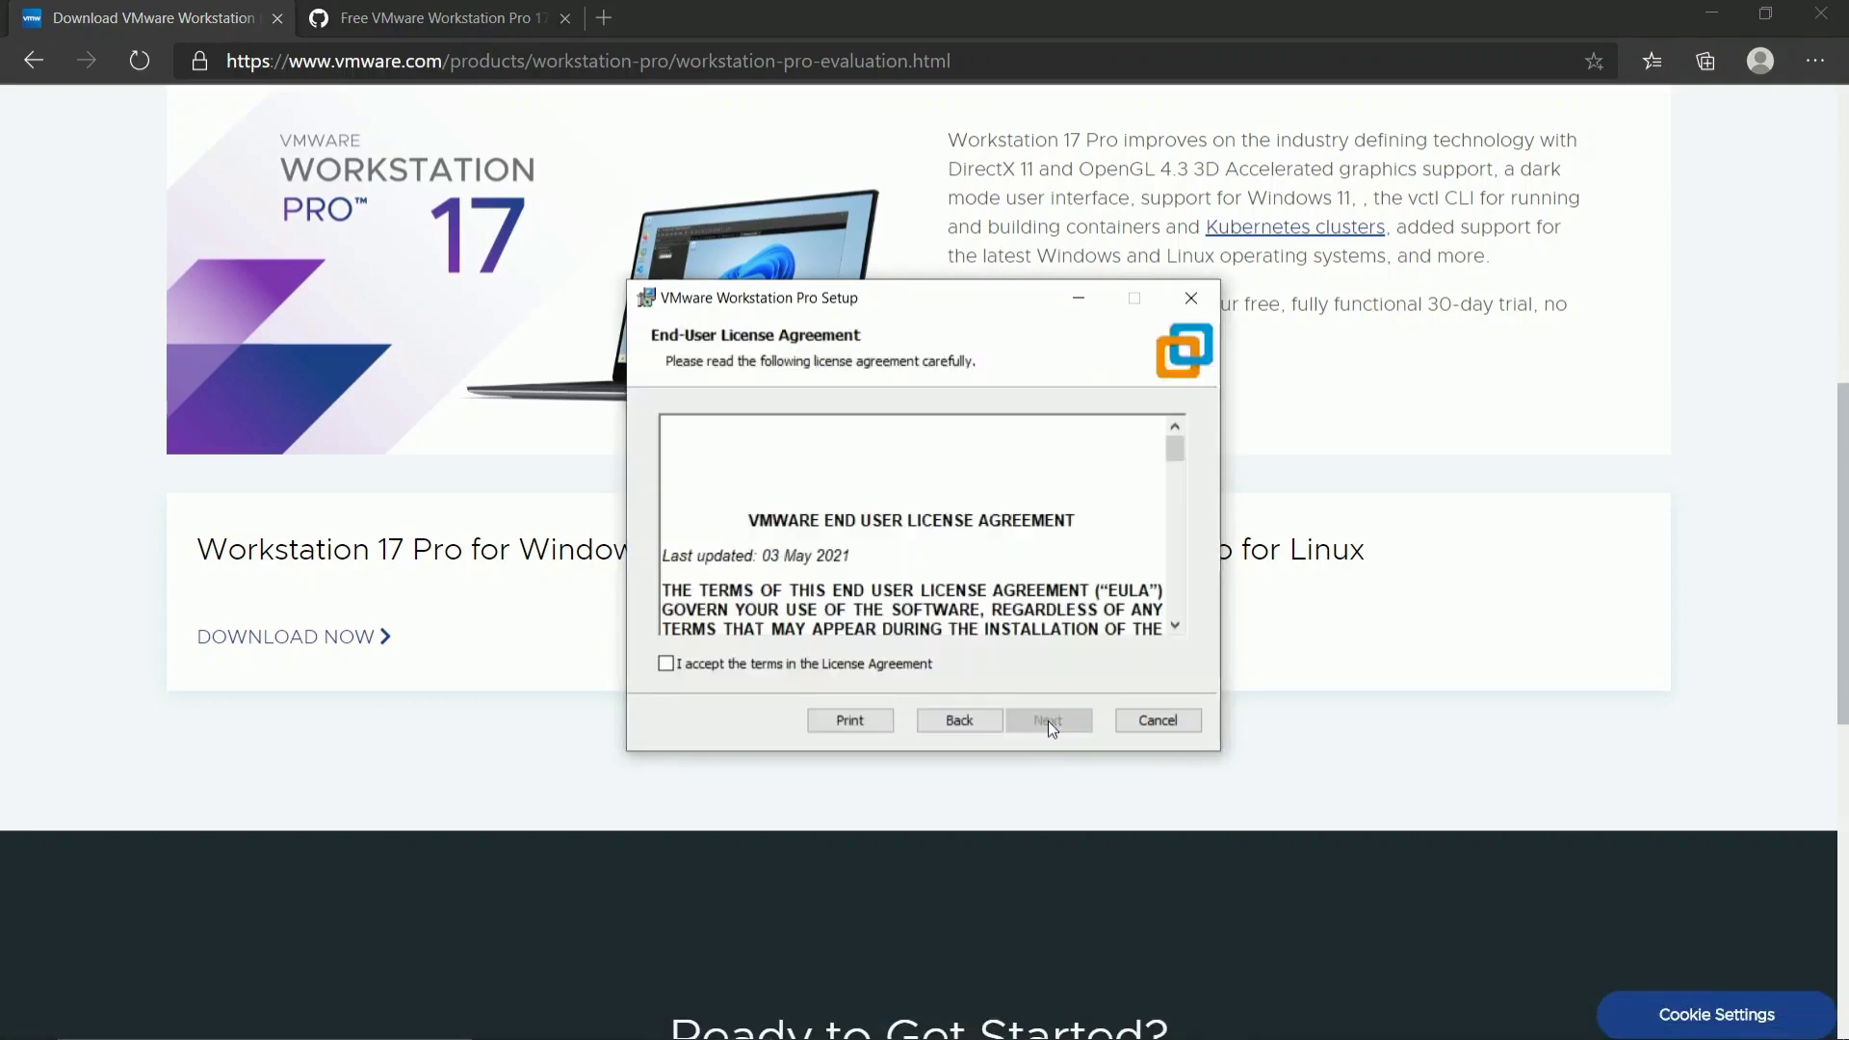
click(864, 667)
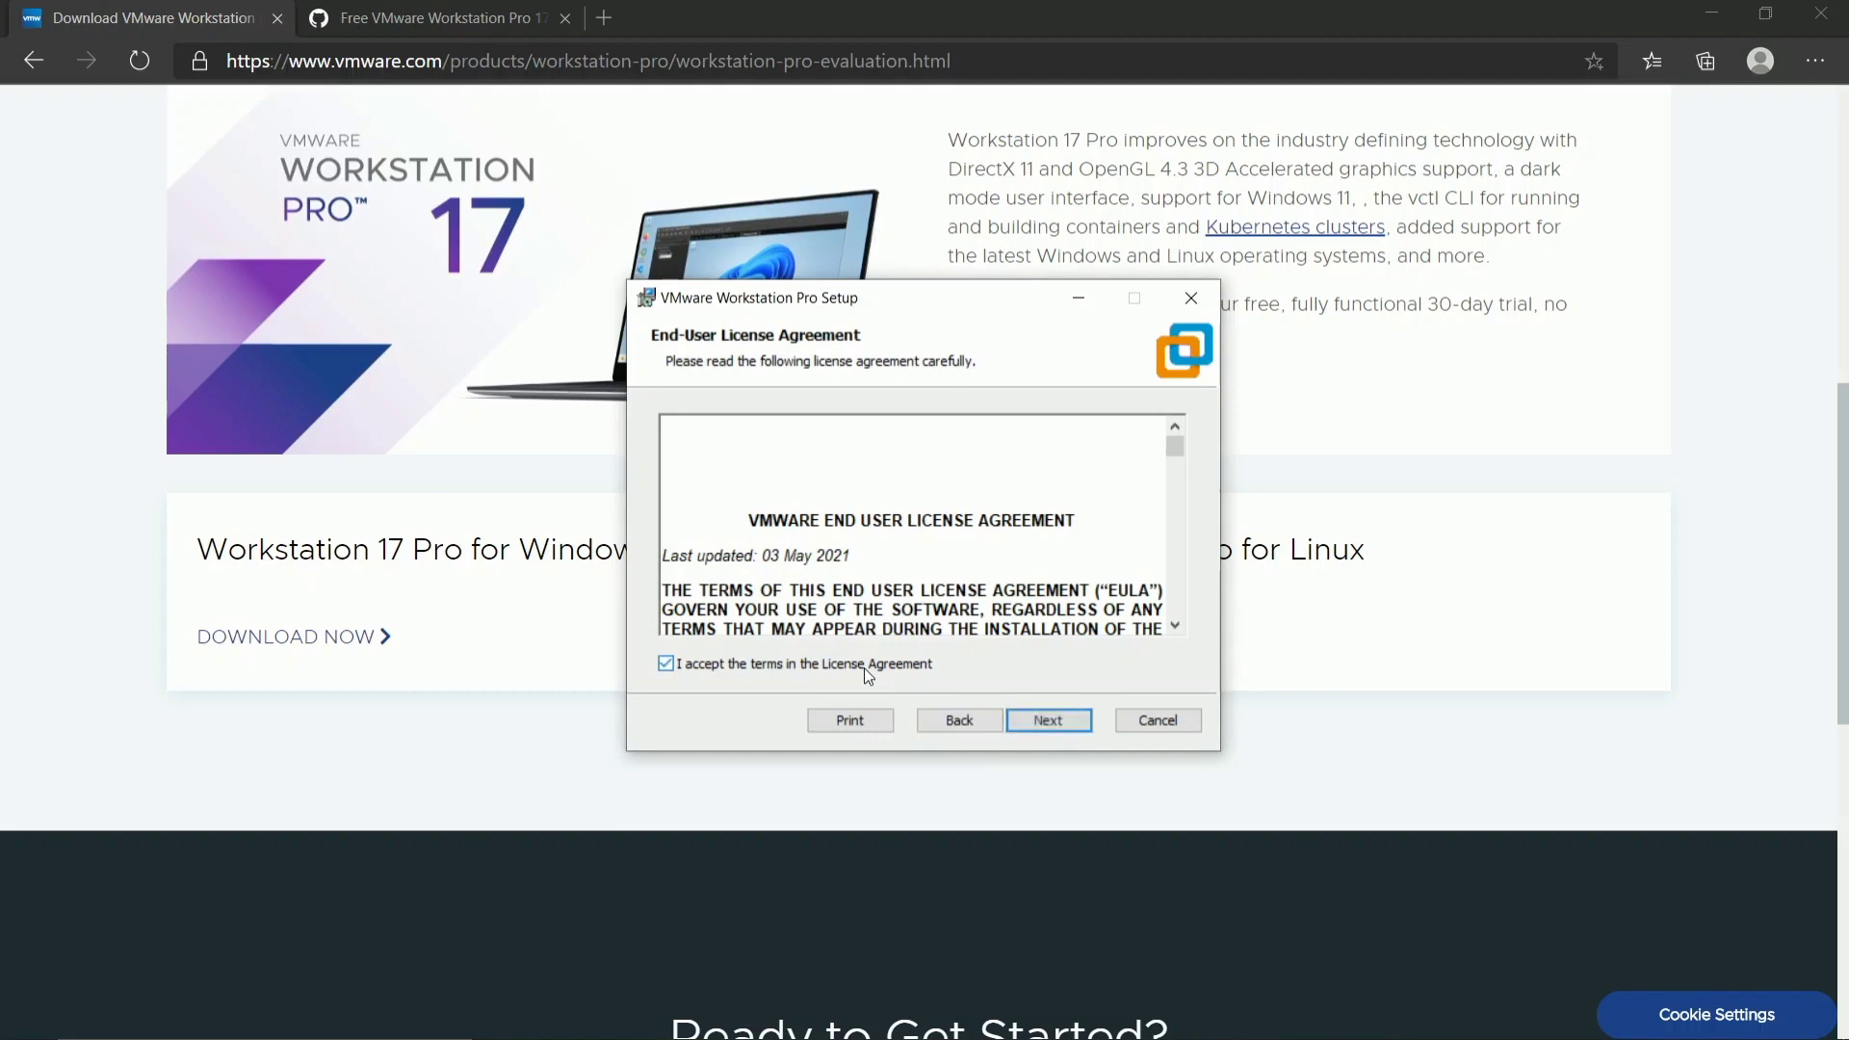
click(1059, 717)
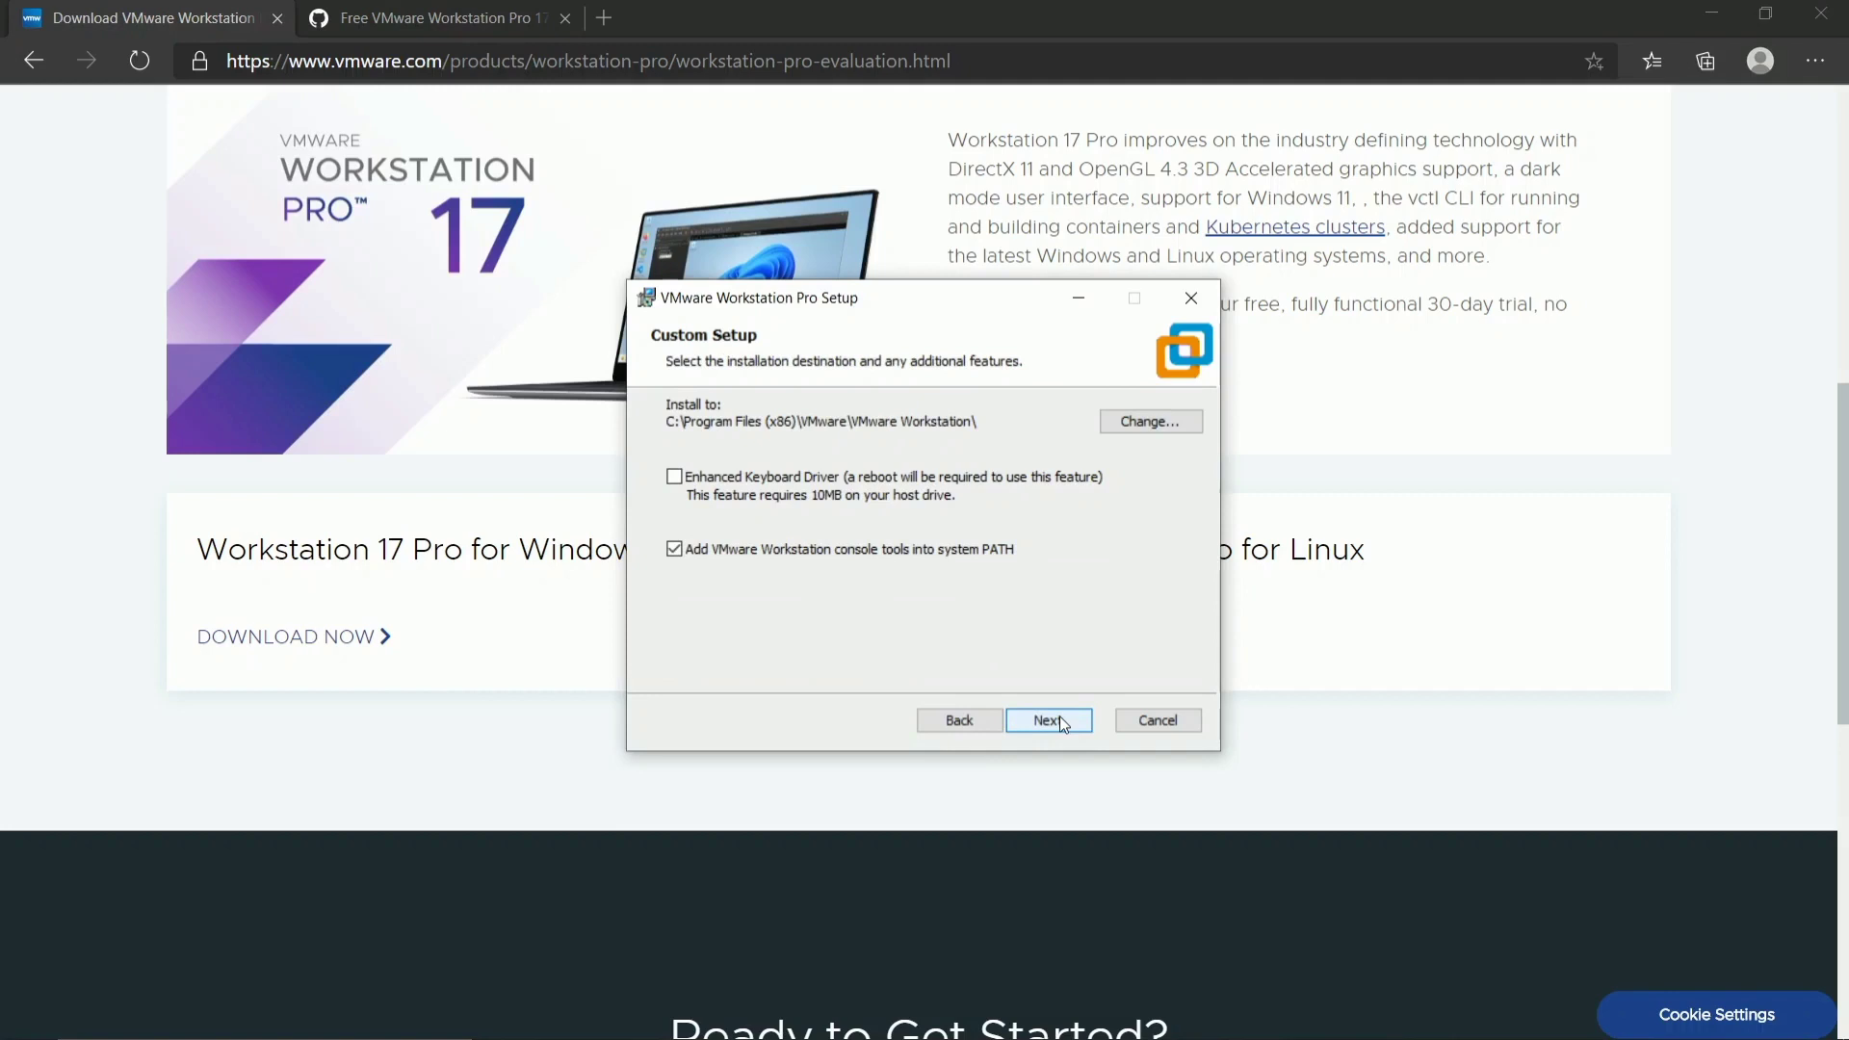
click(807, 551)
click(1048, 722)
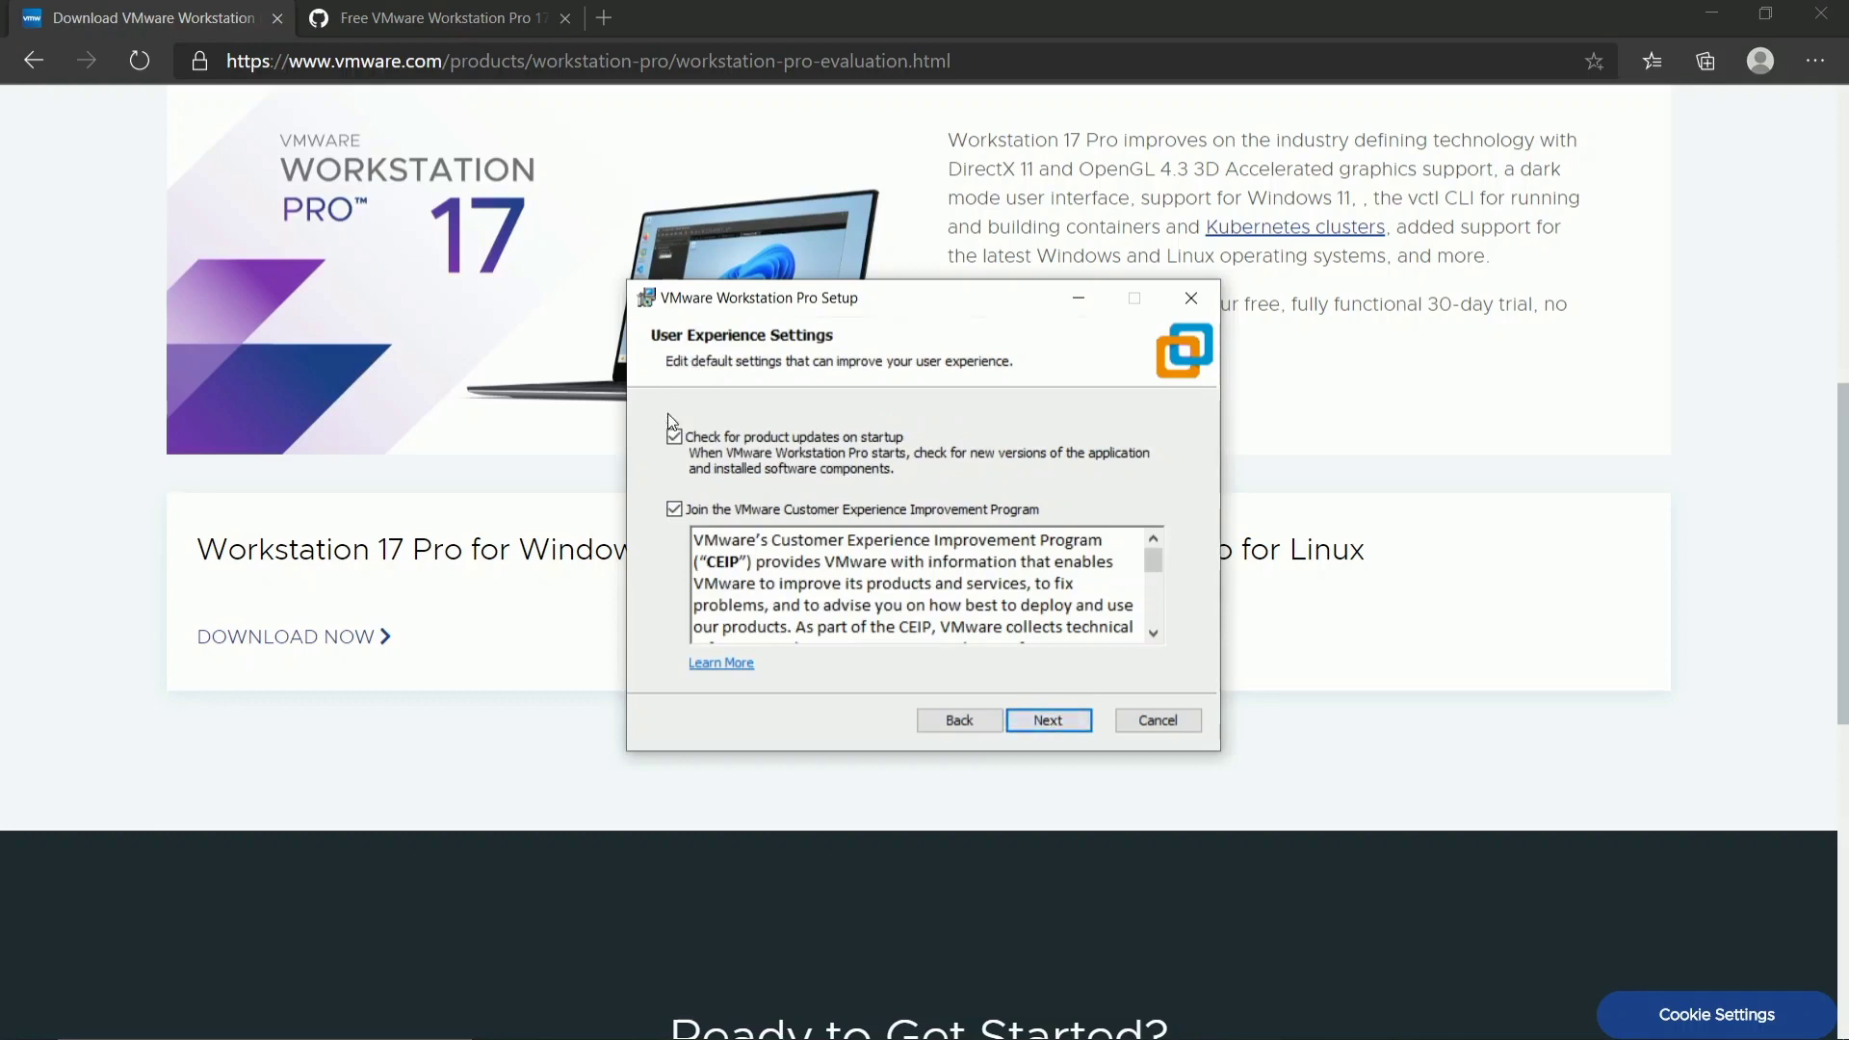
Step: Turn off checking for product updates on startup and opt out of the VMware Customer Experience Improvement Program
click(674, 438)
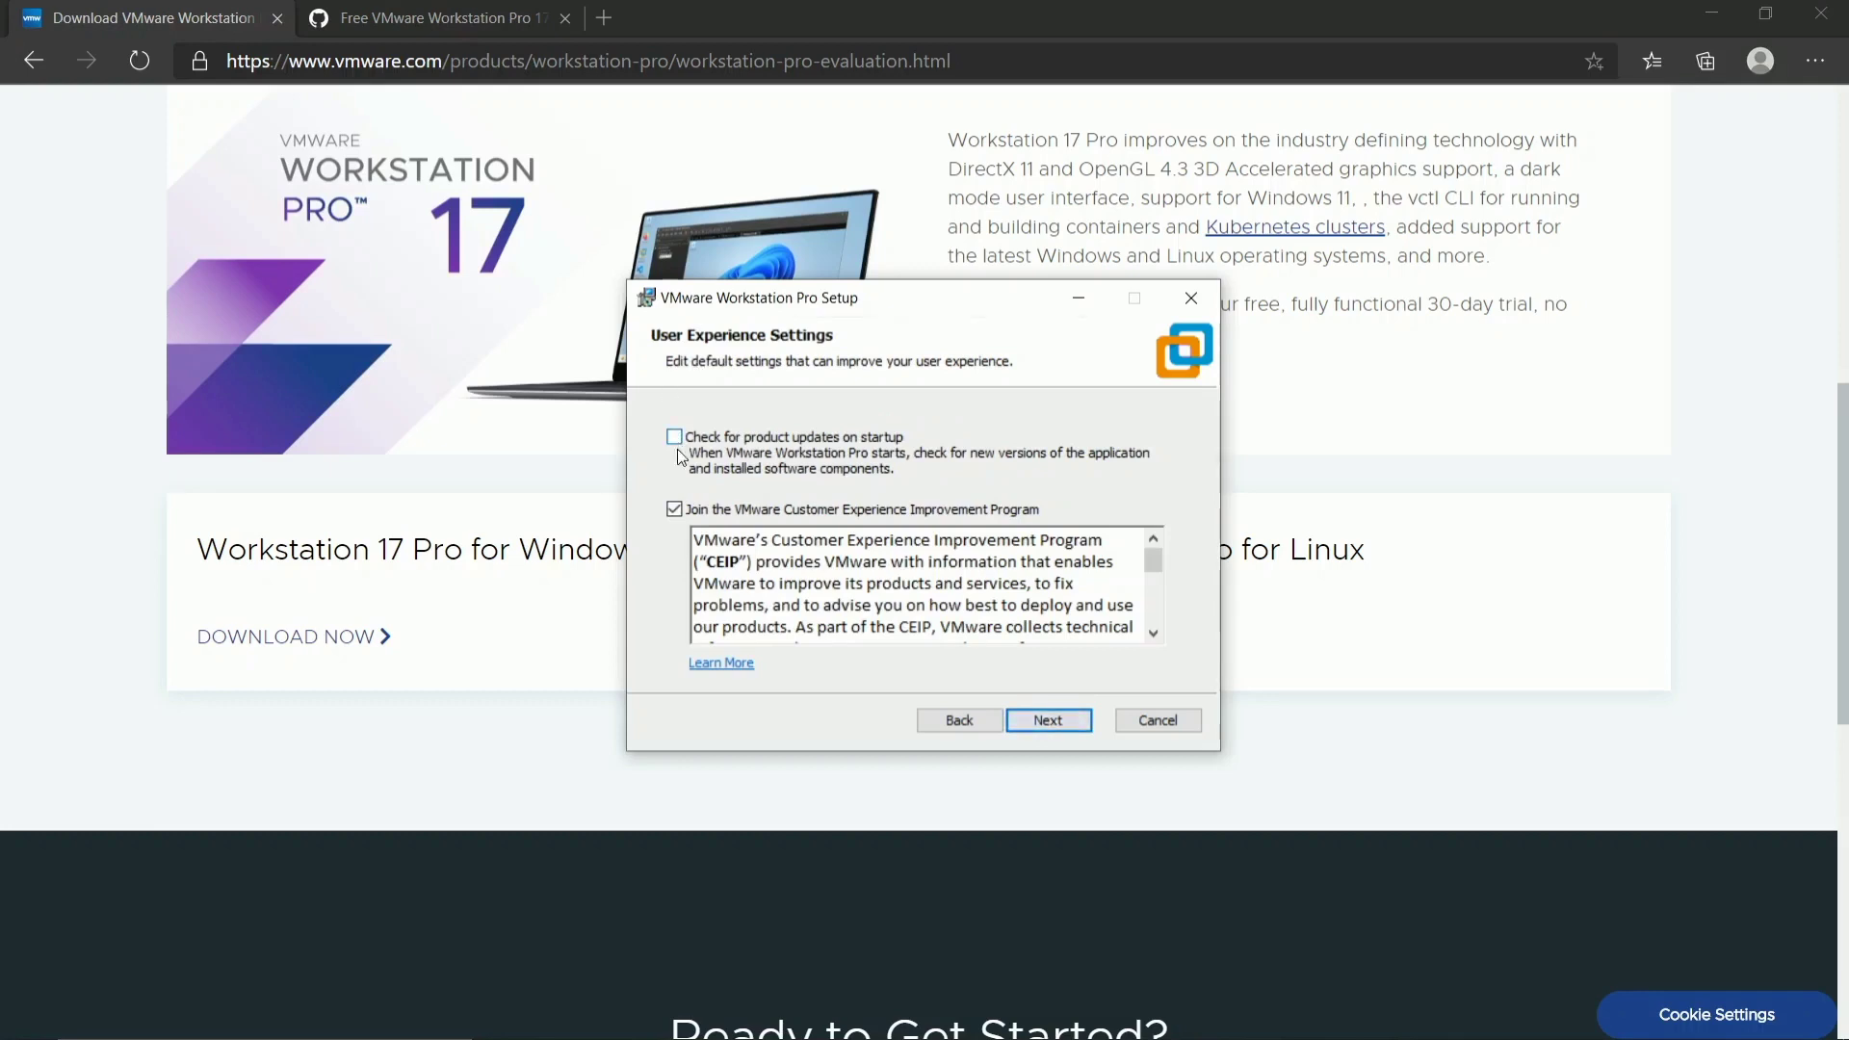
click(675, 510)
click(1049, 725)
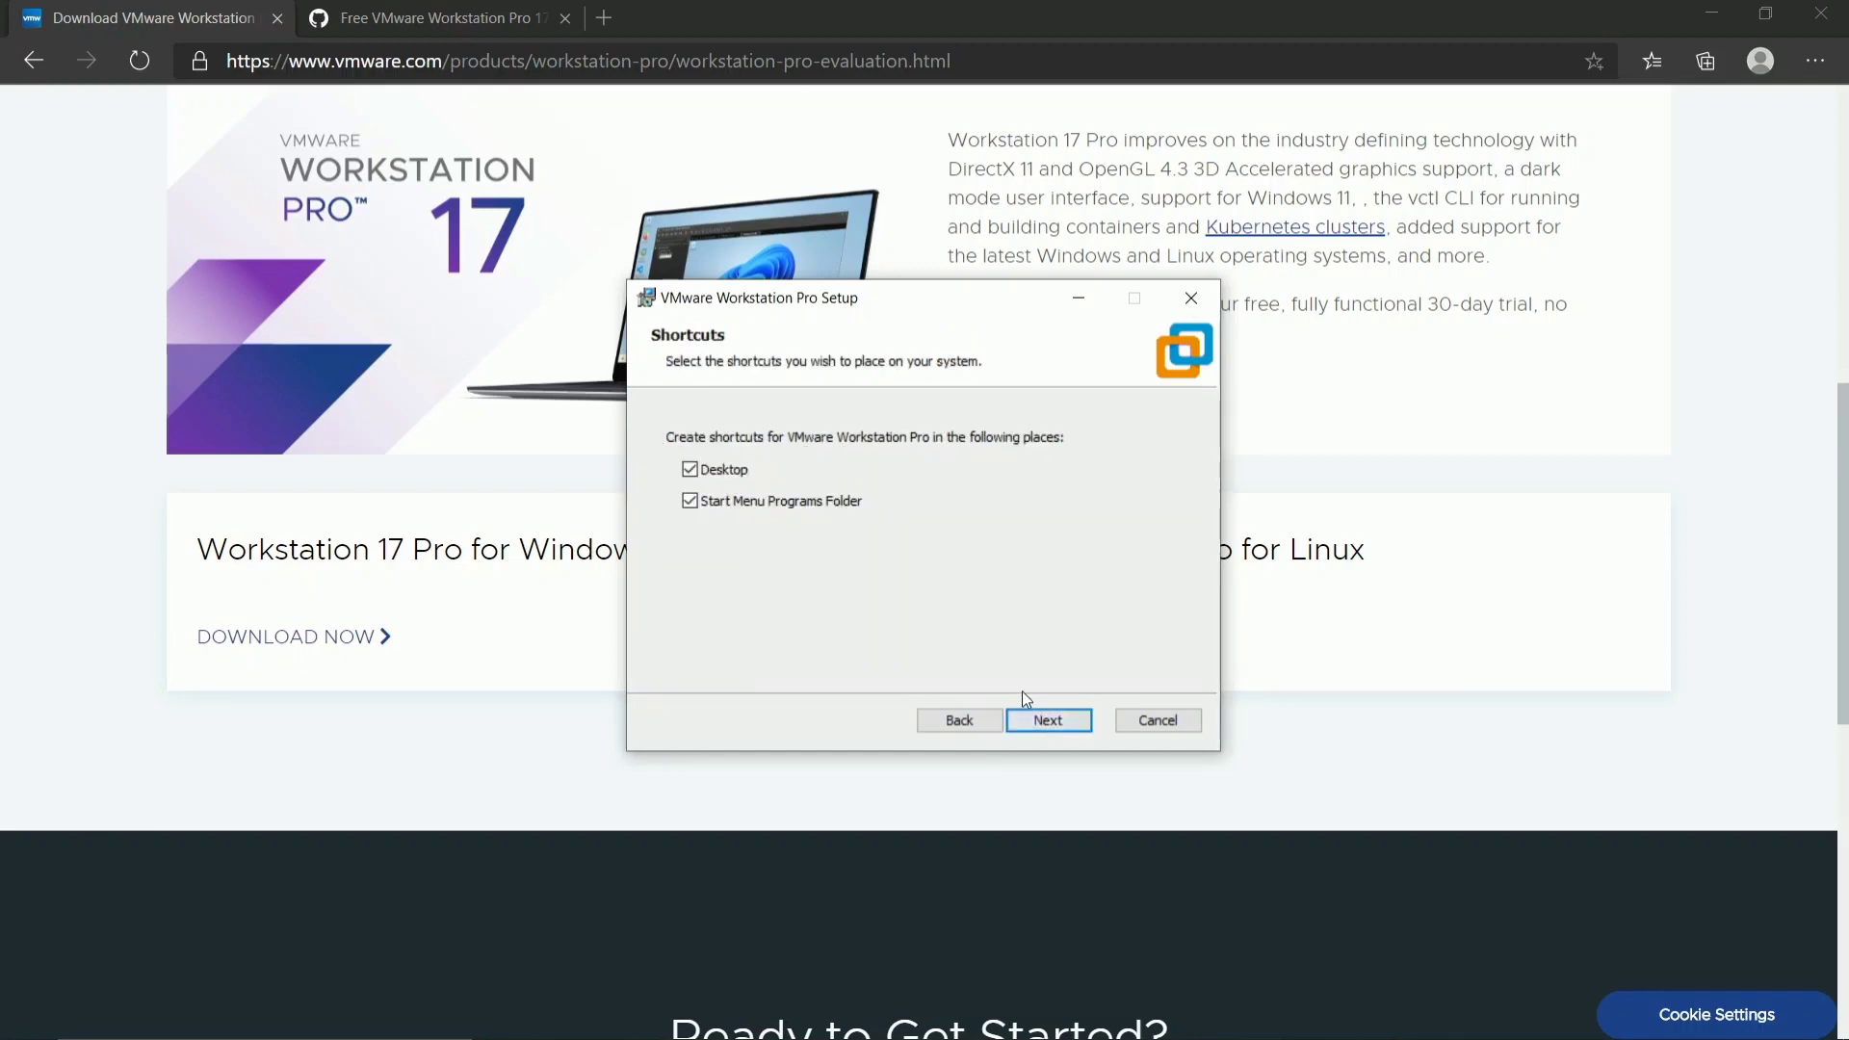
Step: Confirm the shortcut choices for VMware Workstation Pro and run the installation
click(721, 504)
click(1042, 723)
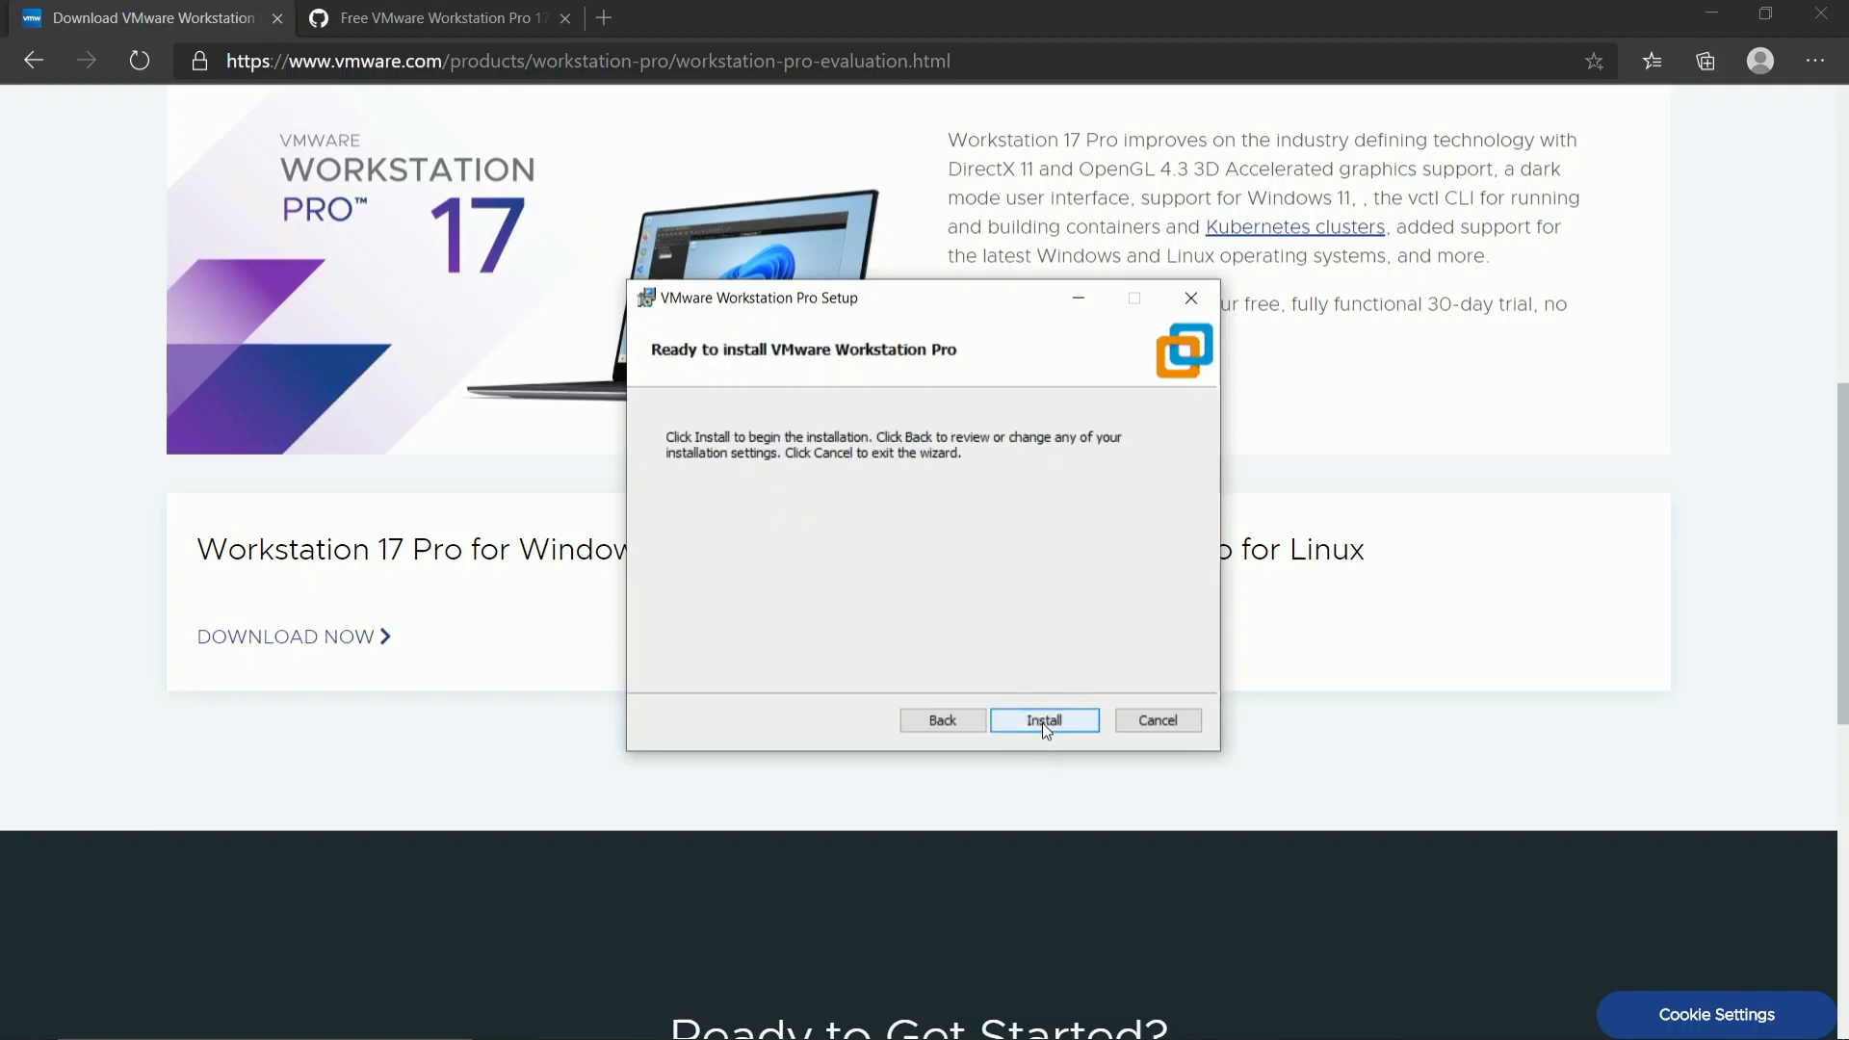
click(1043, 722)
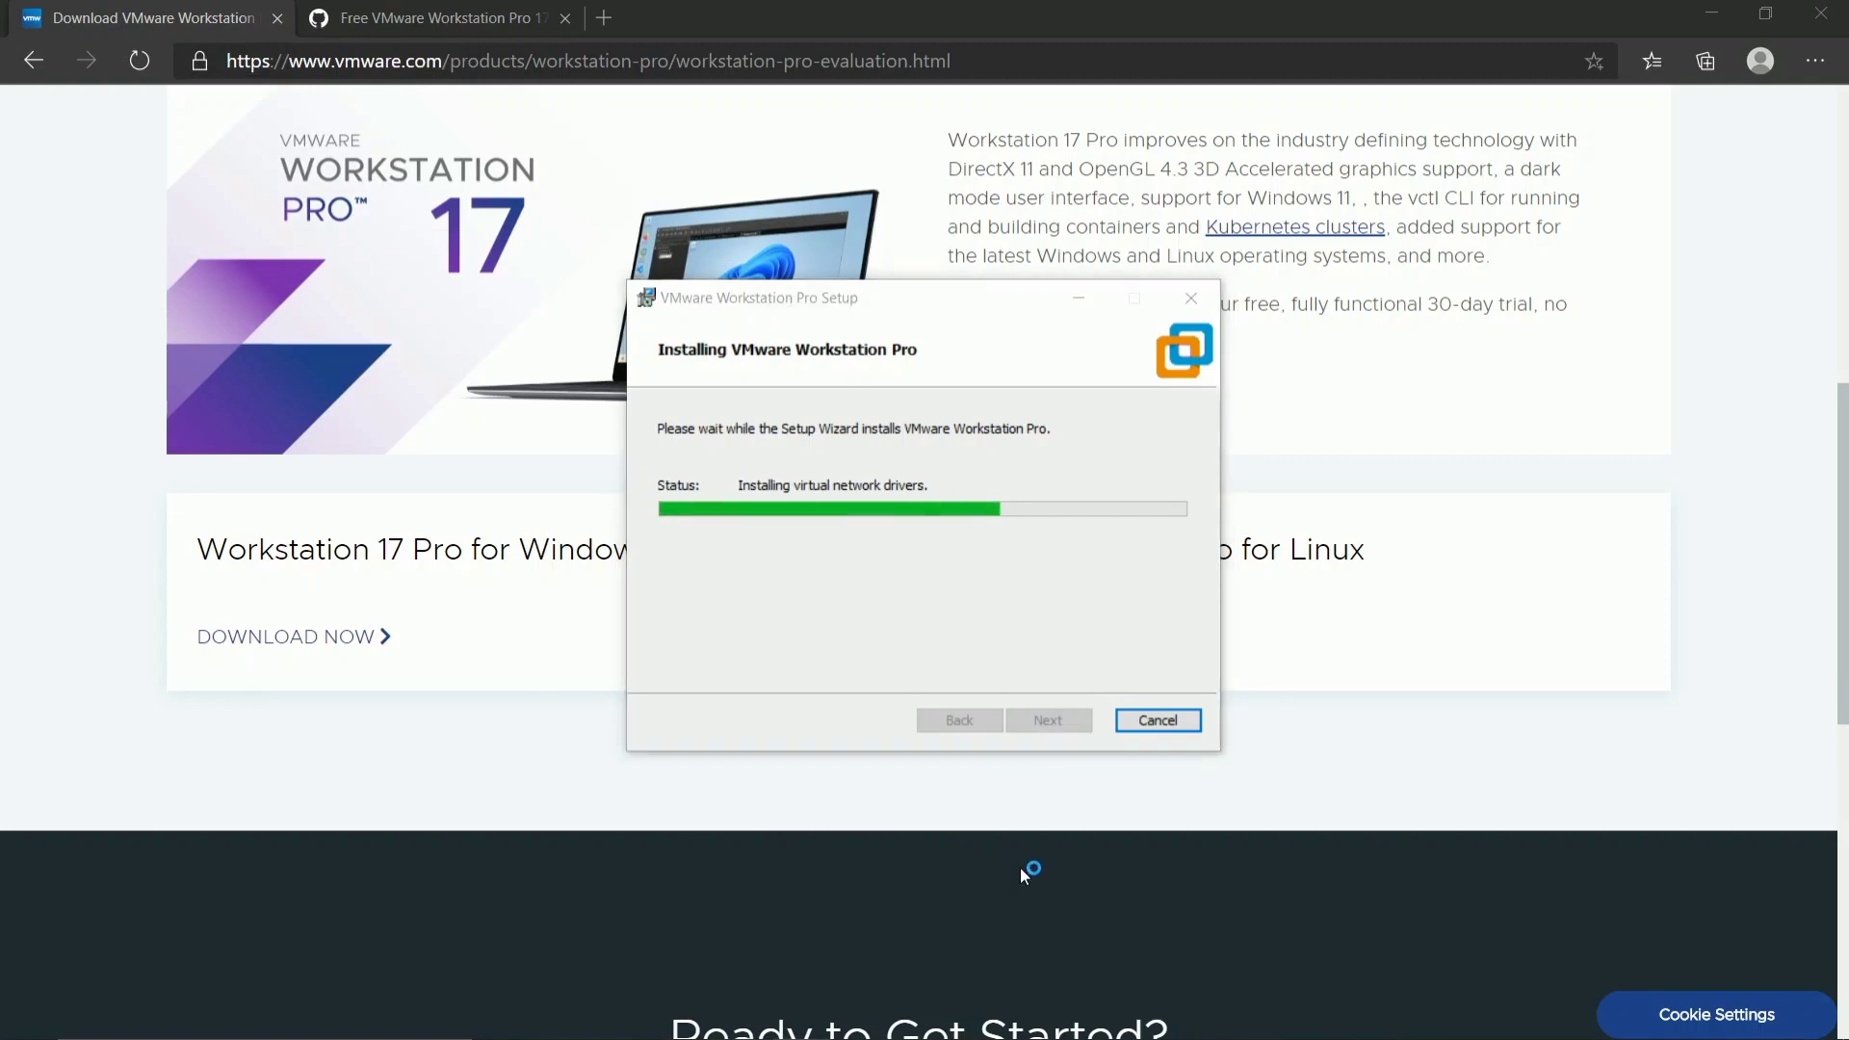
click(1065, 621)
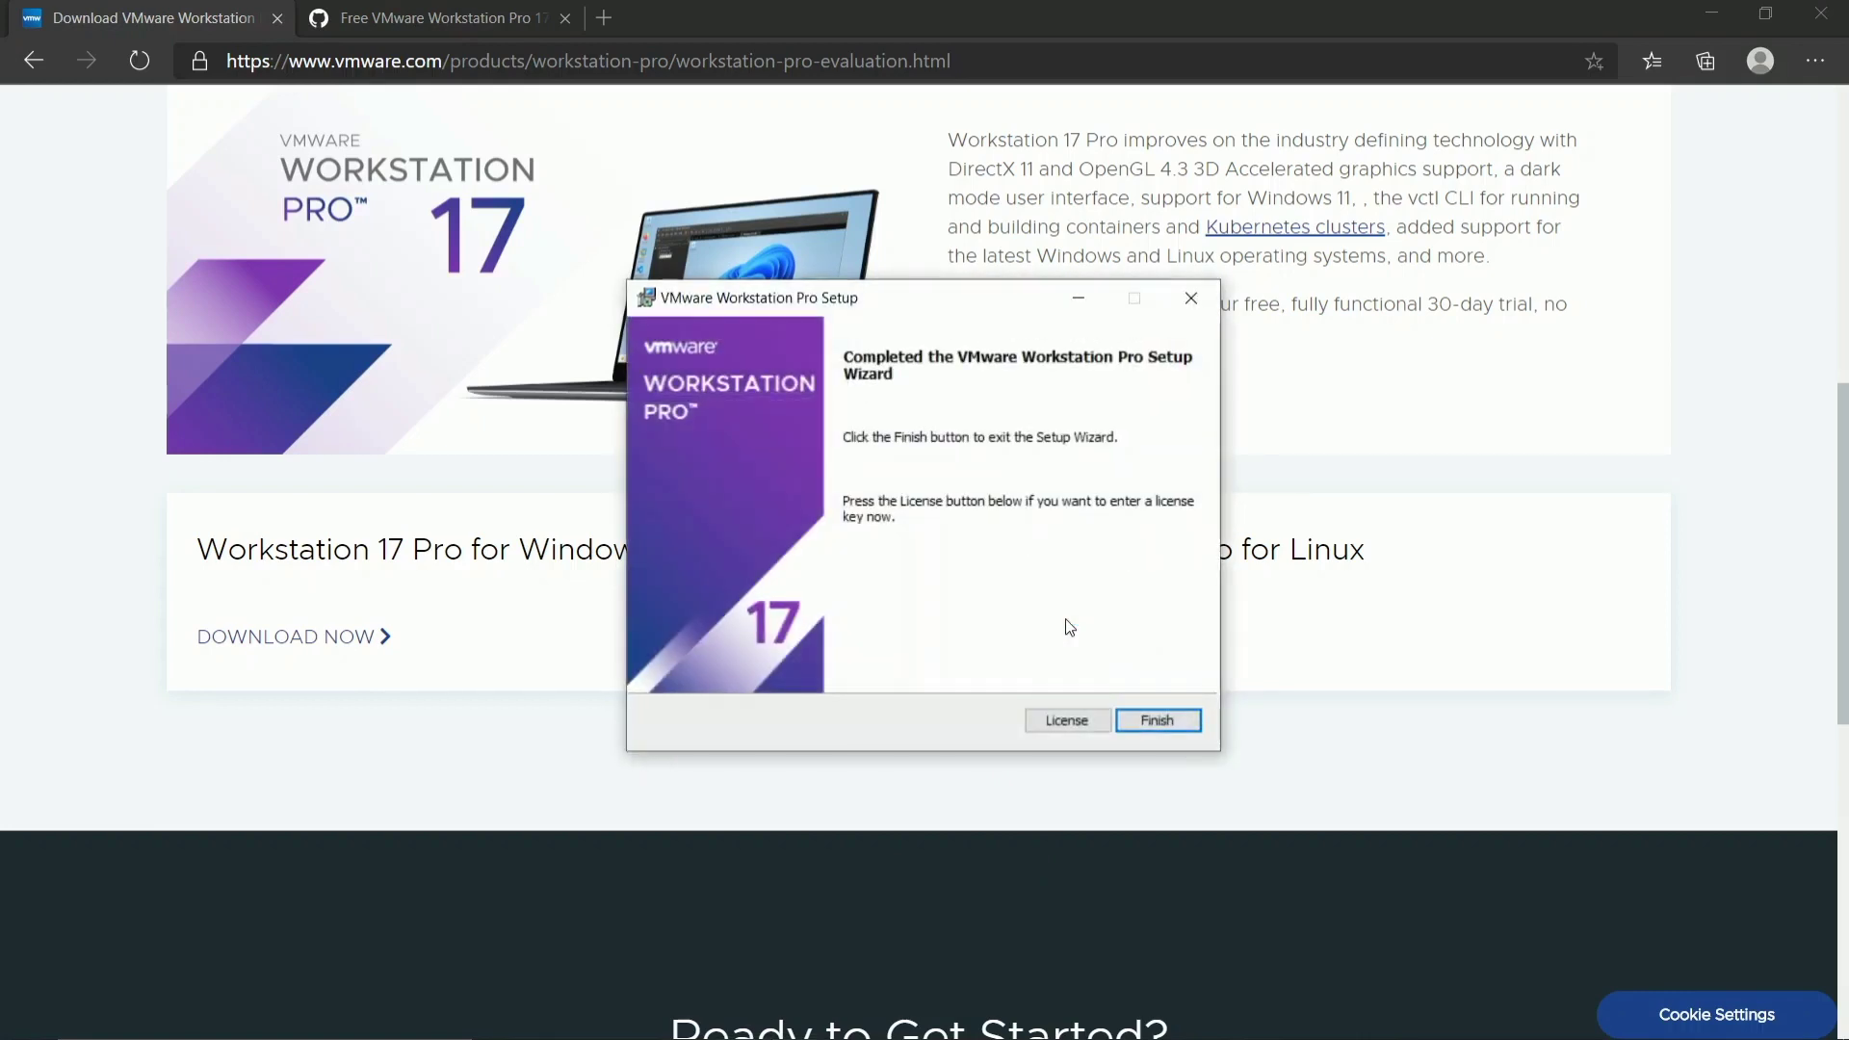
Step: Open the setup wizard's license key entry and copy the checked license key from the vmwk17key.txt gist
click(1067, 720)
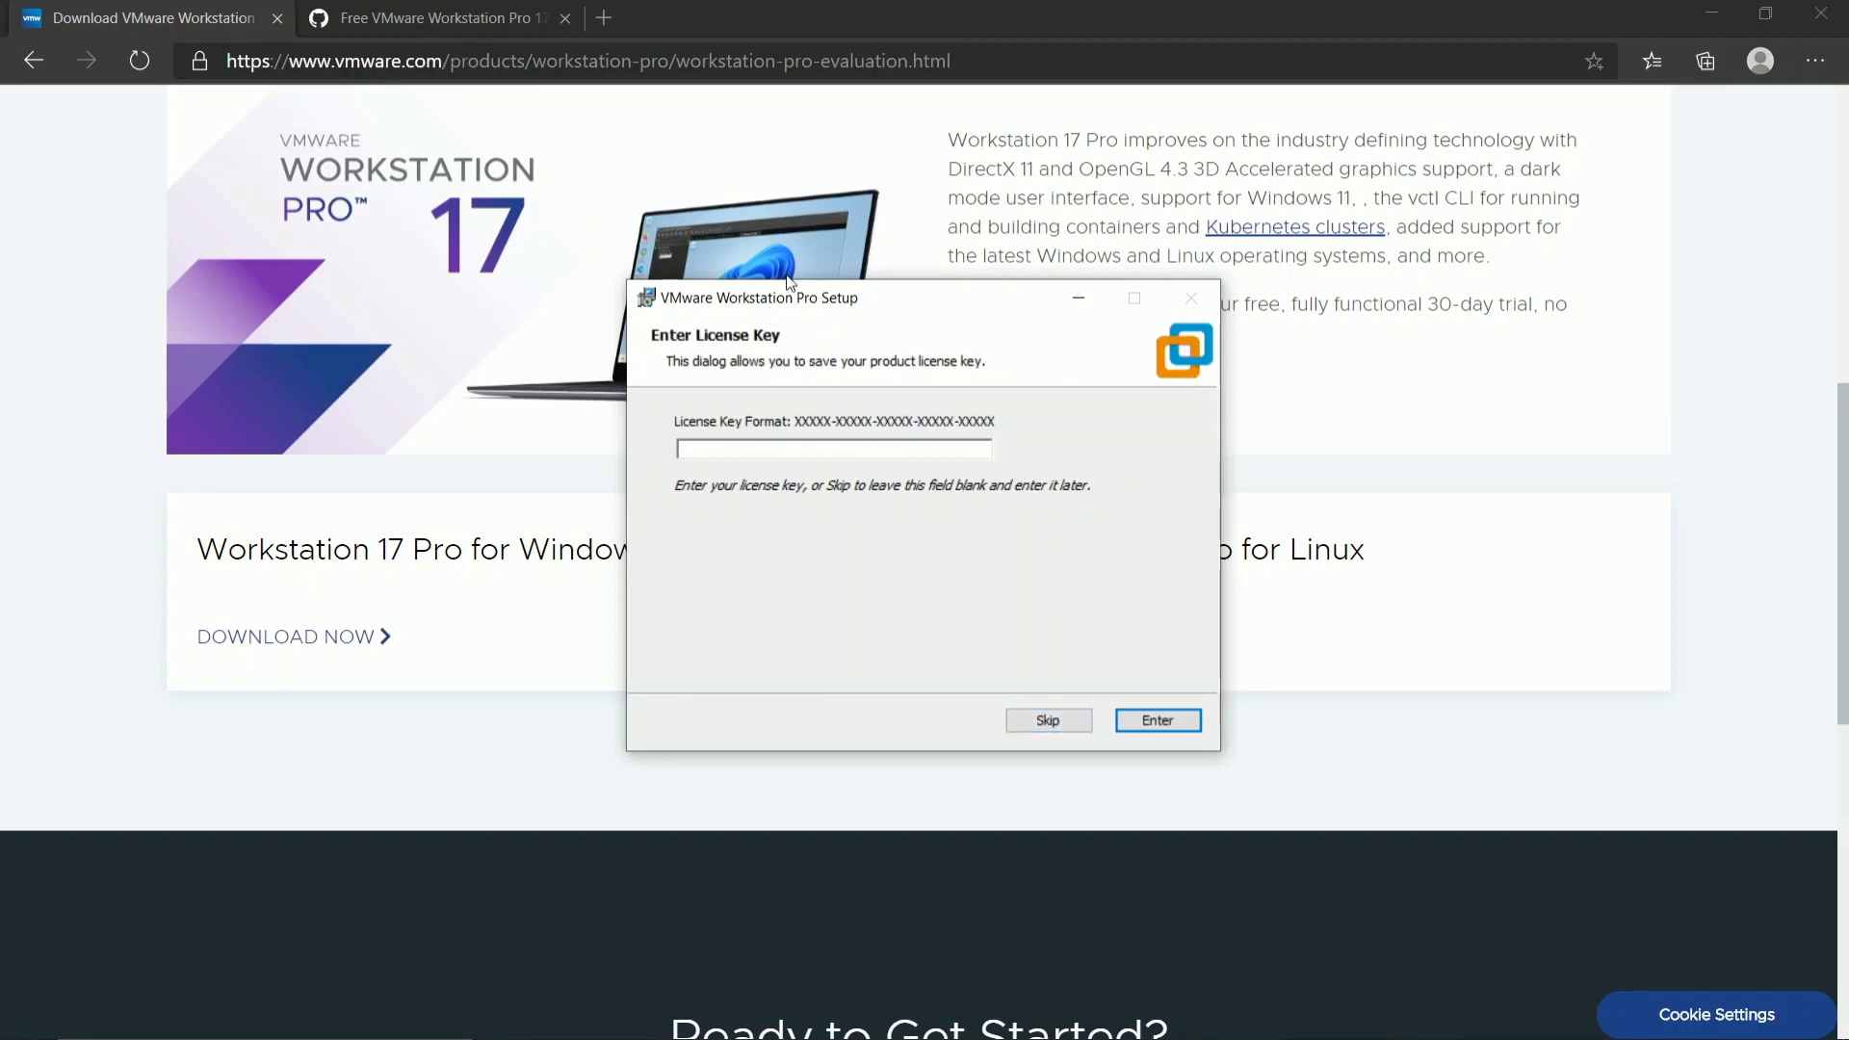
drag(813, 290, 1098, 272)
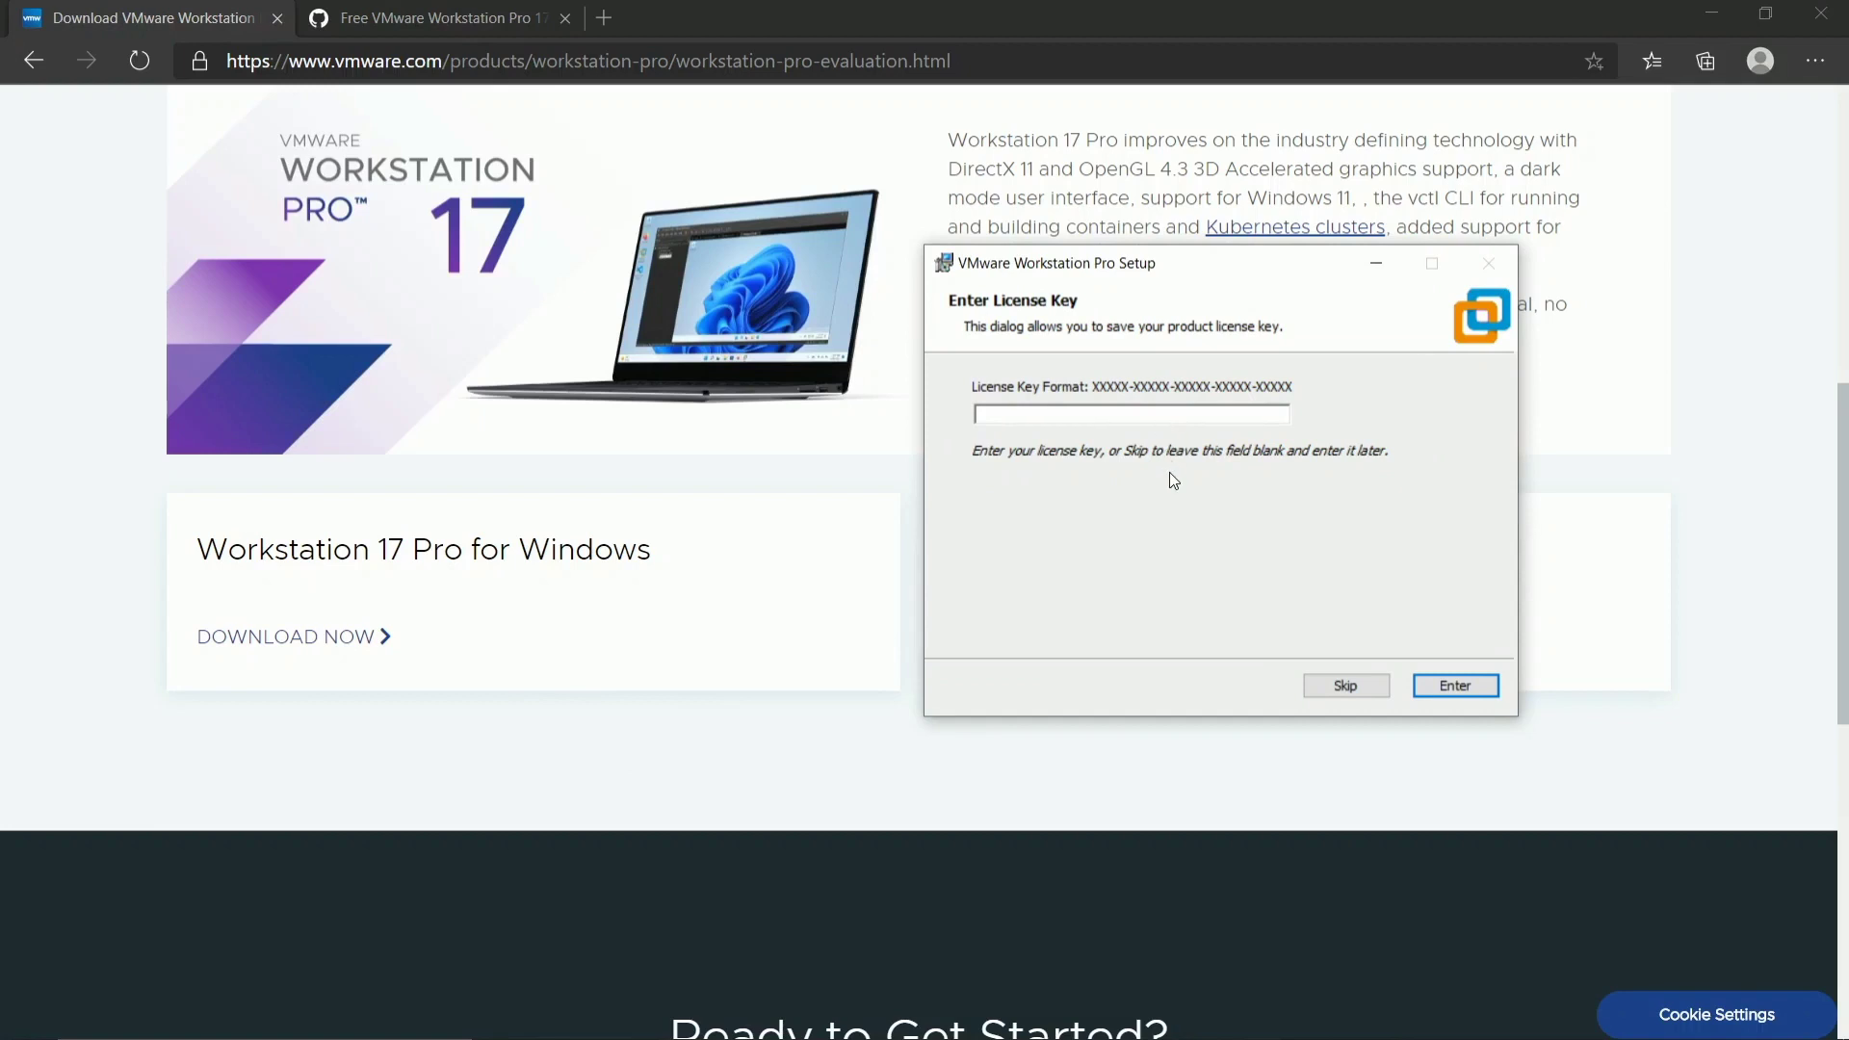
click(431, 12)
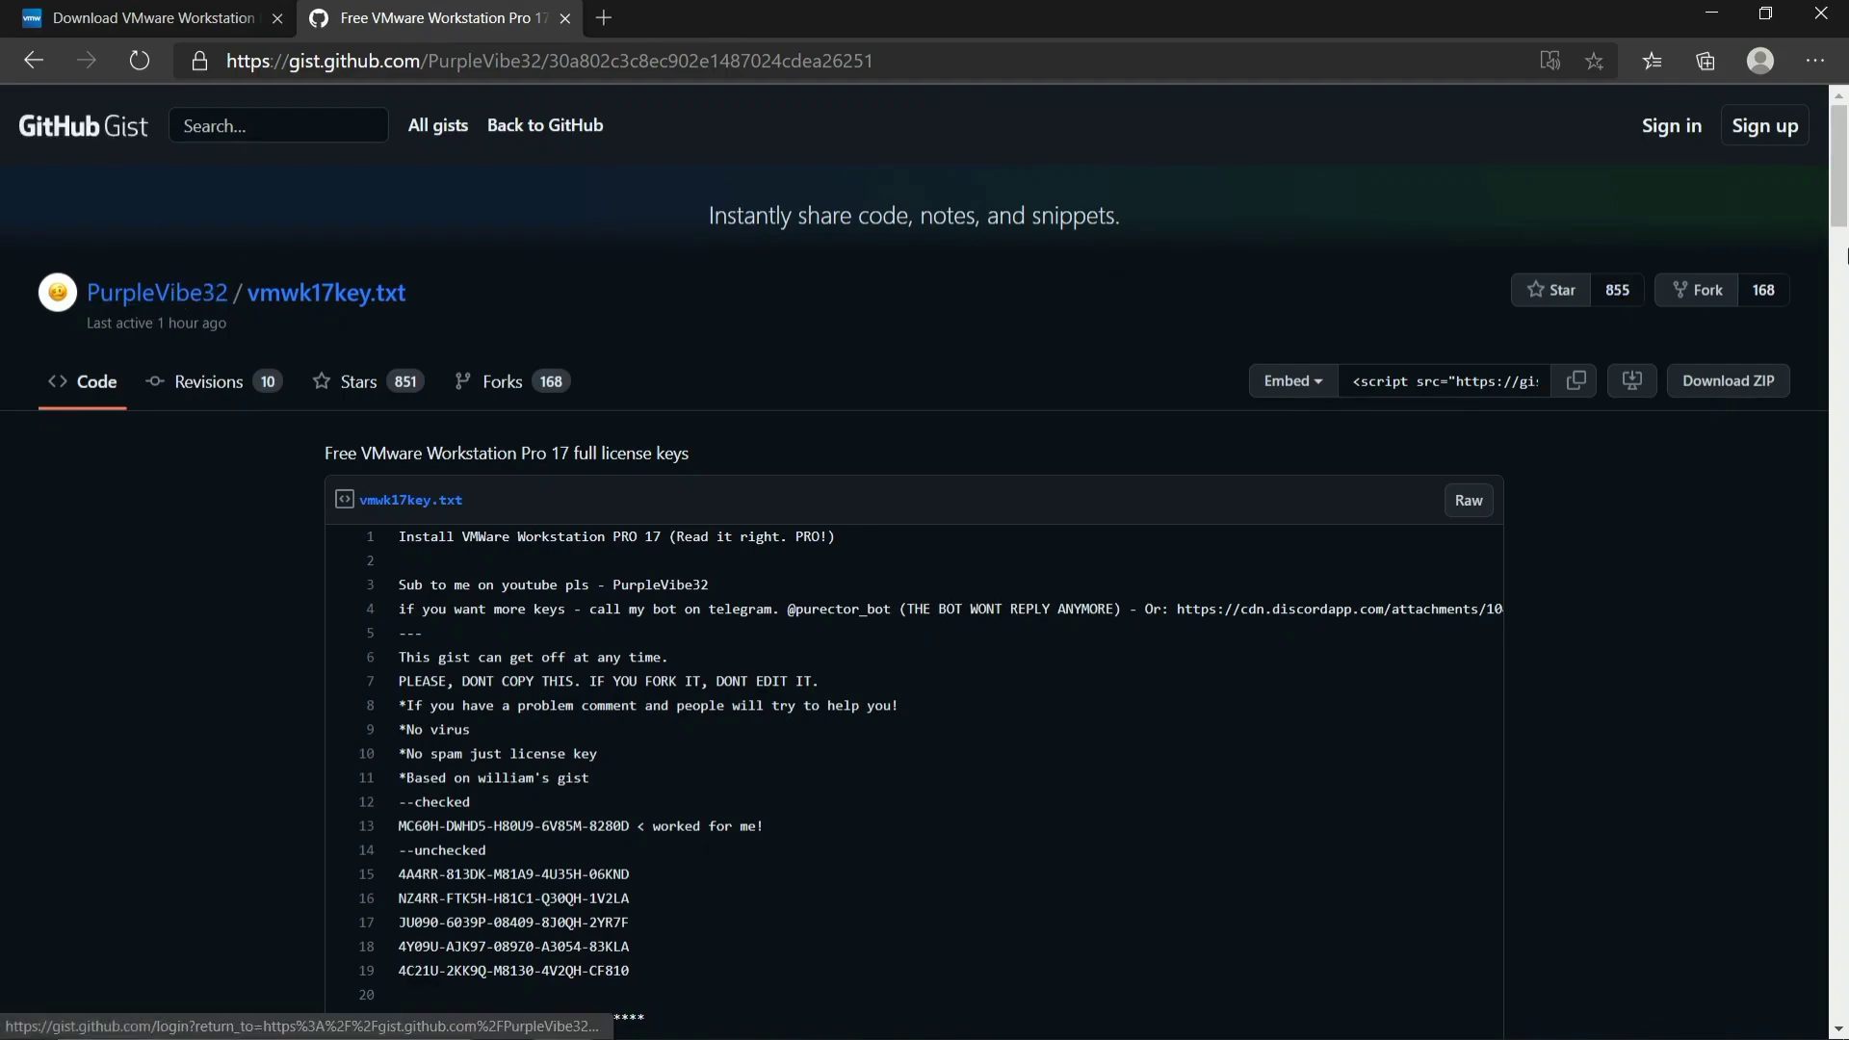
drag(1840, 188, 1834, 267)
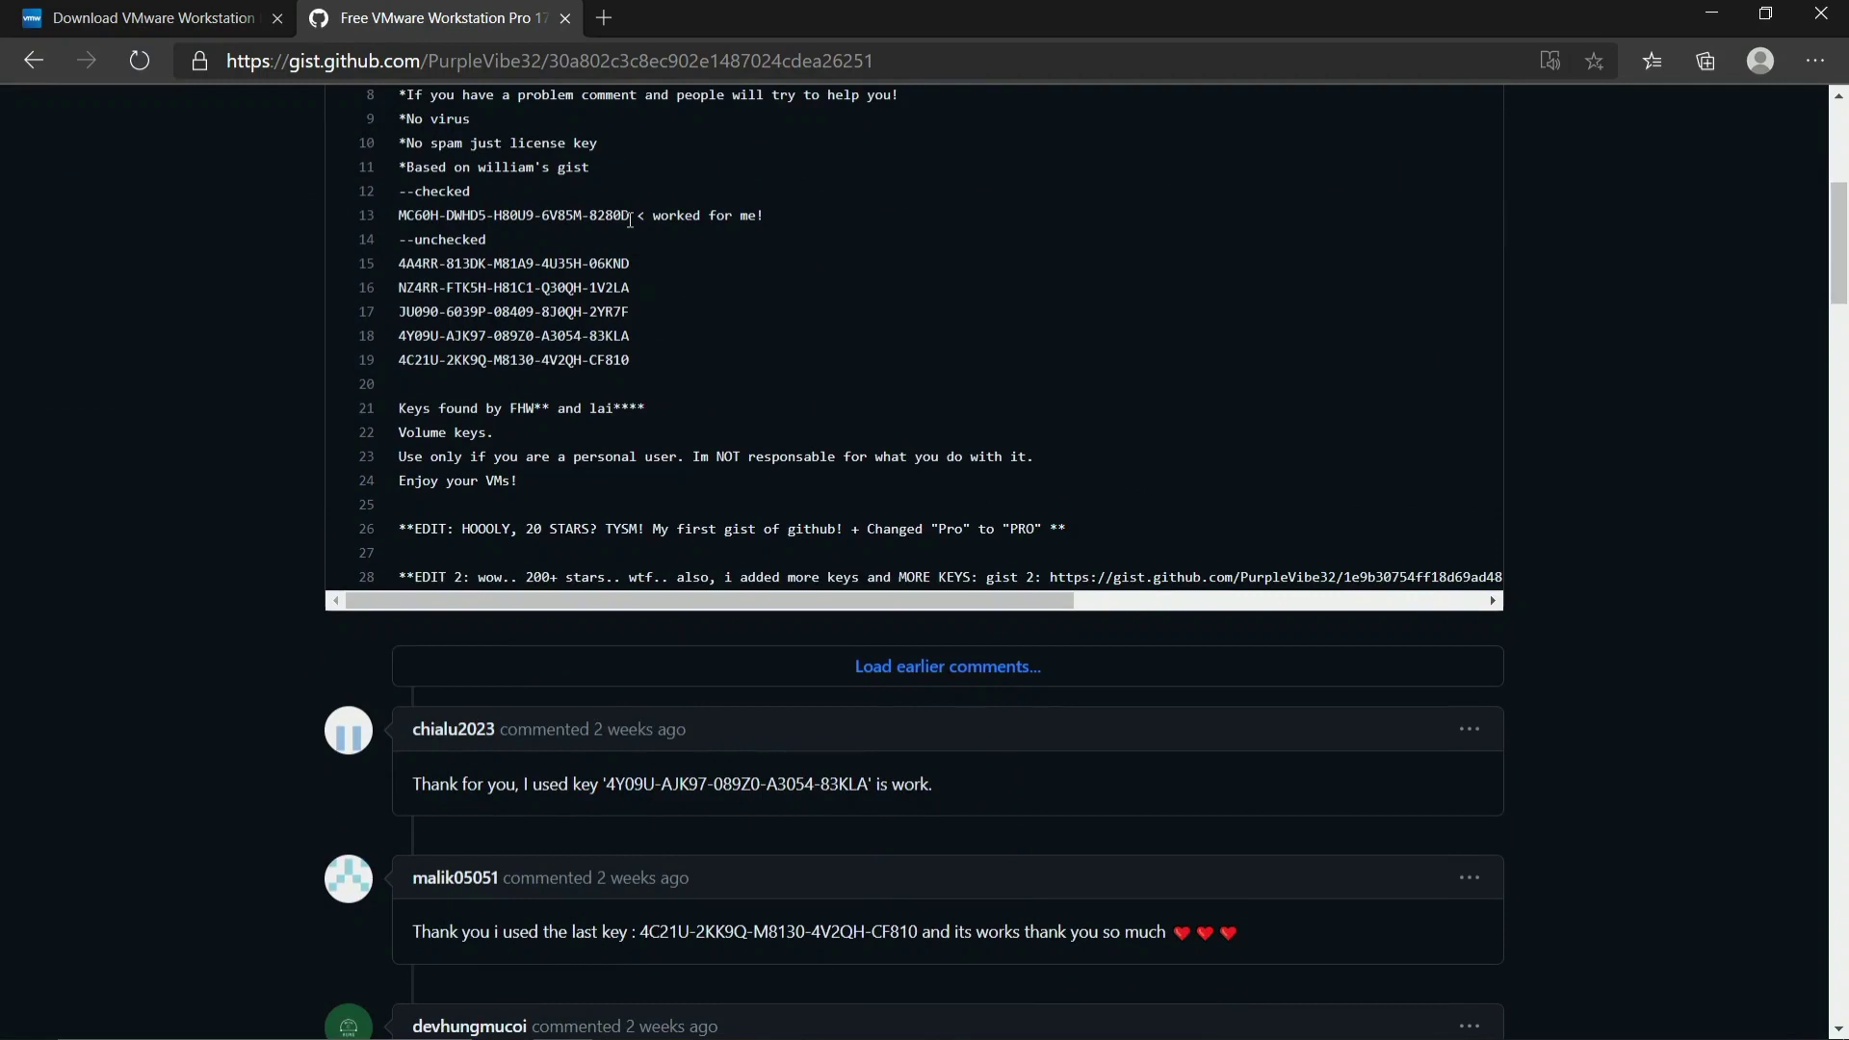
drag(631, 218, 400, 224)
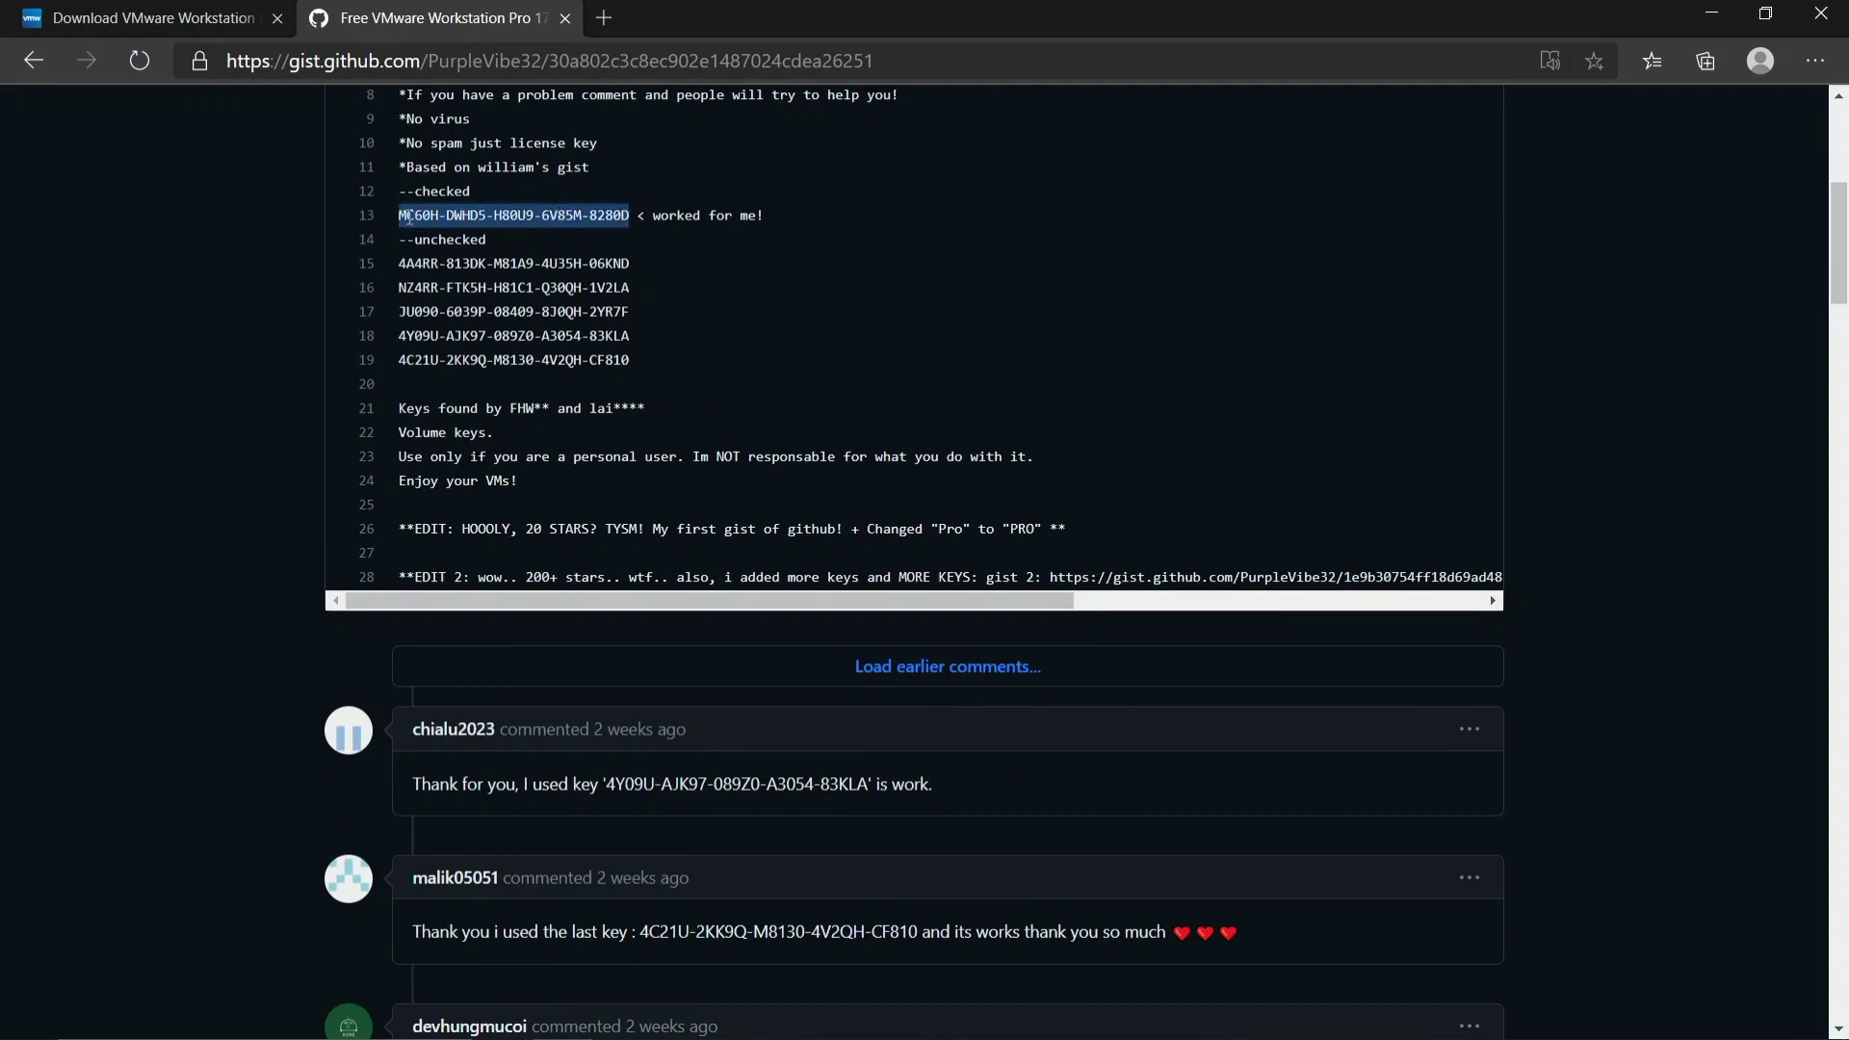
right_click(408, 216)
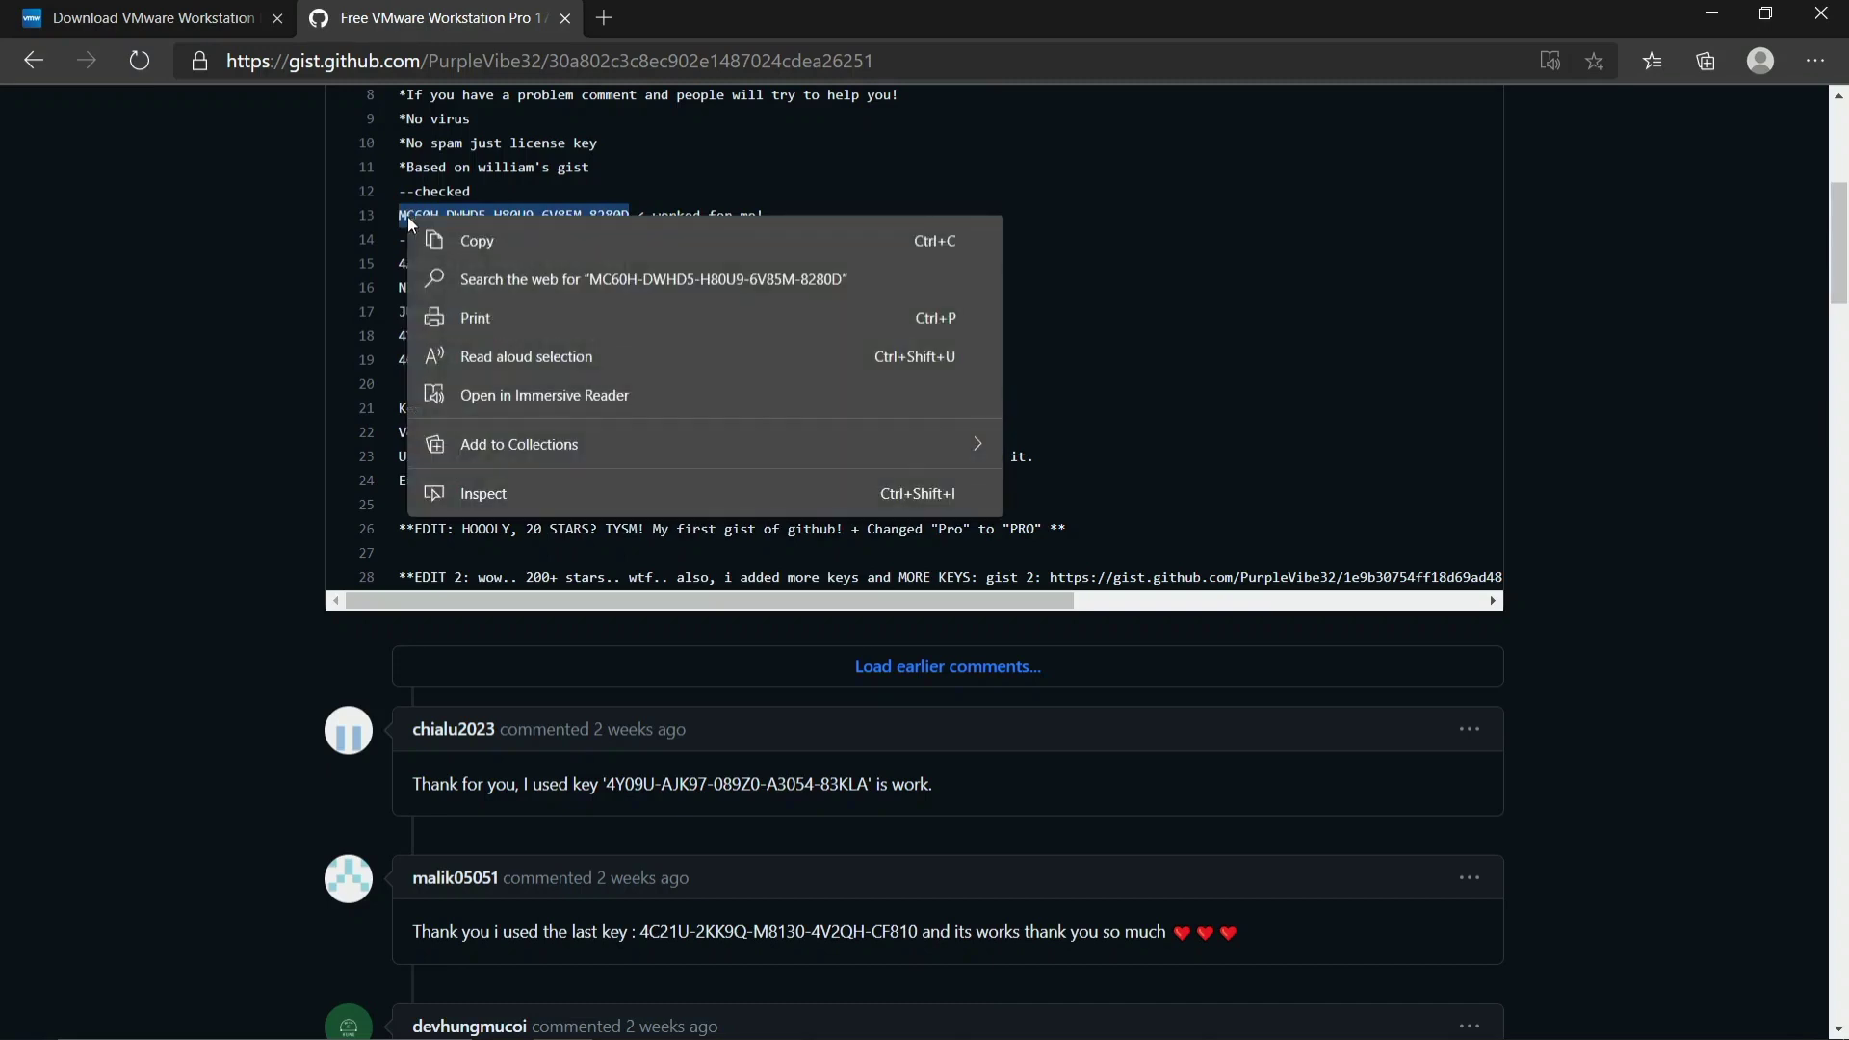
click(489, 242)
click(751, 325)
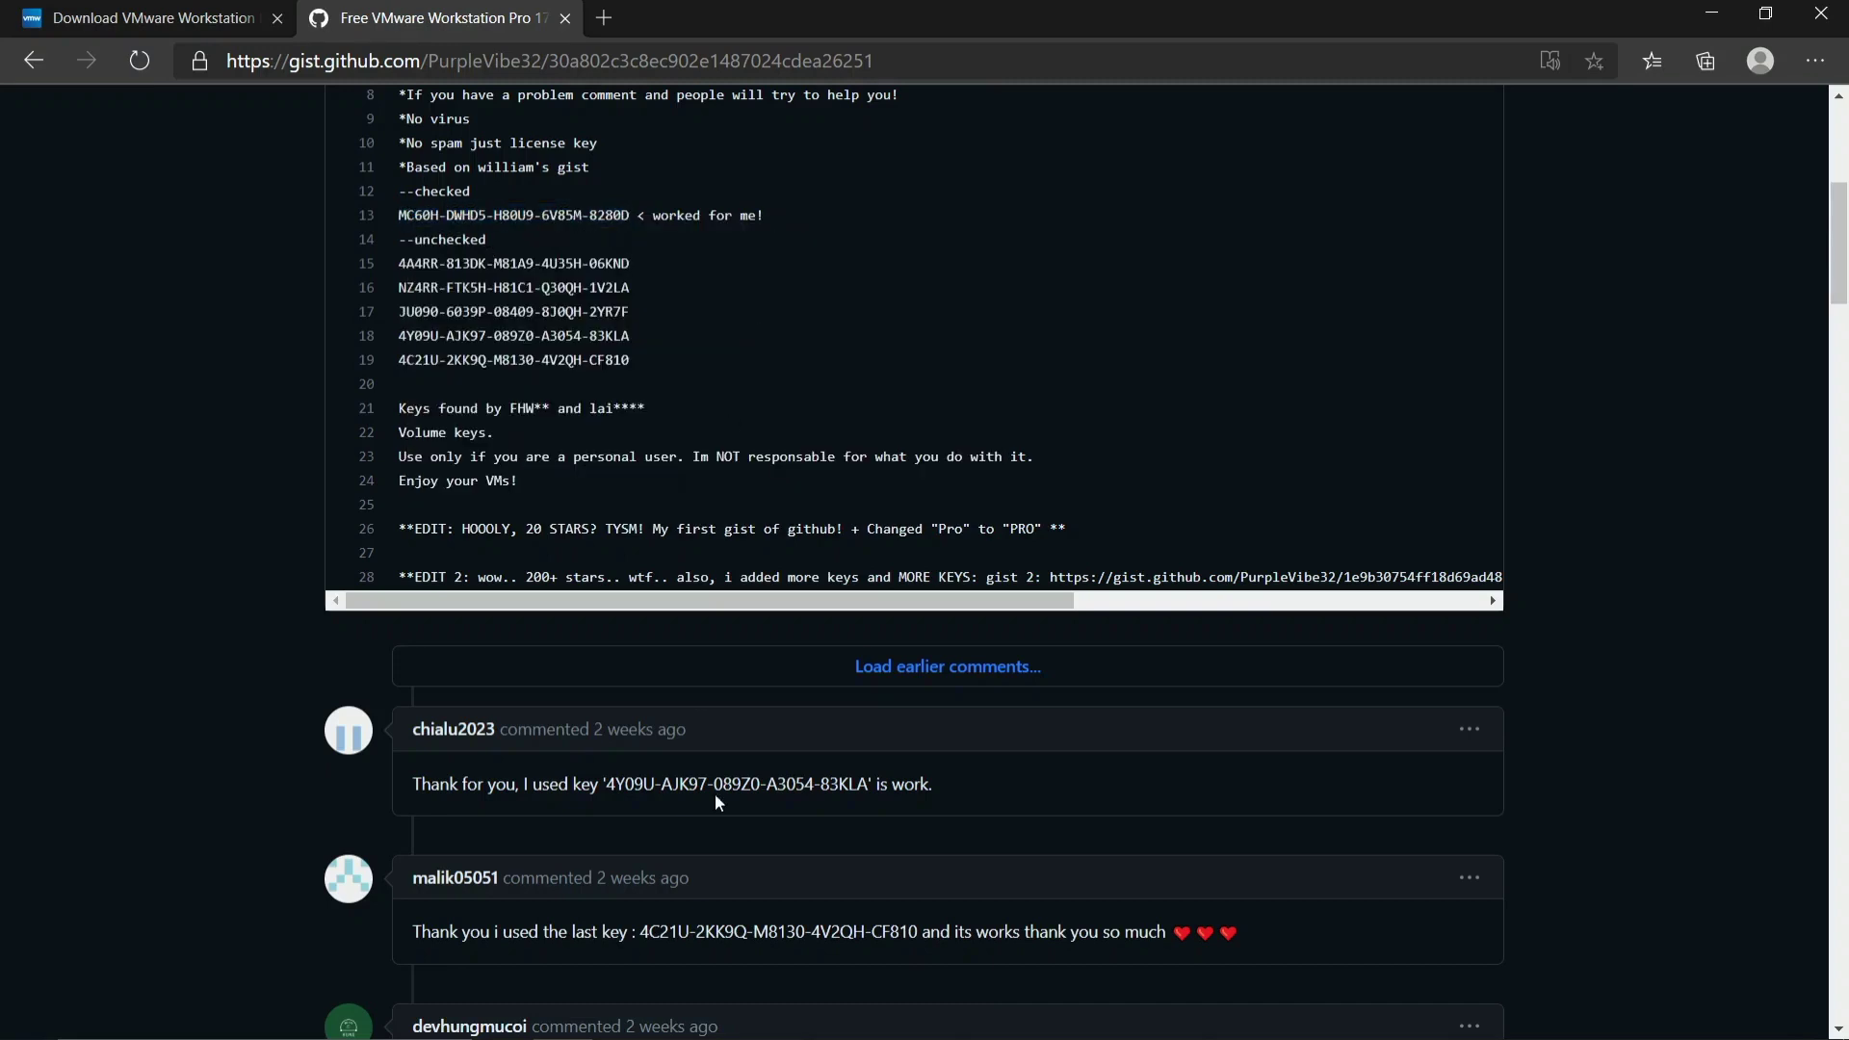
Step: Return to the setup wizard, paste the license key into the license key field, submit it and finish the setup
mouse_move(696, 1036)
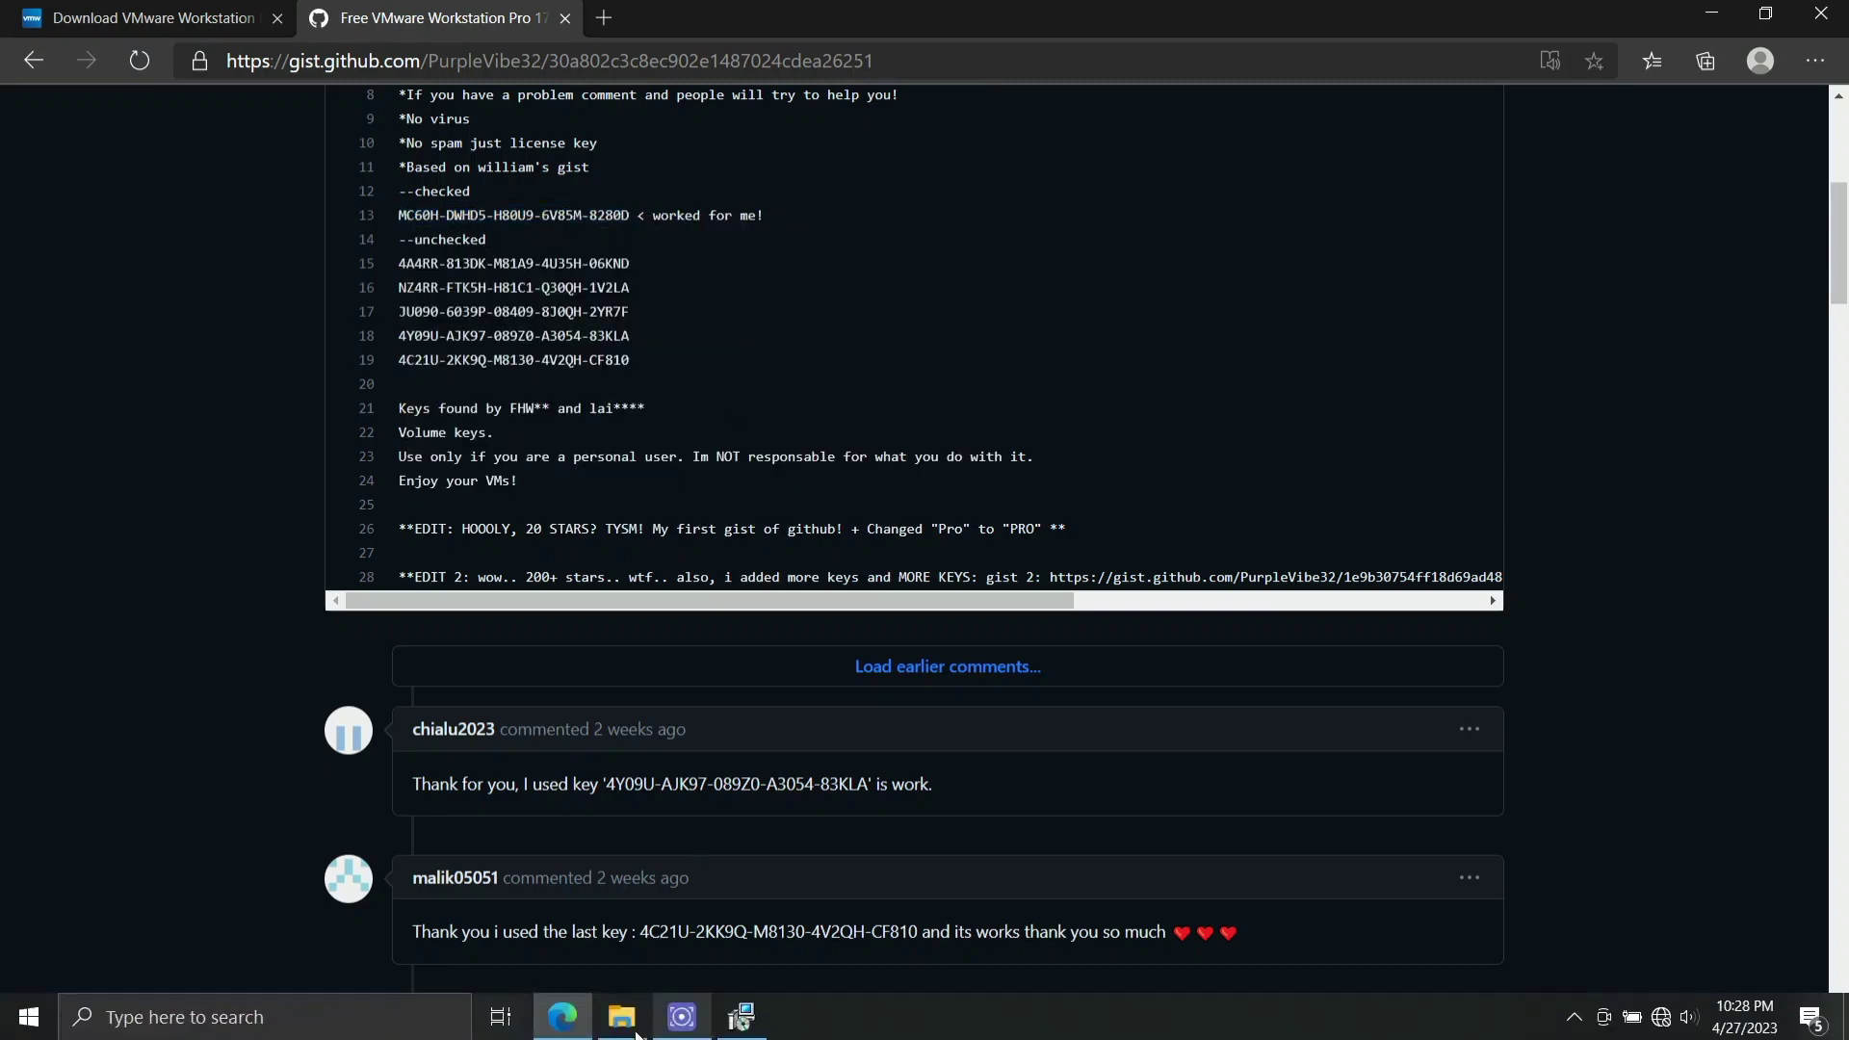
click(737, 1016)
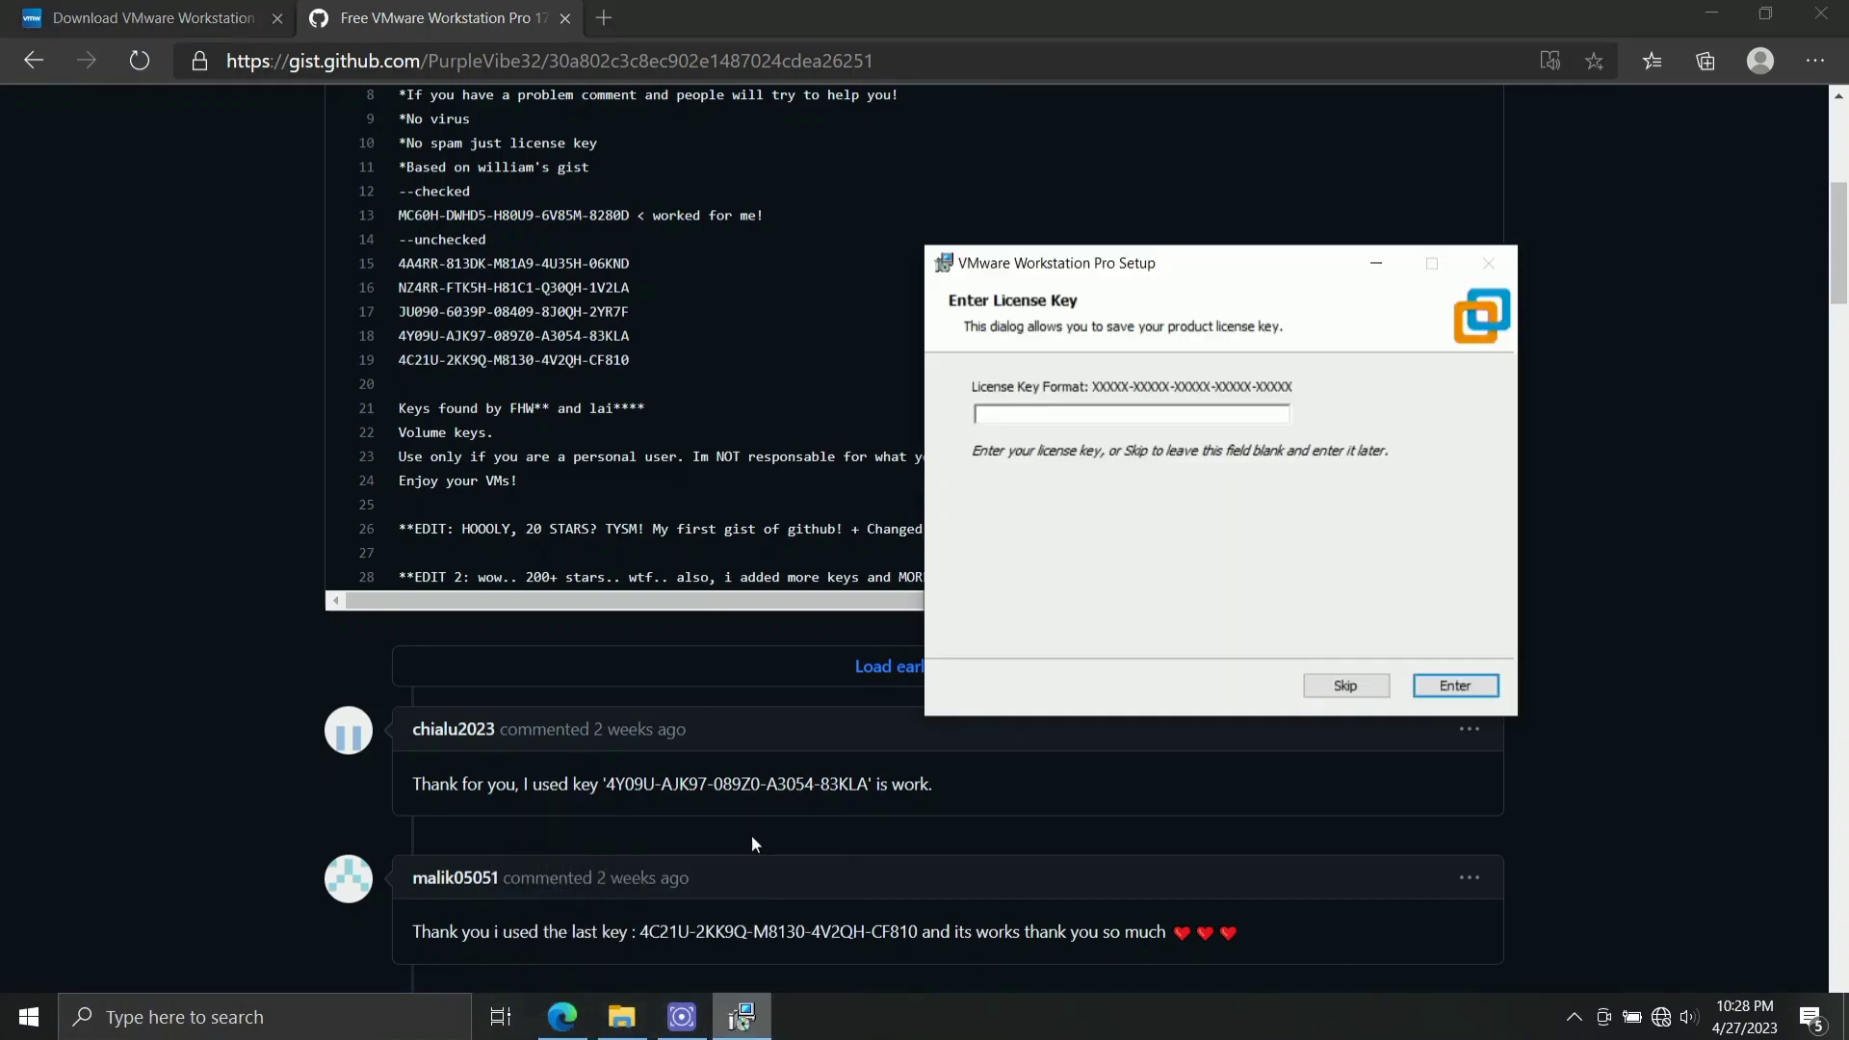
click(1046, 415)
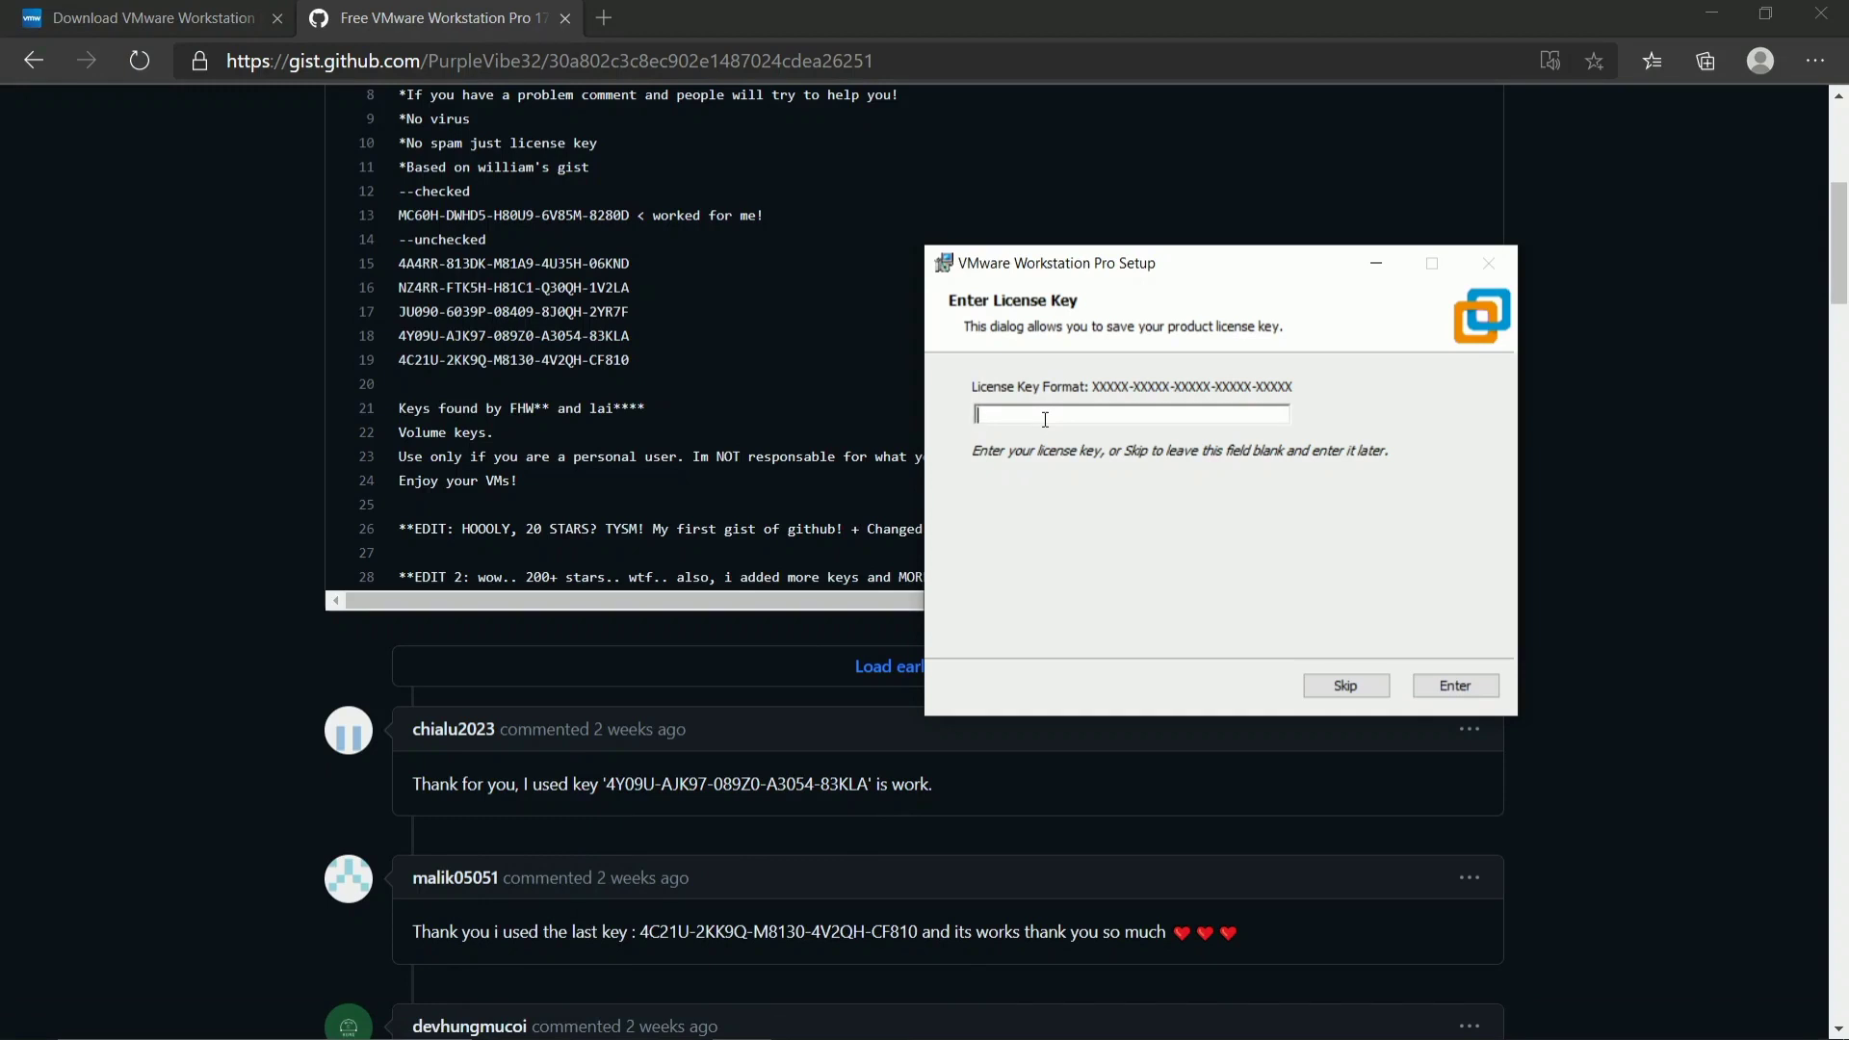
key(ctrl+v)
click(1476, 678)
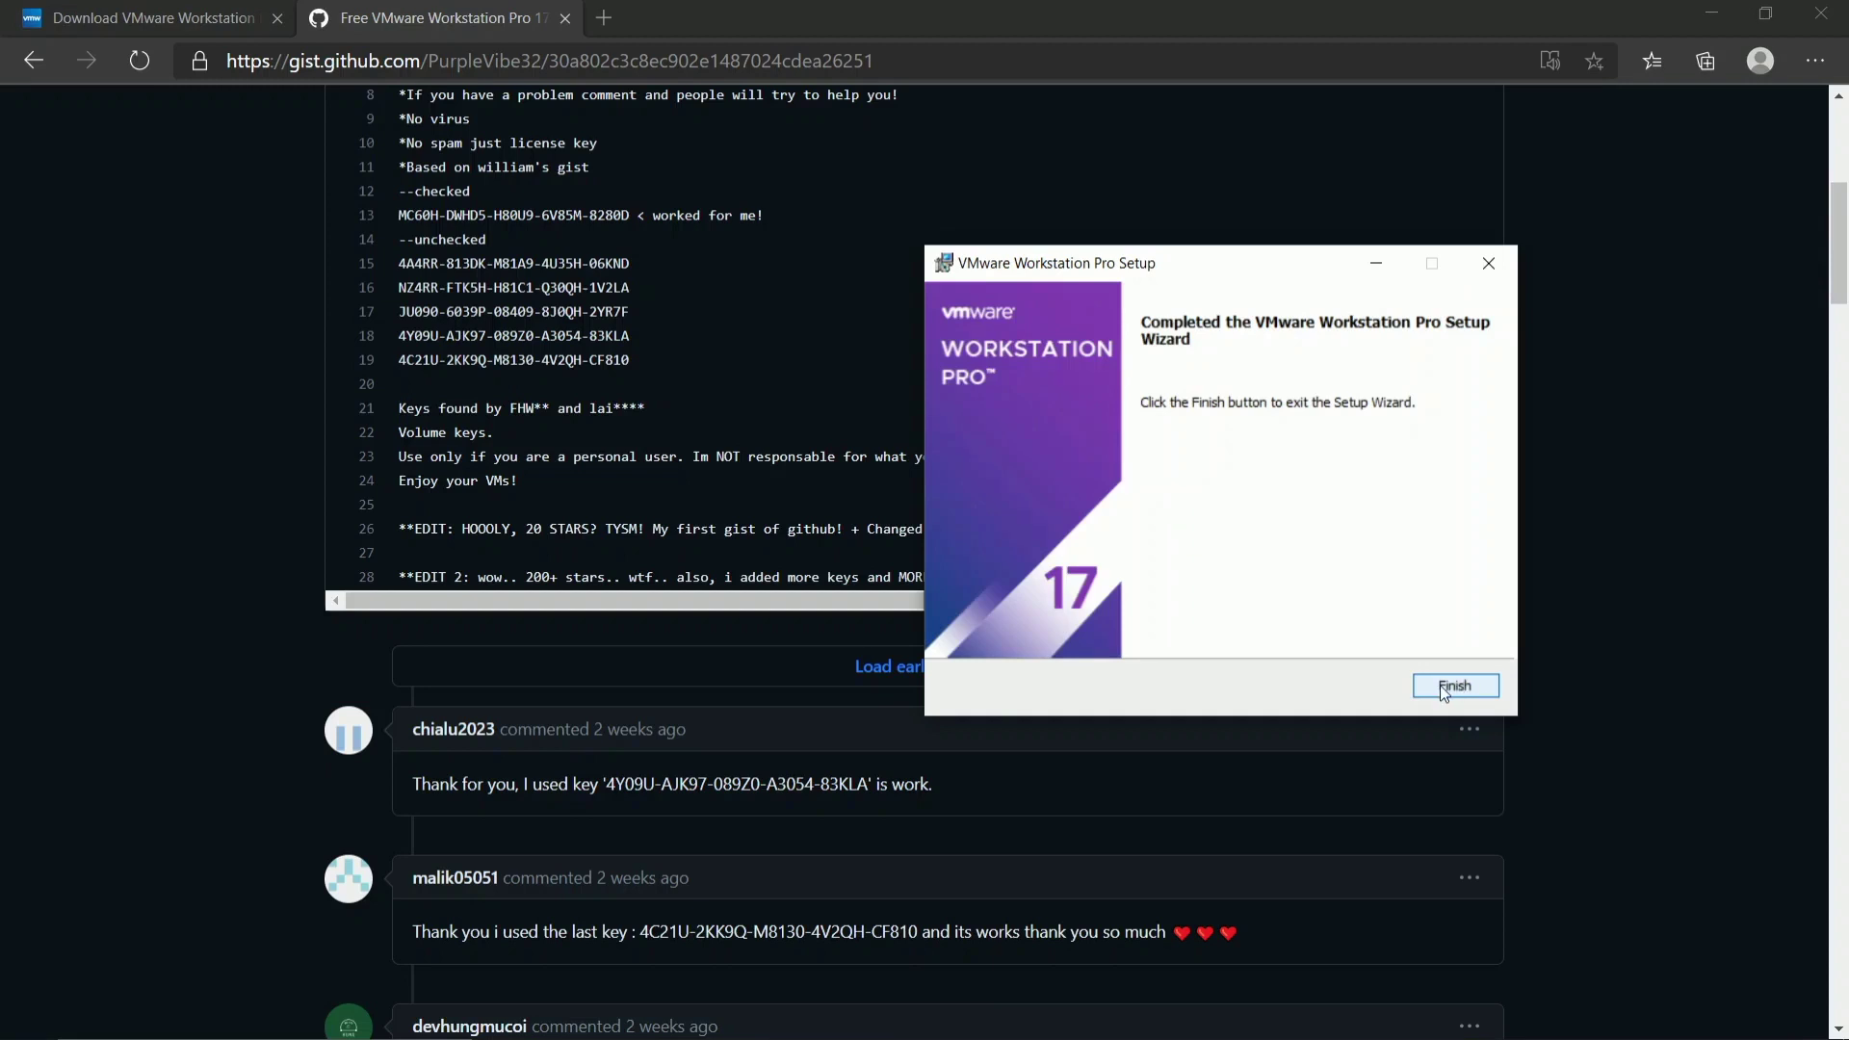
click(1440, 686)
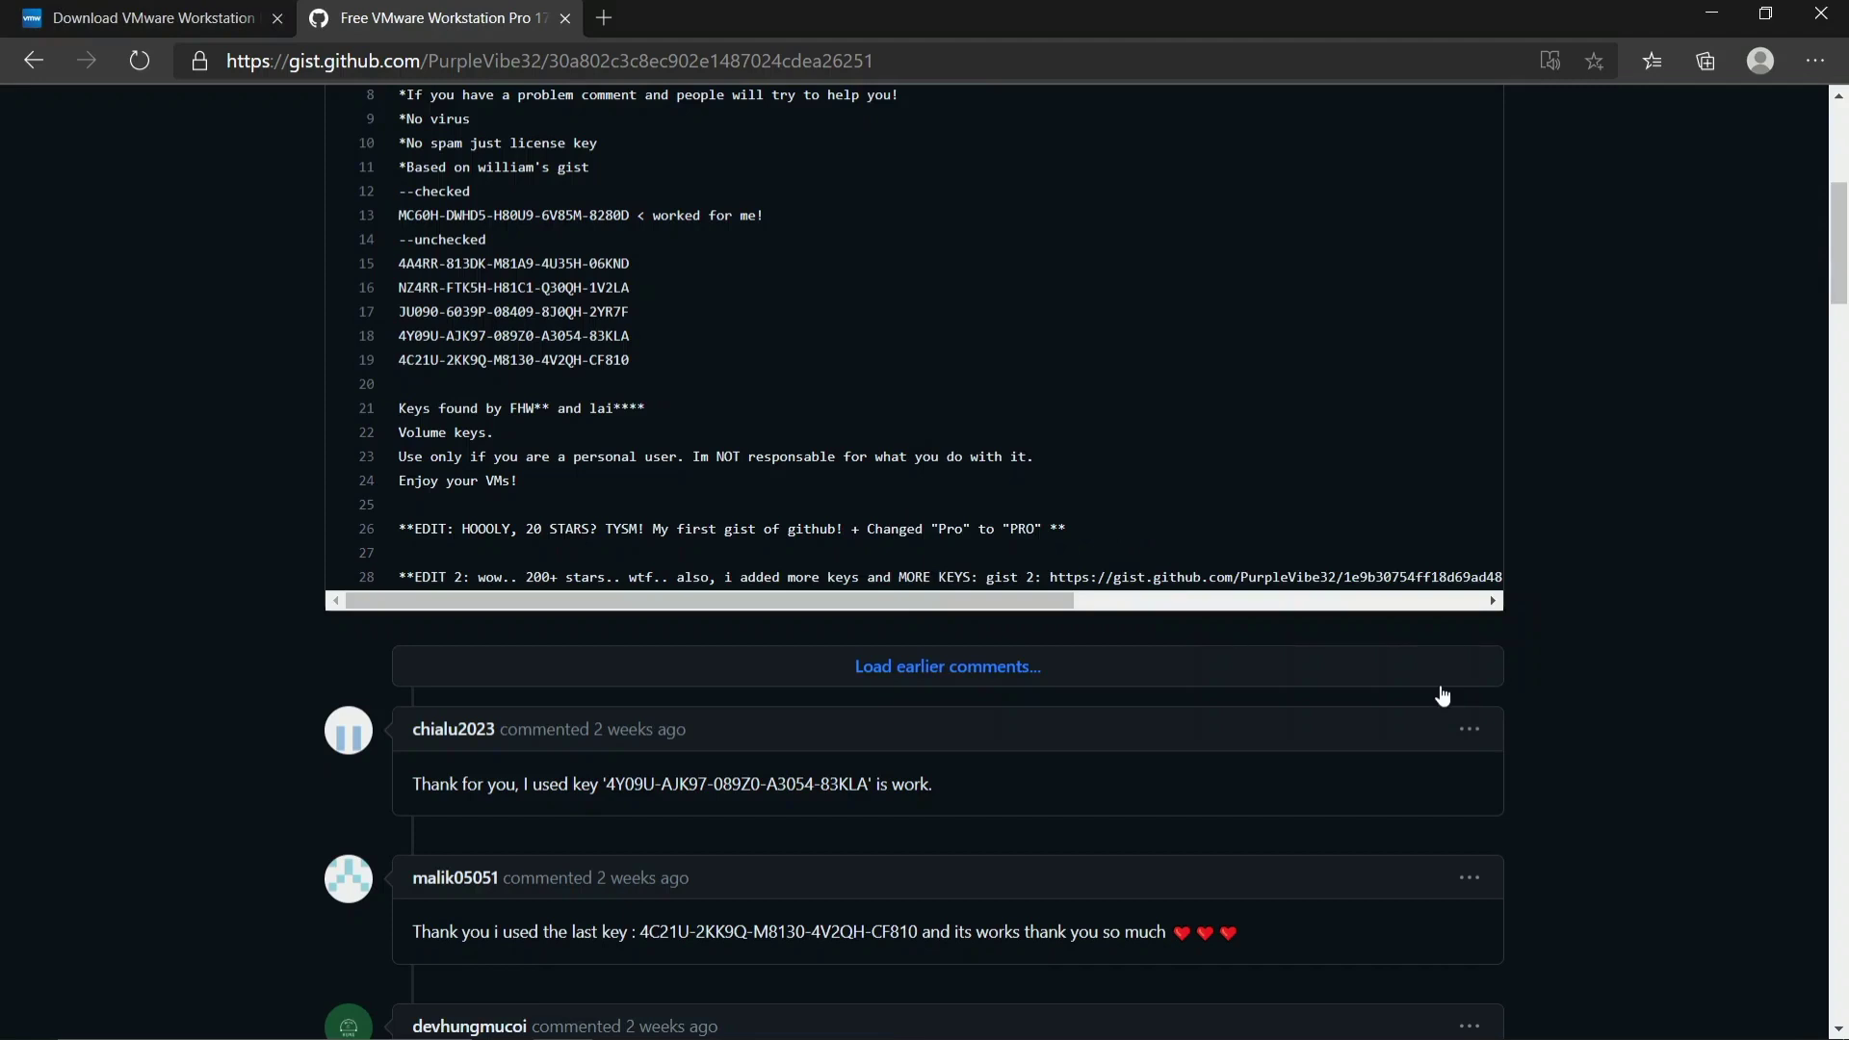
Step: Minimize the browser, search Windows for "vmwa" and launch the VMware Workstation Pro app
click(1712, 14)
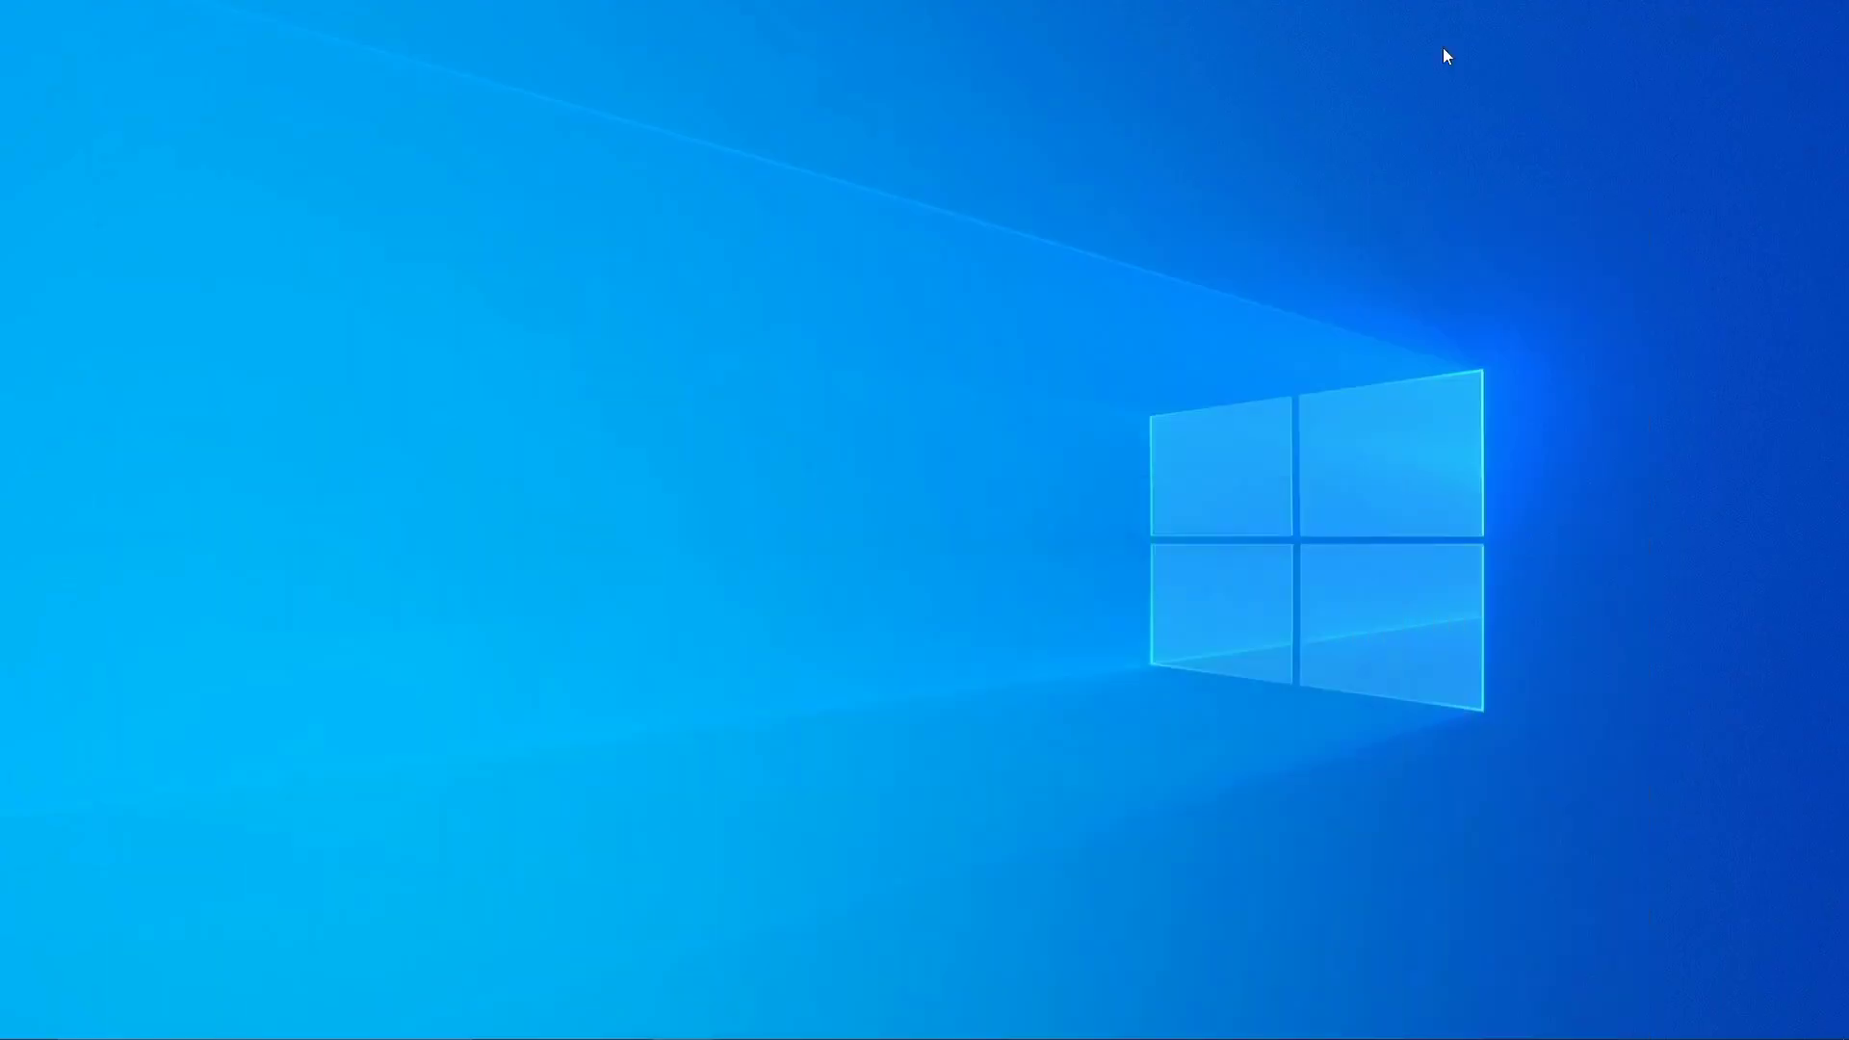
mouse_move(474, 1038)
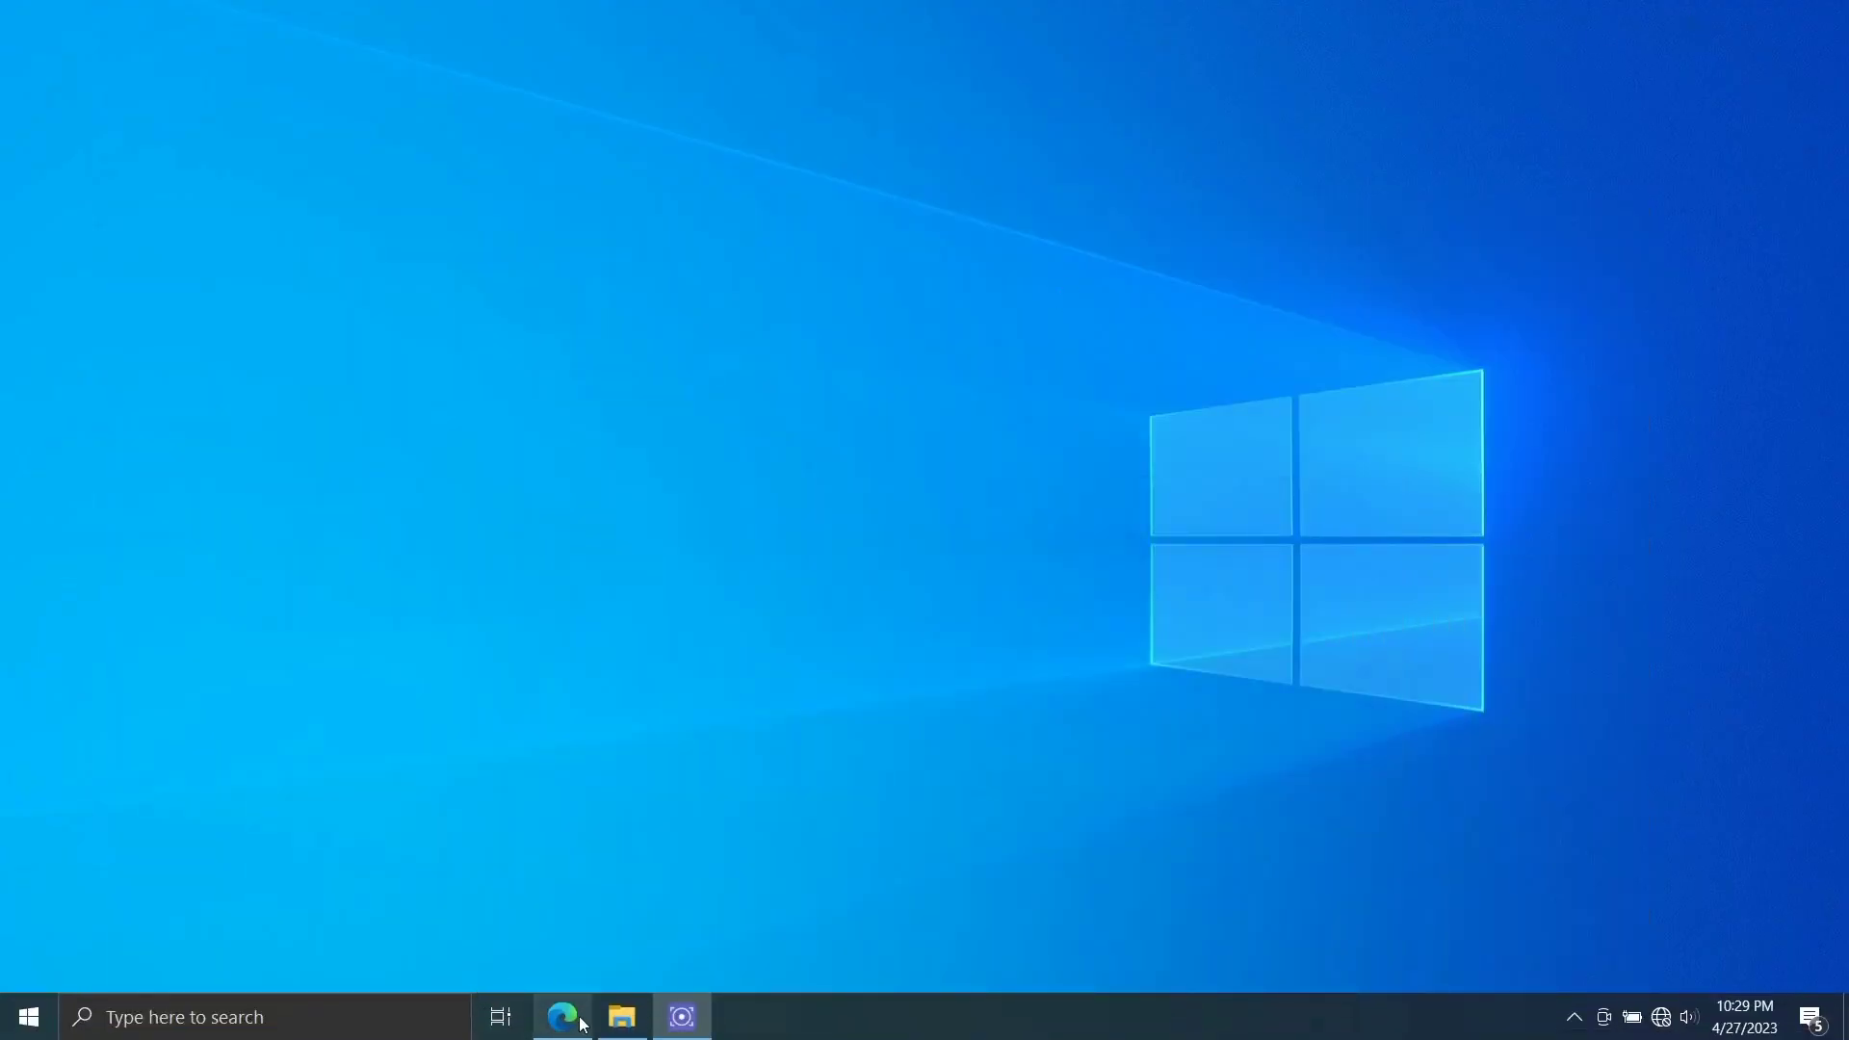
click(262, 1021)
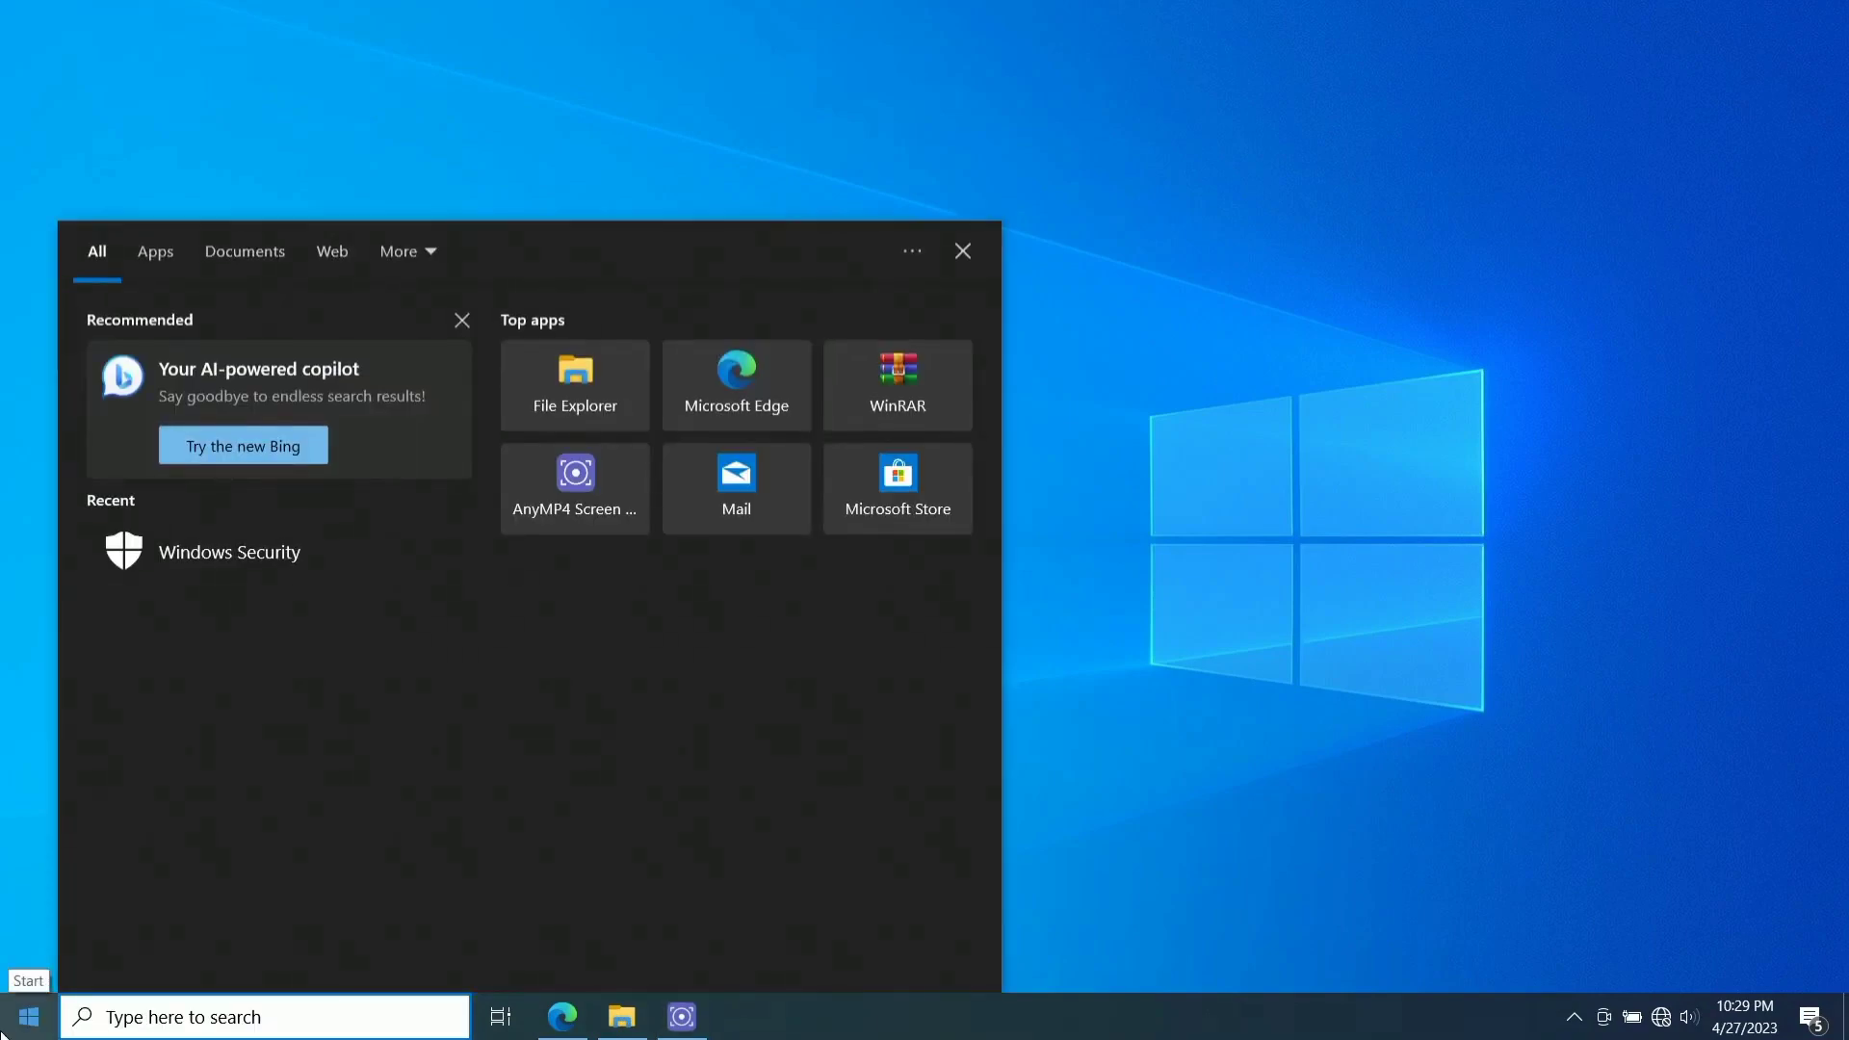
click(2, 1036)
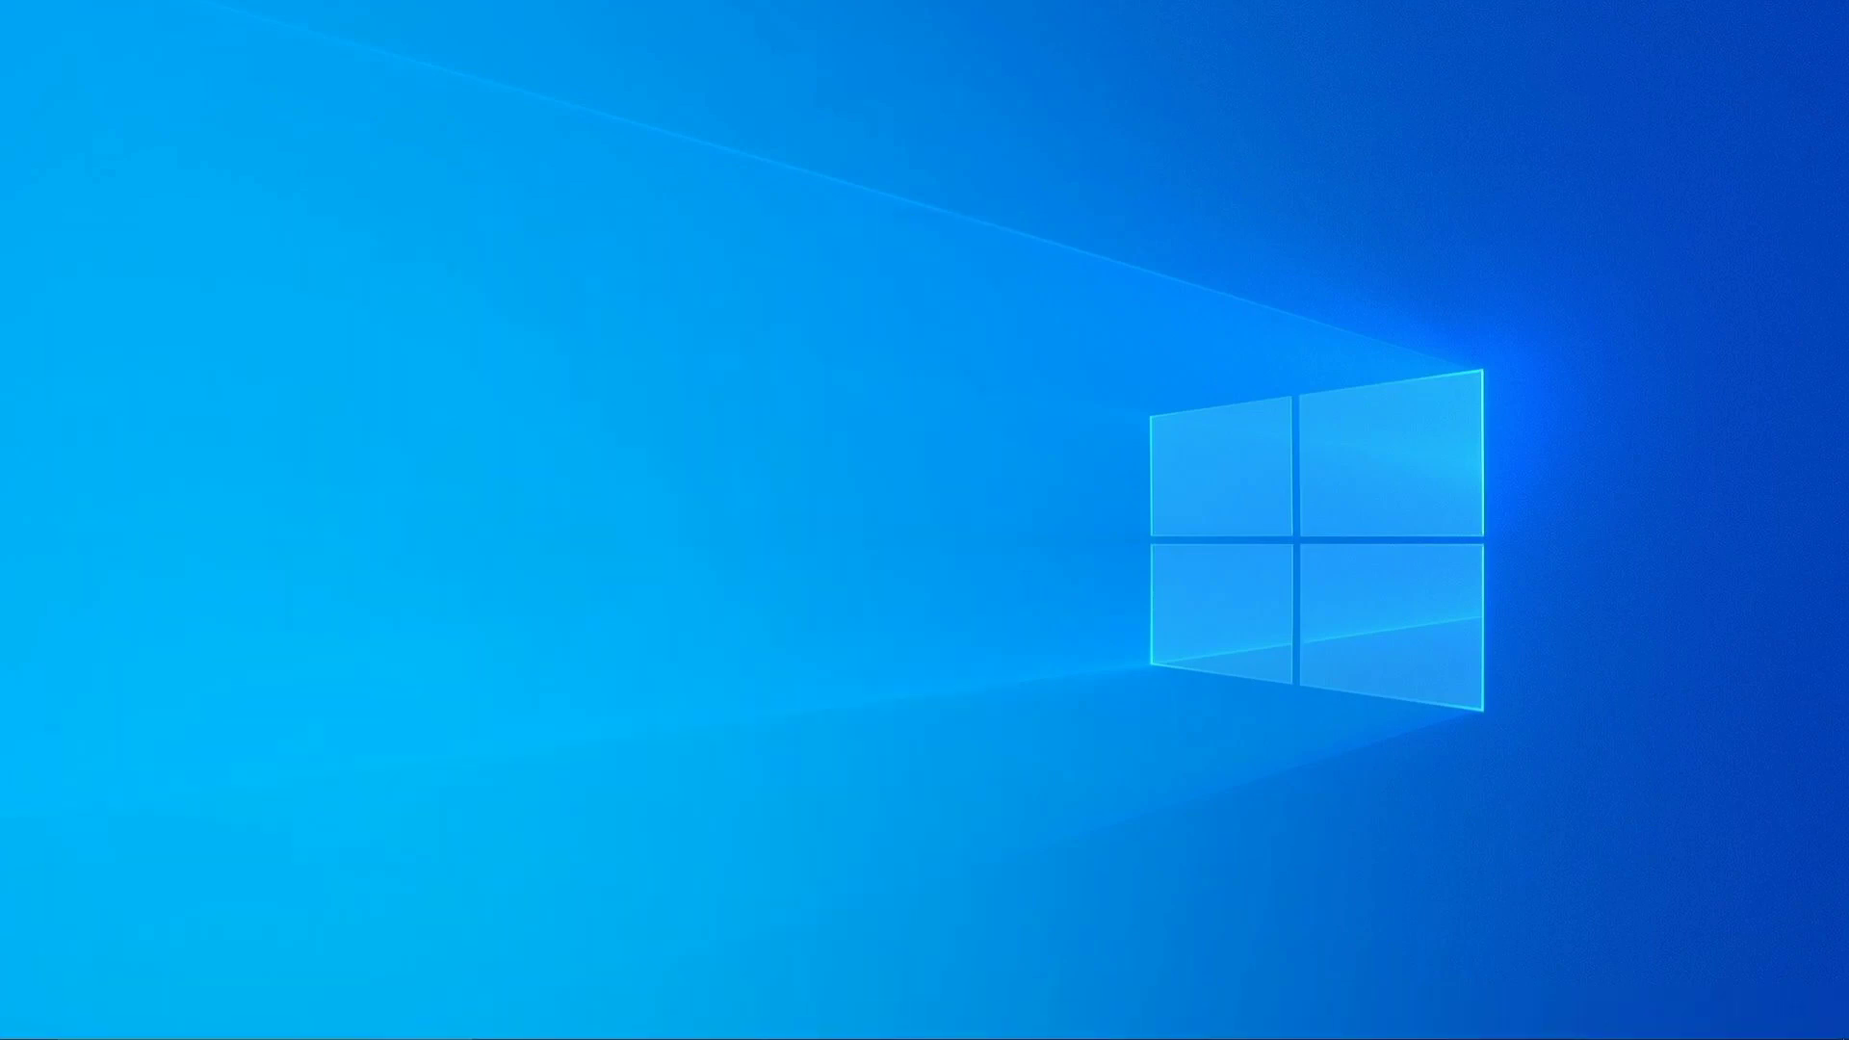
click(36, 1030)
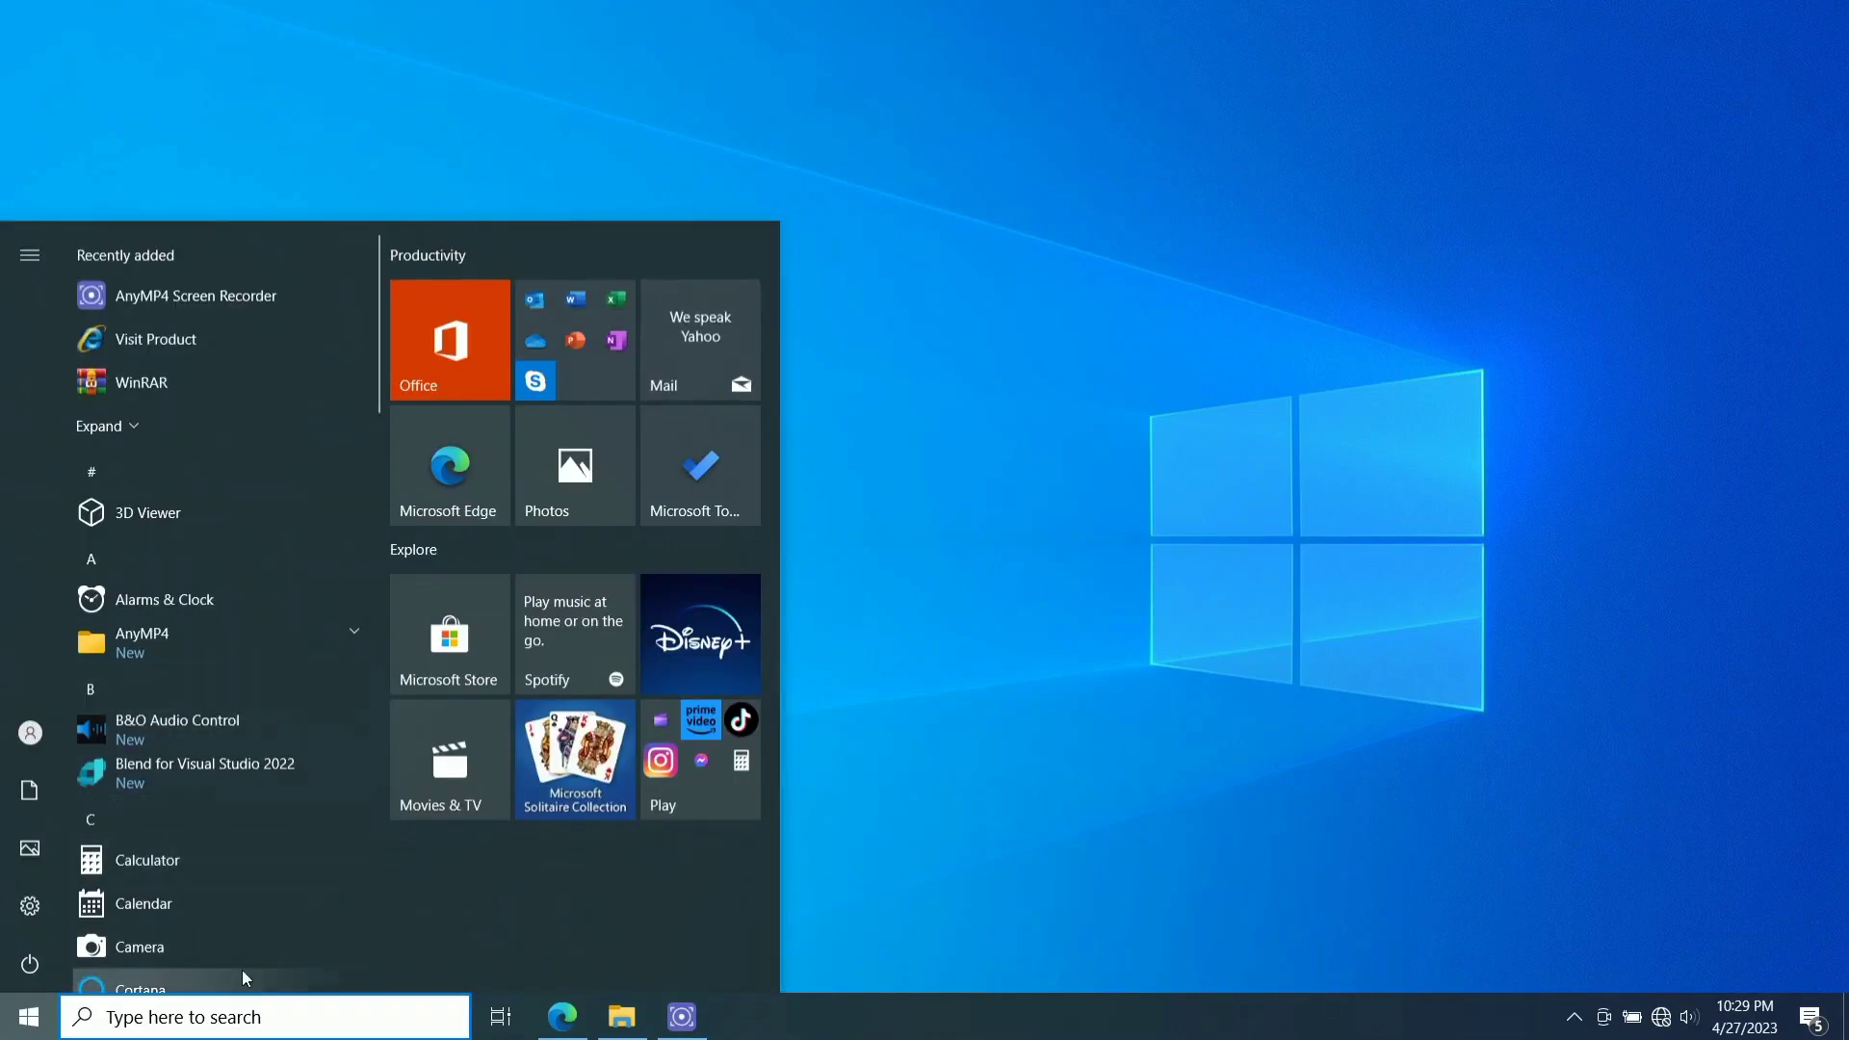
click(261, 1026)
text(vm)
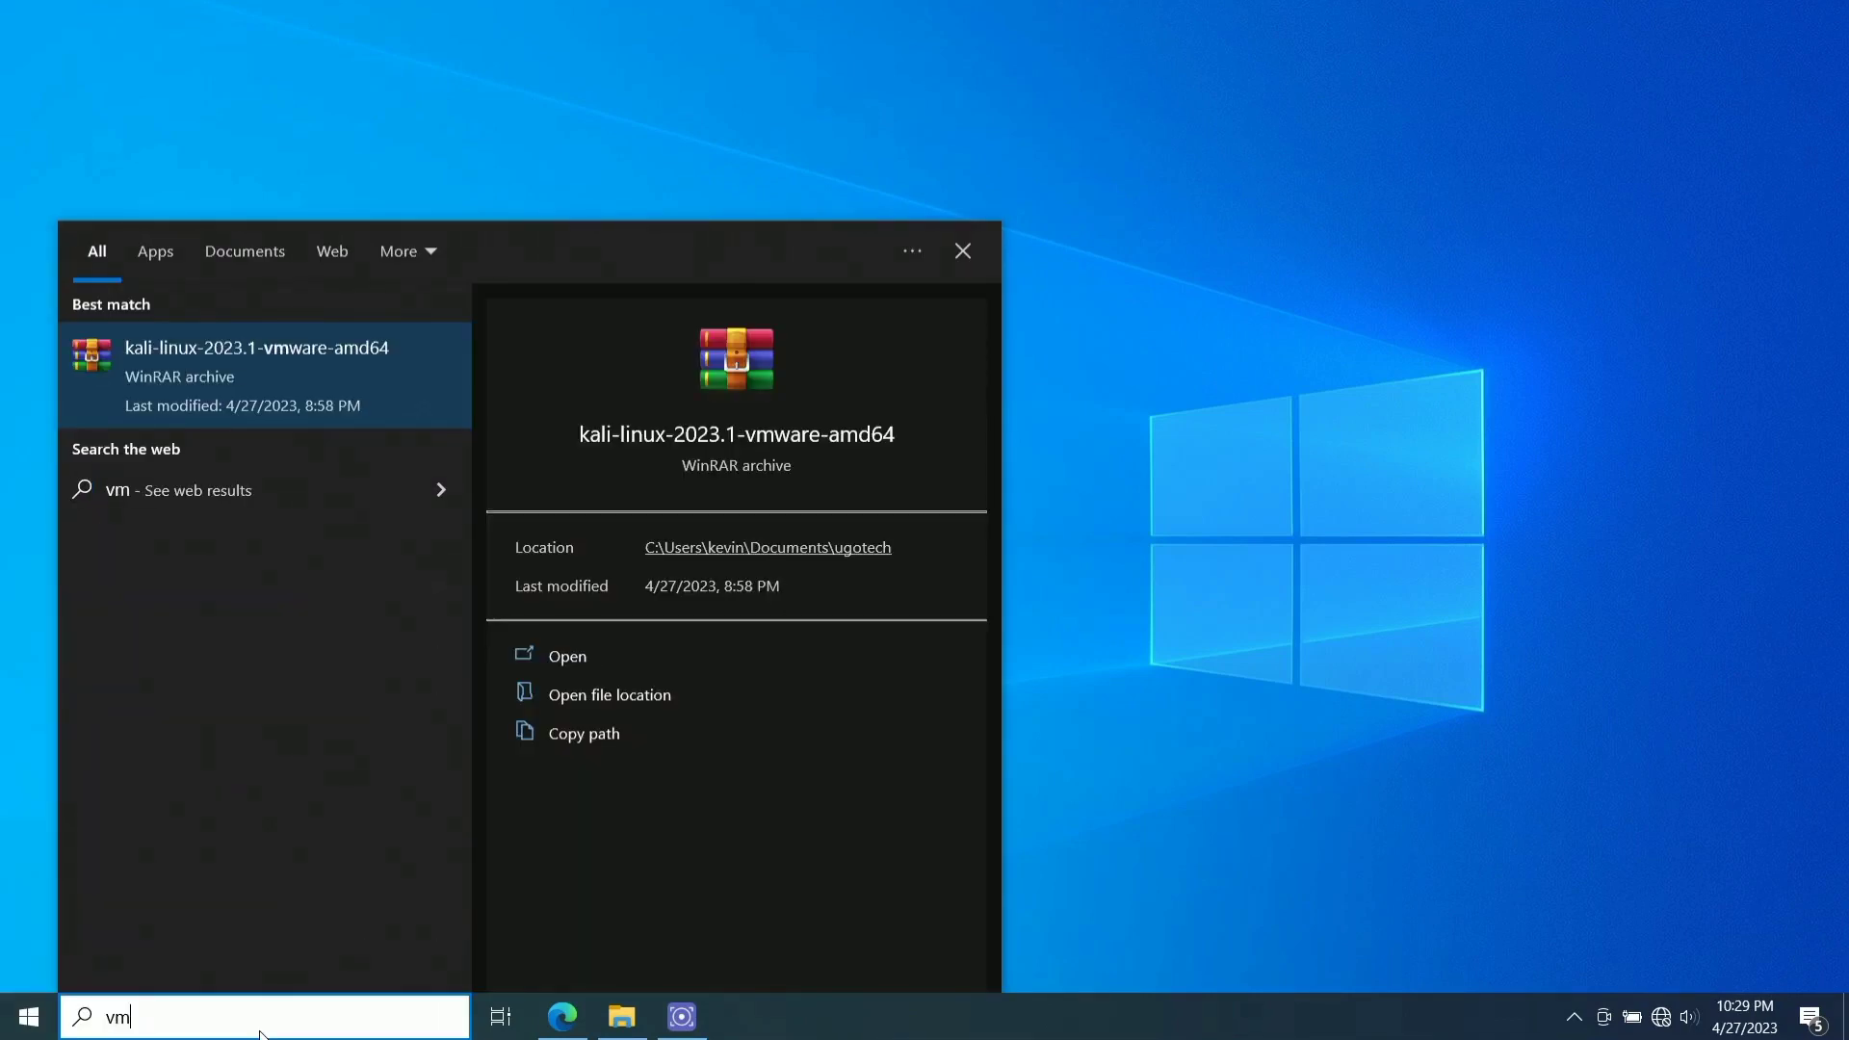
text(wa)
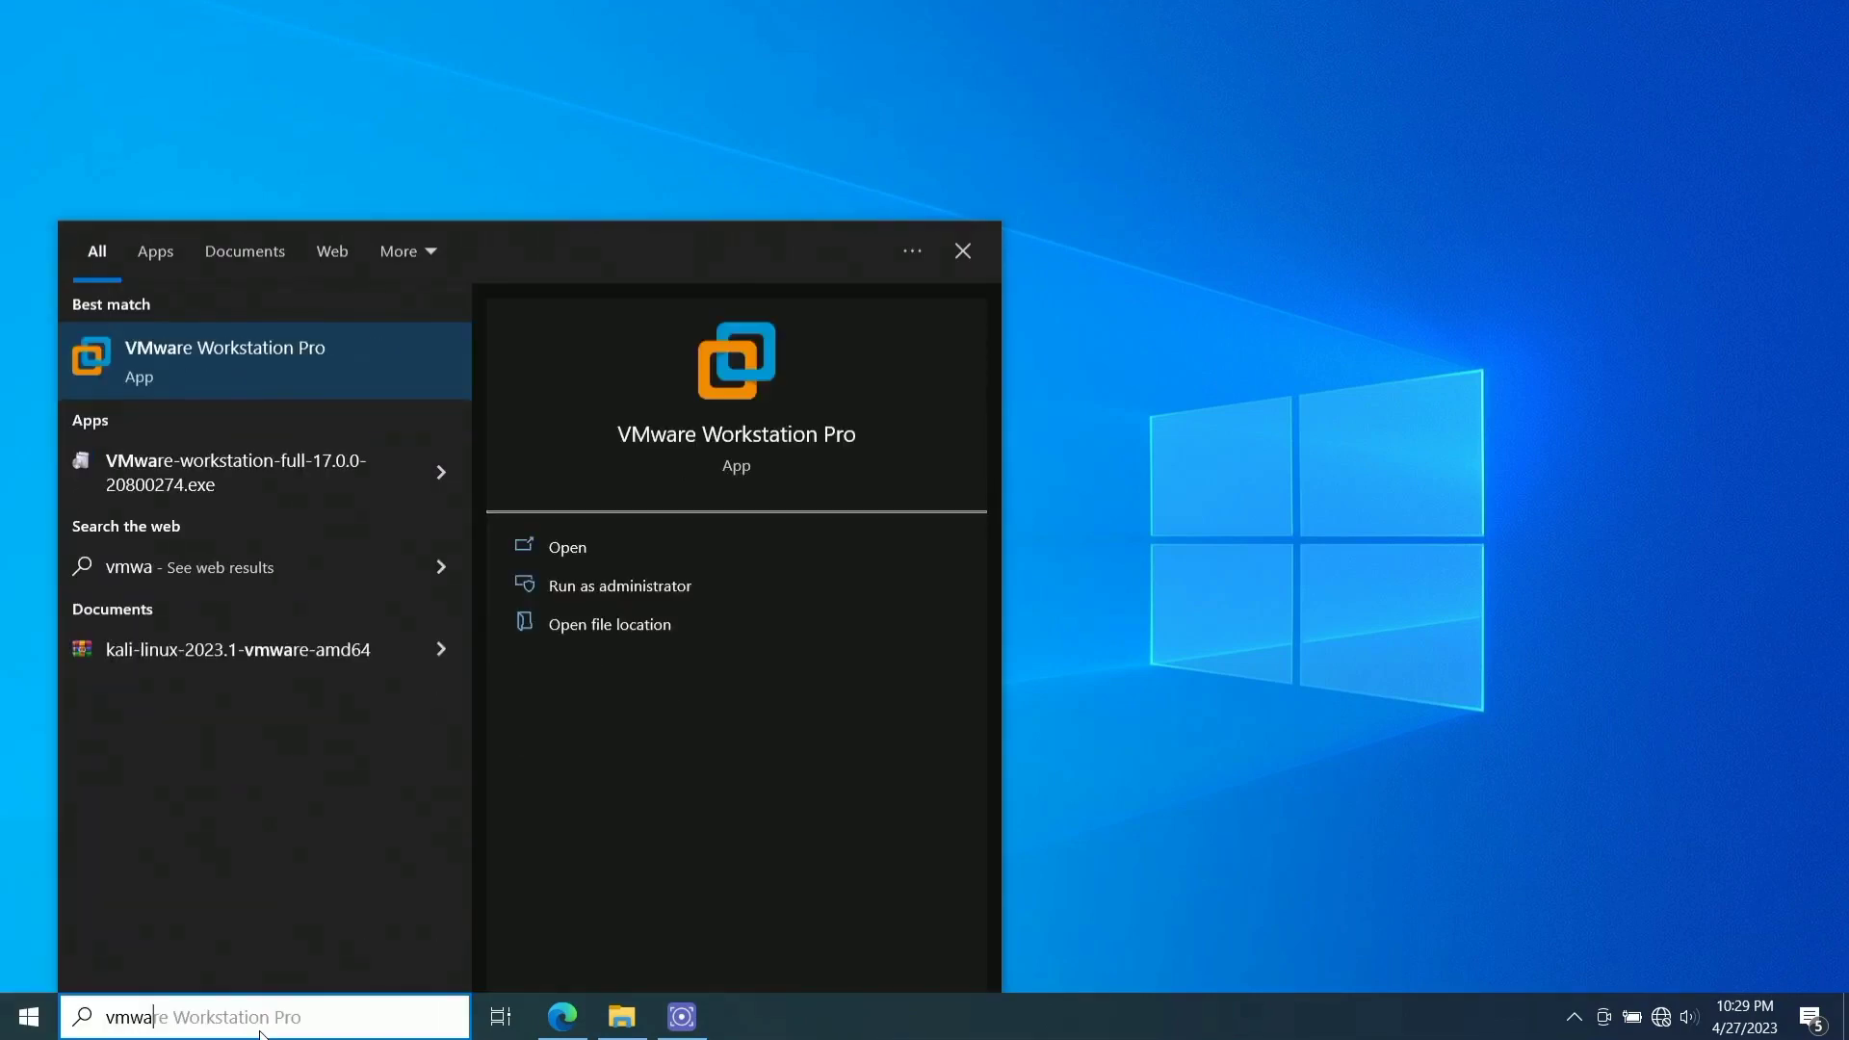
click(211, 366)
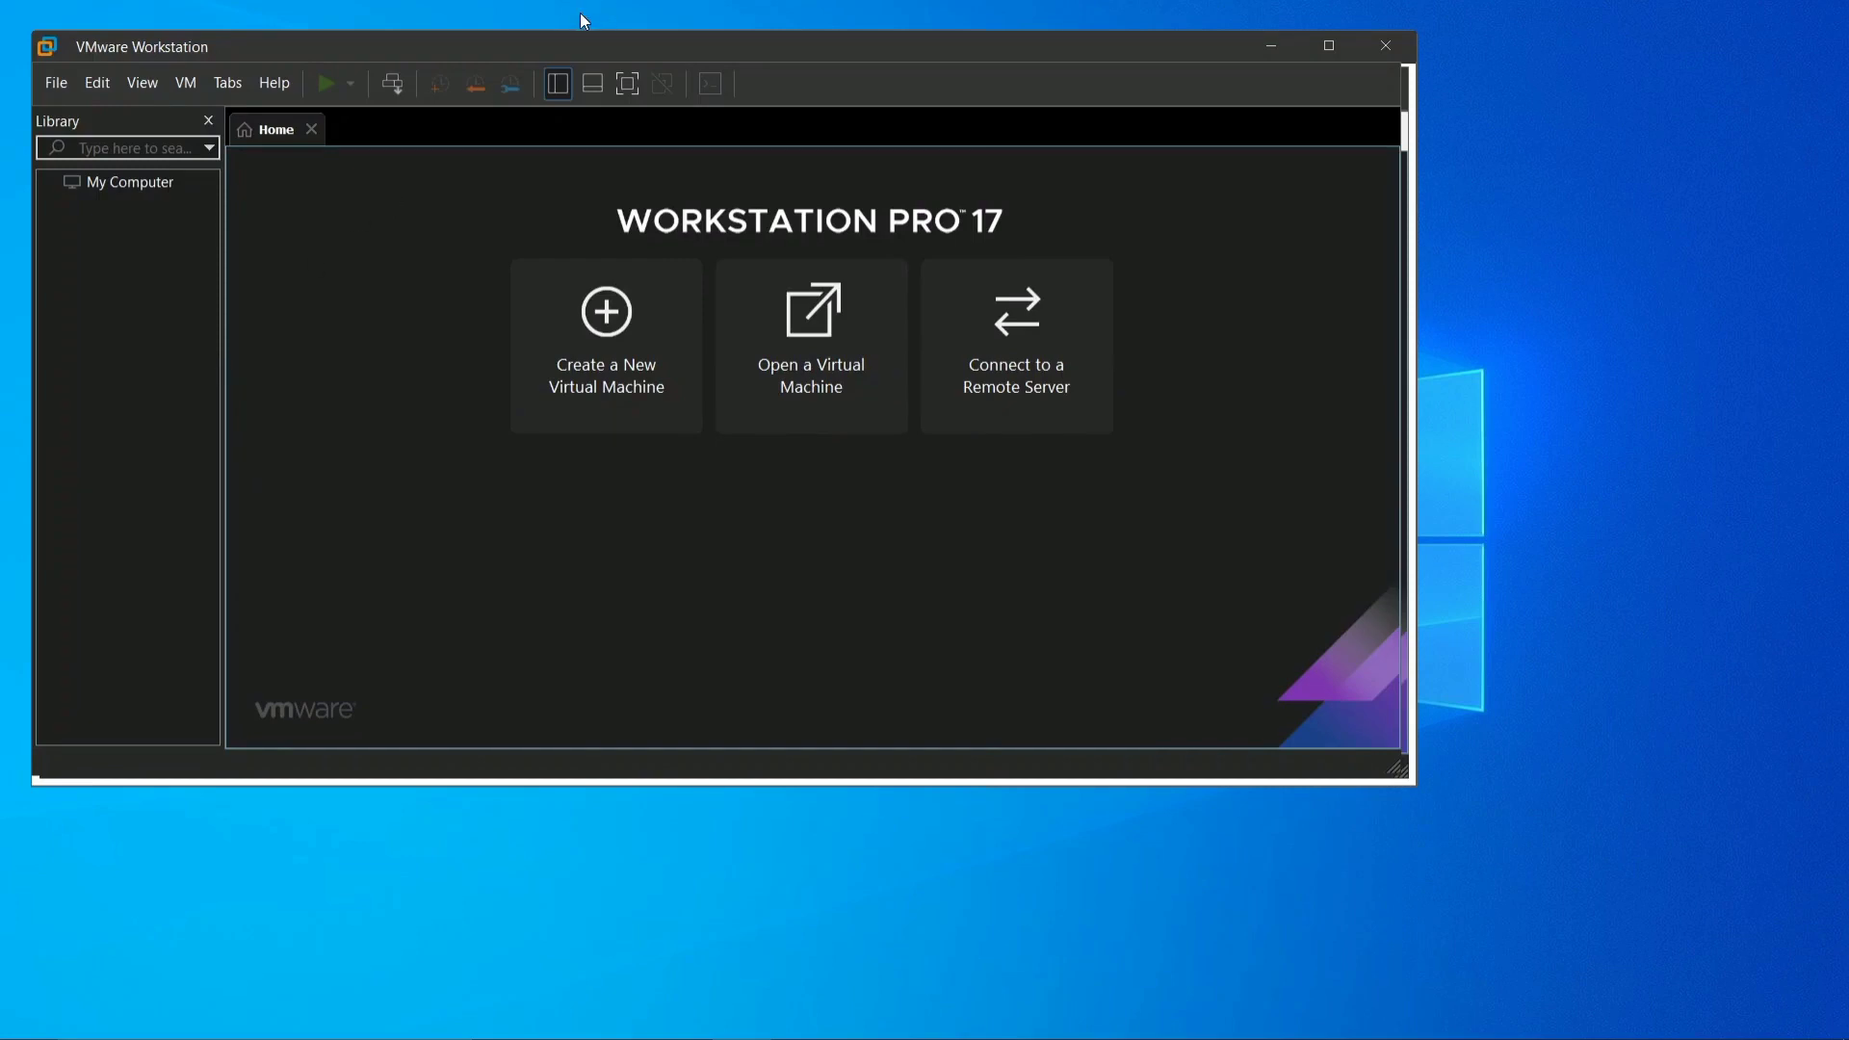
Step: Move the VMware Workstation window toward the middle of the desktop and check the license information in its About dialog
drag(574, 40, 817, 42)
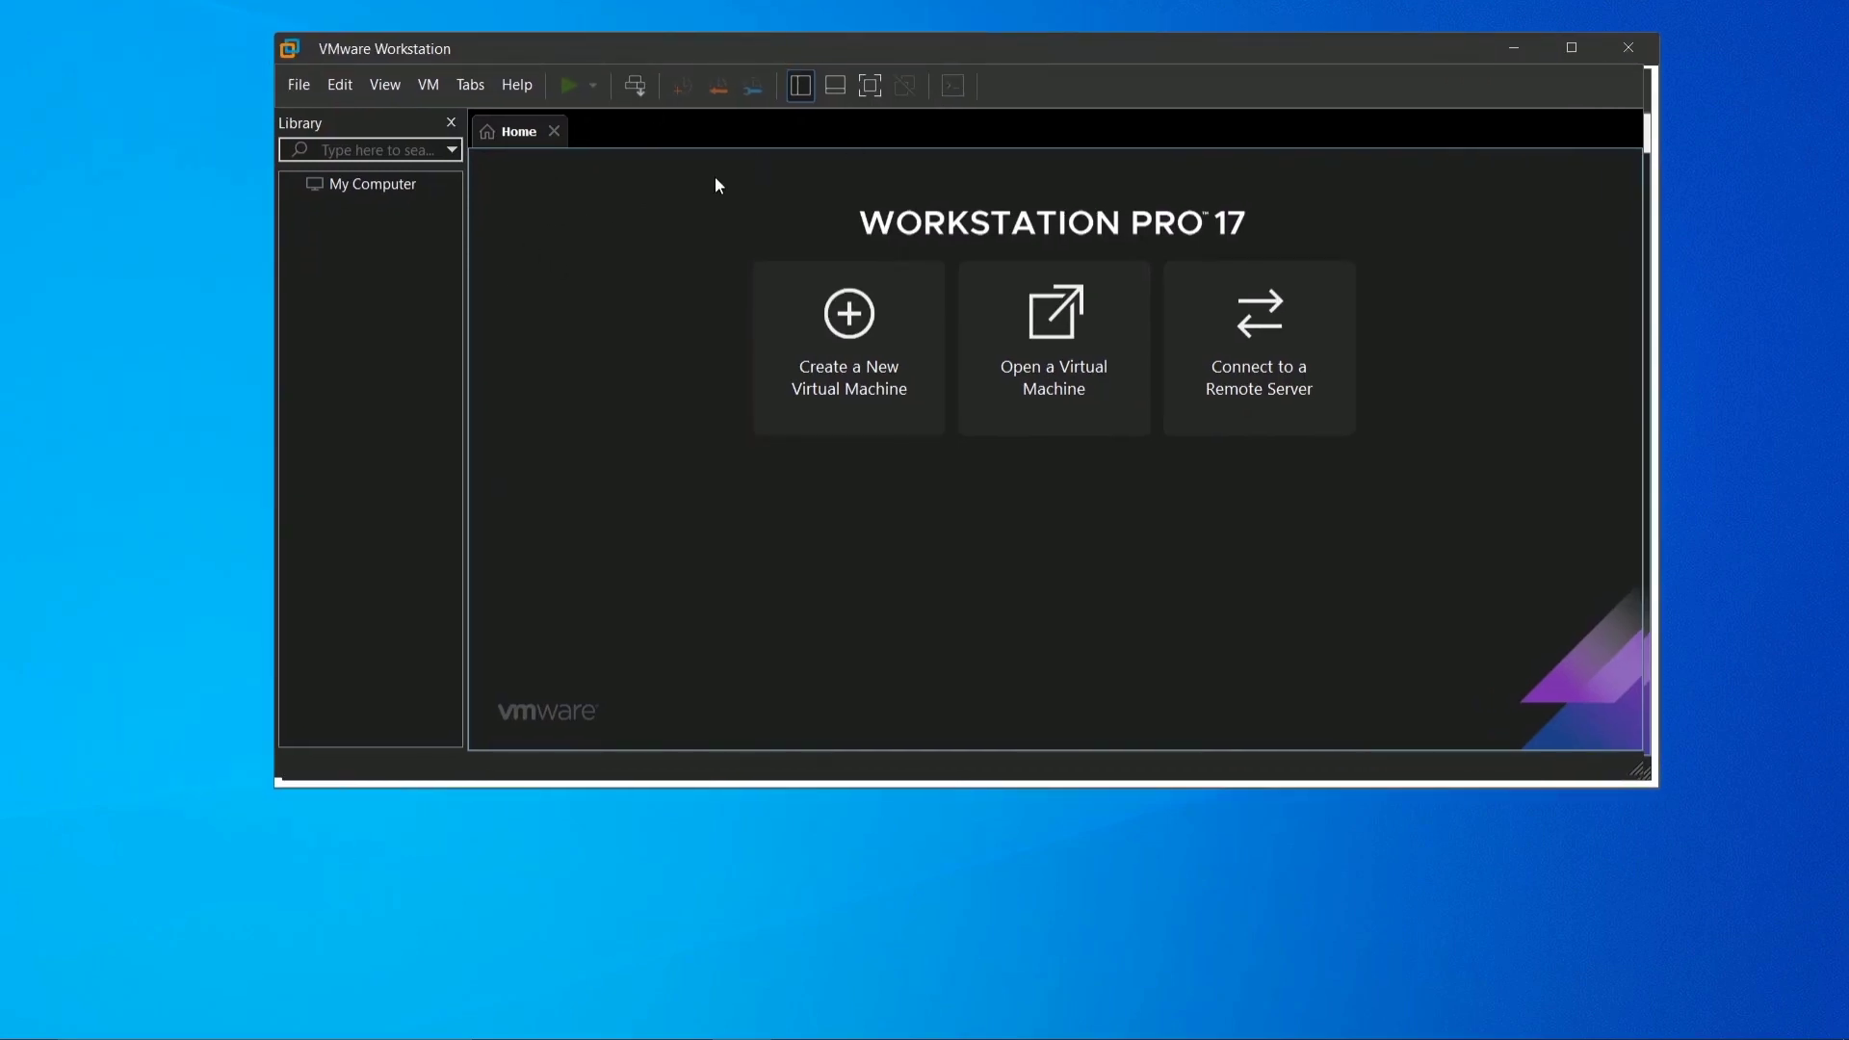
click(520, 88)
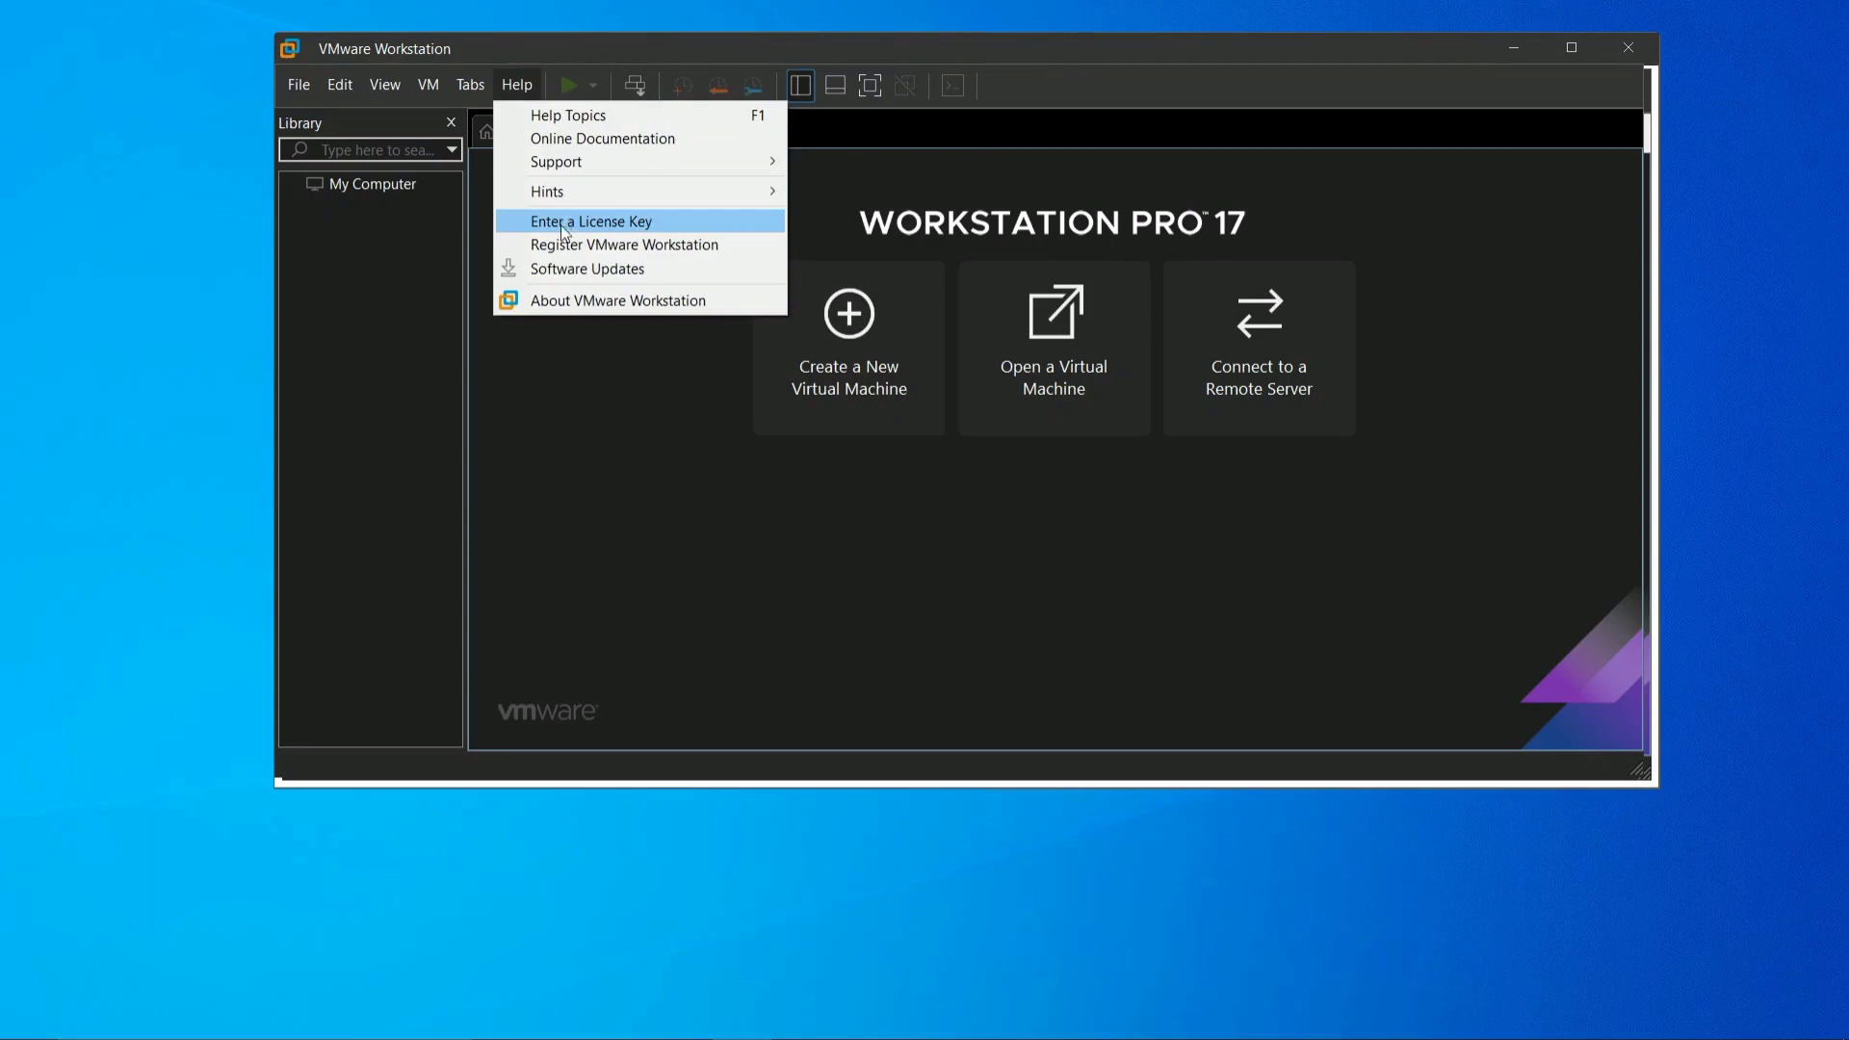
click(545, 299)
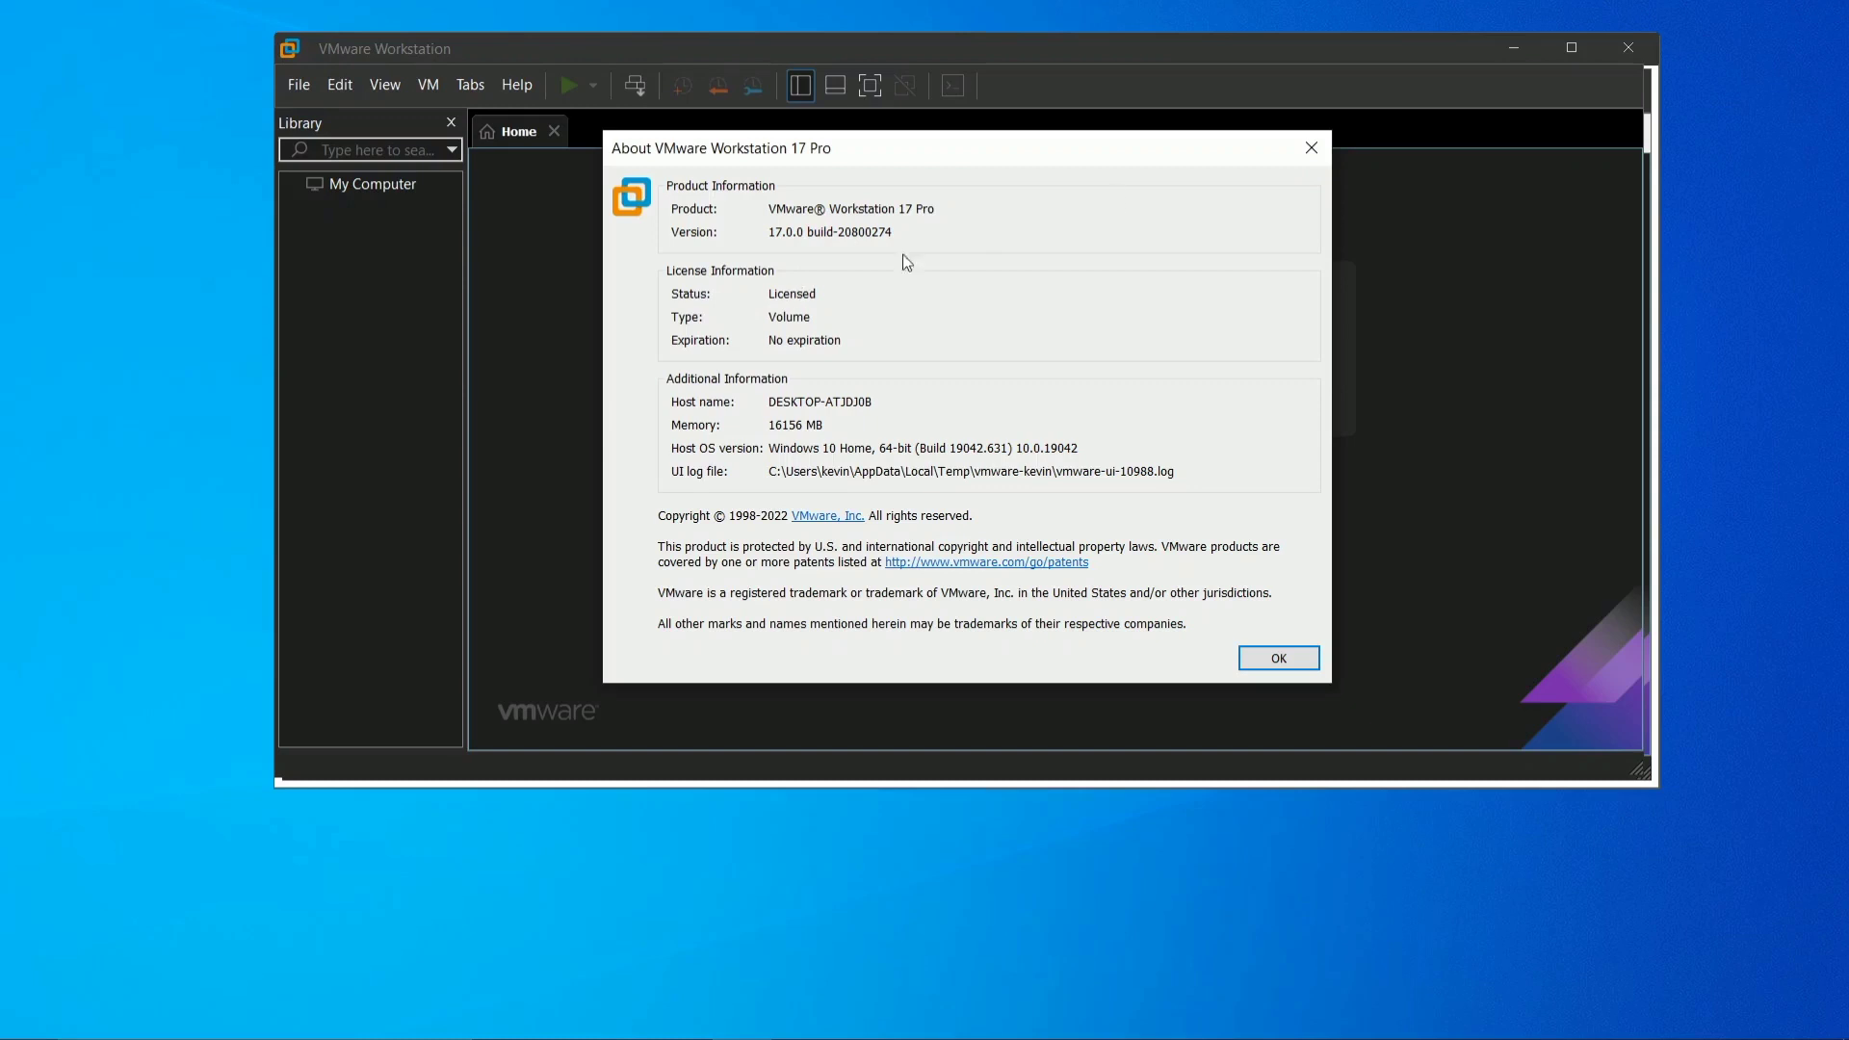
click(1310, 150)
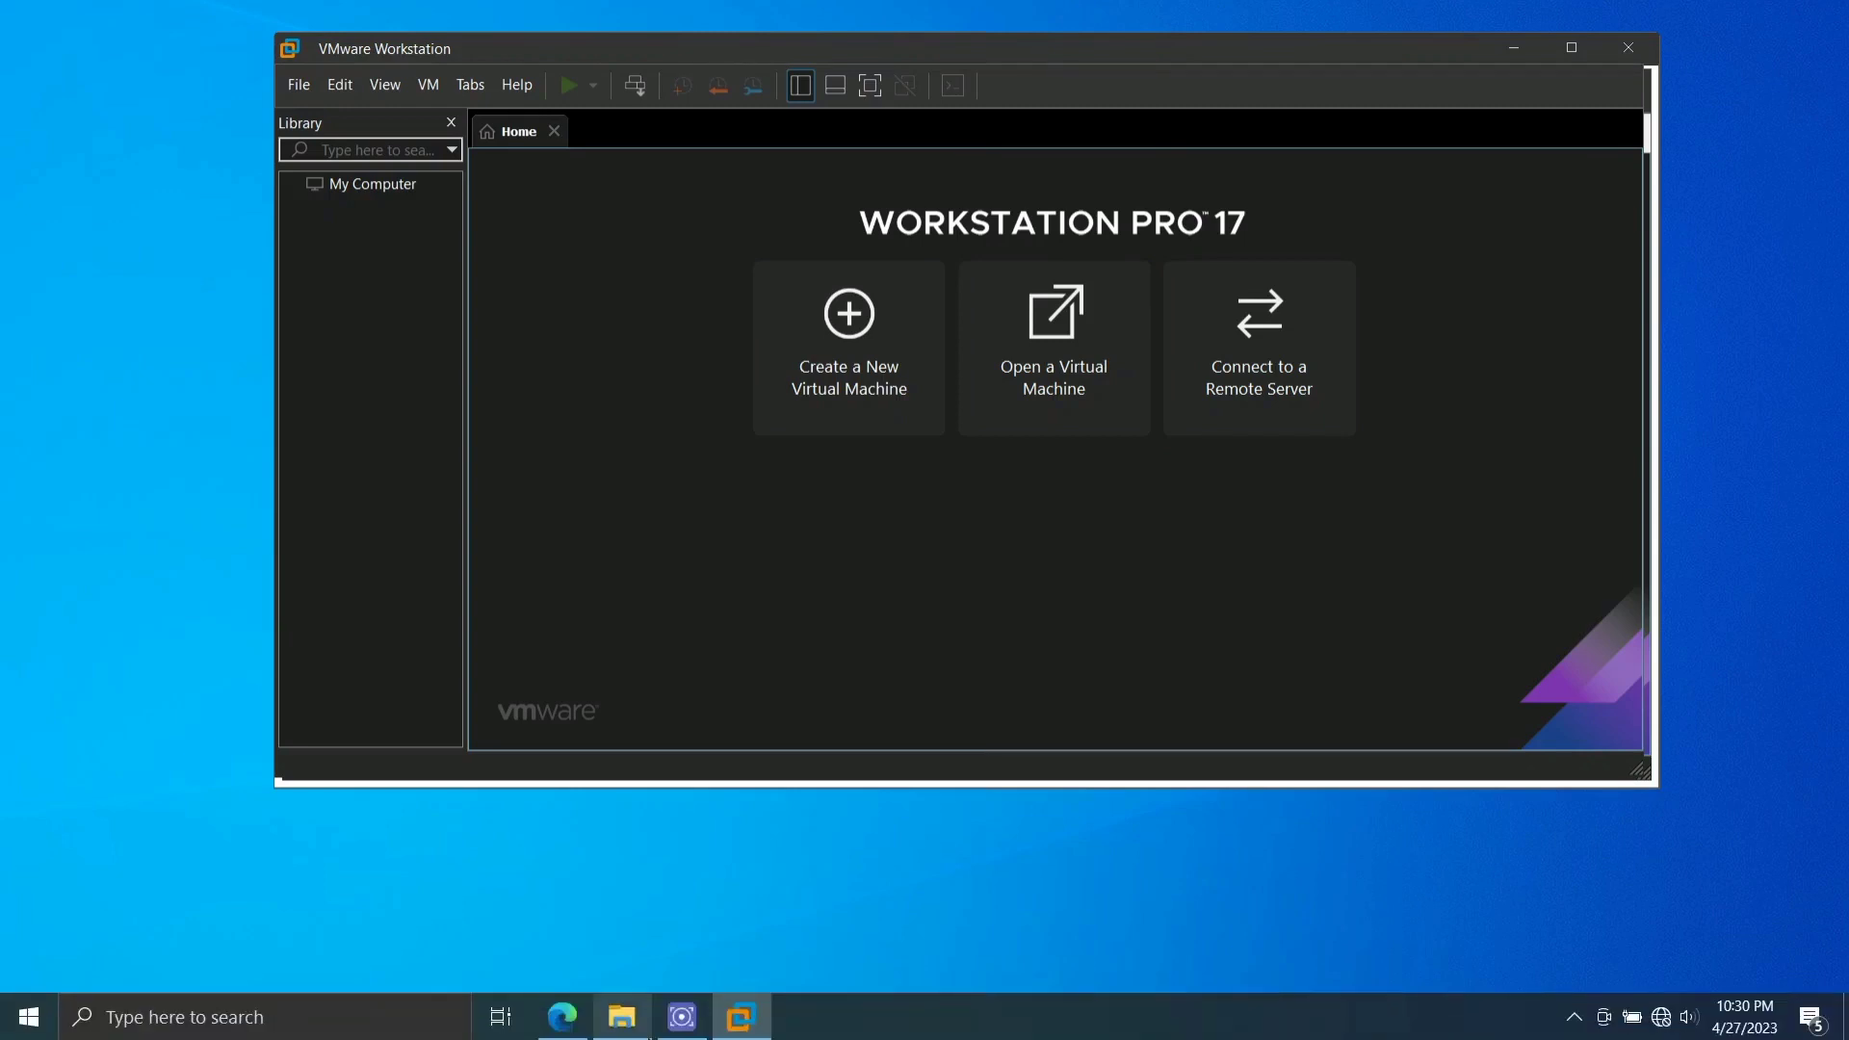
Step: Switch back to the vmwk17key.txt gist in Microsoft Edge, highlight the gist 2 link on line 28 and review the file
click(565, 1016)
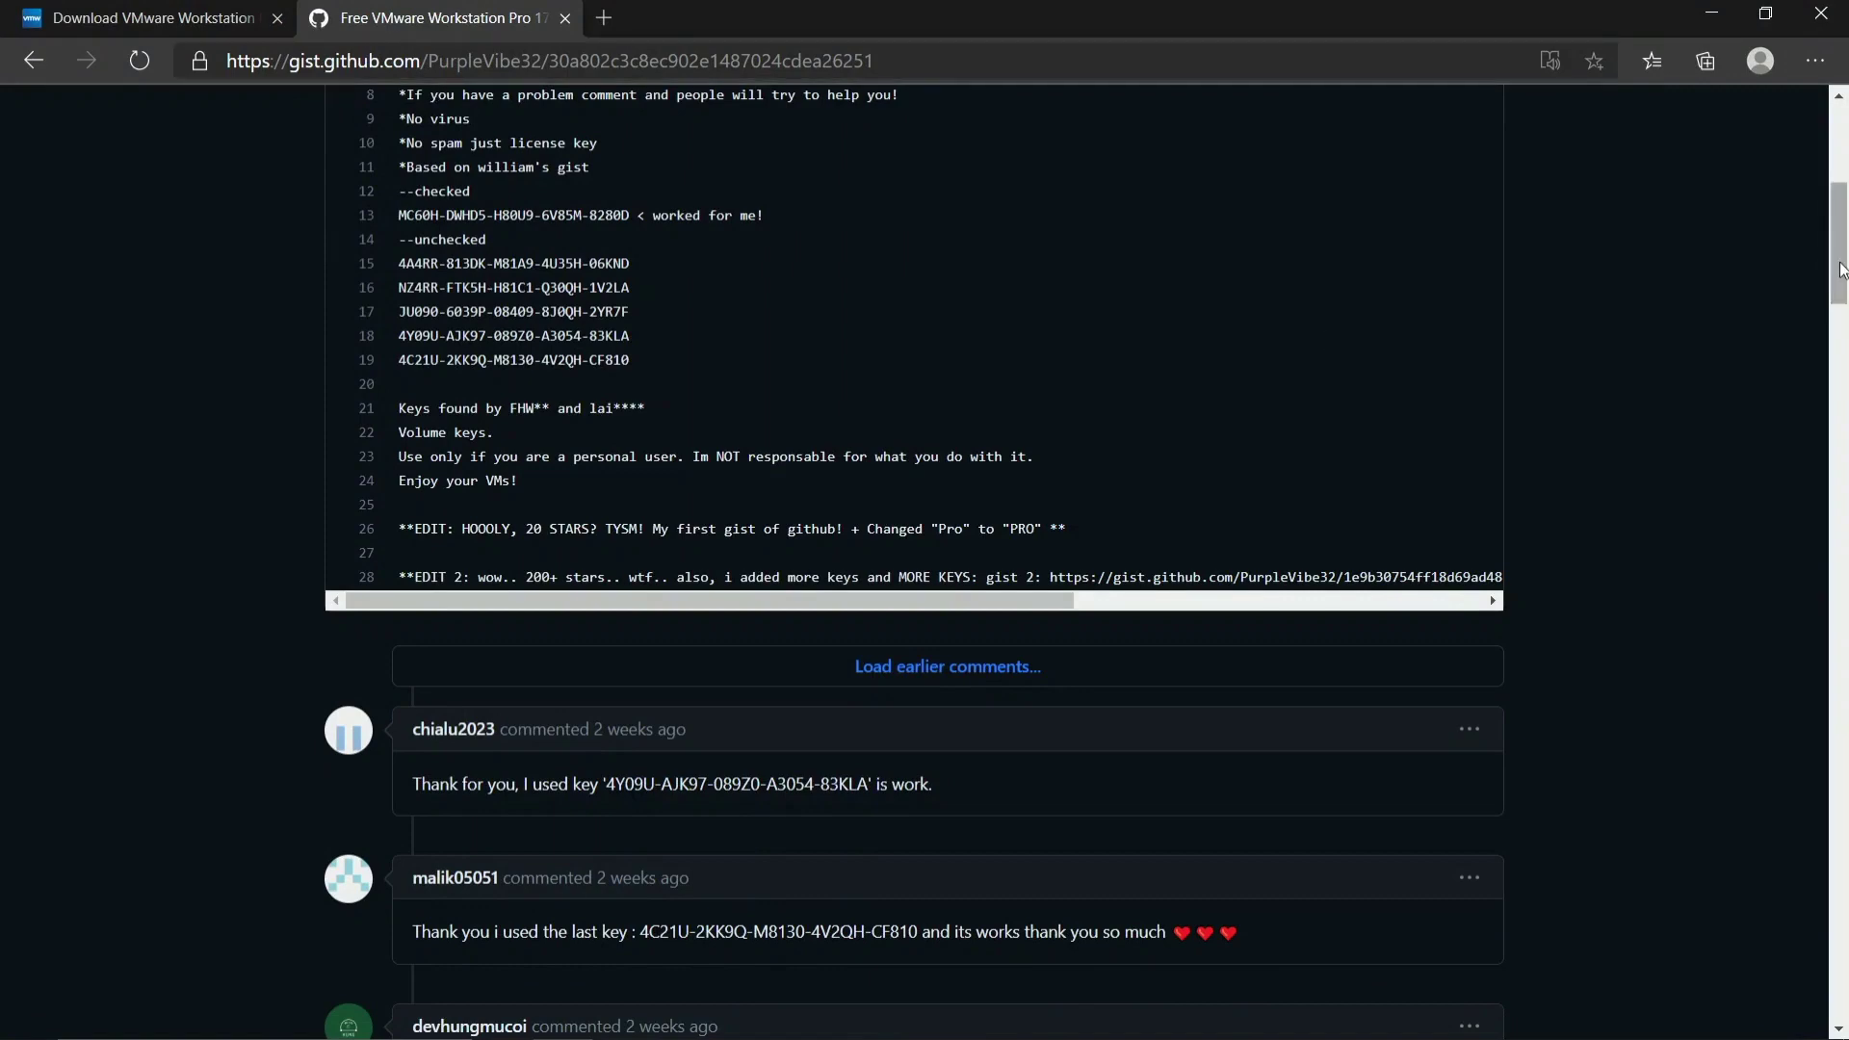
mouse_move(1843, 262)
mouse_down()
mouse_move(1846, 164)
mouse_move(1844, 262)
mouse_up()
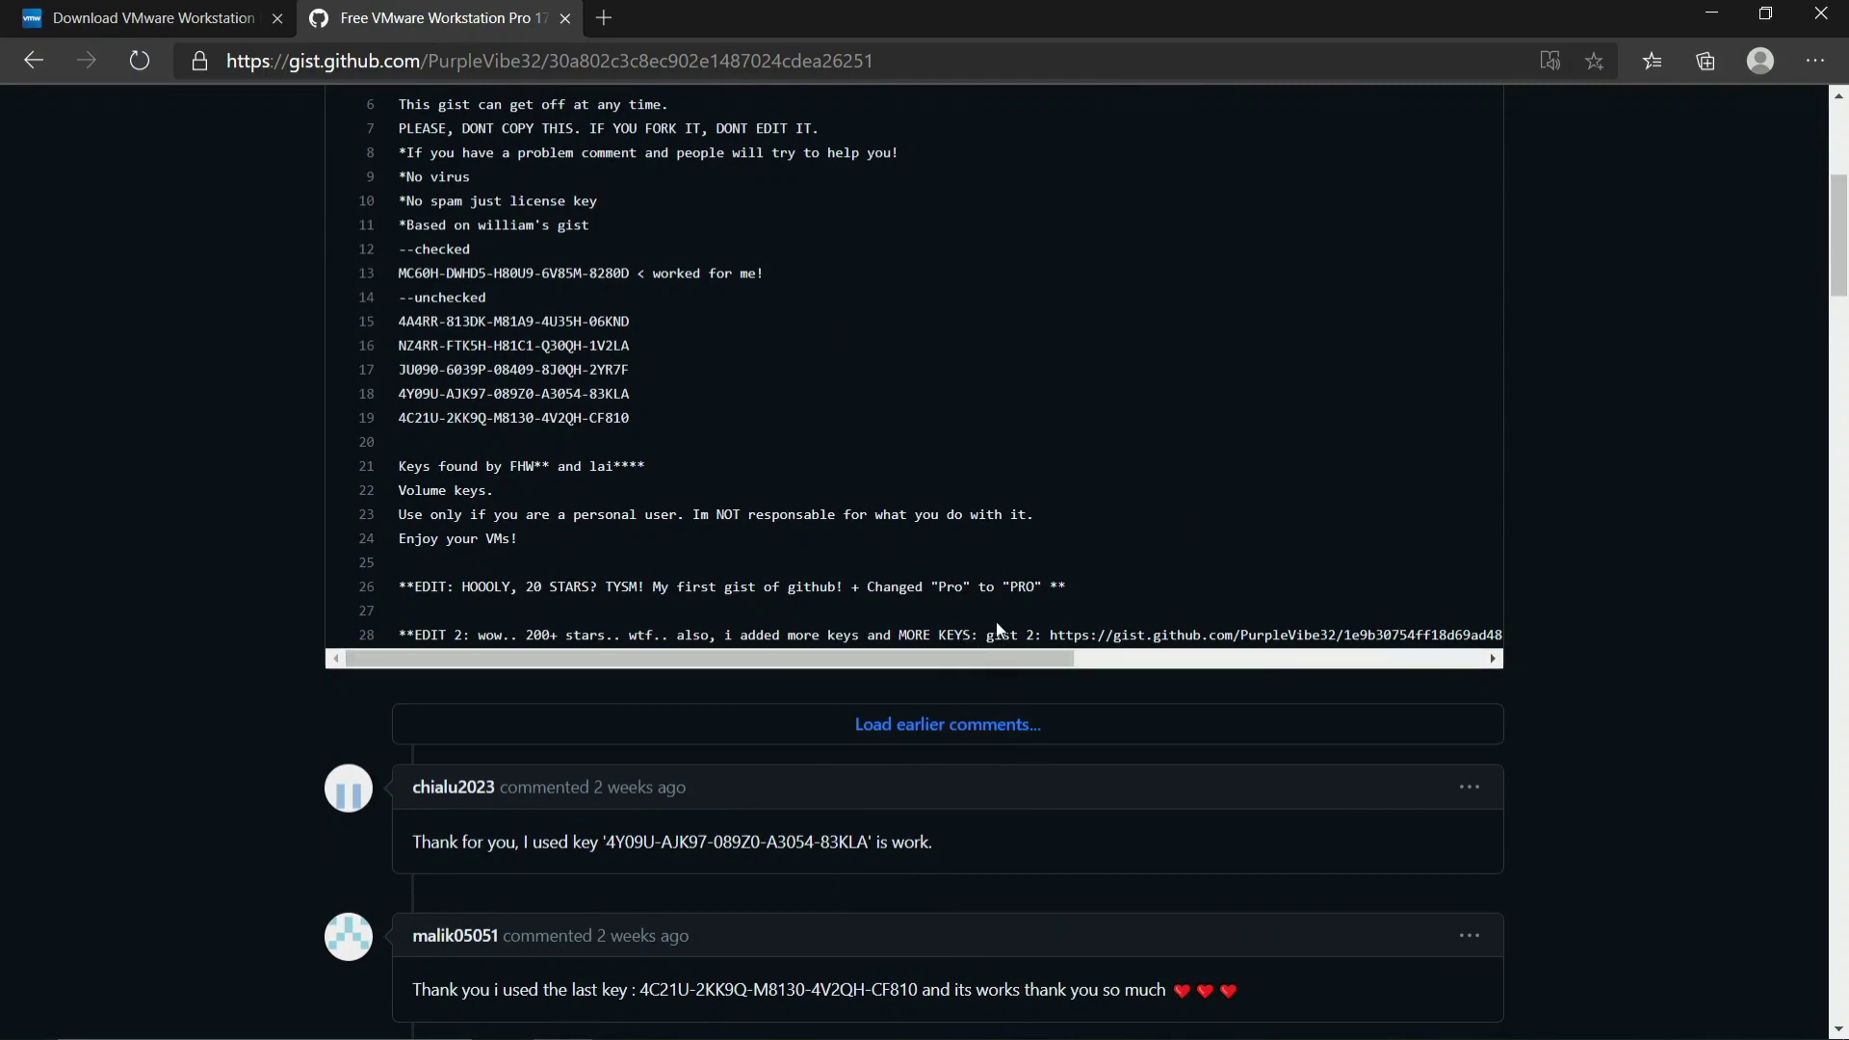
drag(1048, 635, 948, 644)
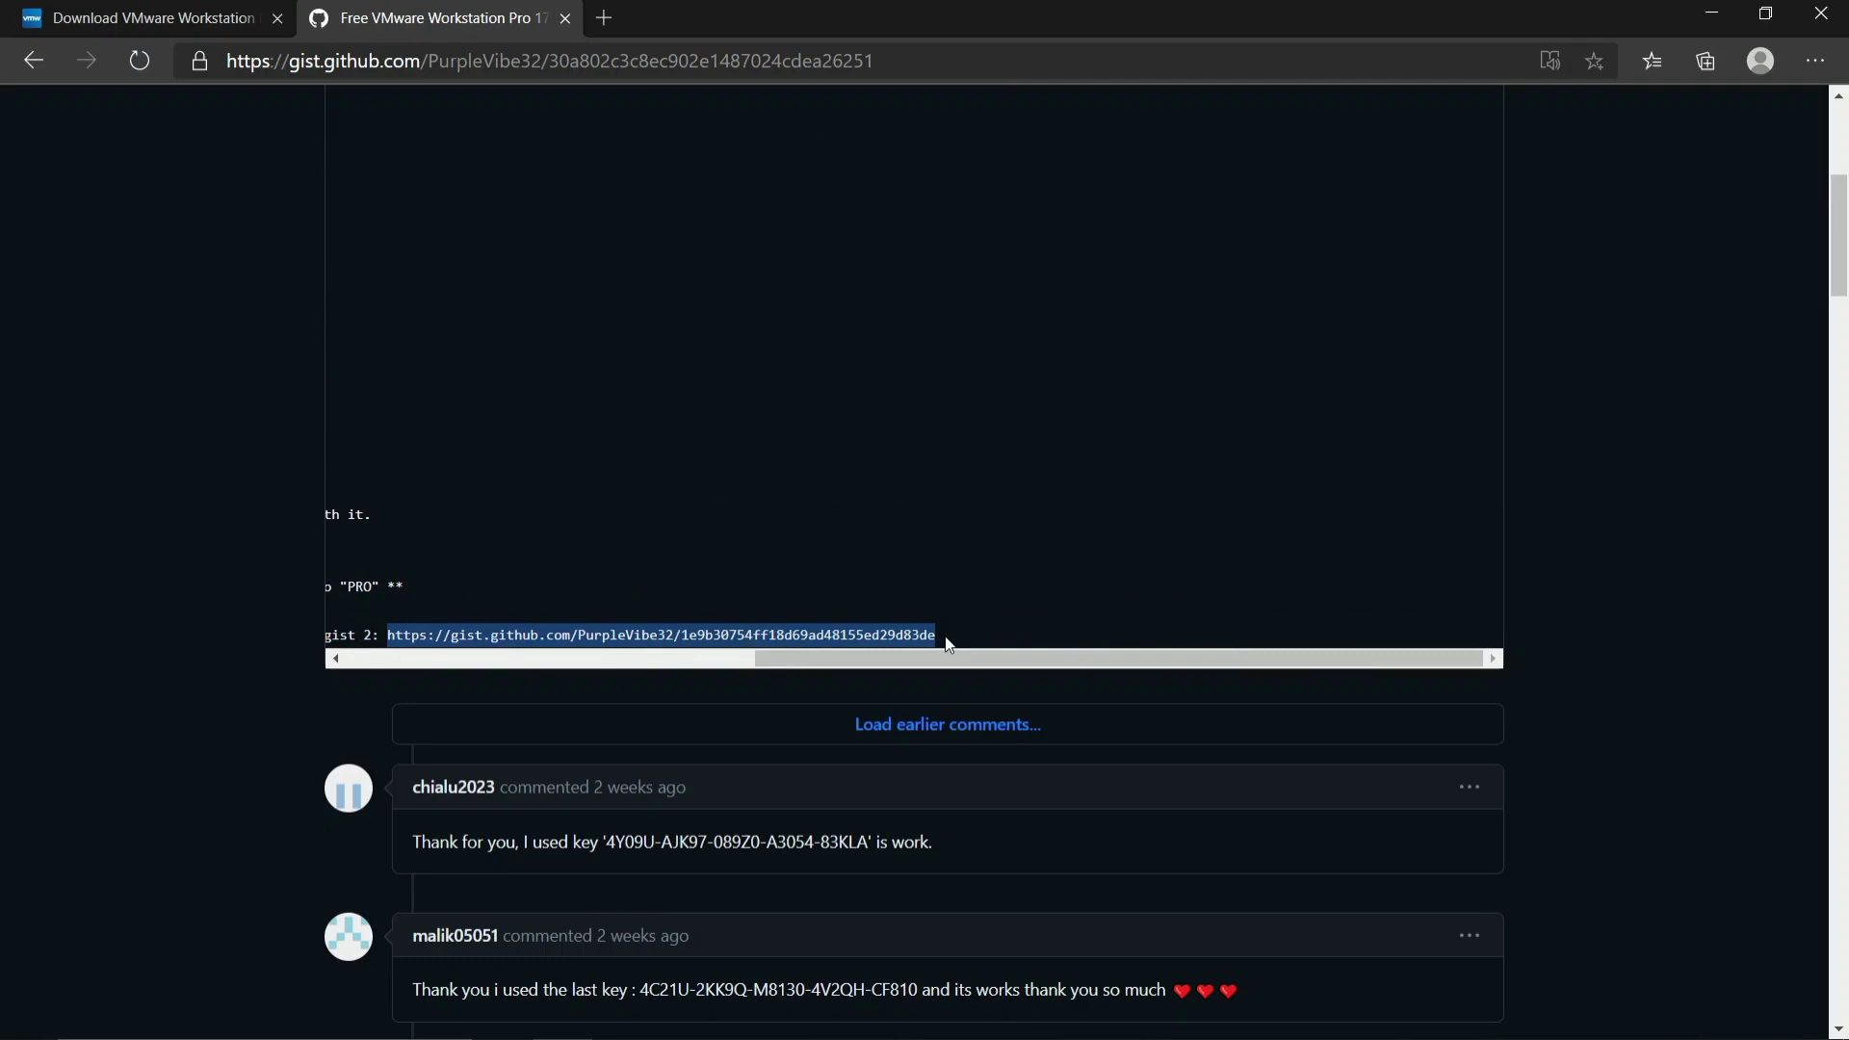
click(703, 659)
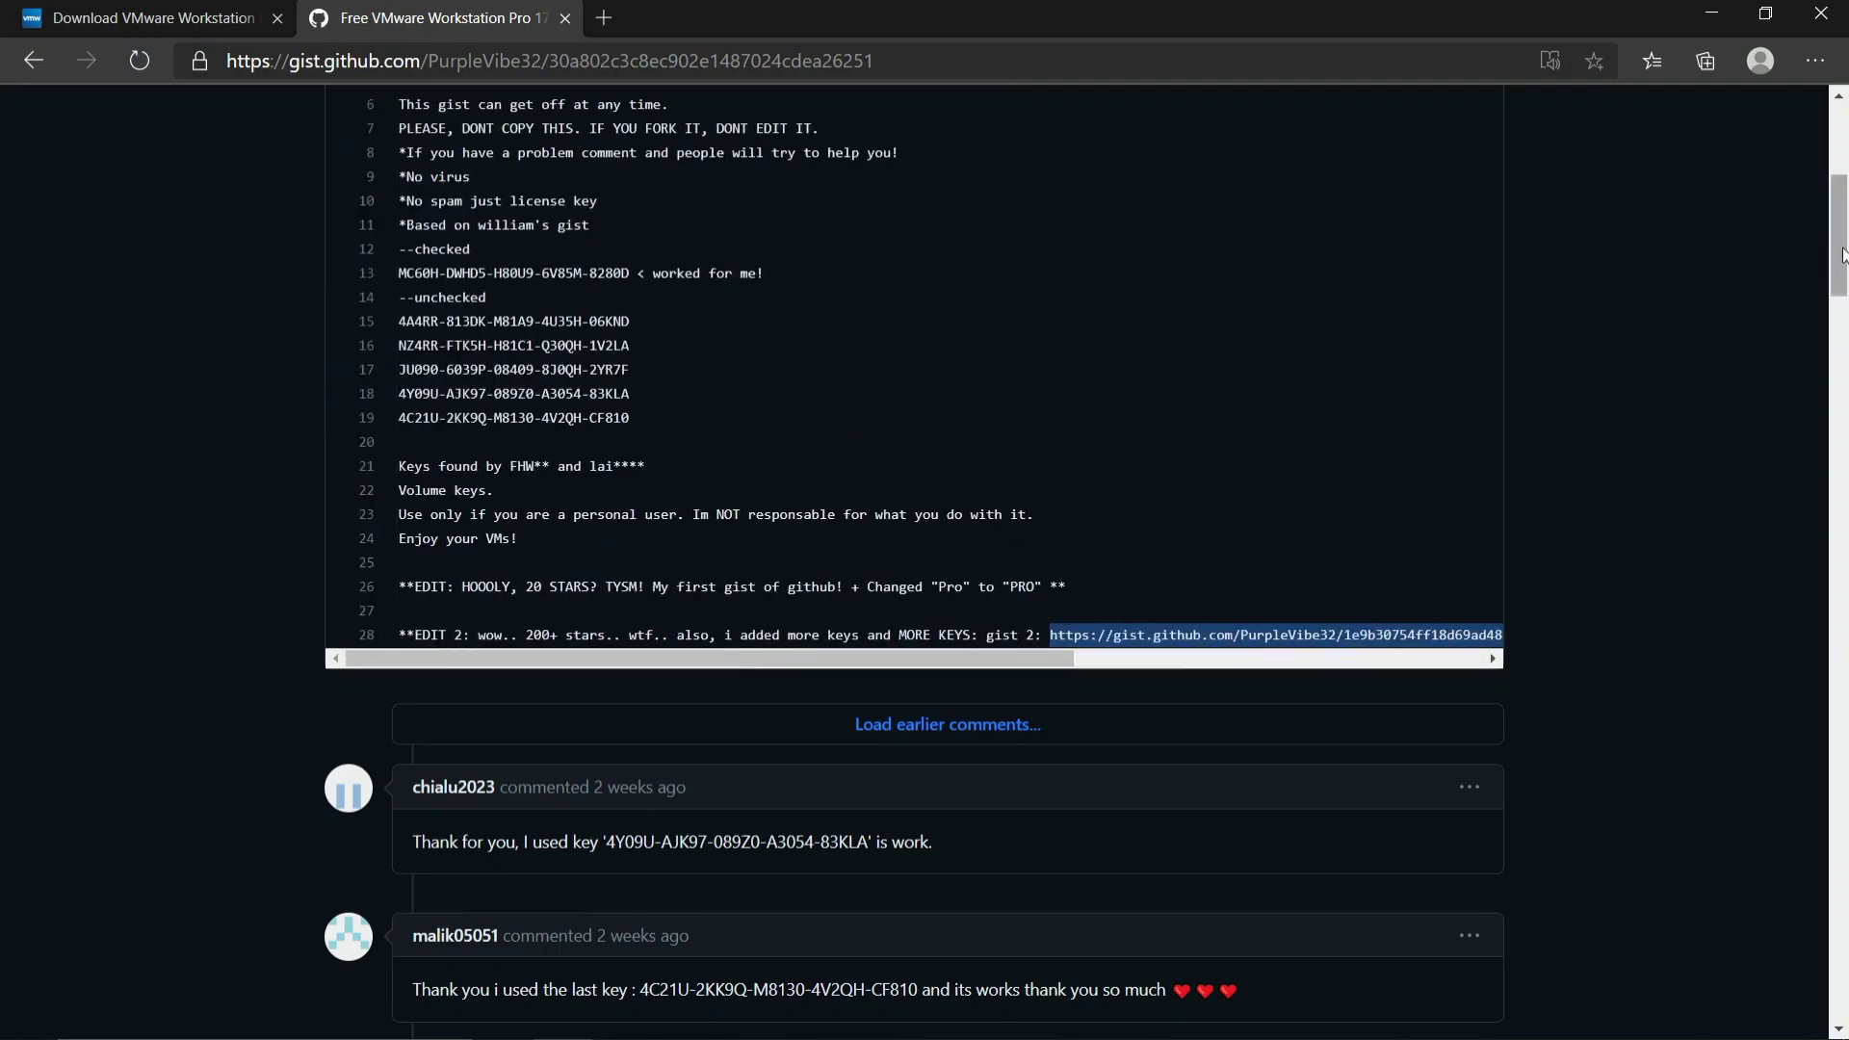
drag(1845, 255, 1845, 207)
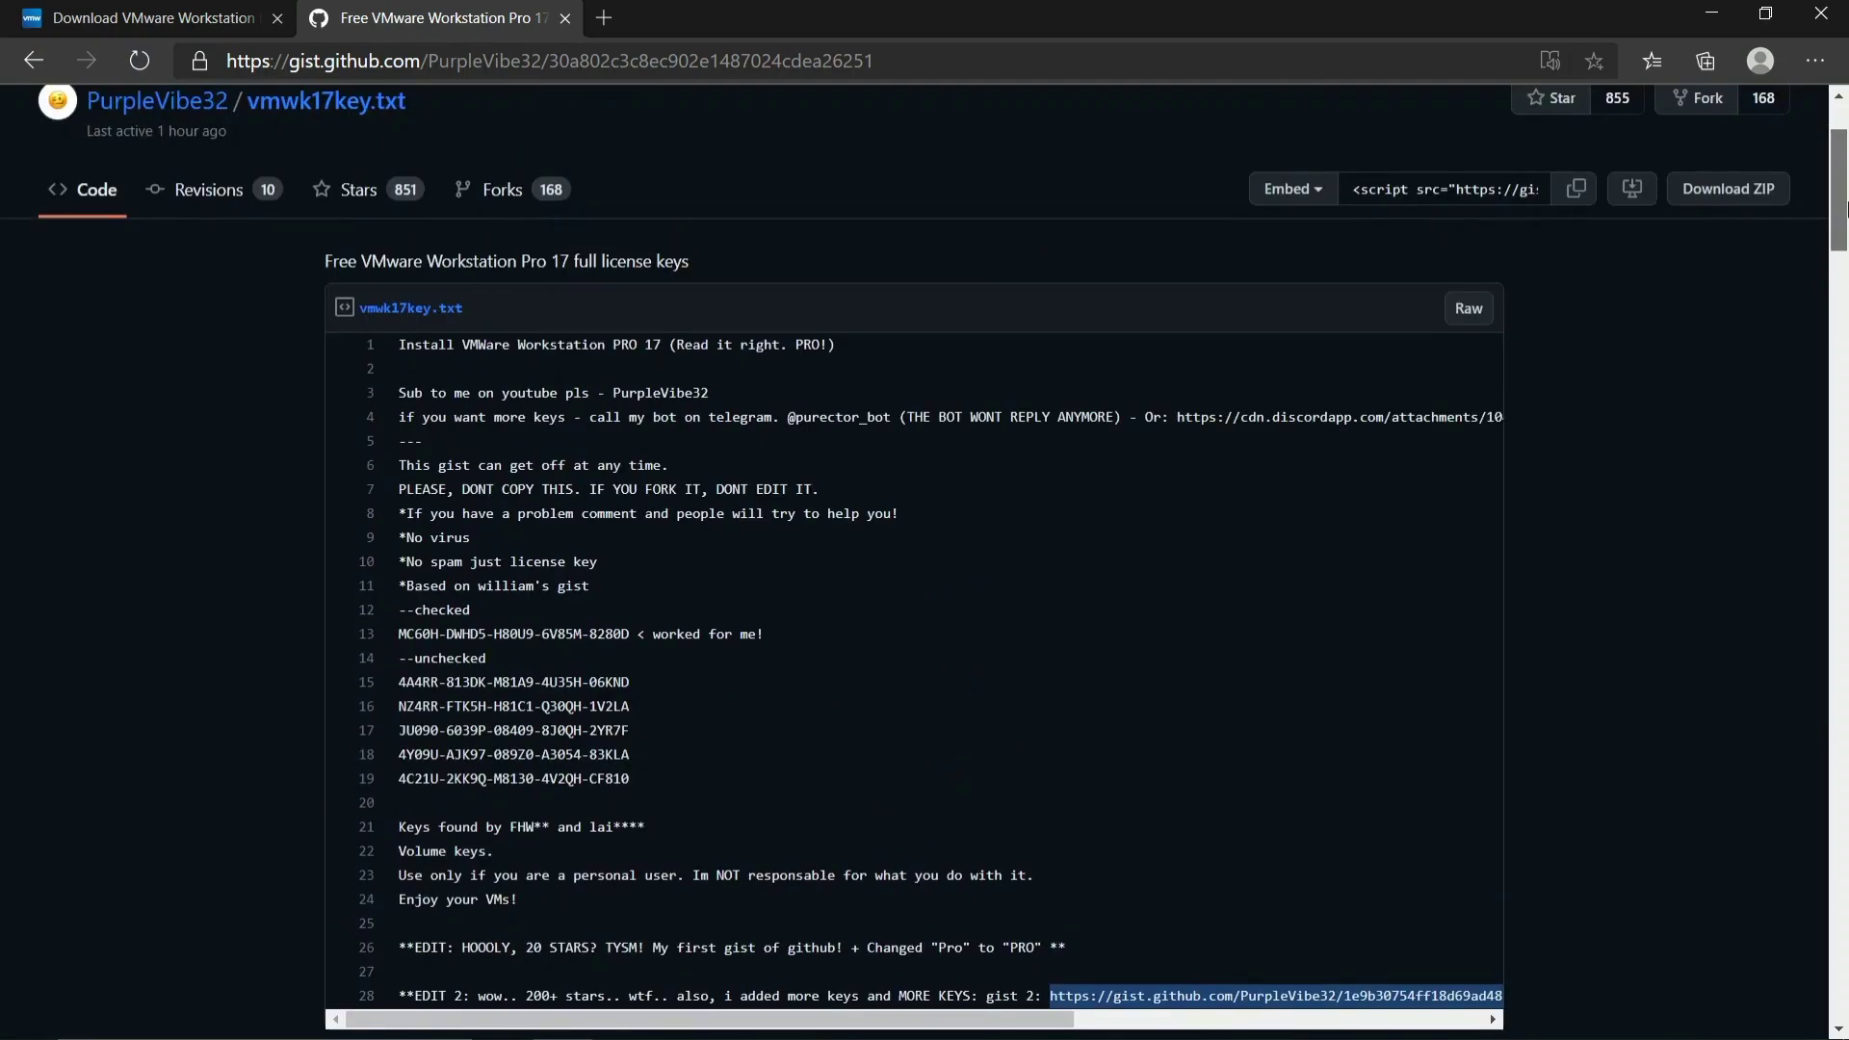
scroll(1381, 596, down, 5)
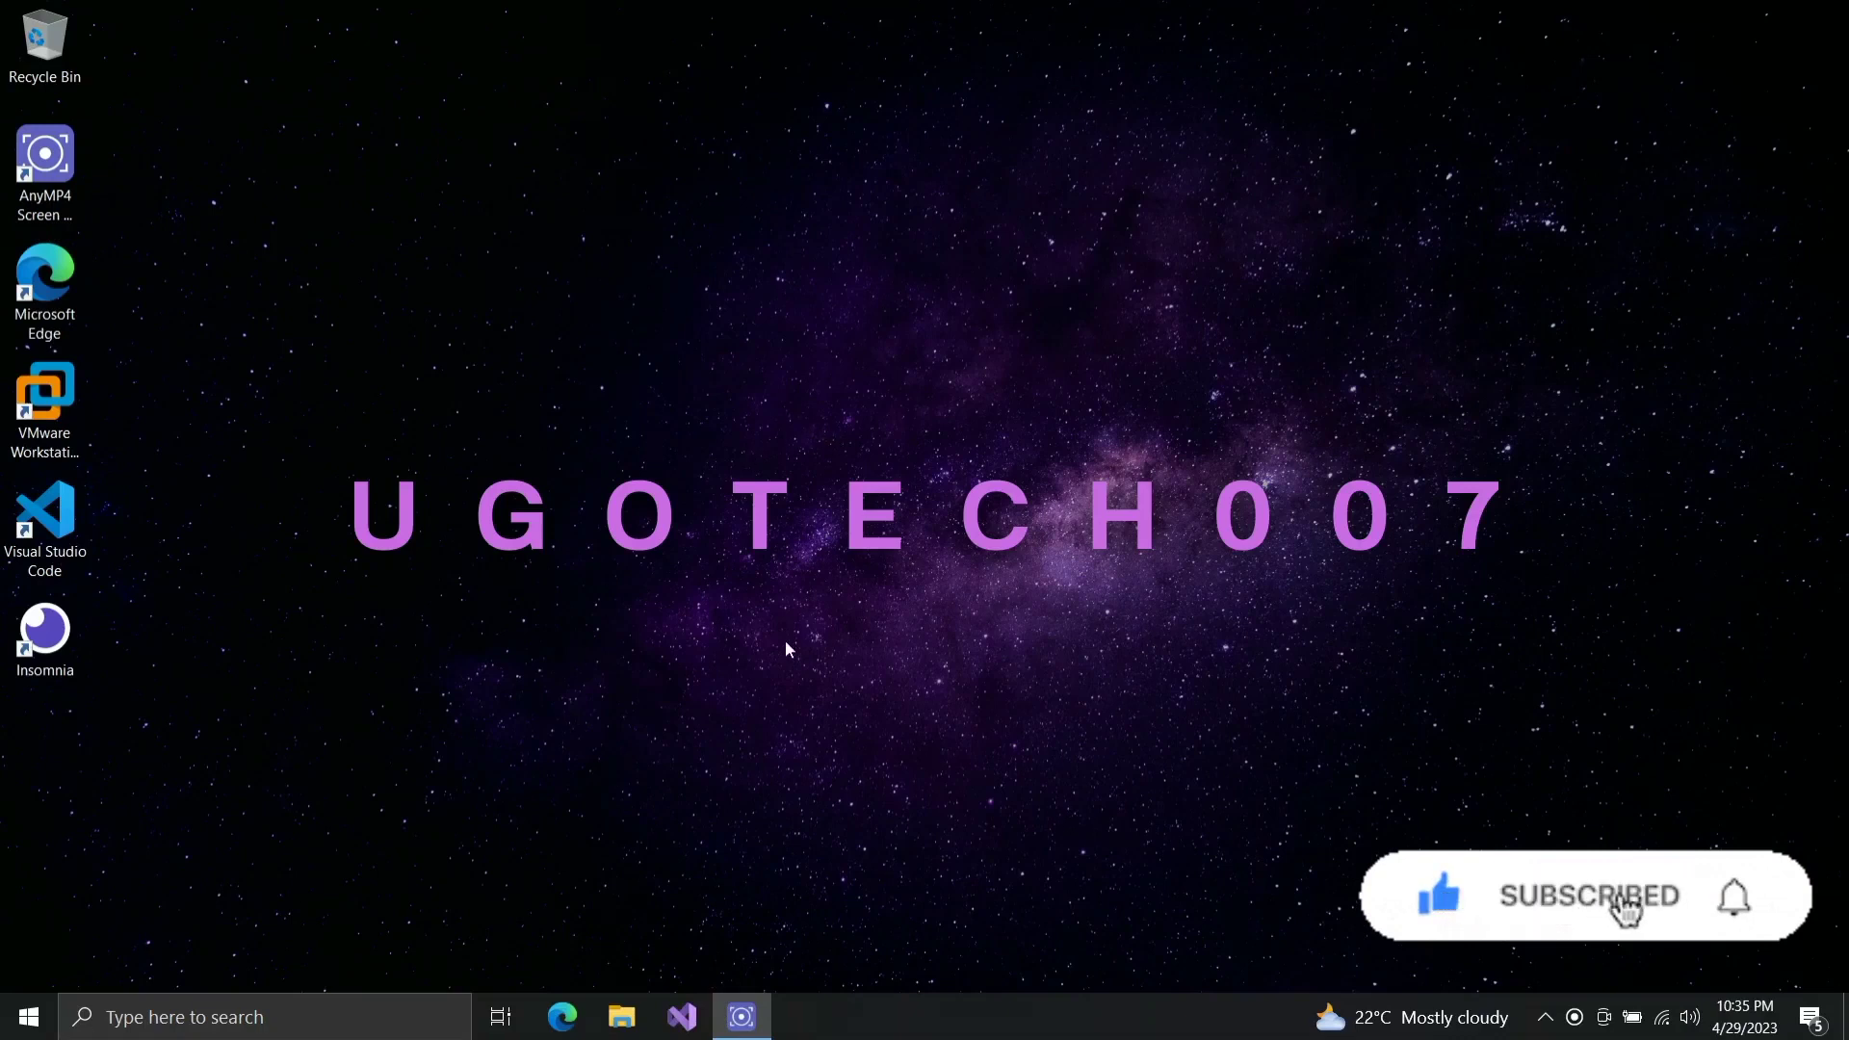
Step: Search the web for "kali" in Microsoft Edge, and from the official Kali Linux website open its download page
click(581, 1007)
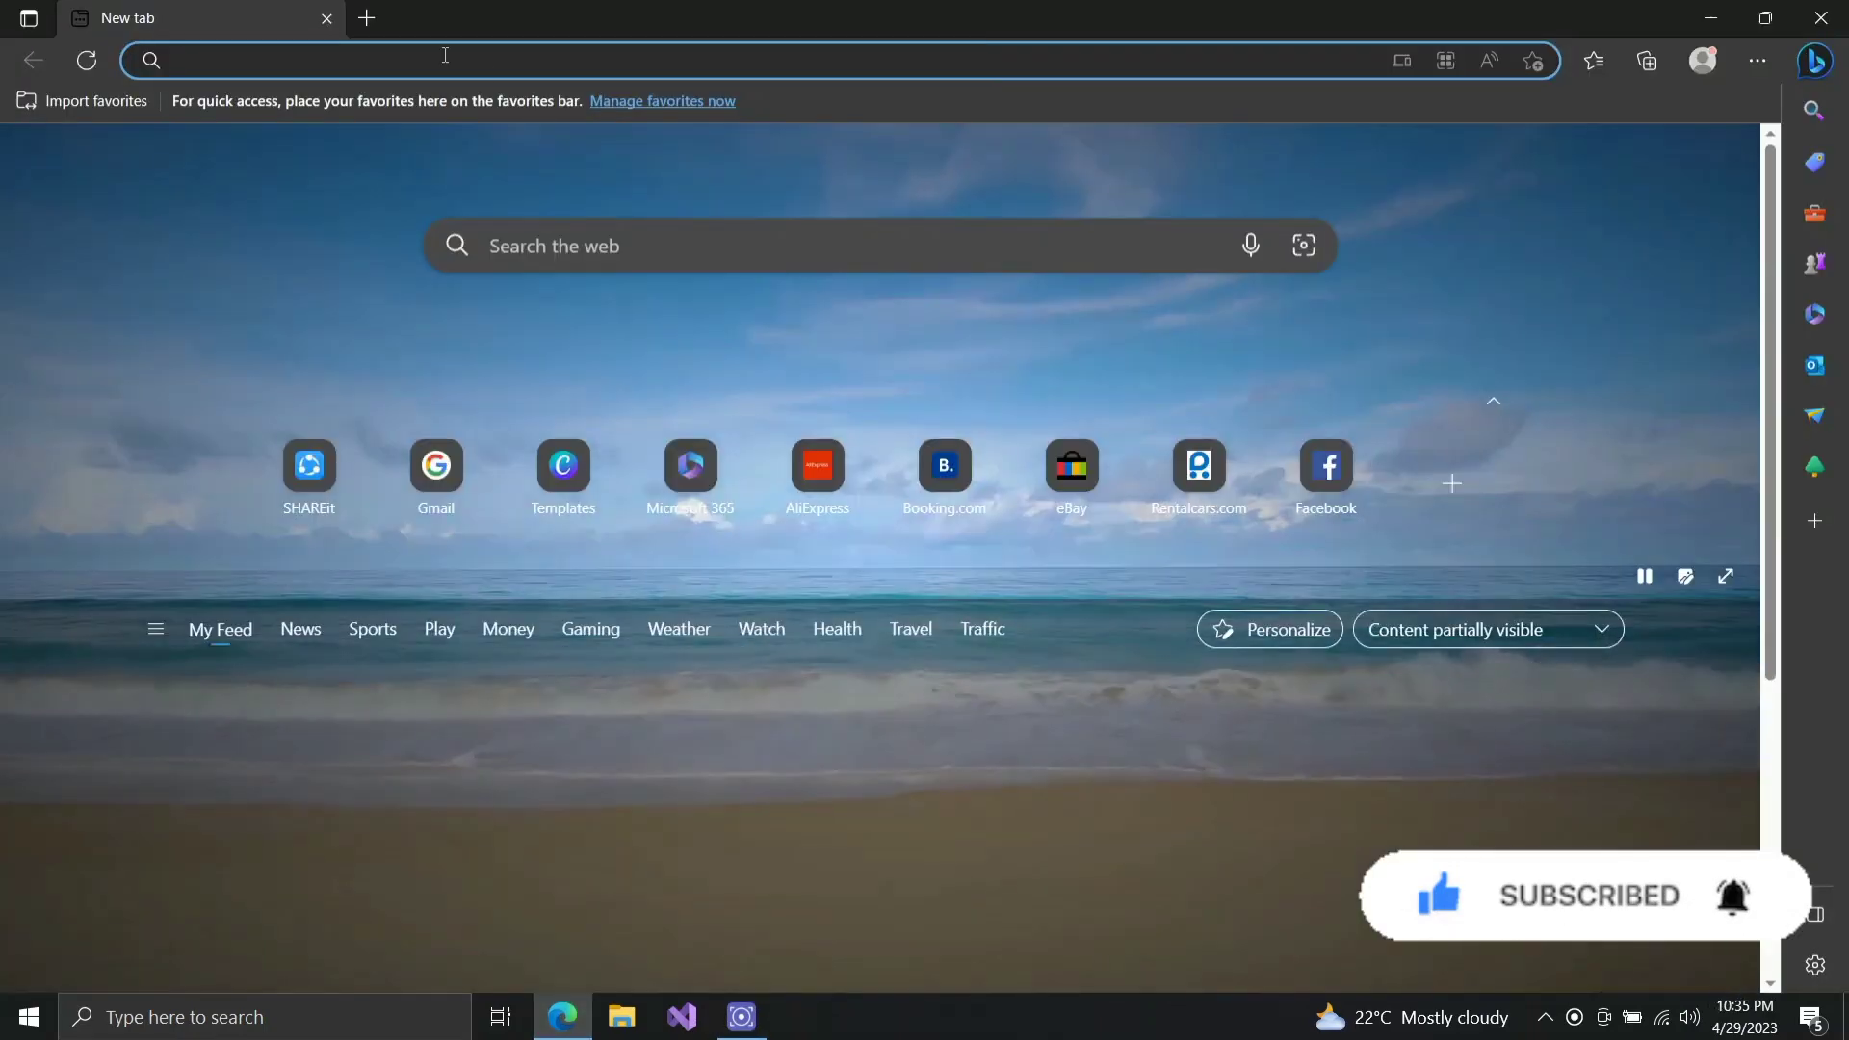
click(445, 55)
text(kali)
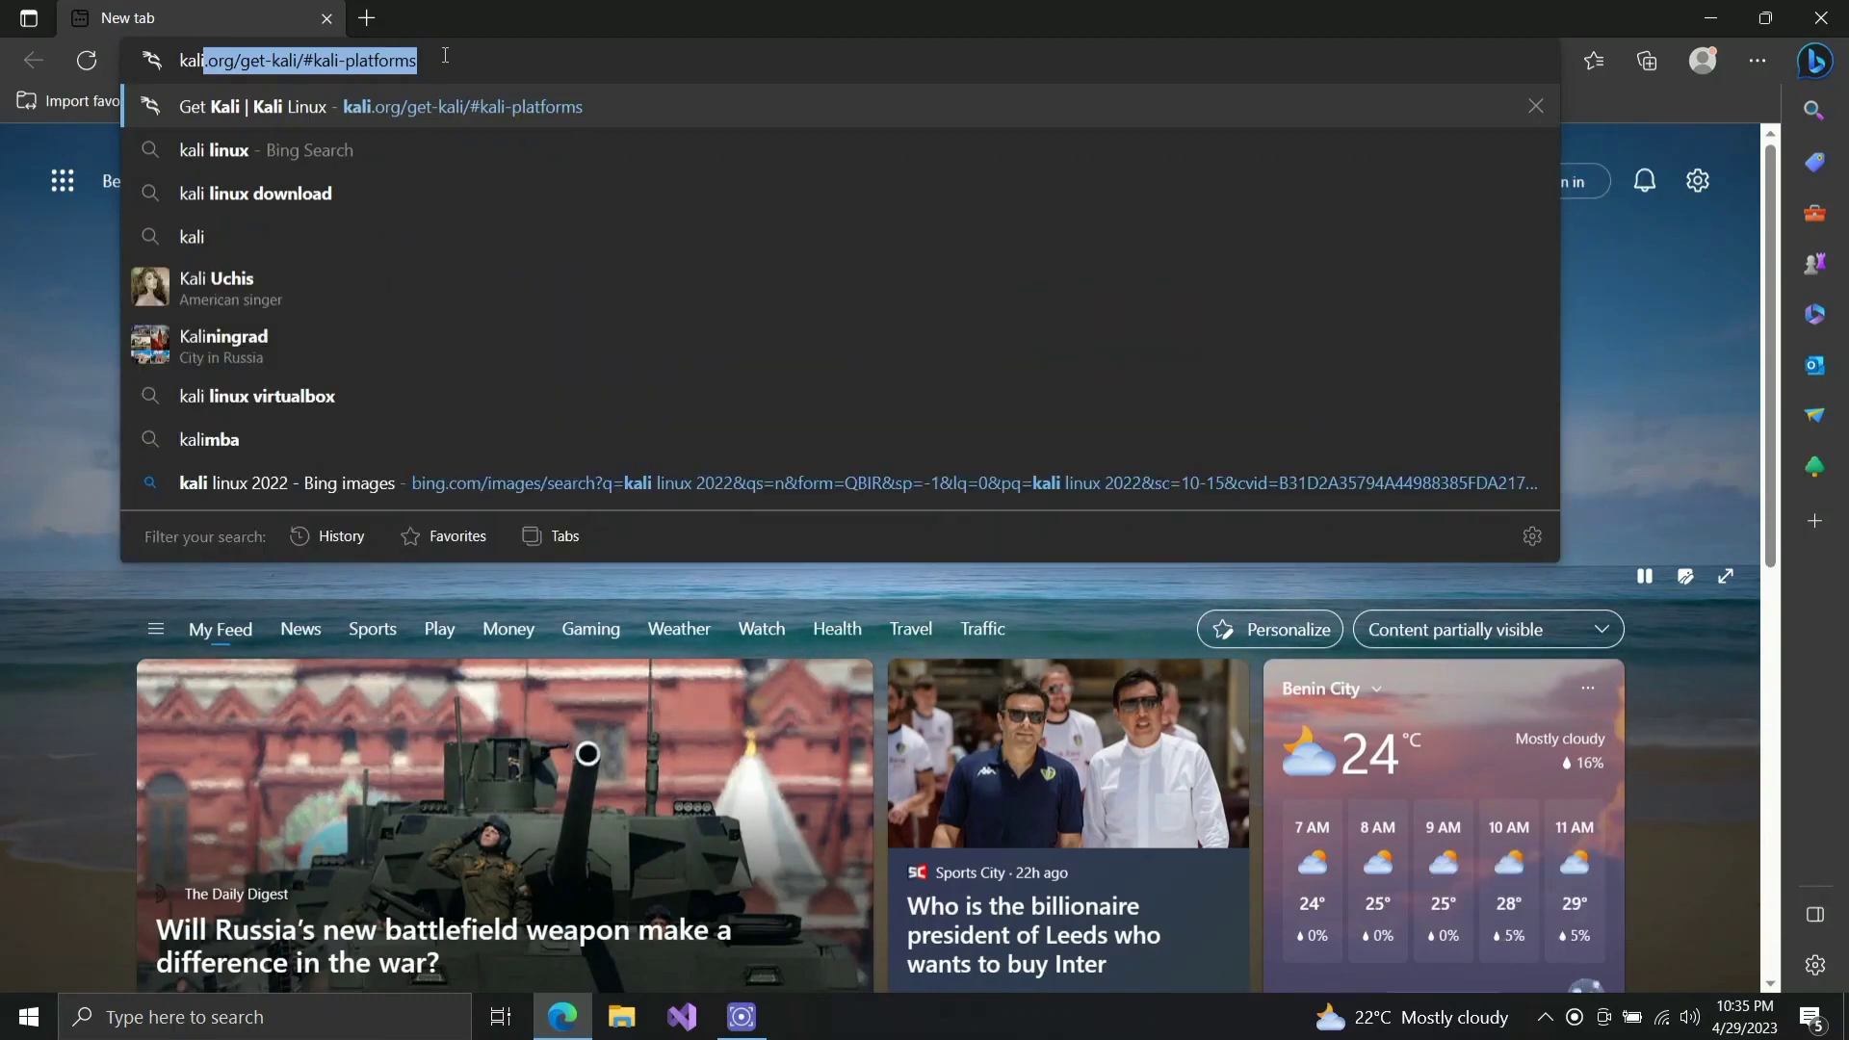
key(BackSpace)
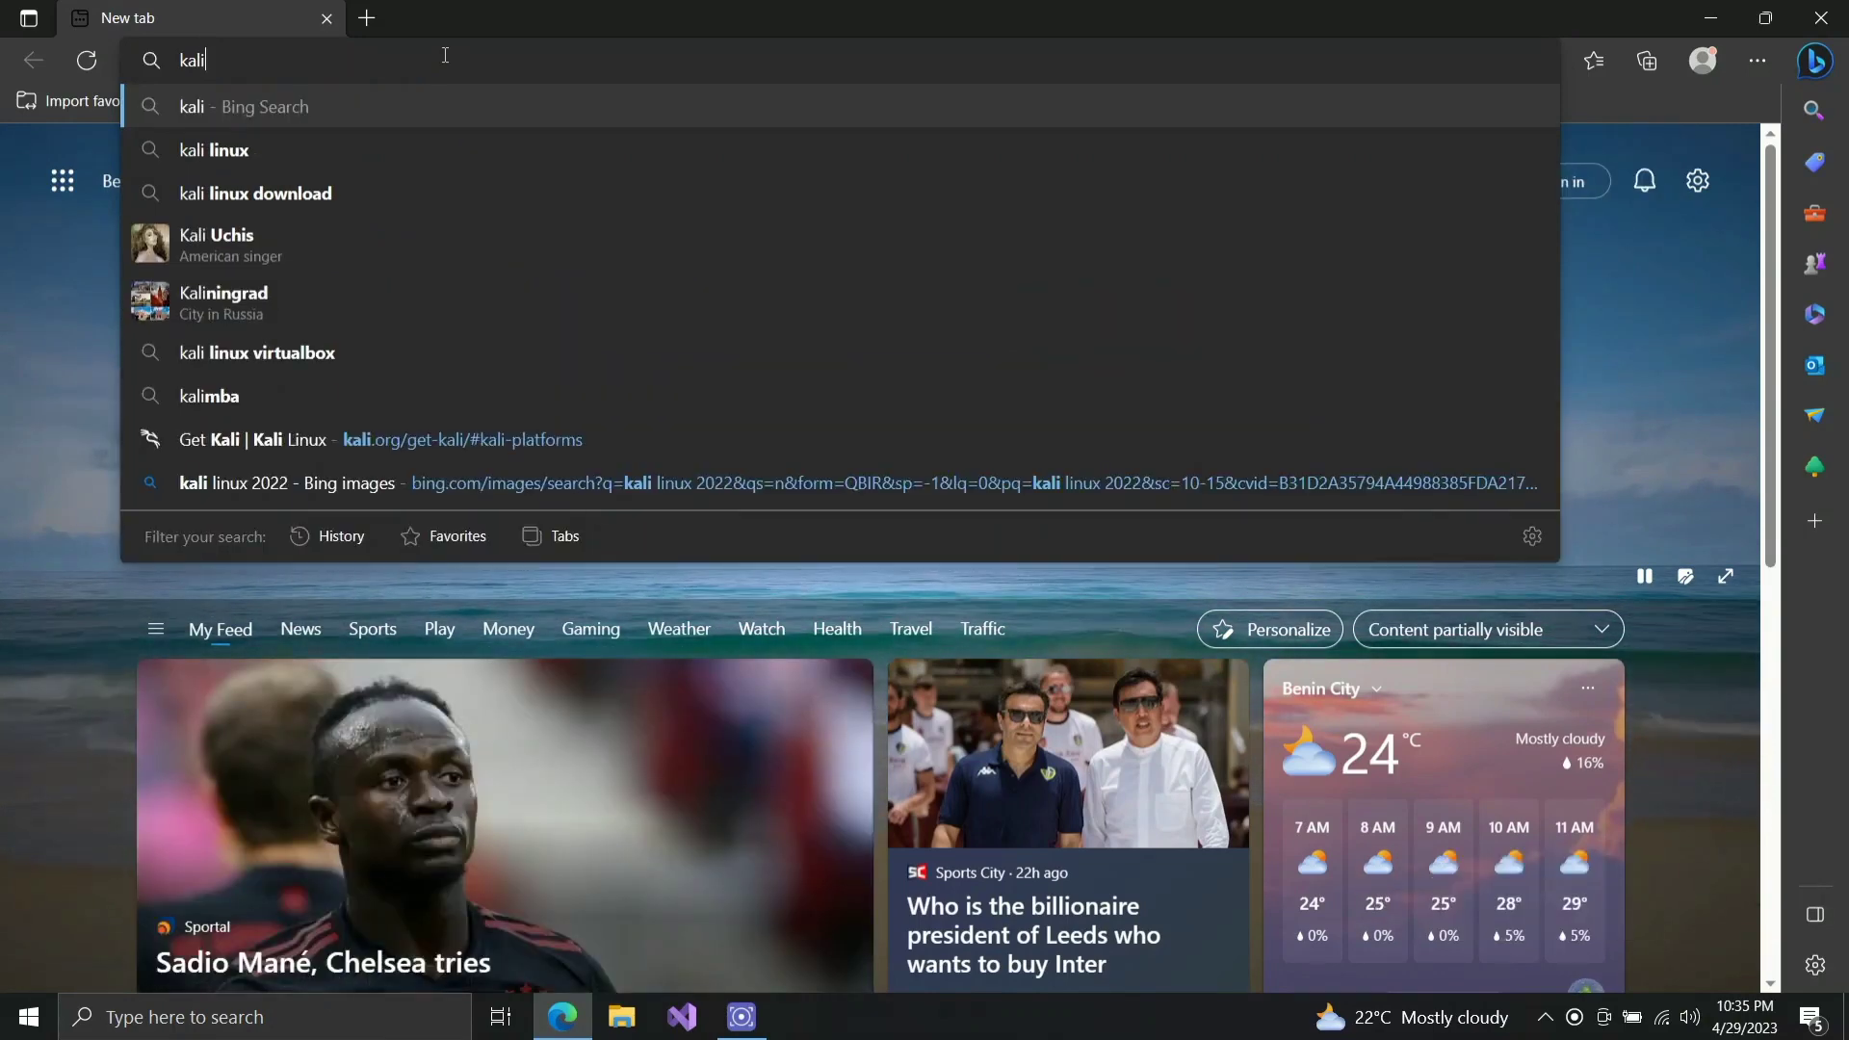
key(Return)
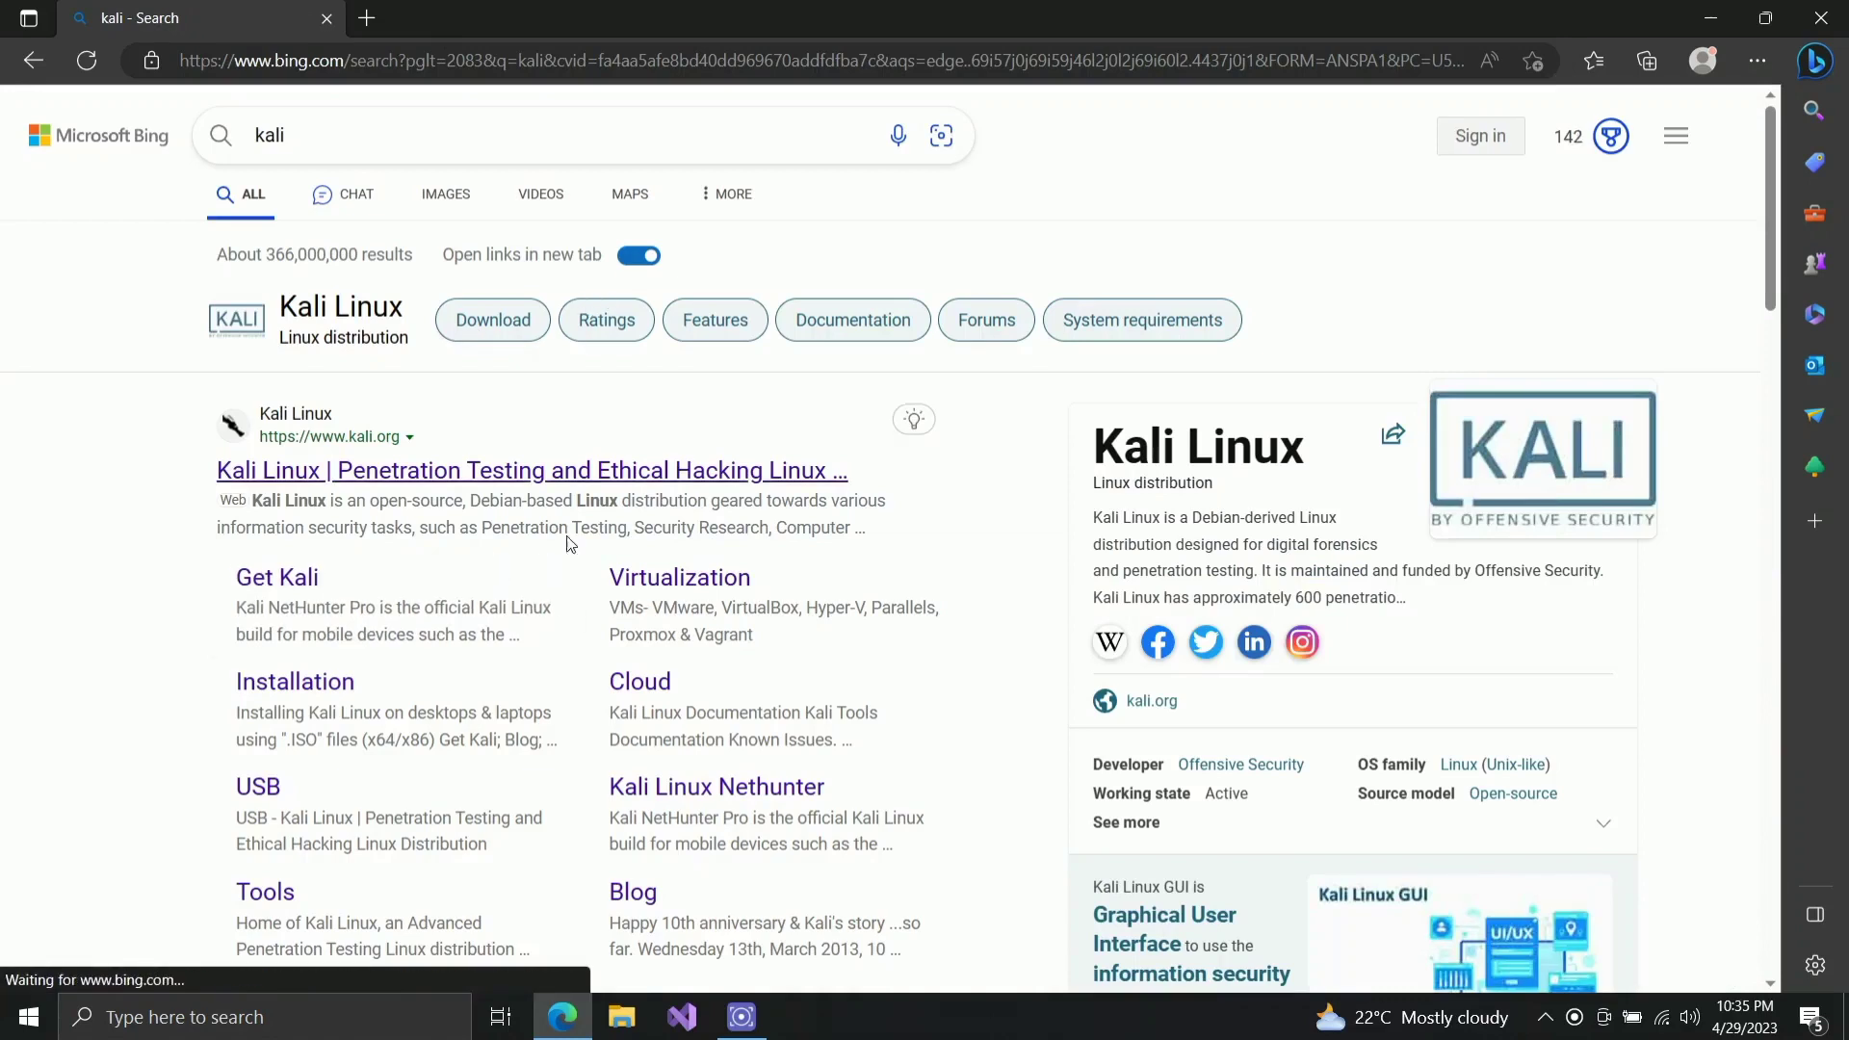
click(571, 480)
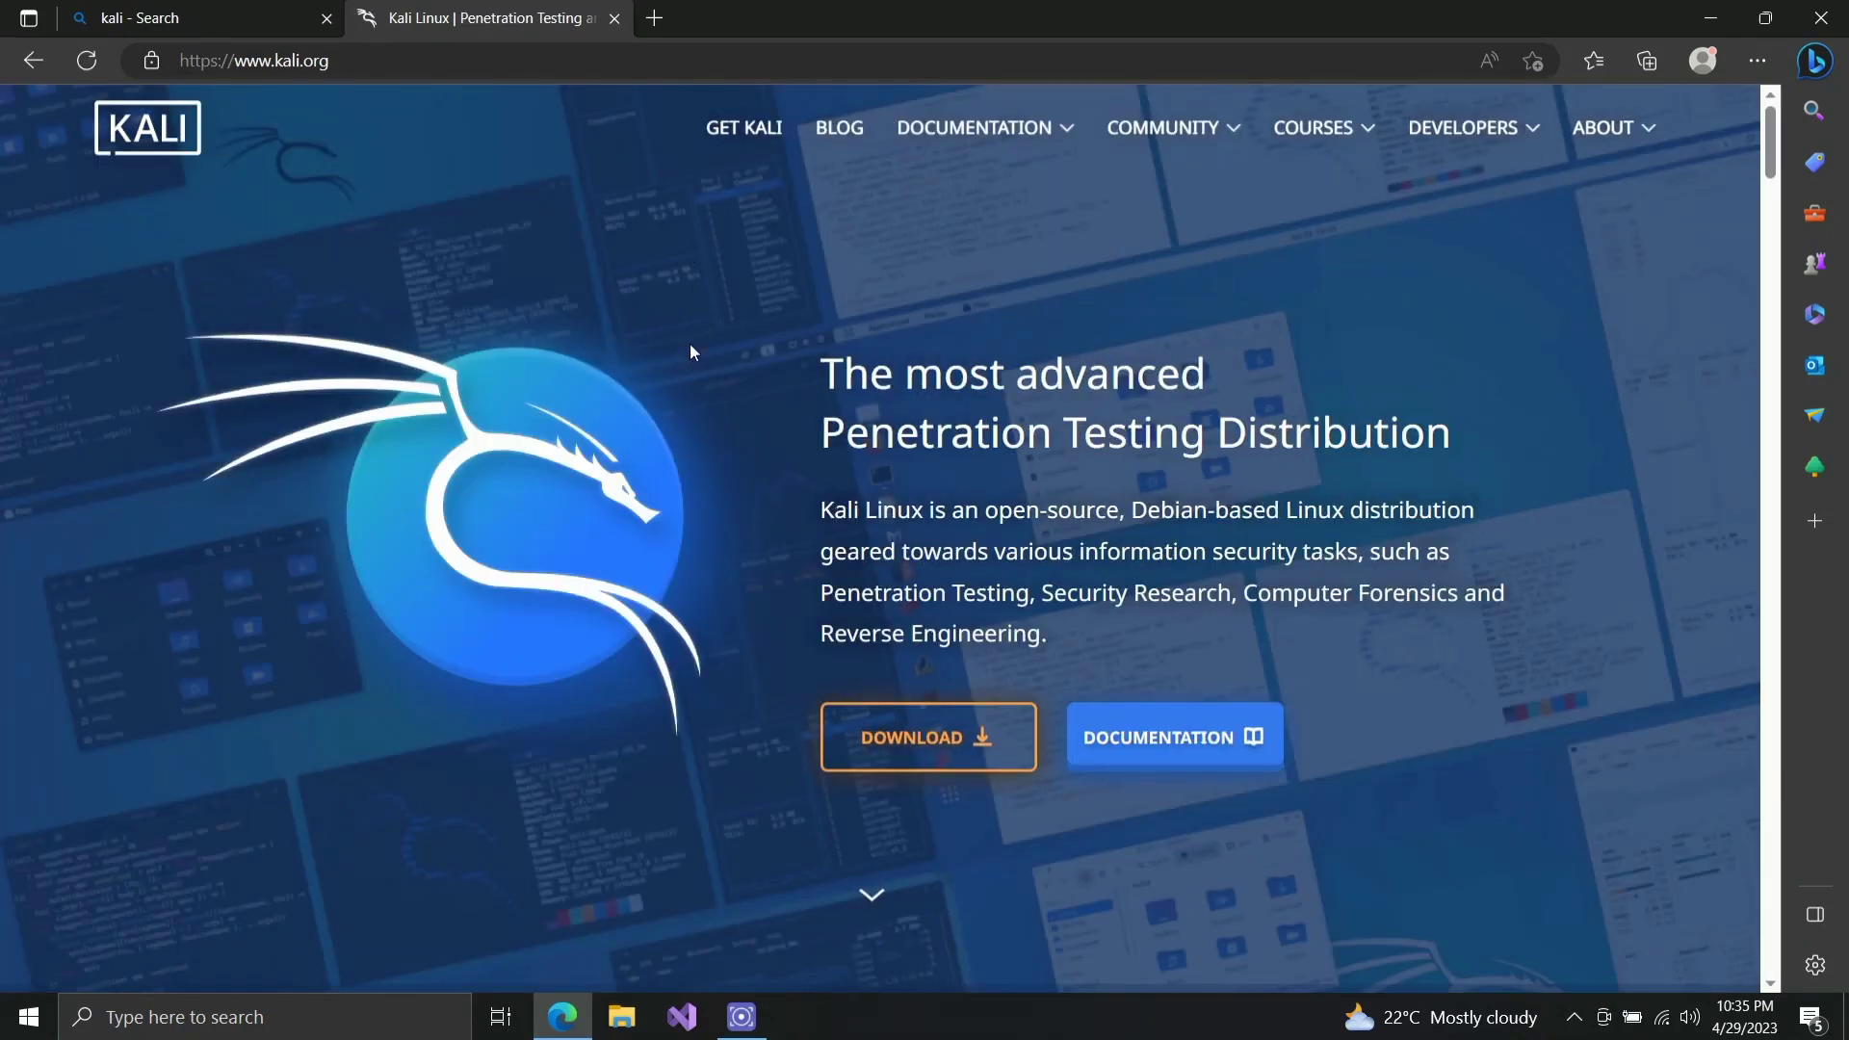
scroll(1300, 390, down, 3)
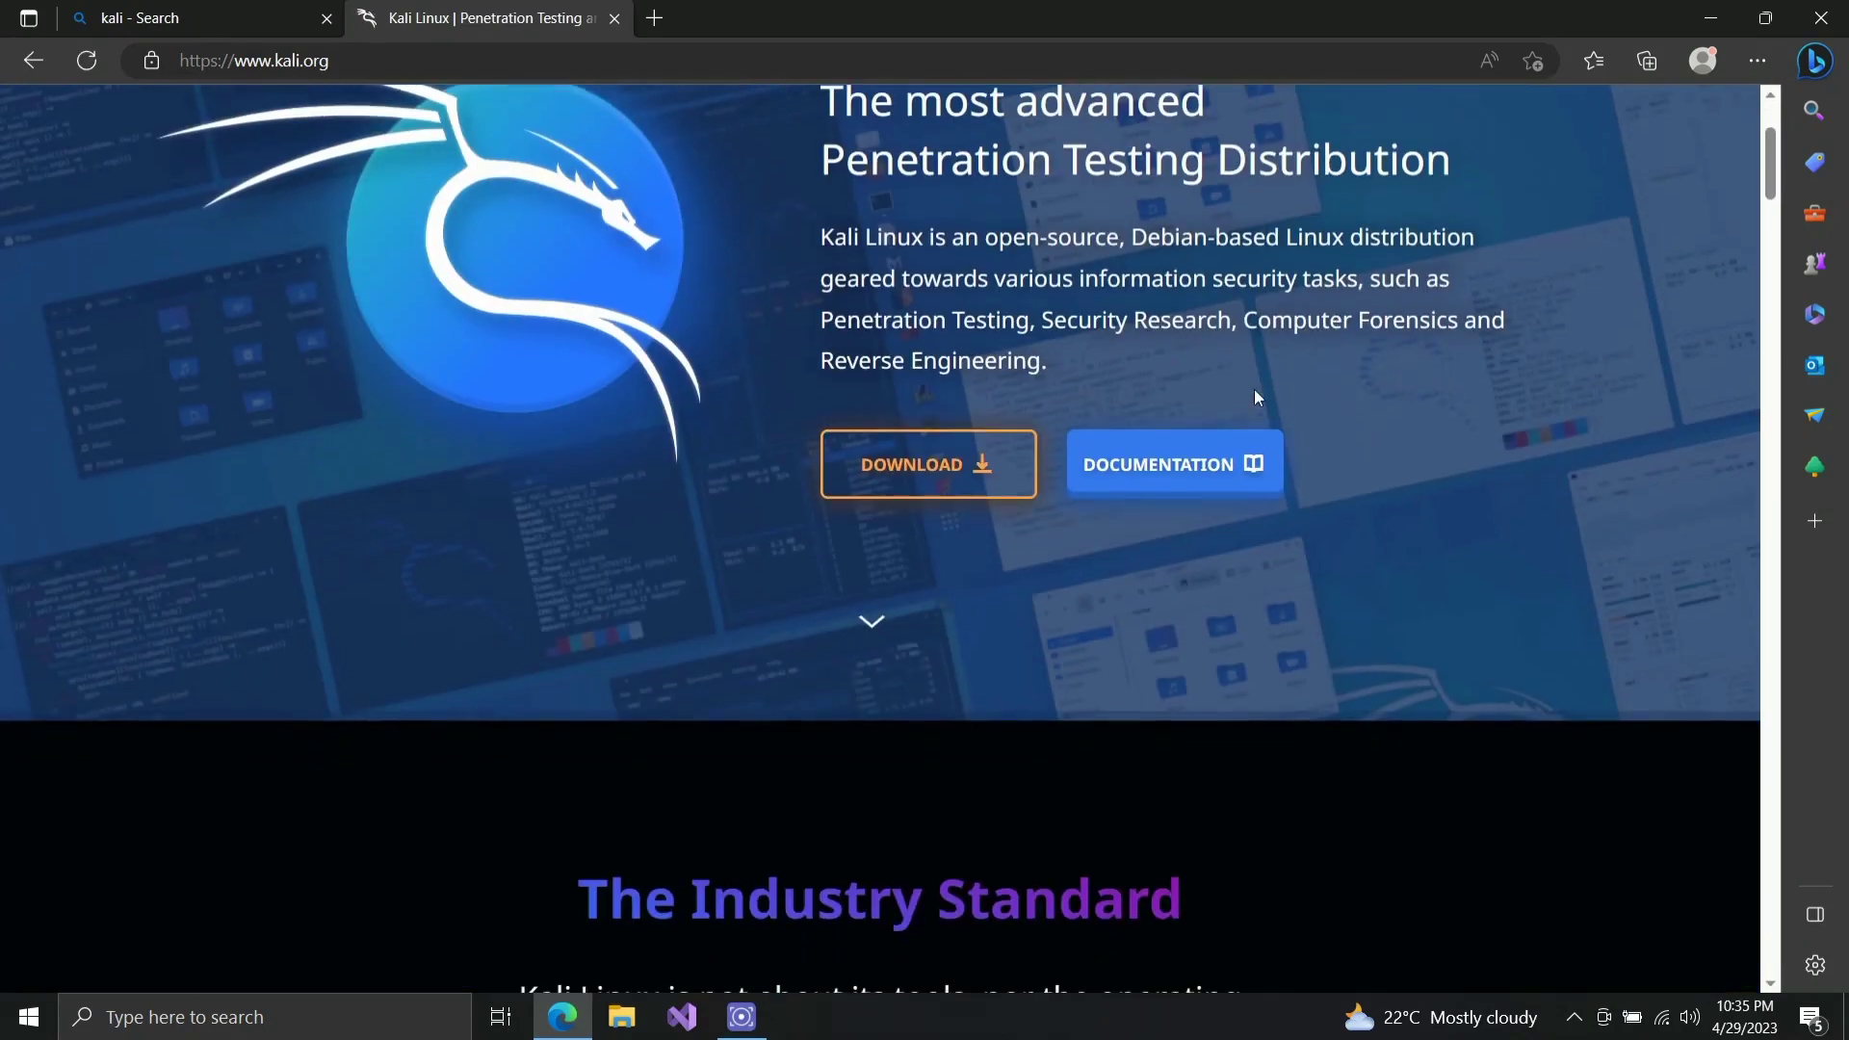
click(942, 464)
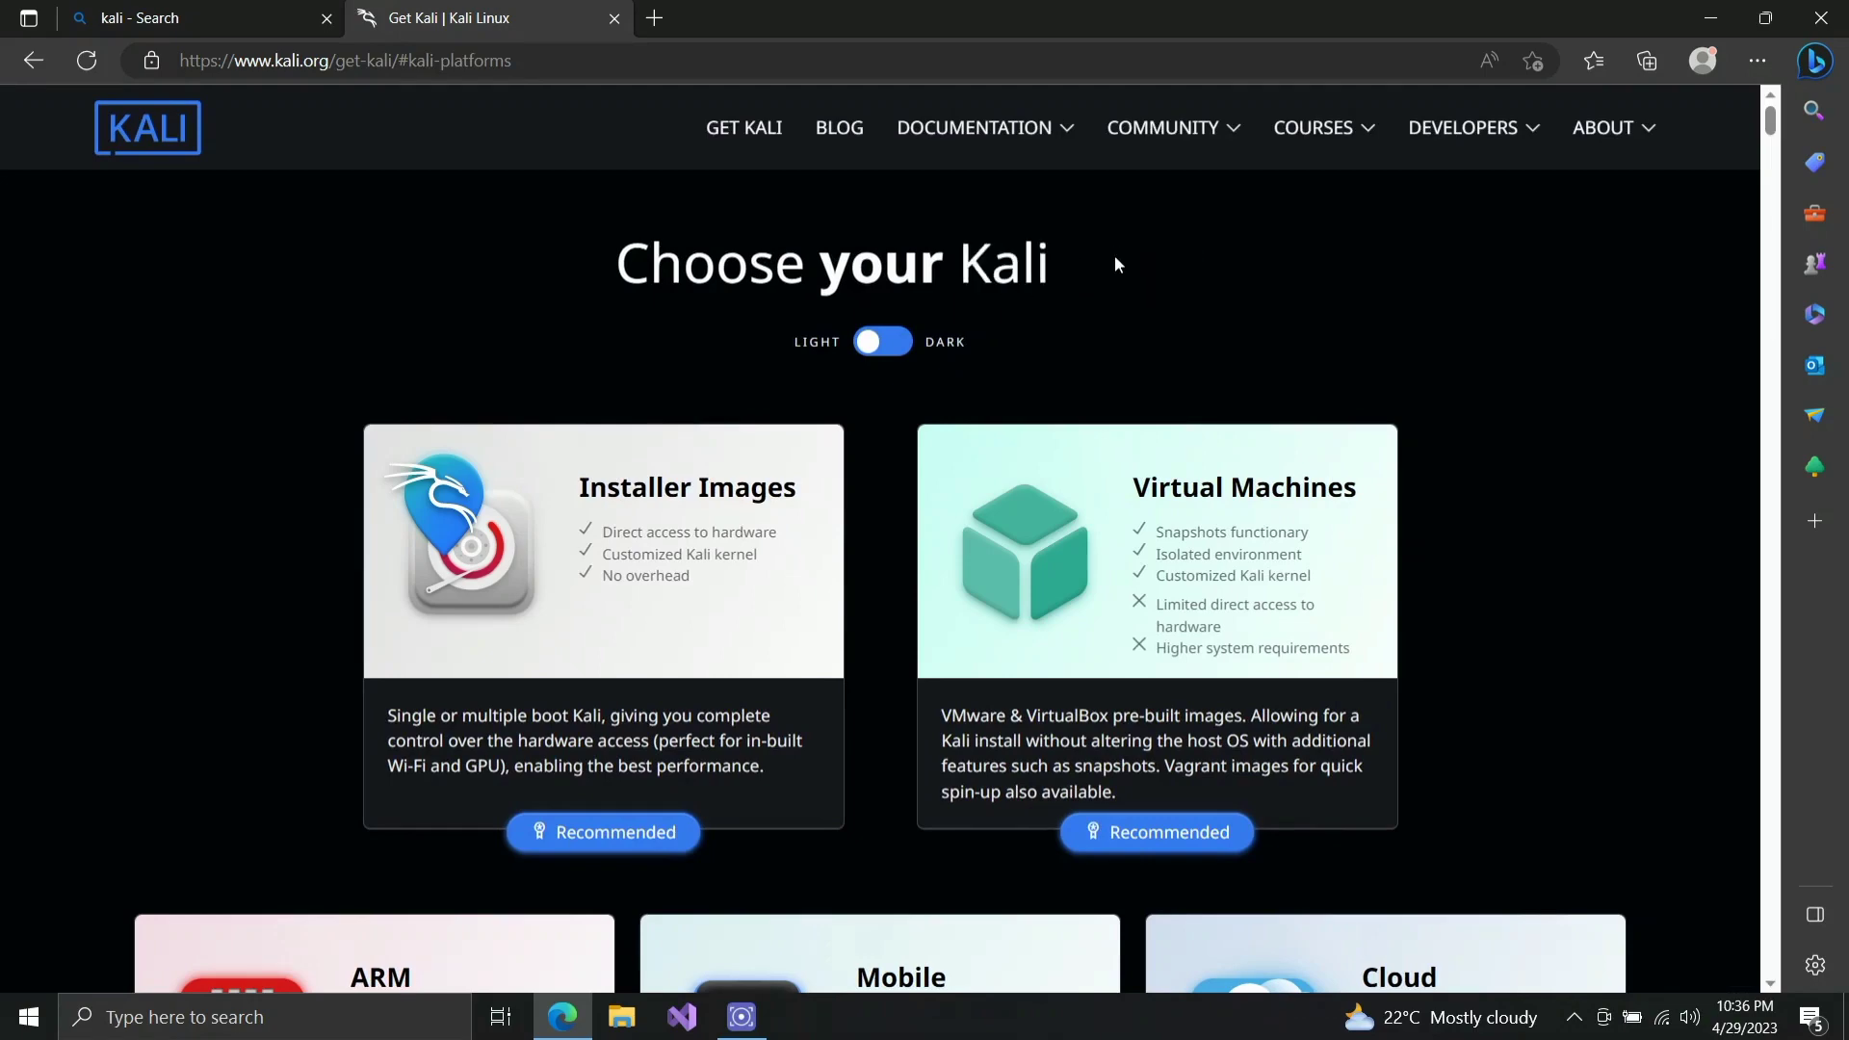
Step: Look through the Kali platform options, from Installer Images and Virtual Machines to Containers, Live Boot and WSL
scroll(1116, 265, down, 5)
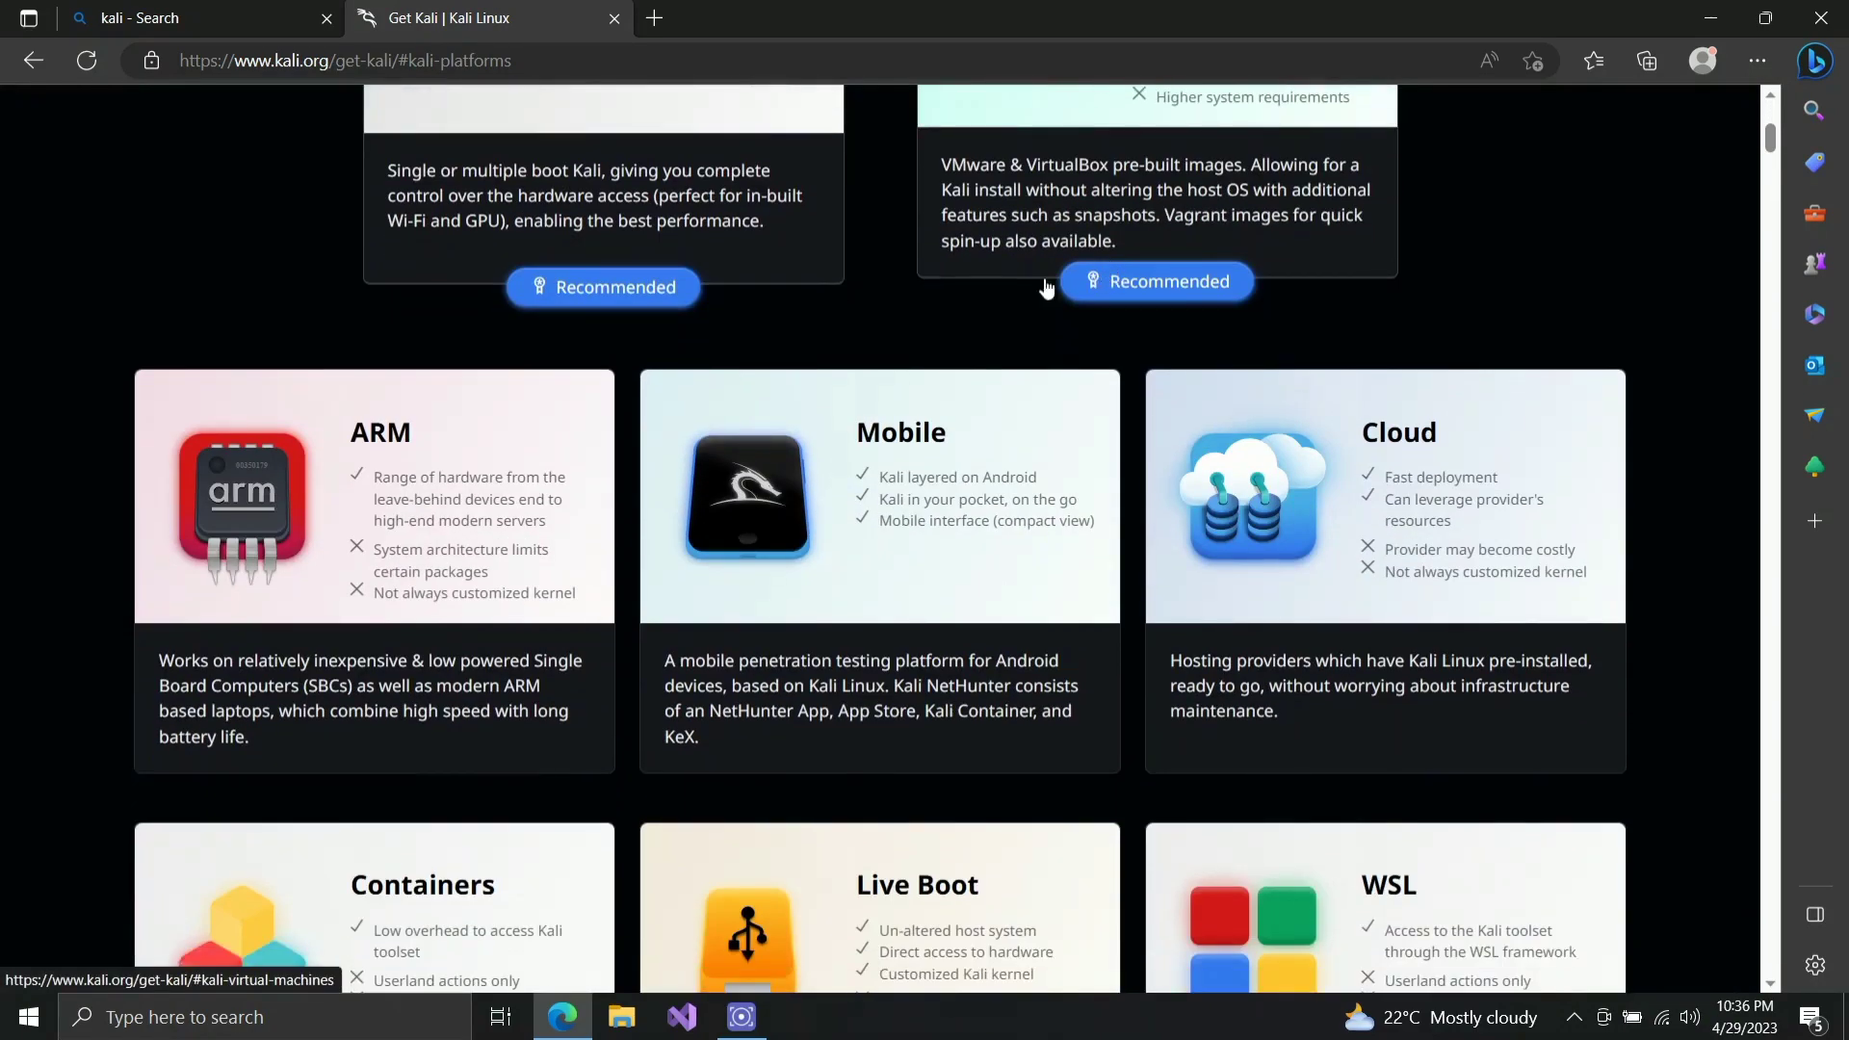
scroll(1038, 298, down, 5)
scroll(1033, 307, up, 4)
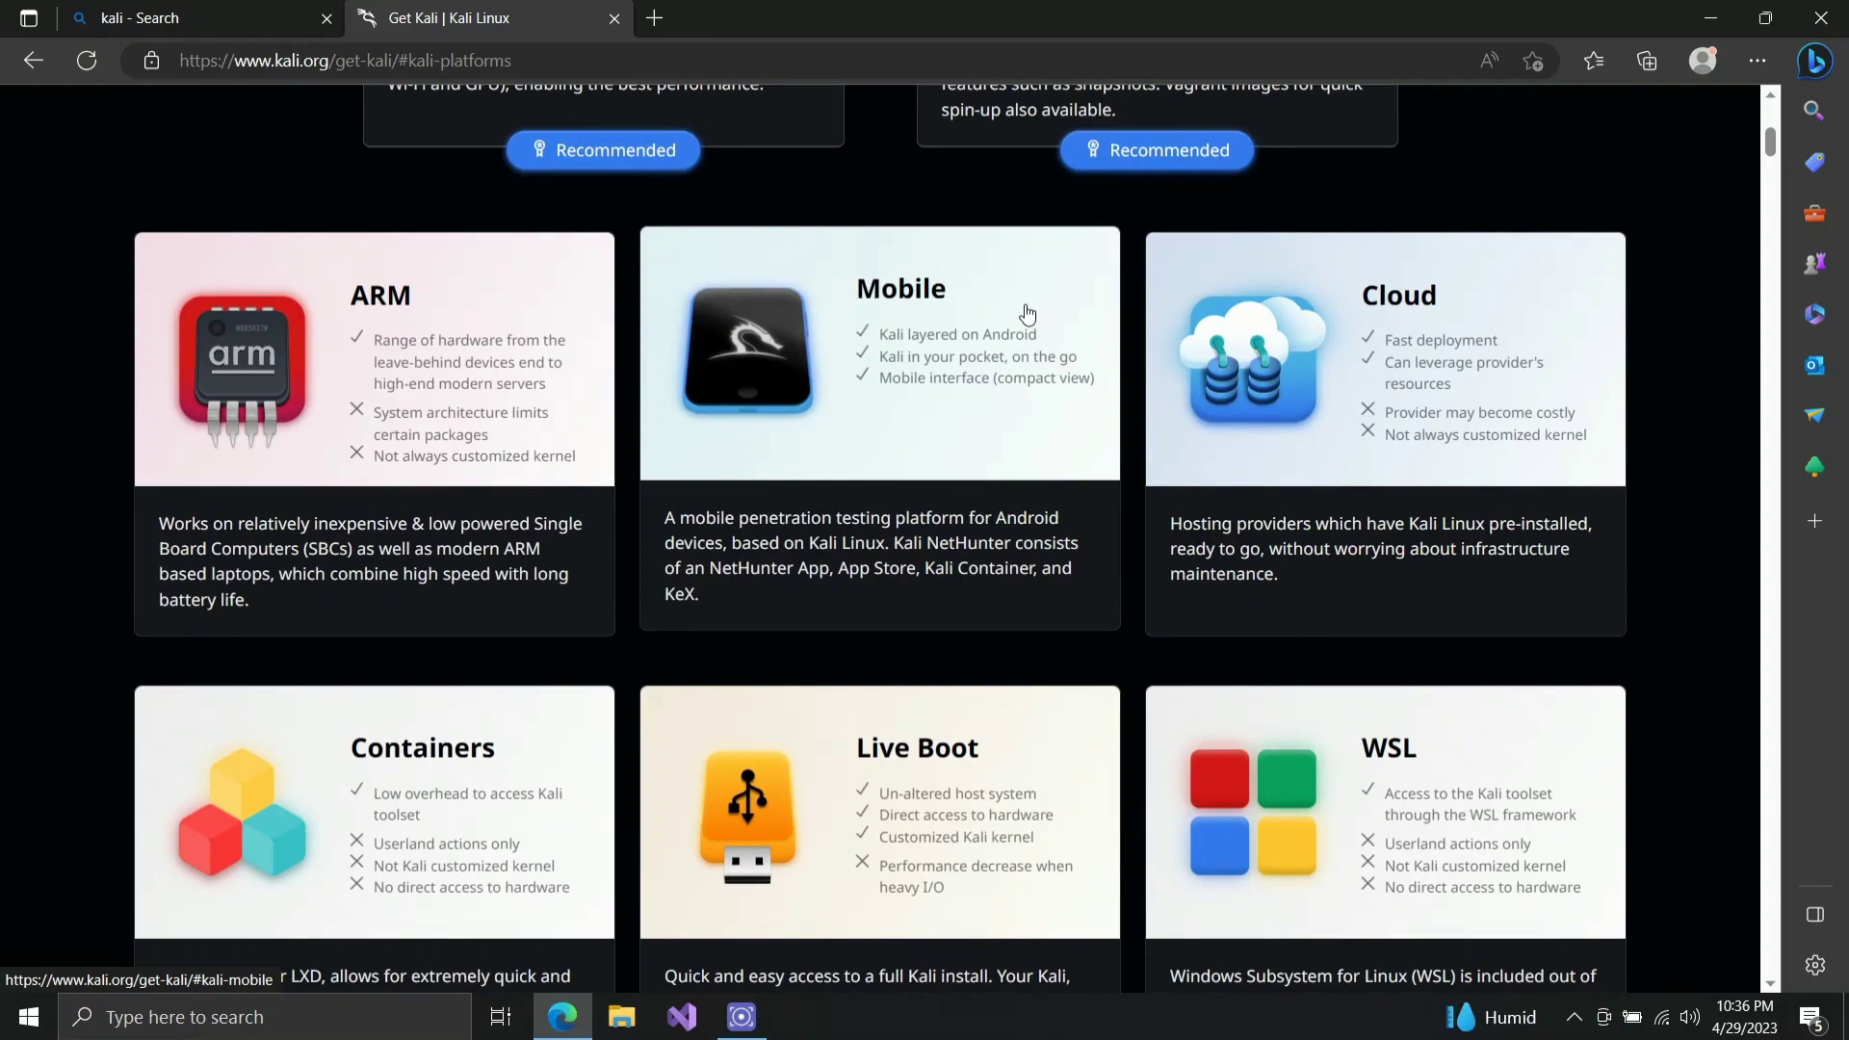
scroll(1007, 425, down, 5)
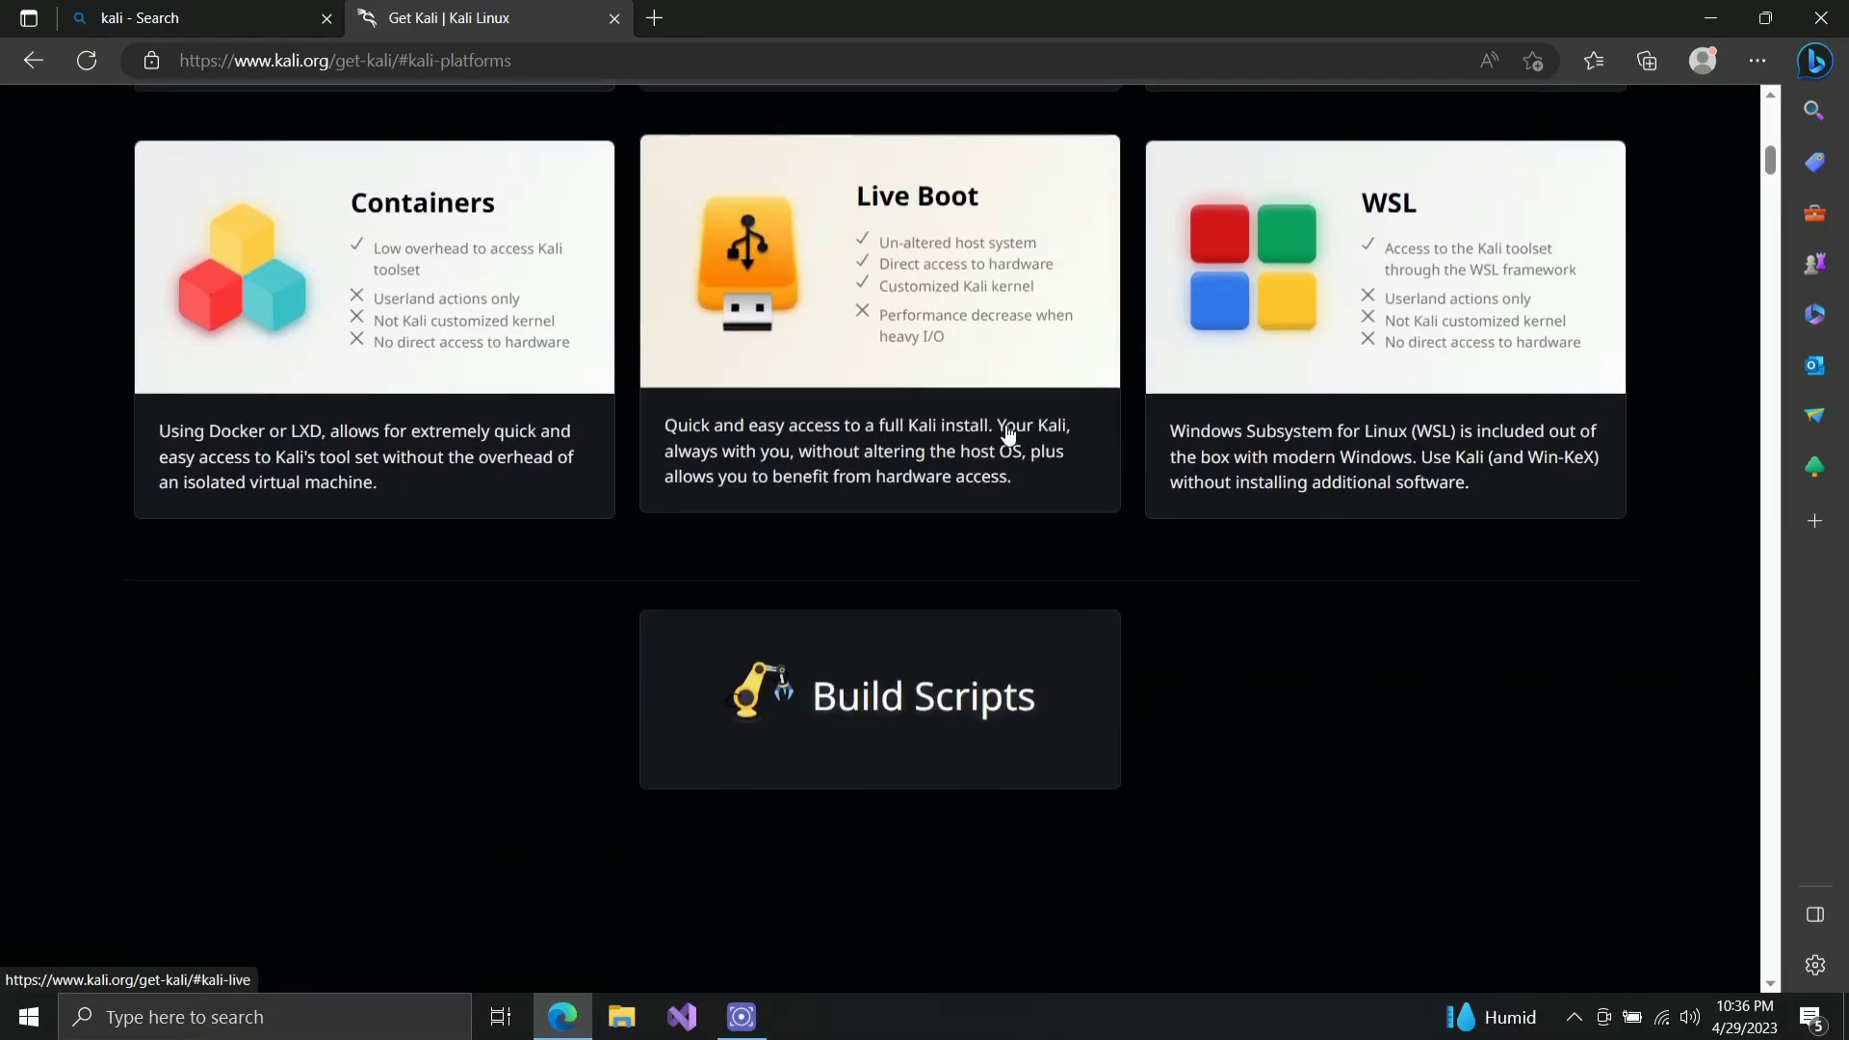
scroll(1008, 434, up, 10)
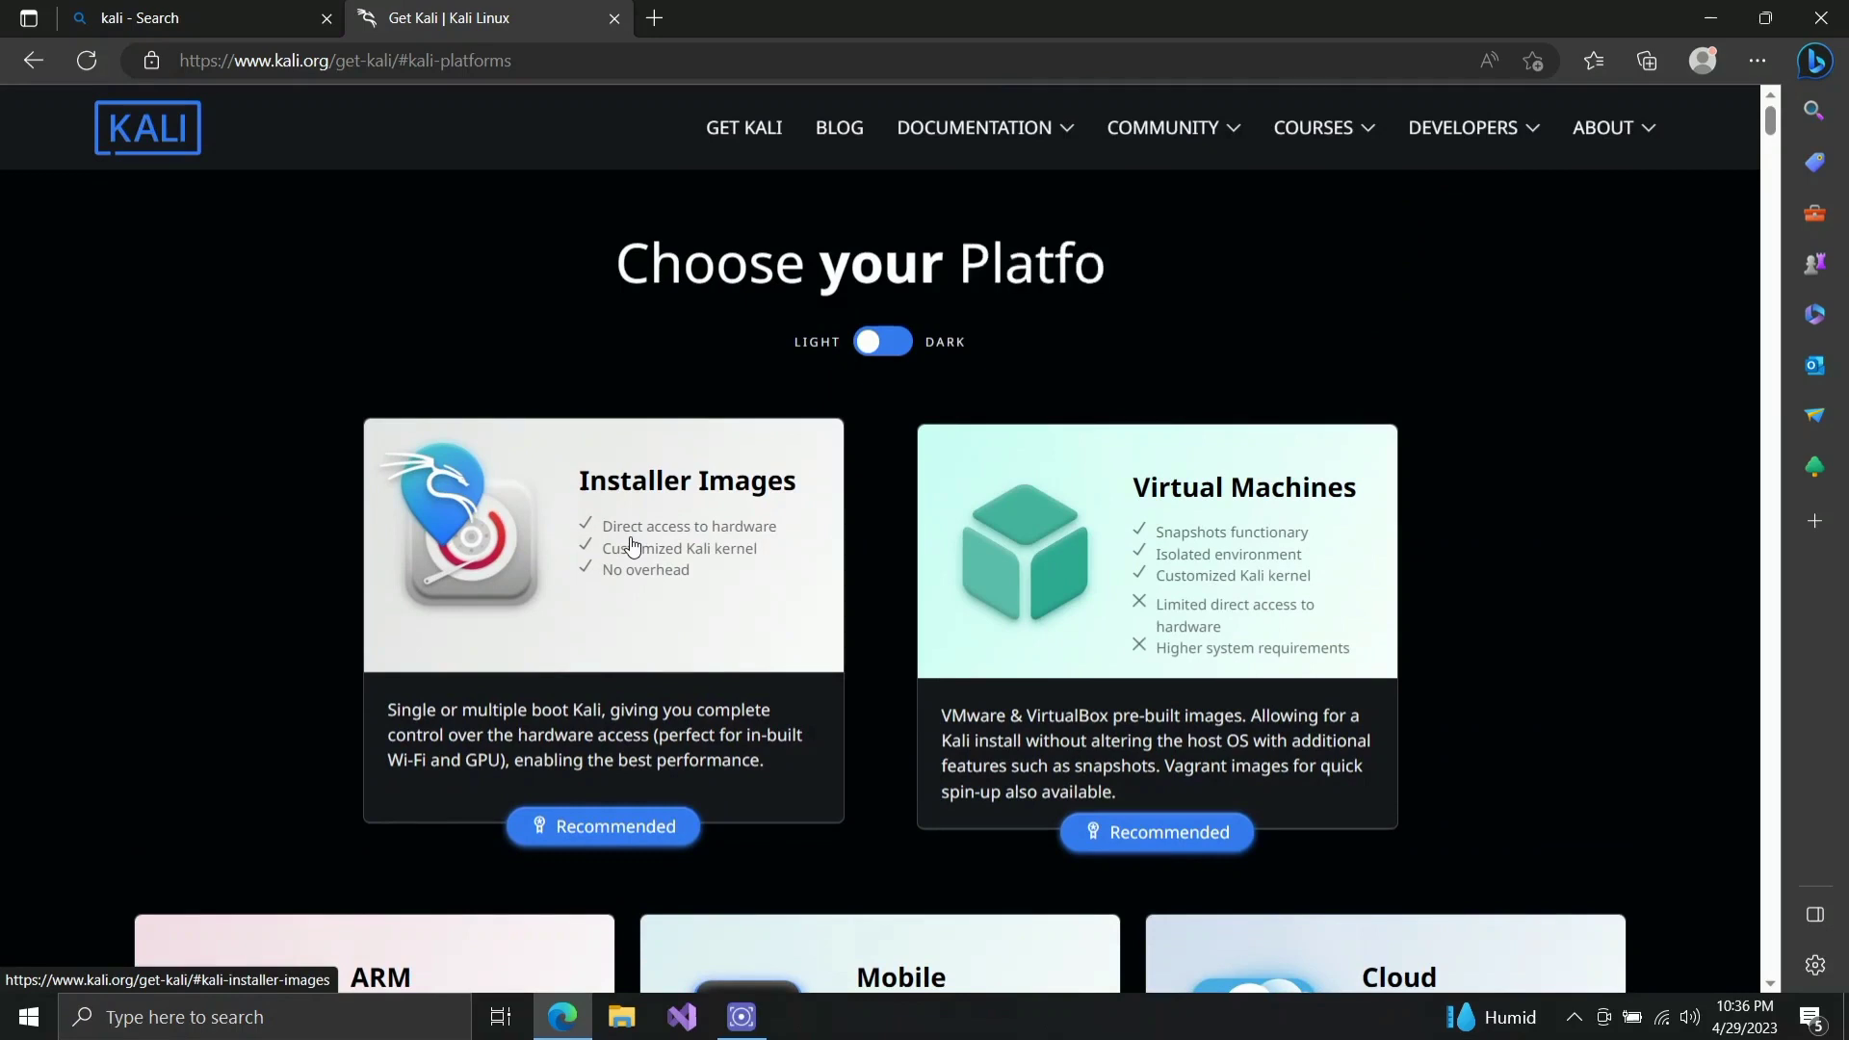
scroll(886, 662, down, 4)
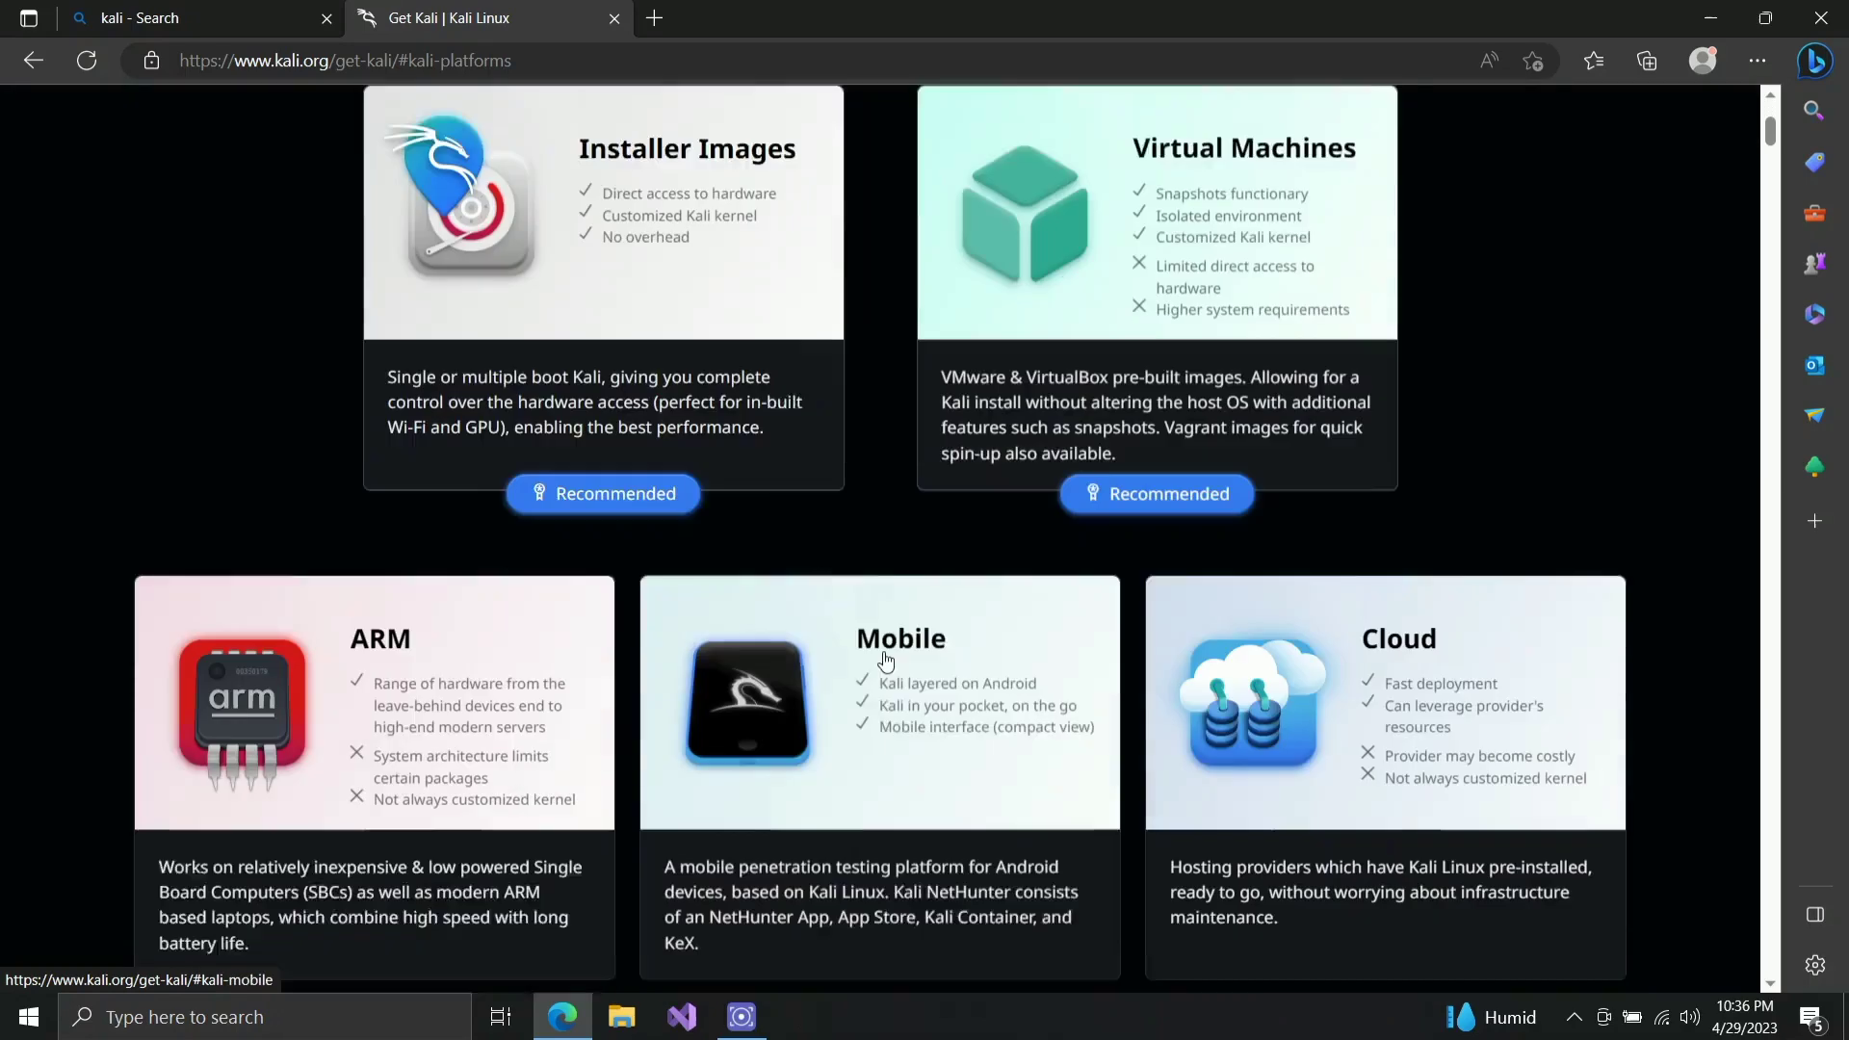
scroll(886, 662, up, 1)
scroll(886, 663, up, 1)
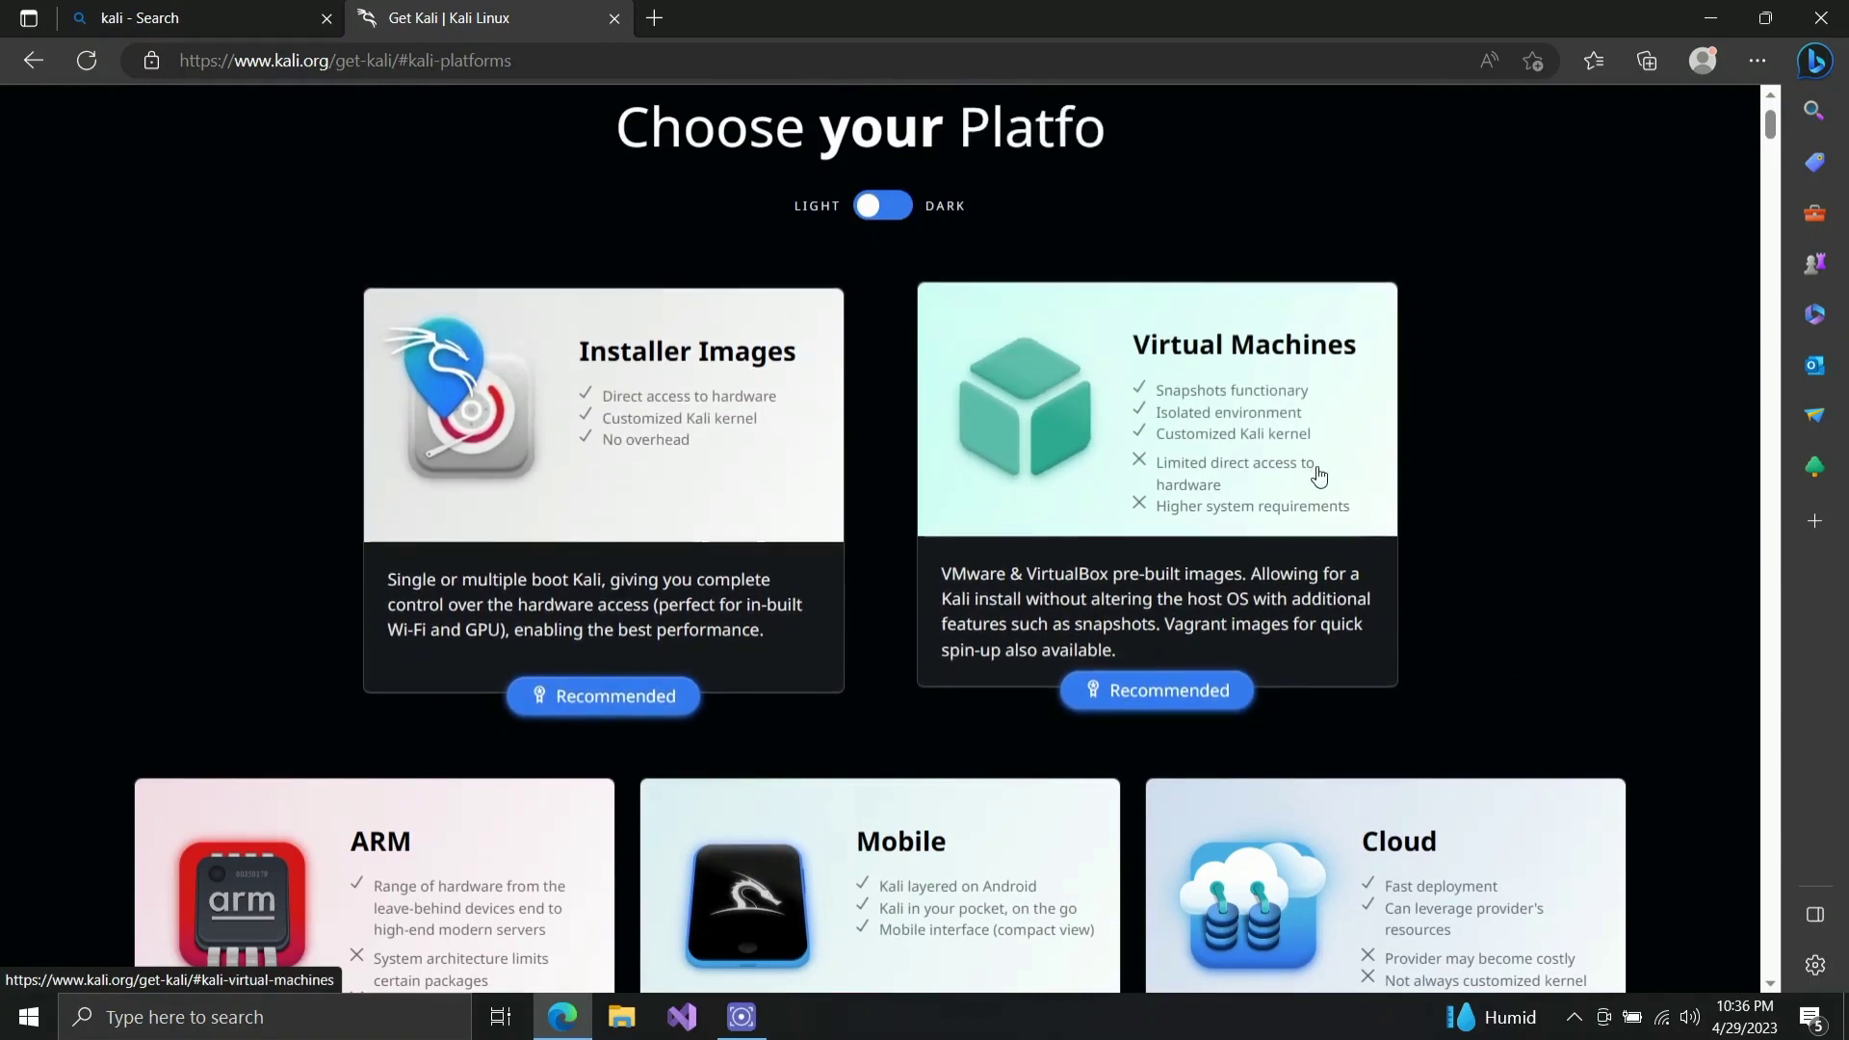
Step: Open the Virtual Machines platform and bring the recommended 64-bit VMware image into view
click(1173, 485)
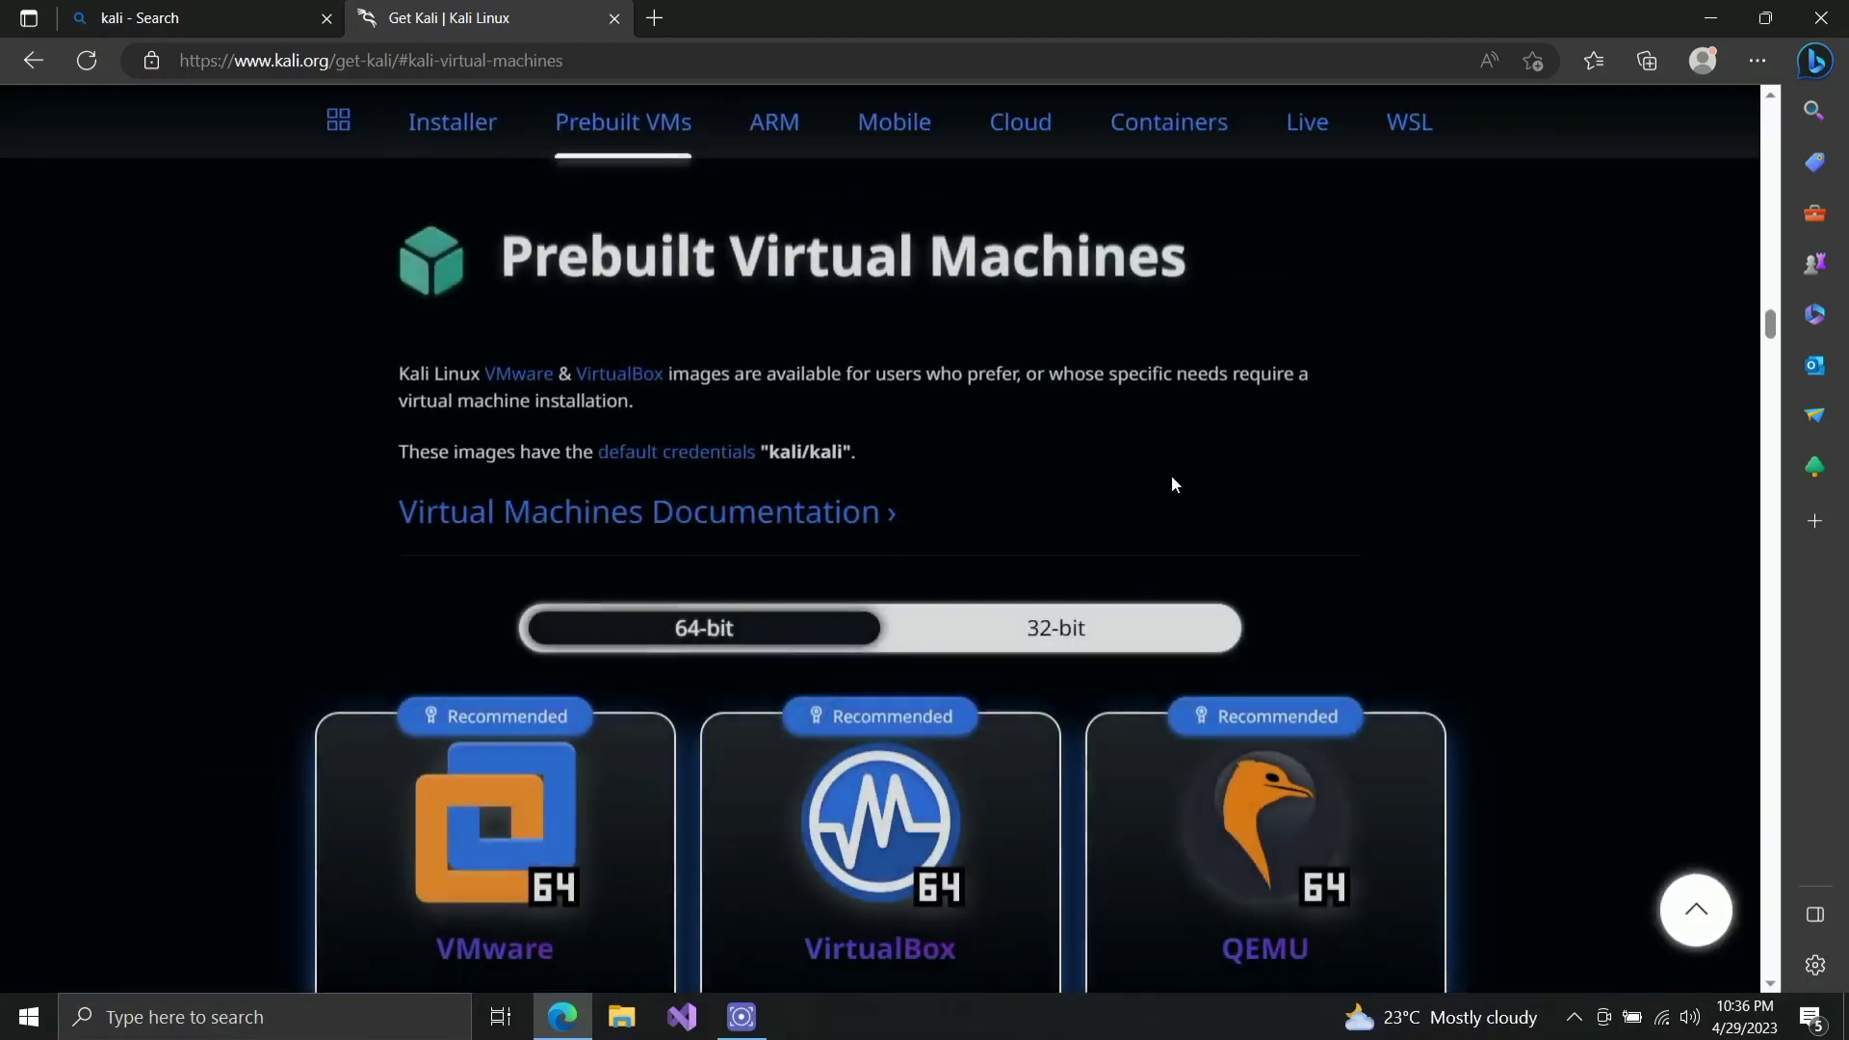
scroll(1173, 485, down, 2)
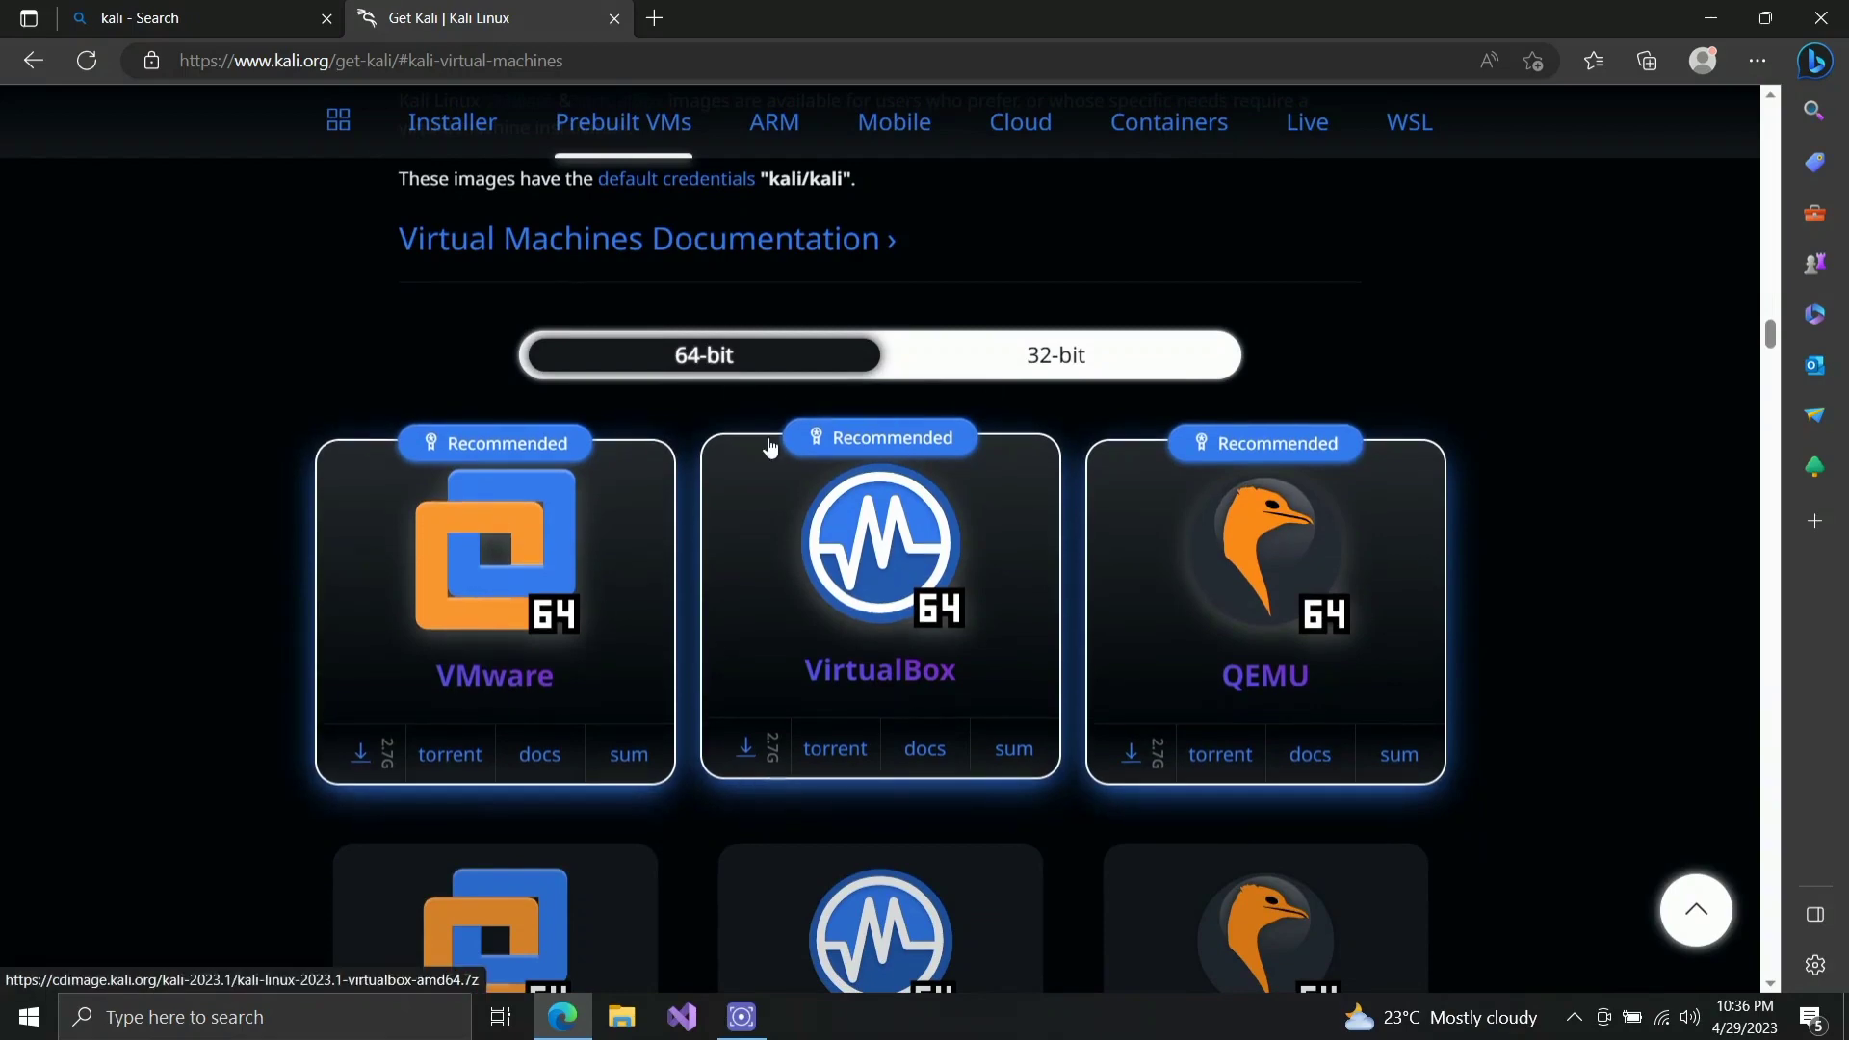
scroll(769, 448, down, 3)
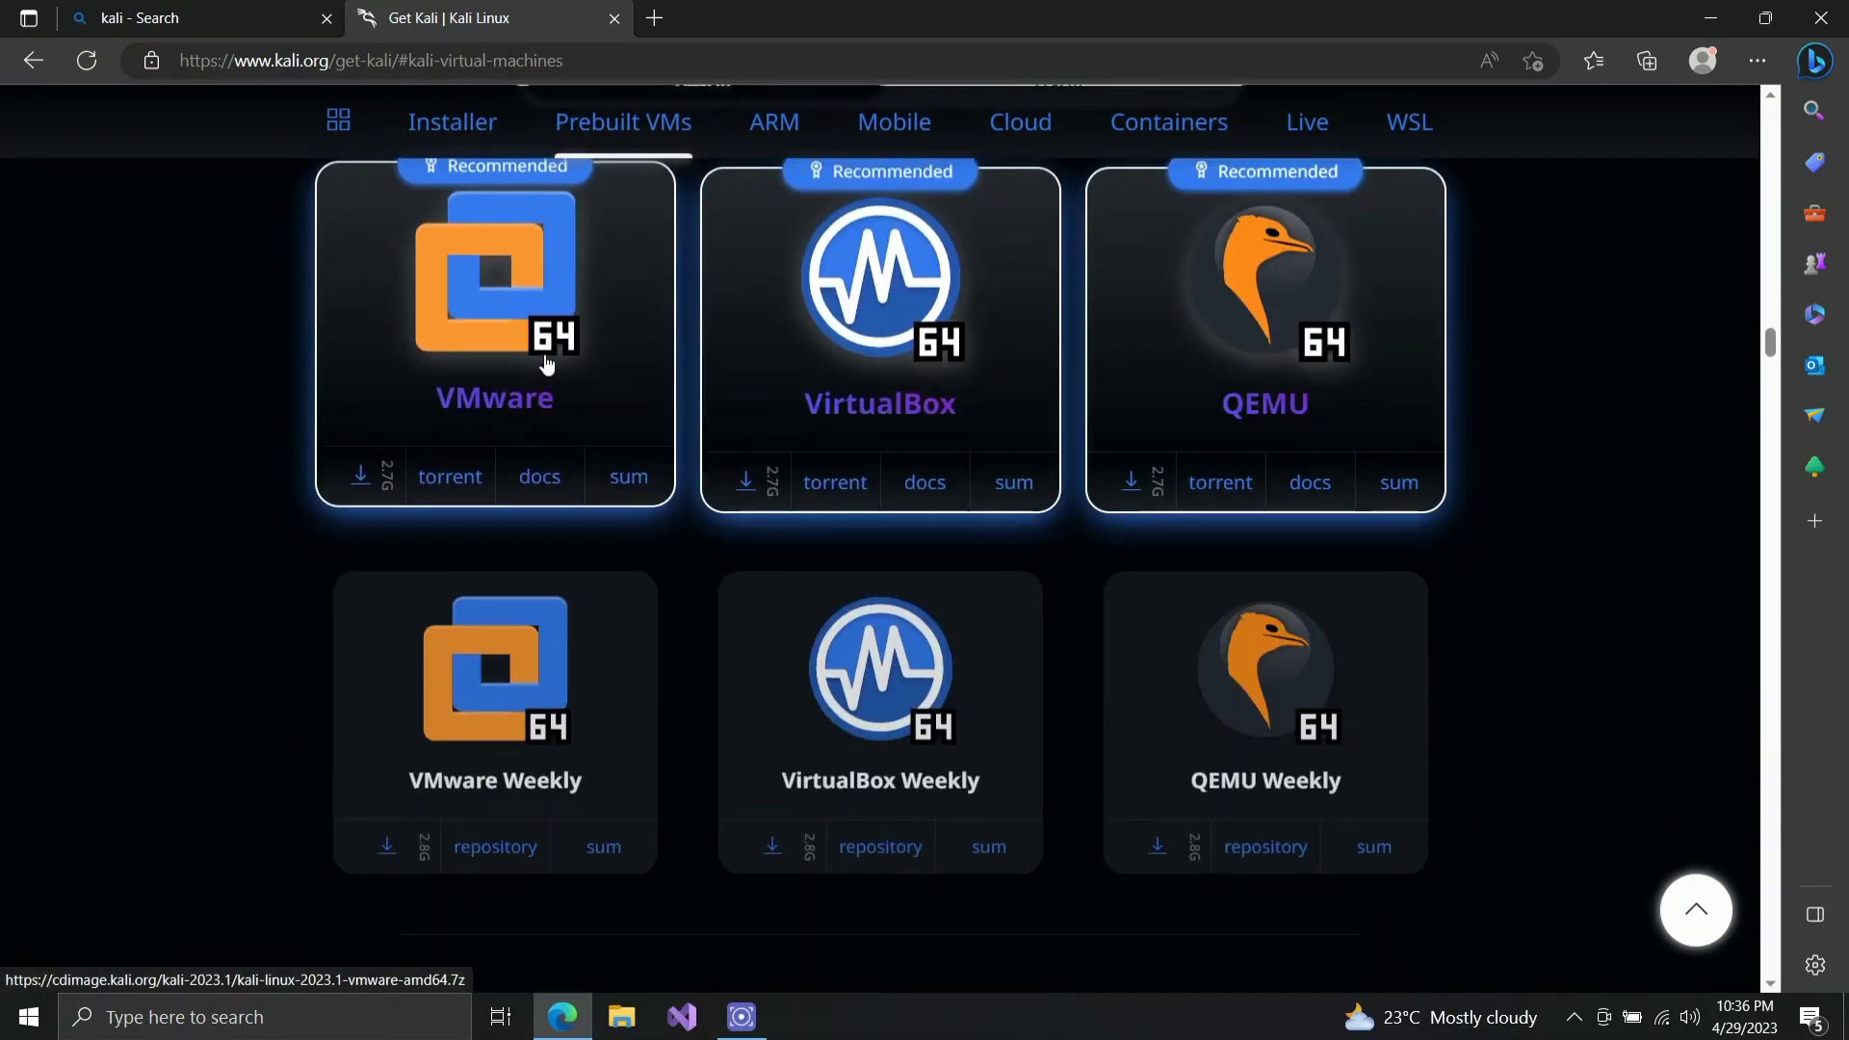
scroll(546, 363, up, 1)
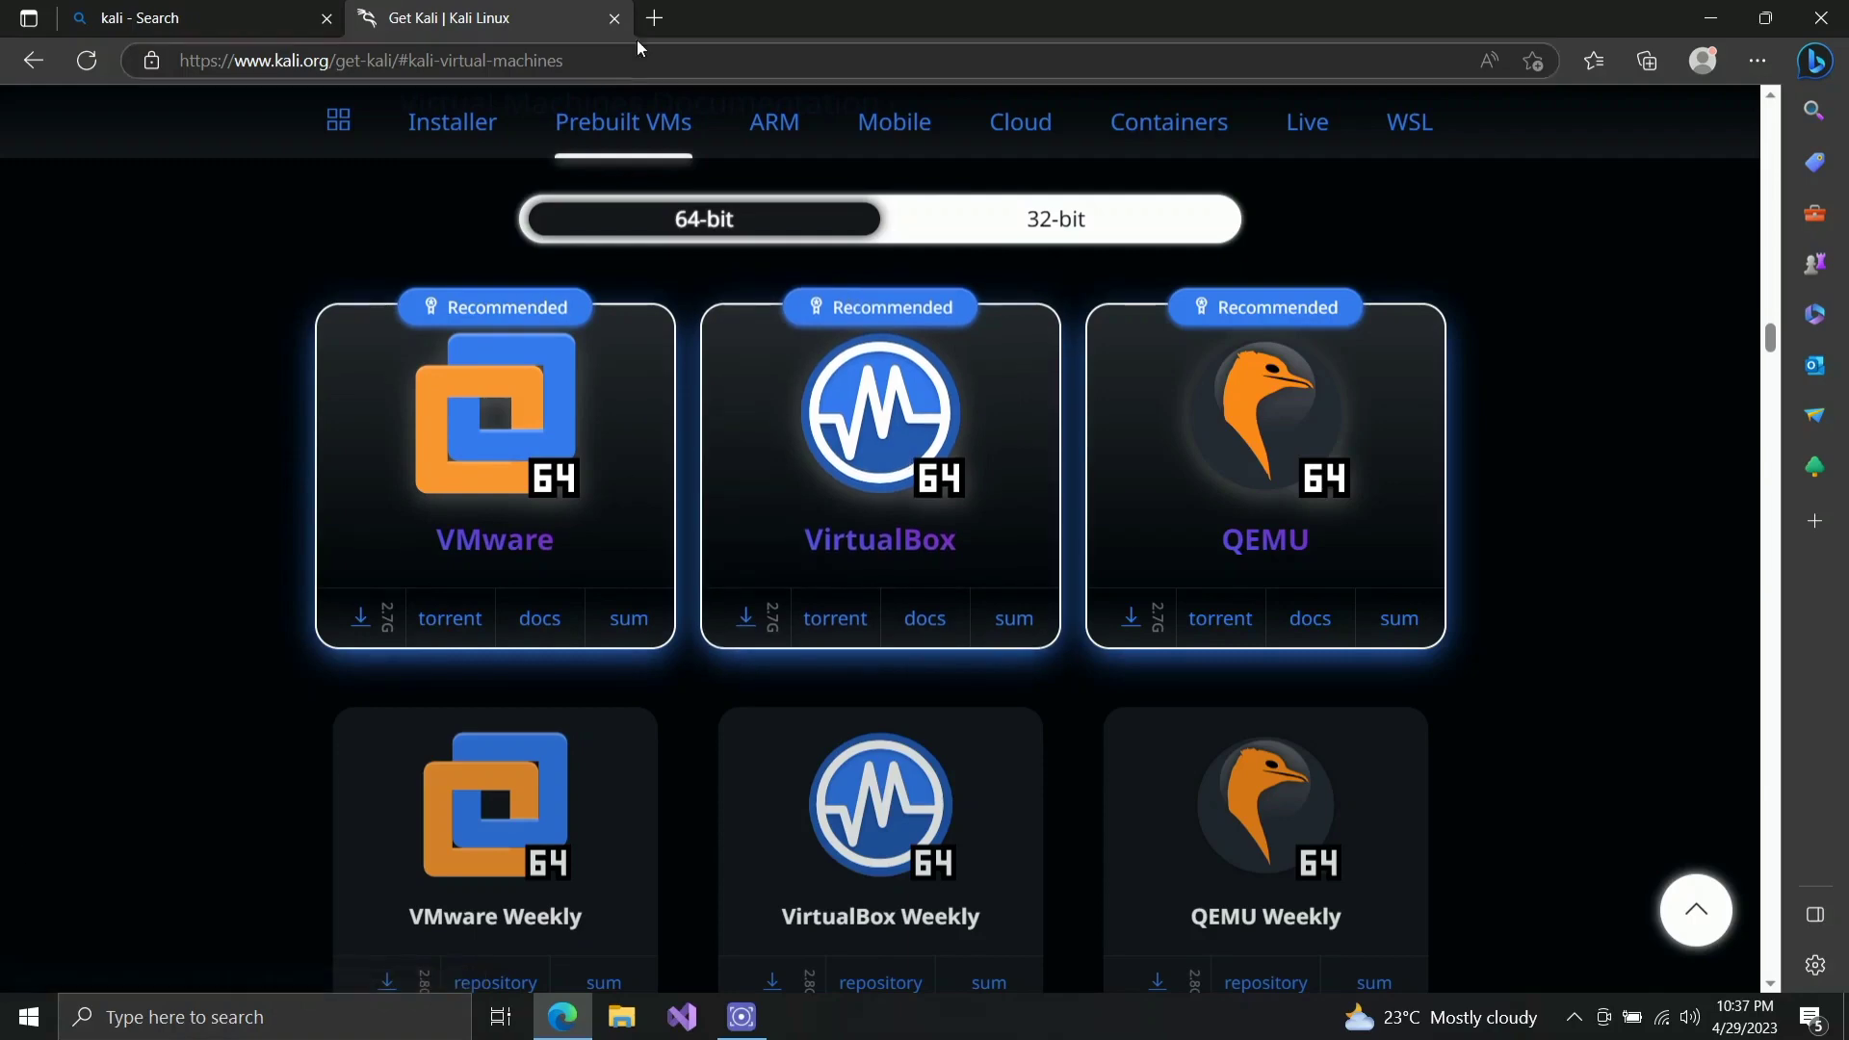
Step: Minimize the browser, open the properties of This PC from File Explorer and show the About page full screen
click(1709, 18)
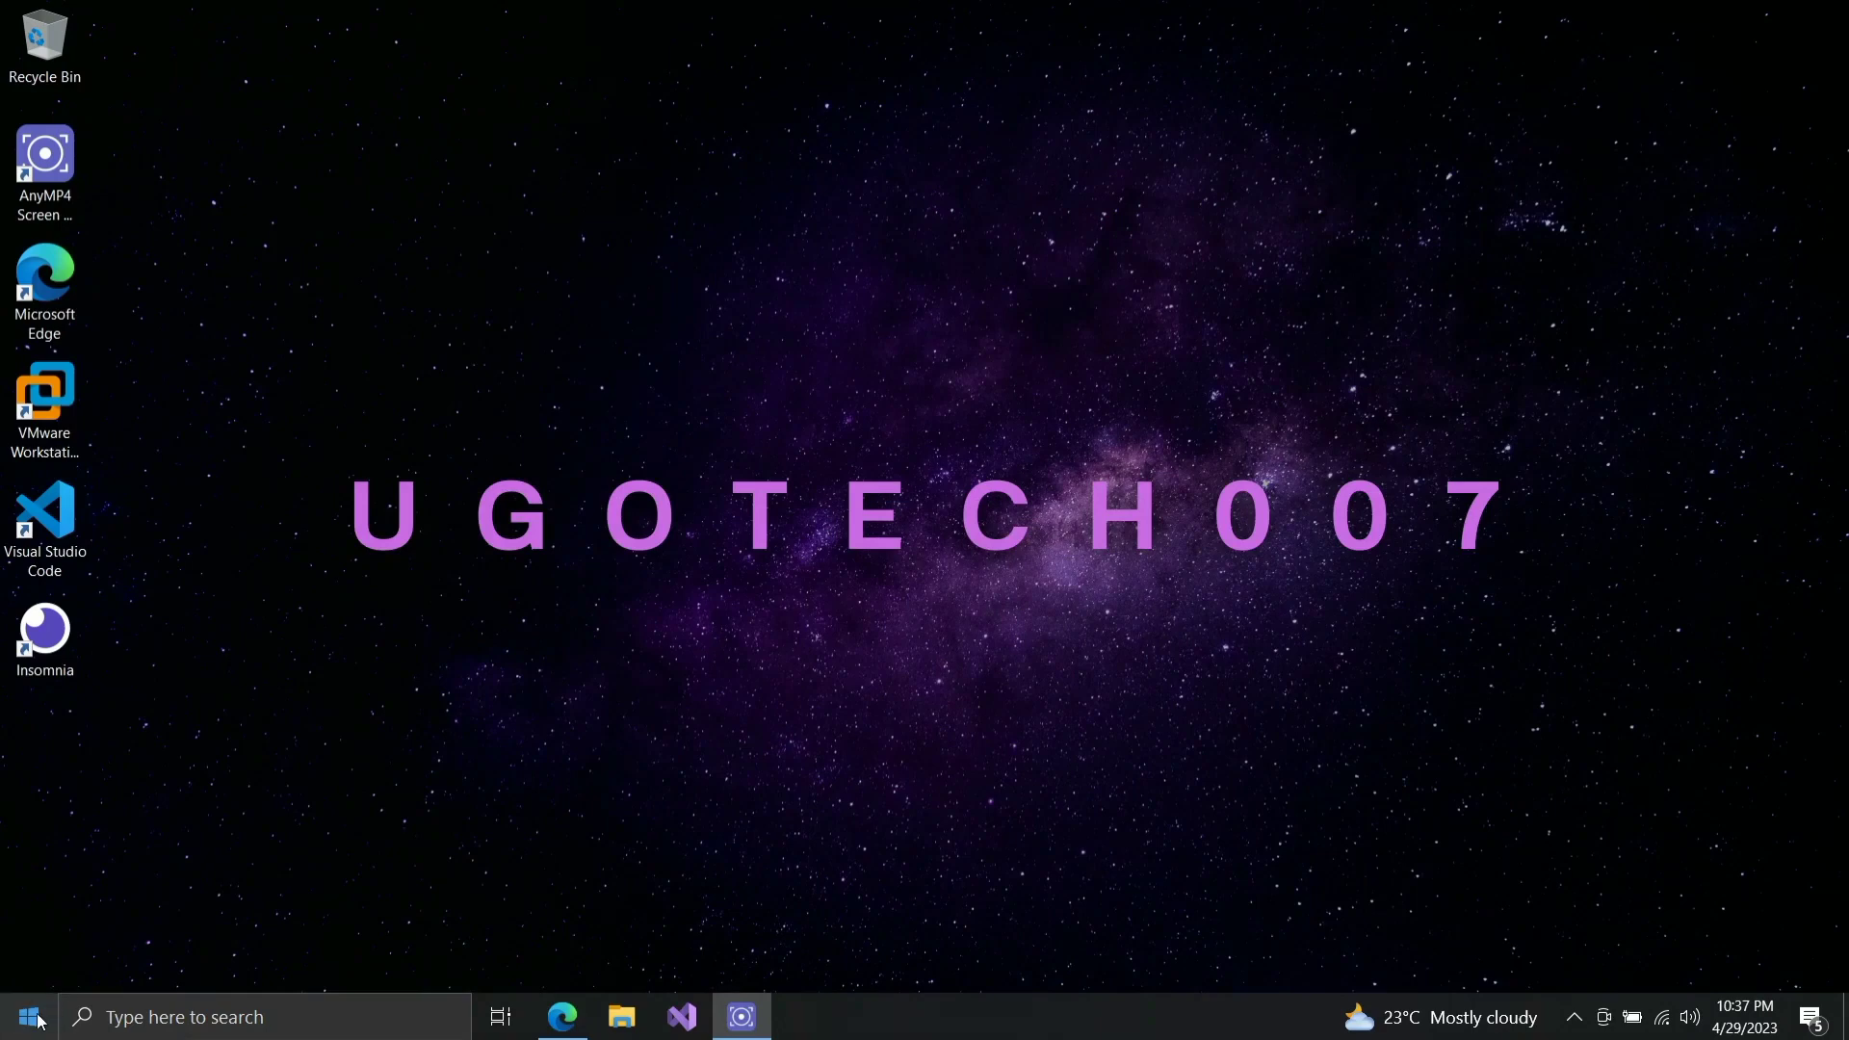
click(622, 1017)
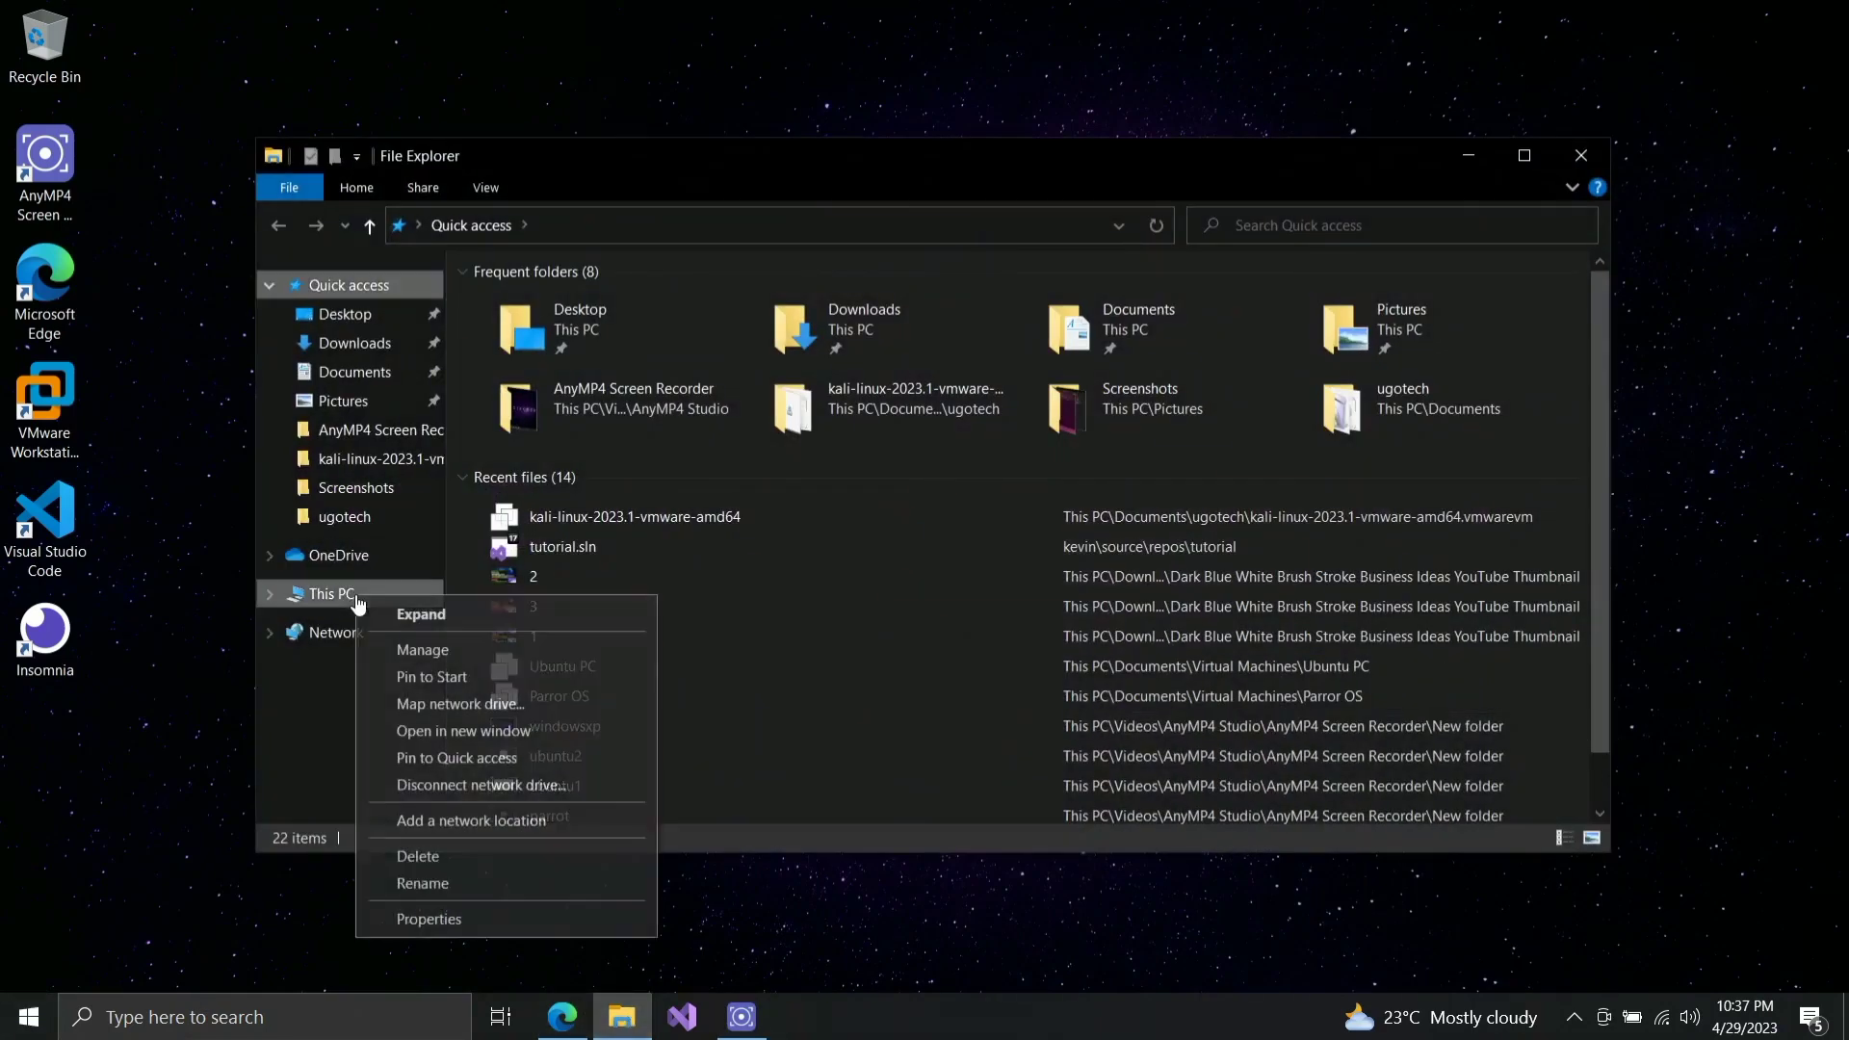
right_click(359, 603)
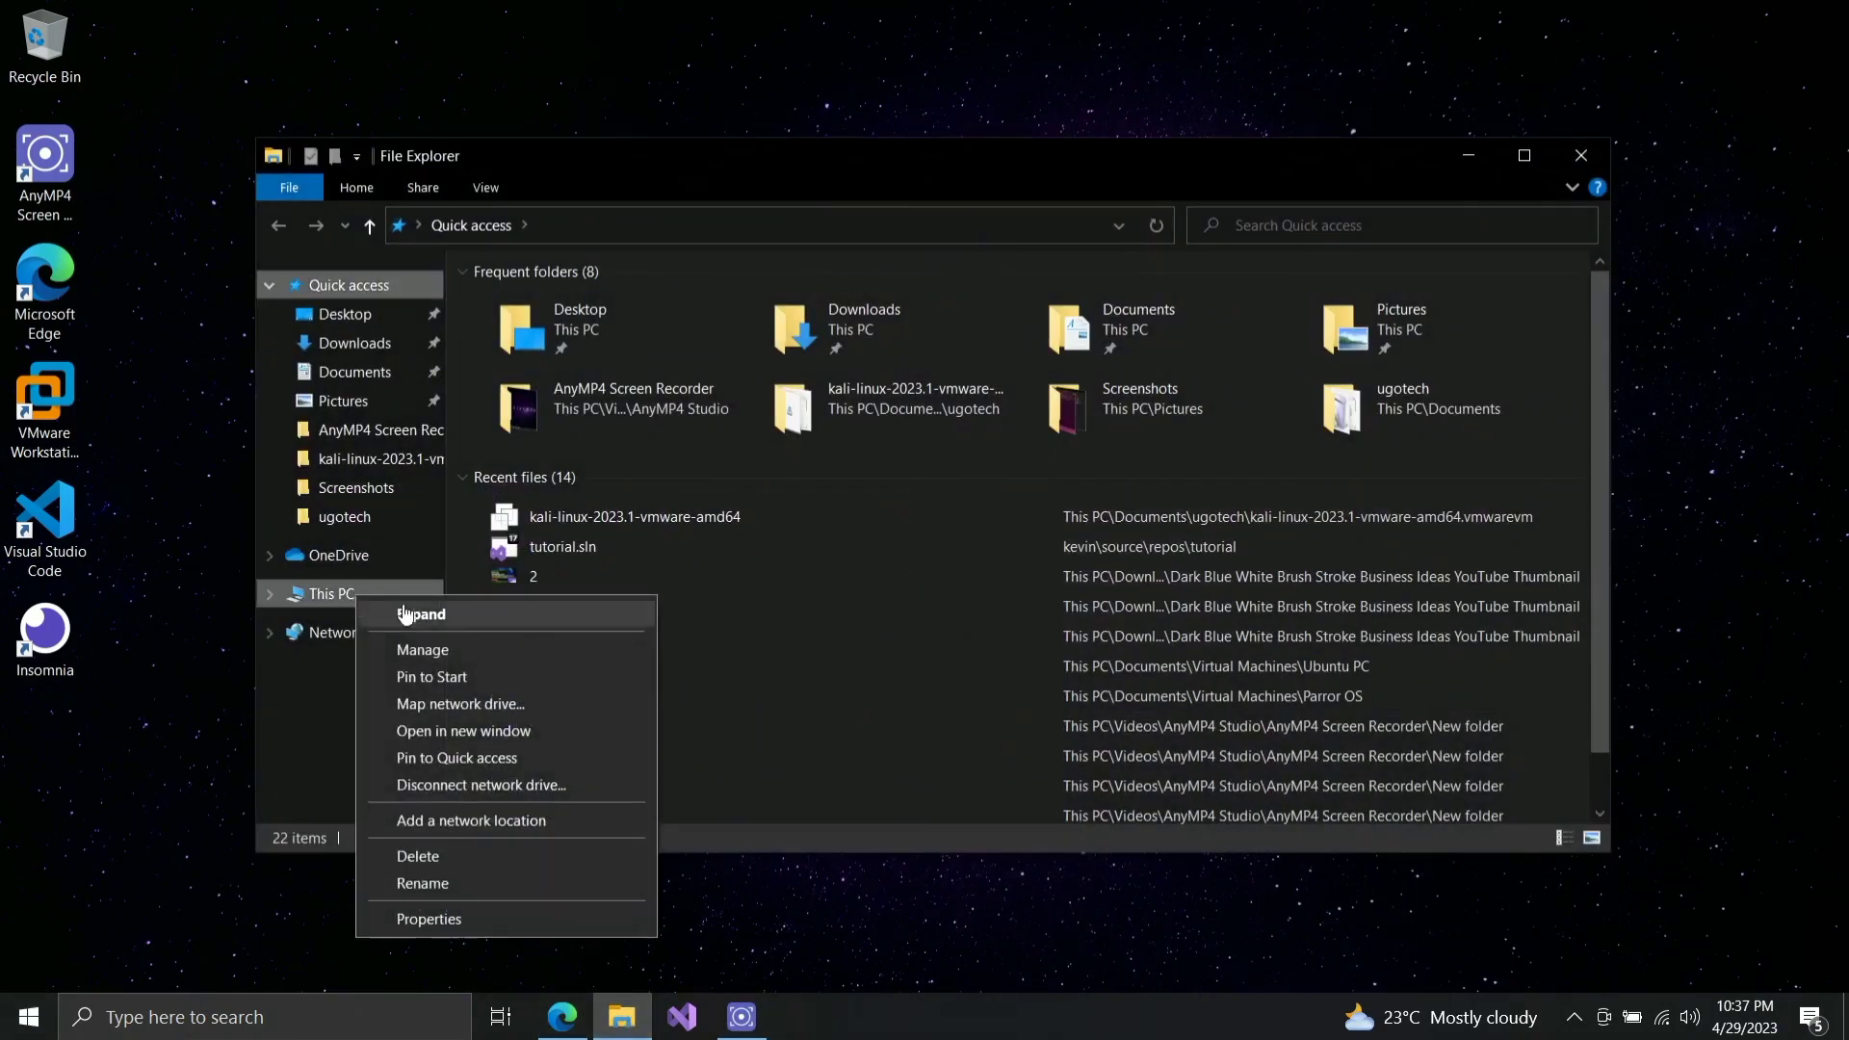
click(459, 923)
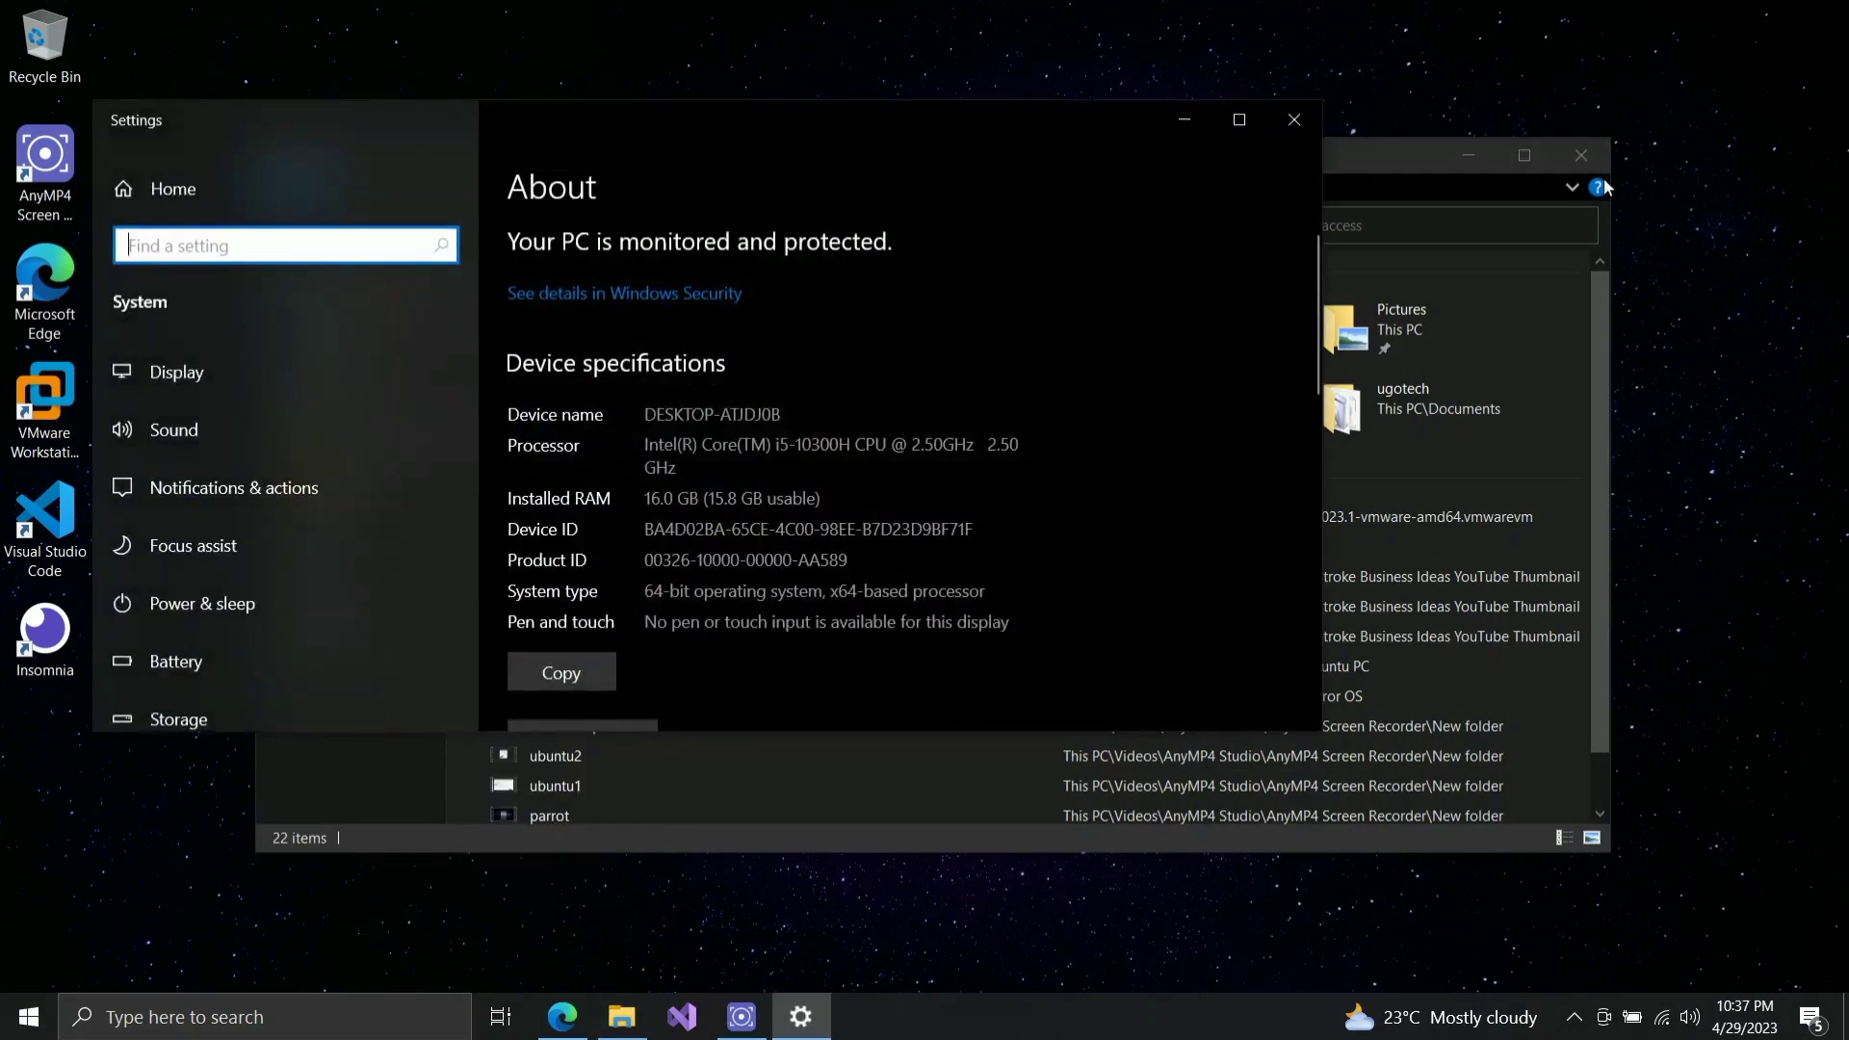
click(1525, 155)
click(1761, 14)
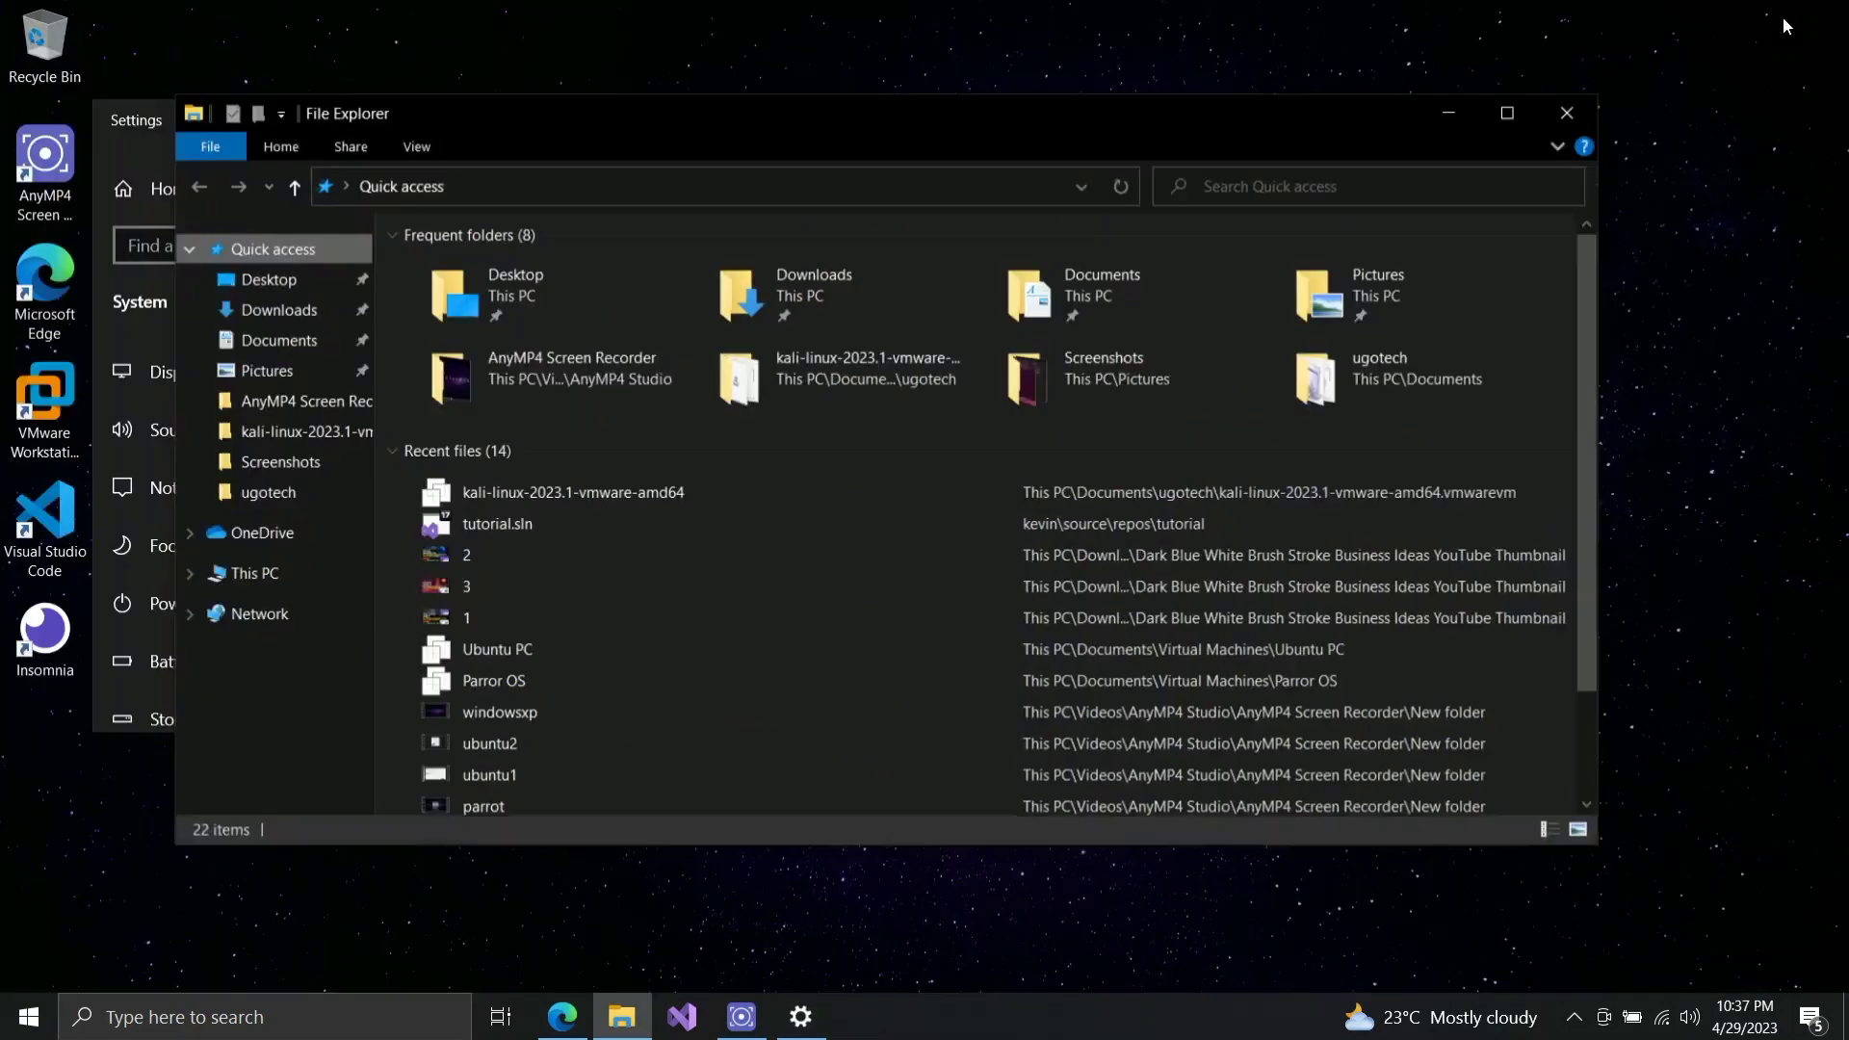
click(1459, 154)
click(1252, 123)
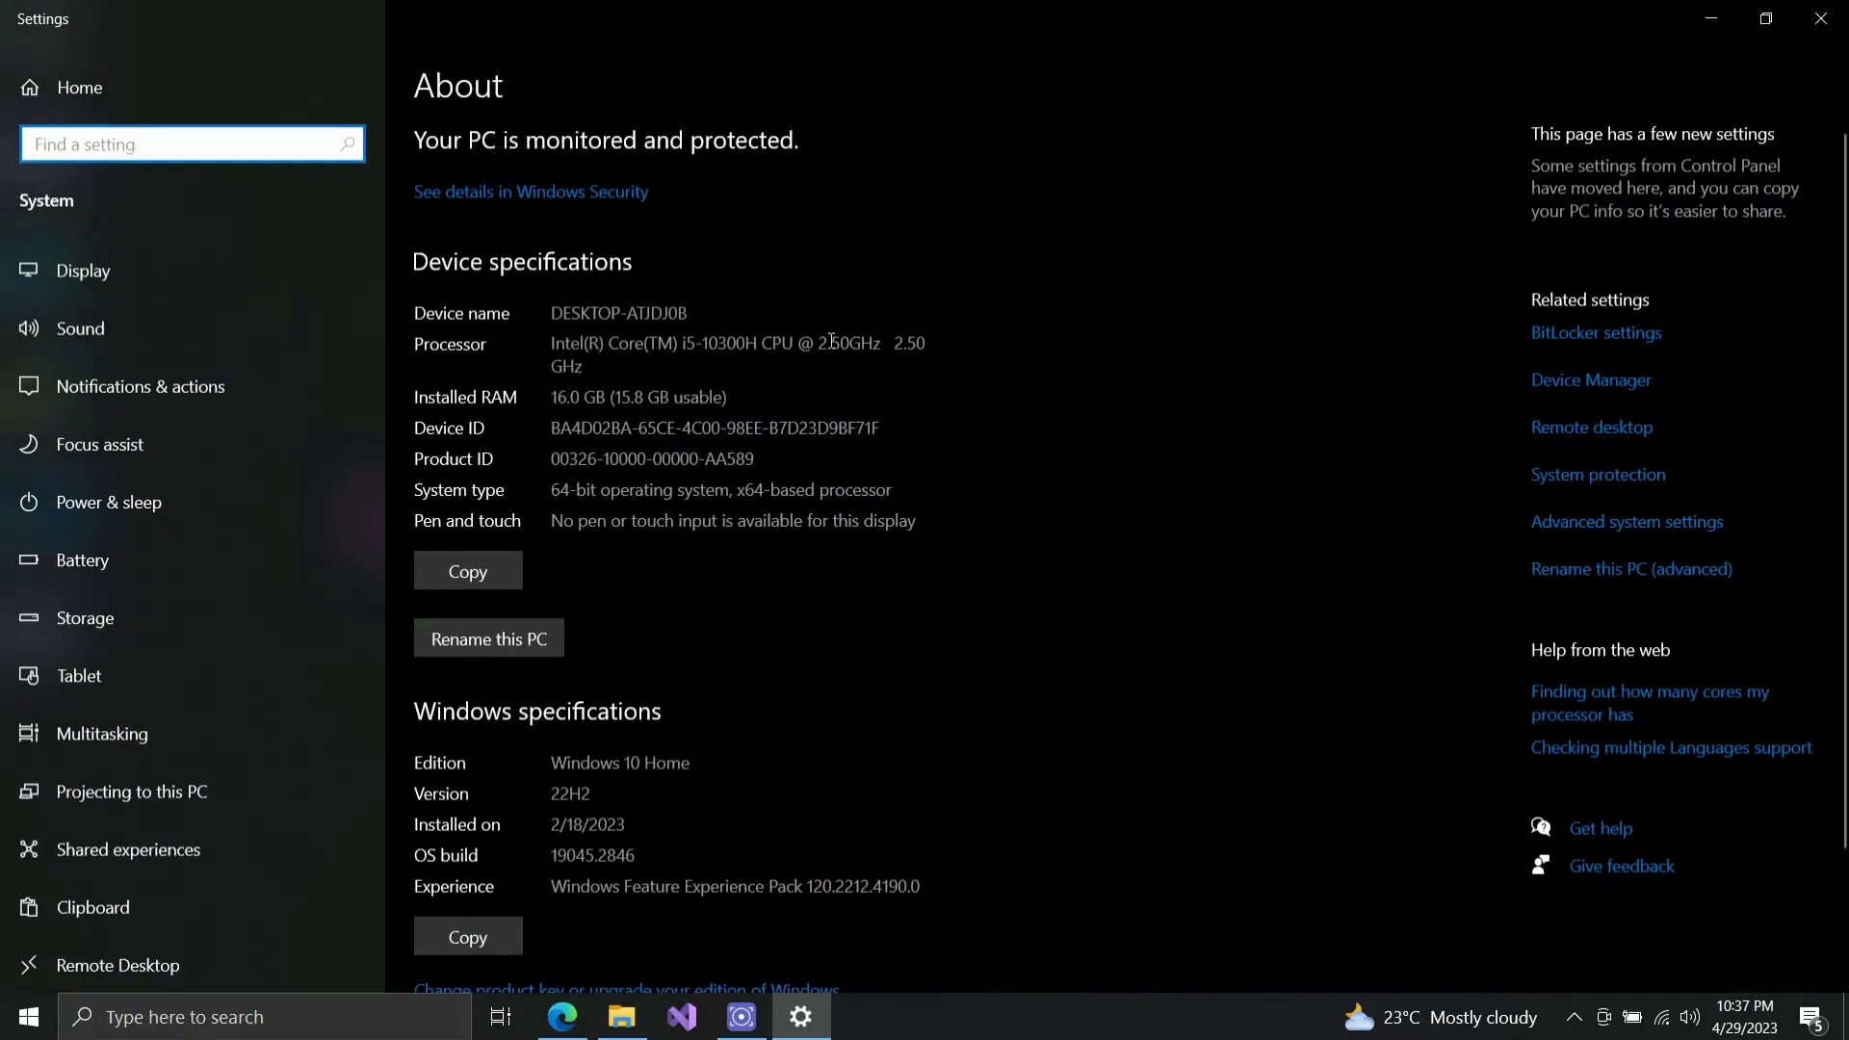
Step: Check the installed RAM and the system type in the device specifications, and close Settings
drag(553, 397, 676, 397)
click(741, 396)
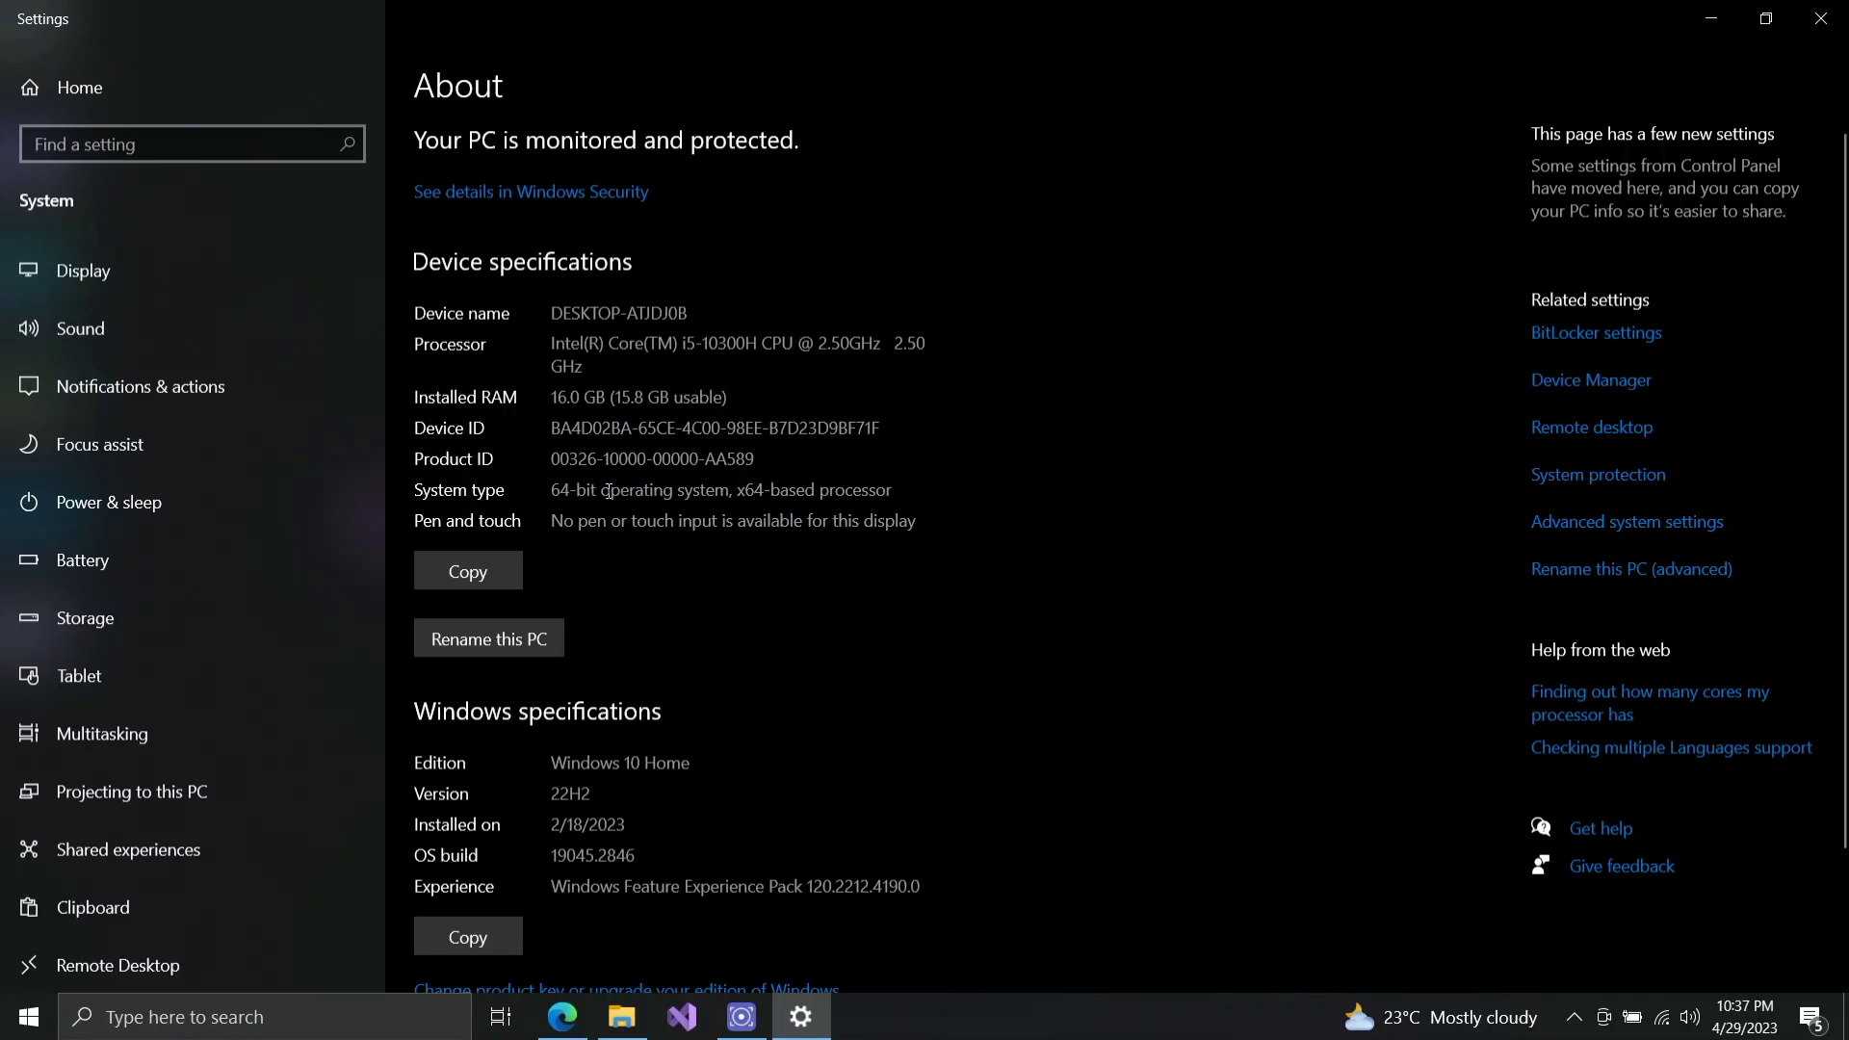
click(1827, 8)
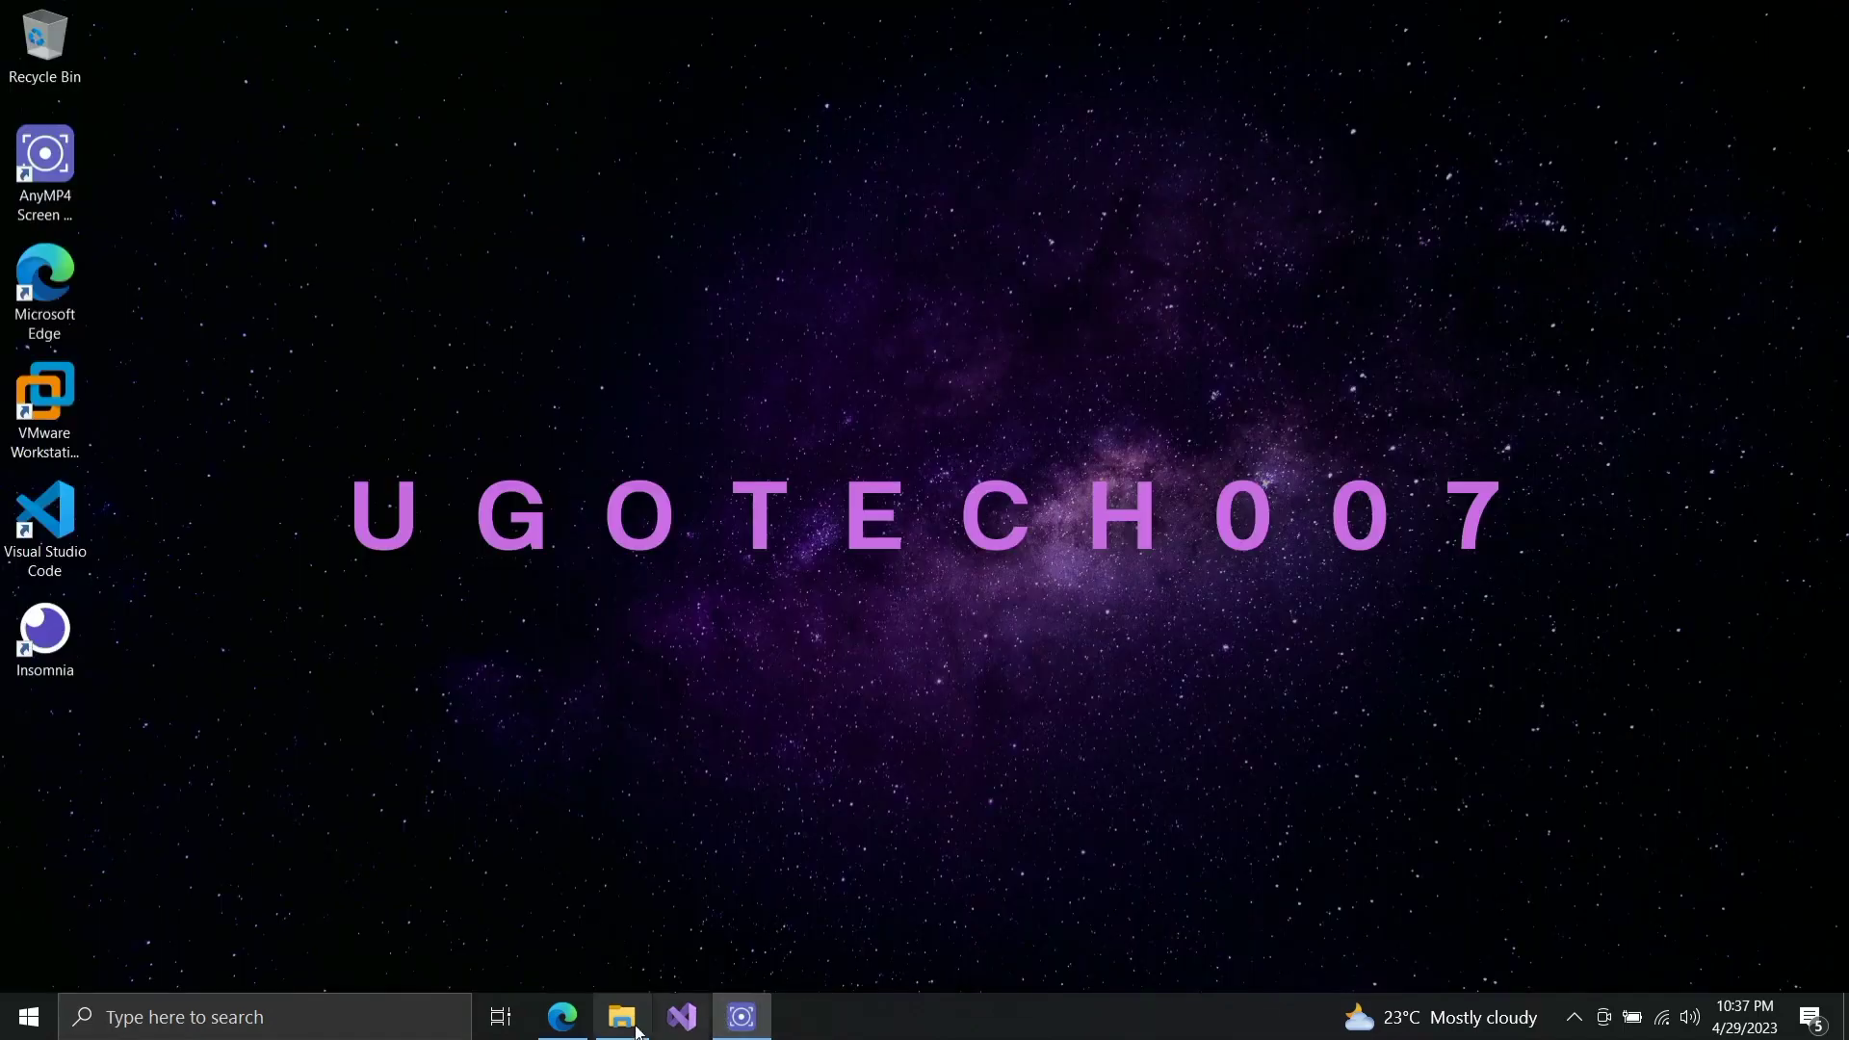
Step: Switch back to Microsoft Edge and start downloading the recommended 64-bit VMware image of Kali Linux
click(563, 1016)
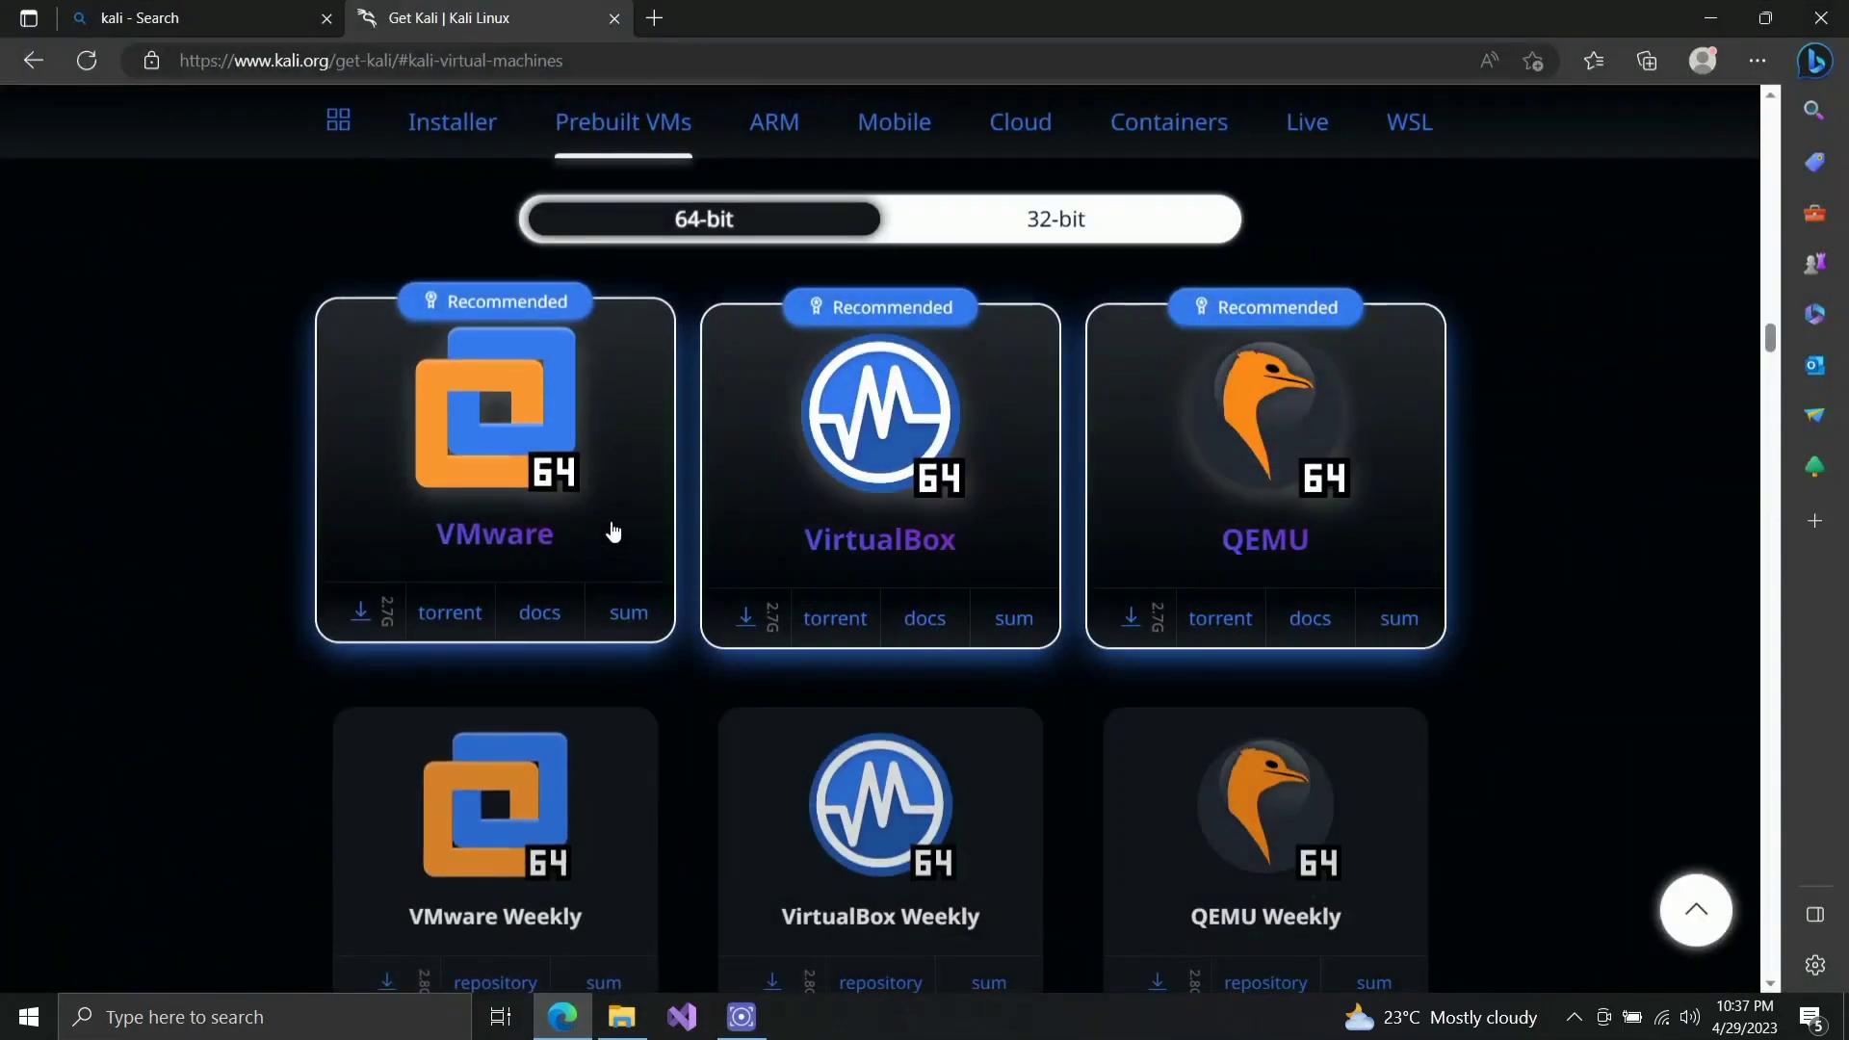
scroll(563, 544, down, 4)
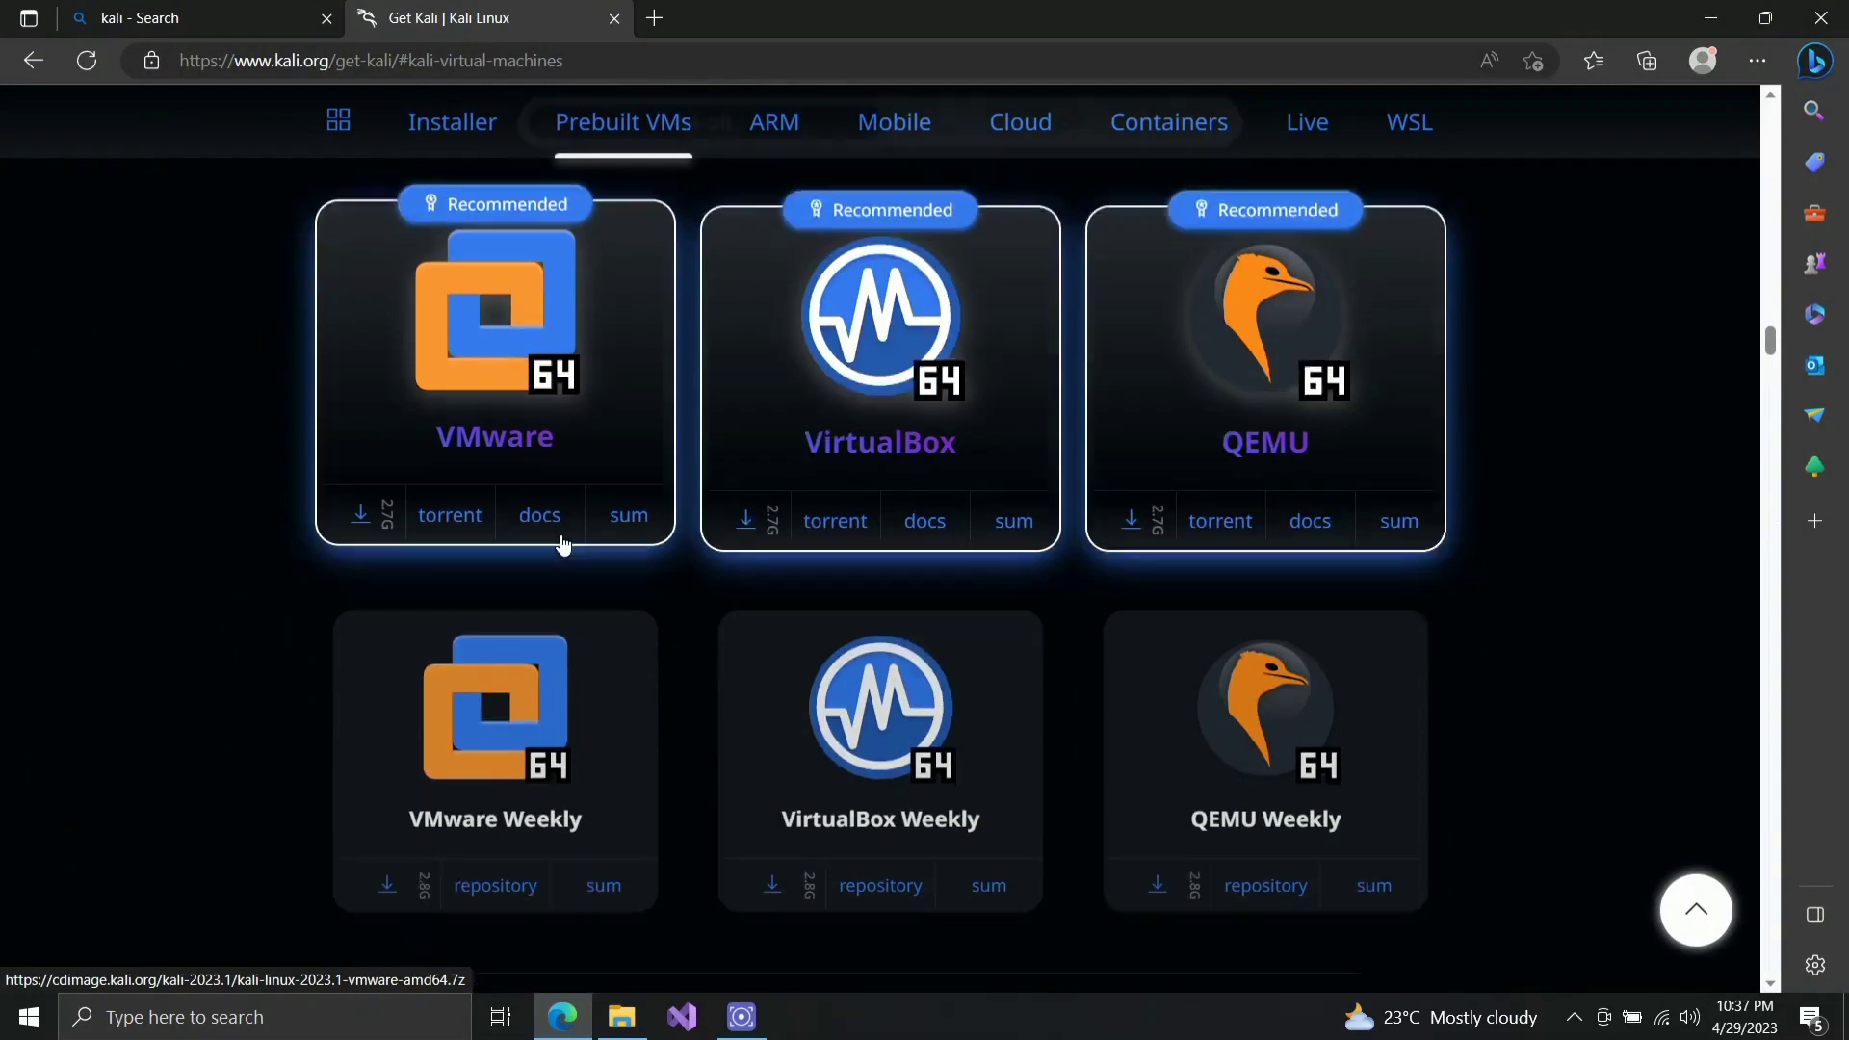
scroll(563, 544, up, 4)
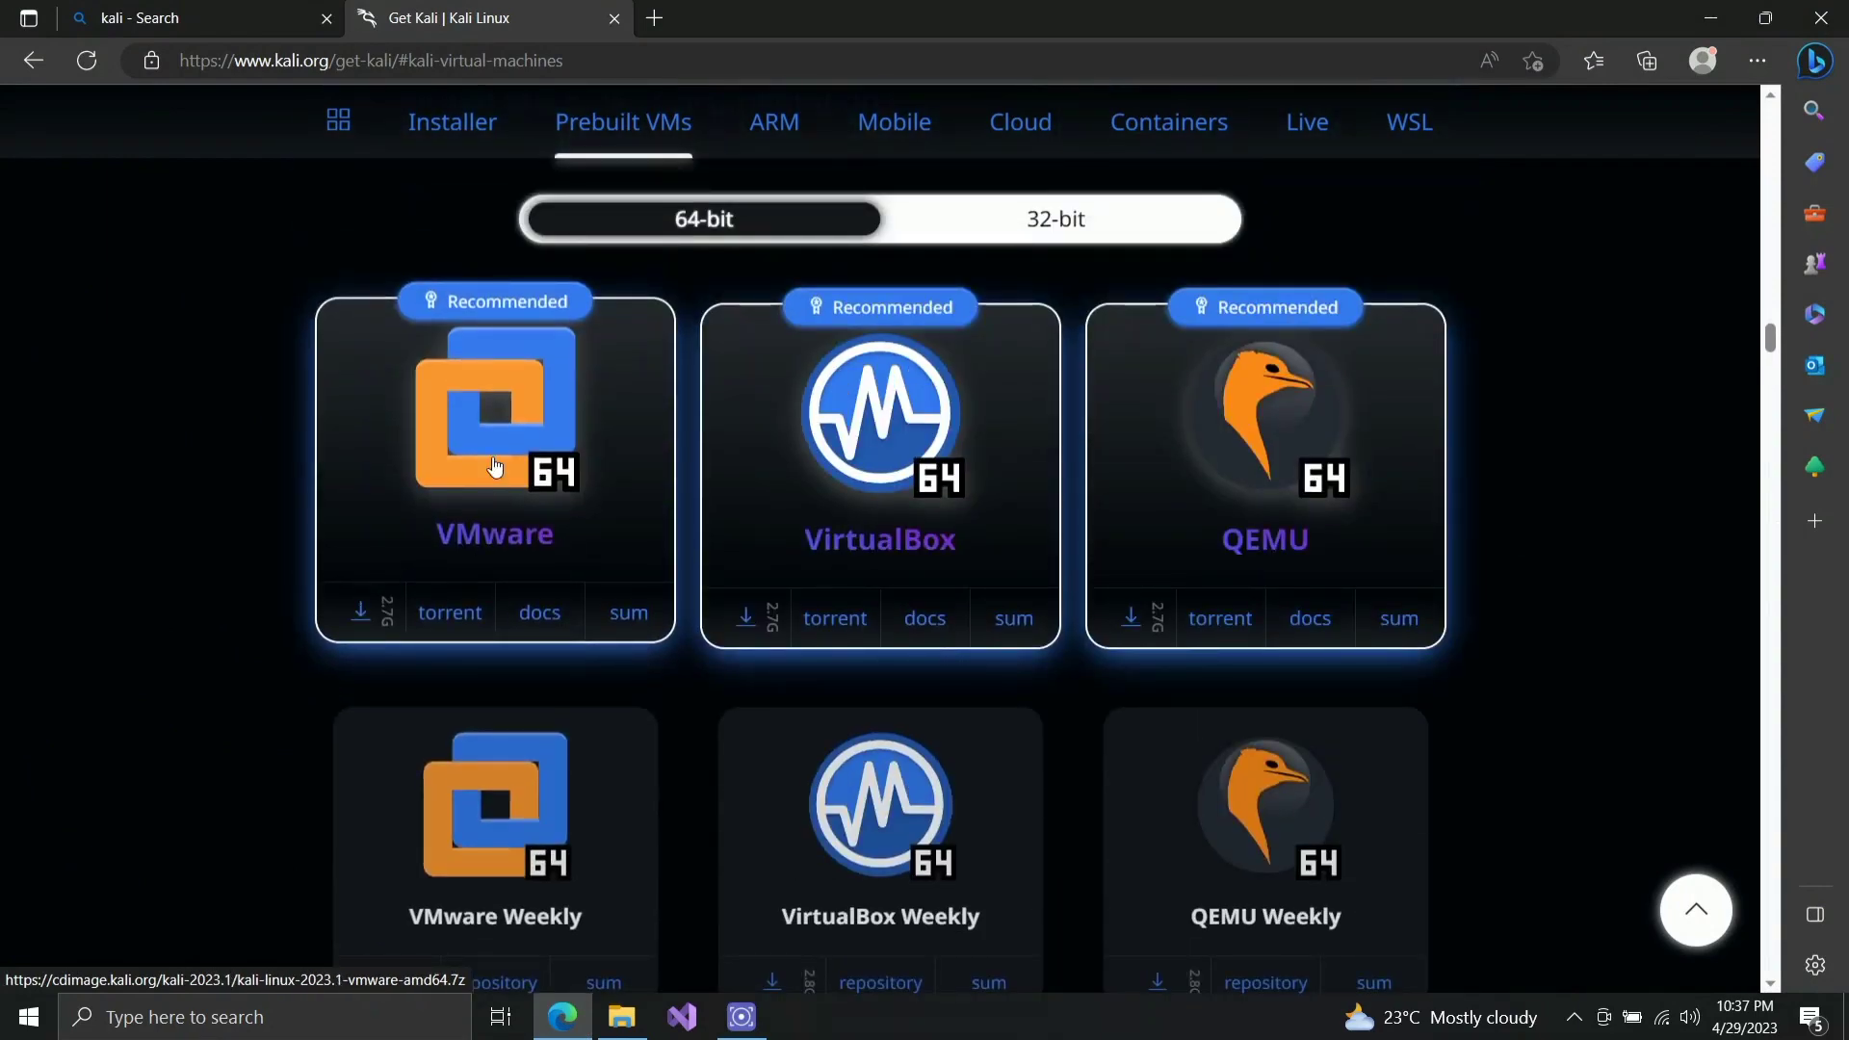
click(494, 467)
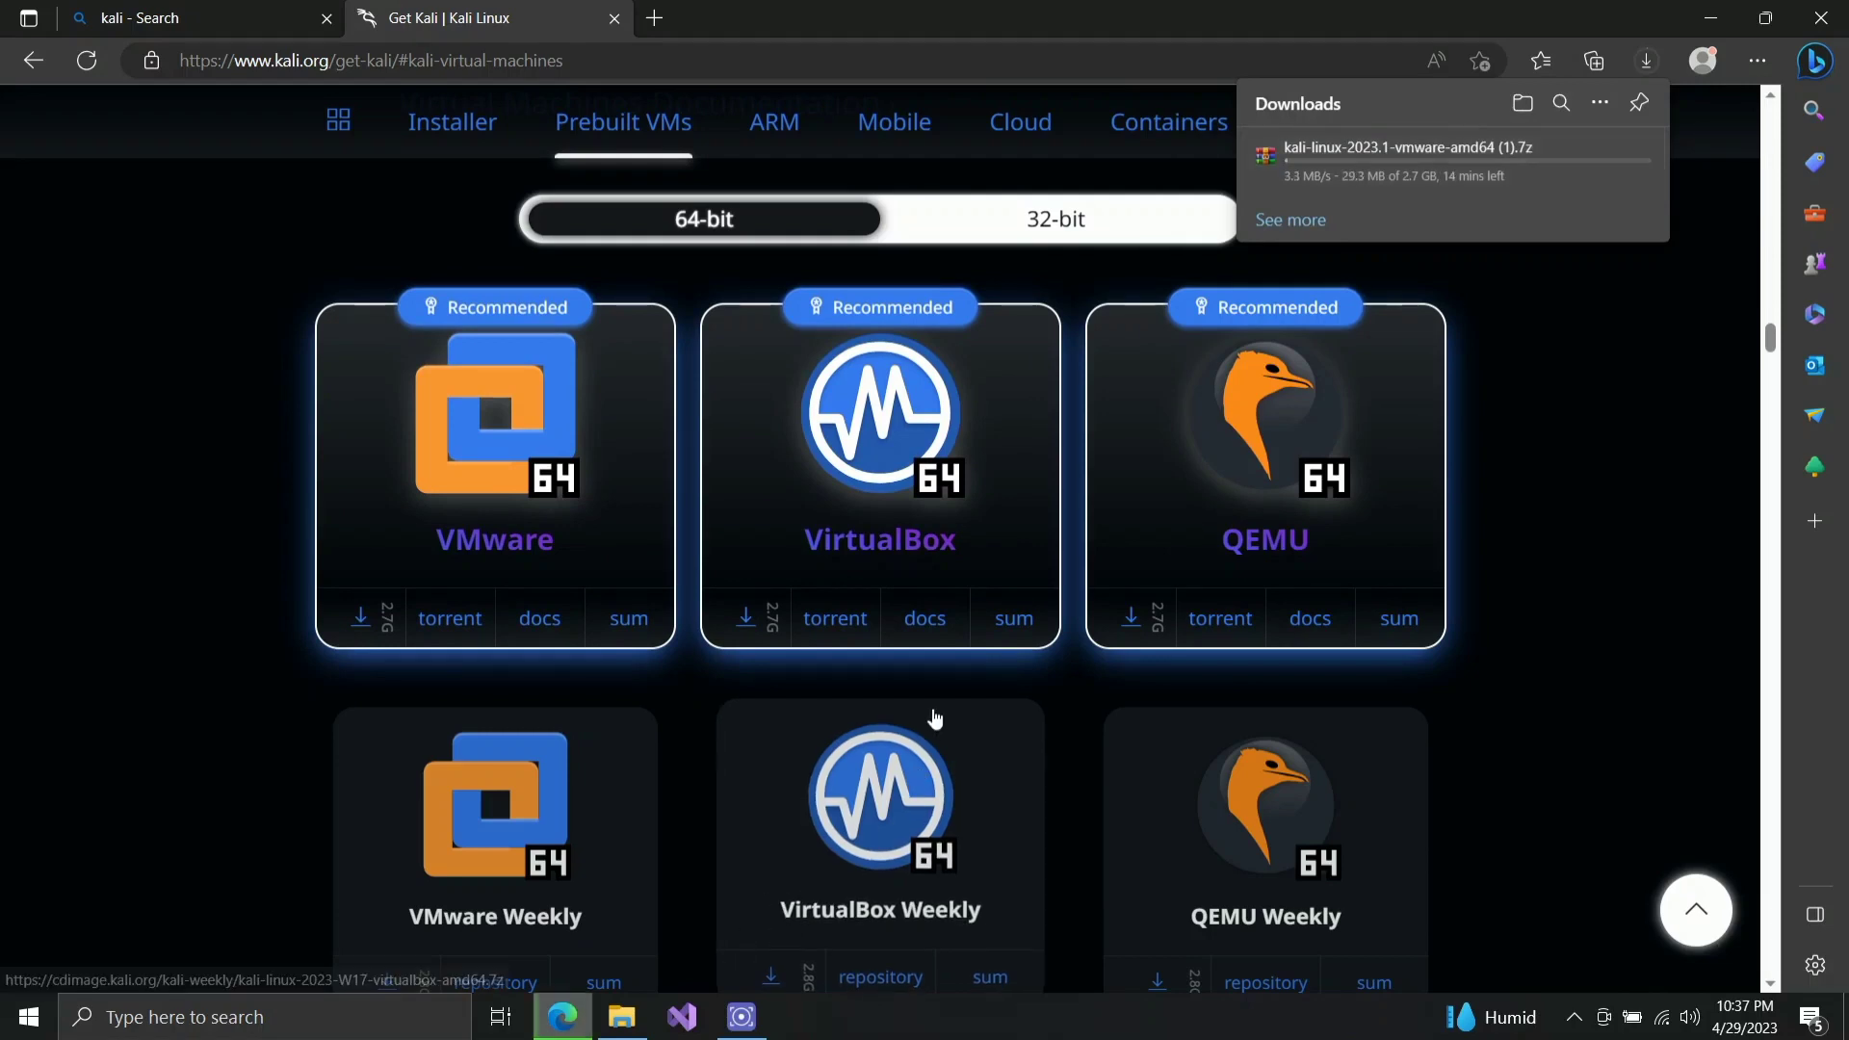
click(1658, 308)
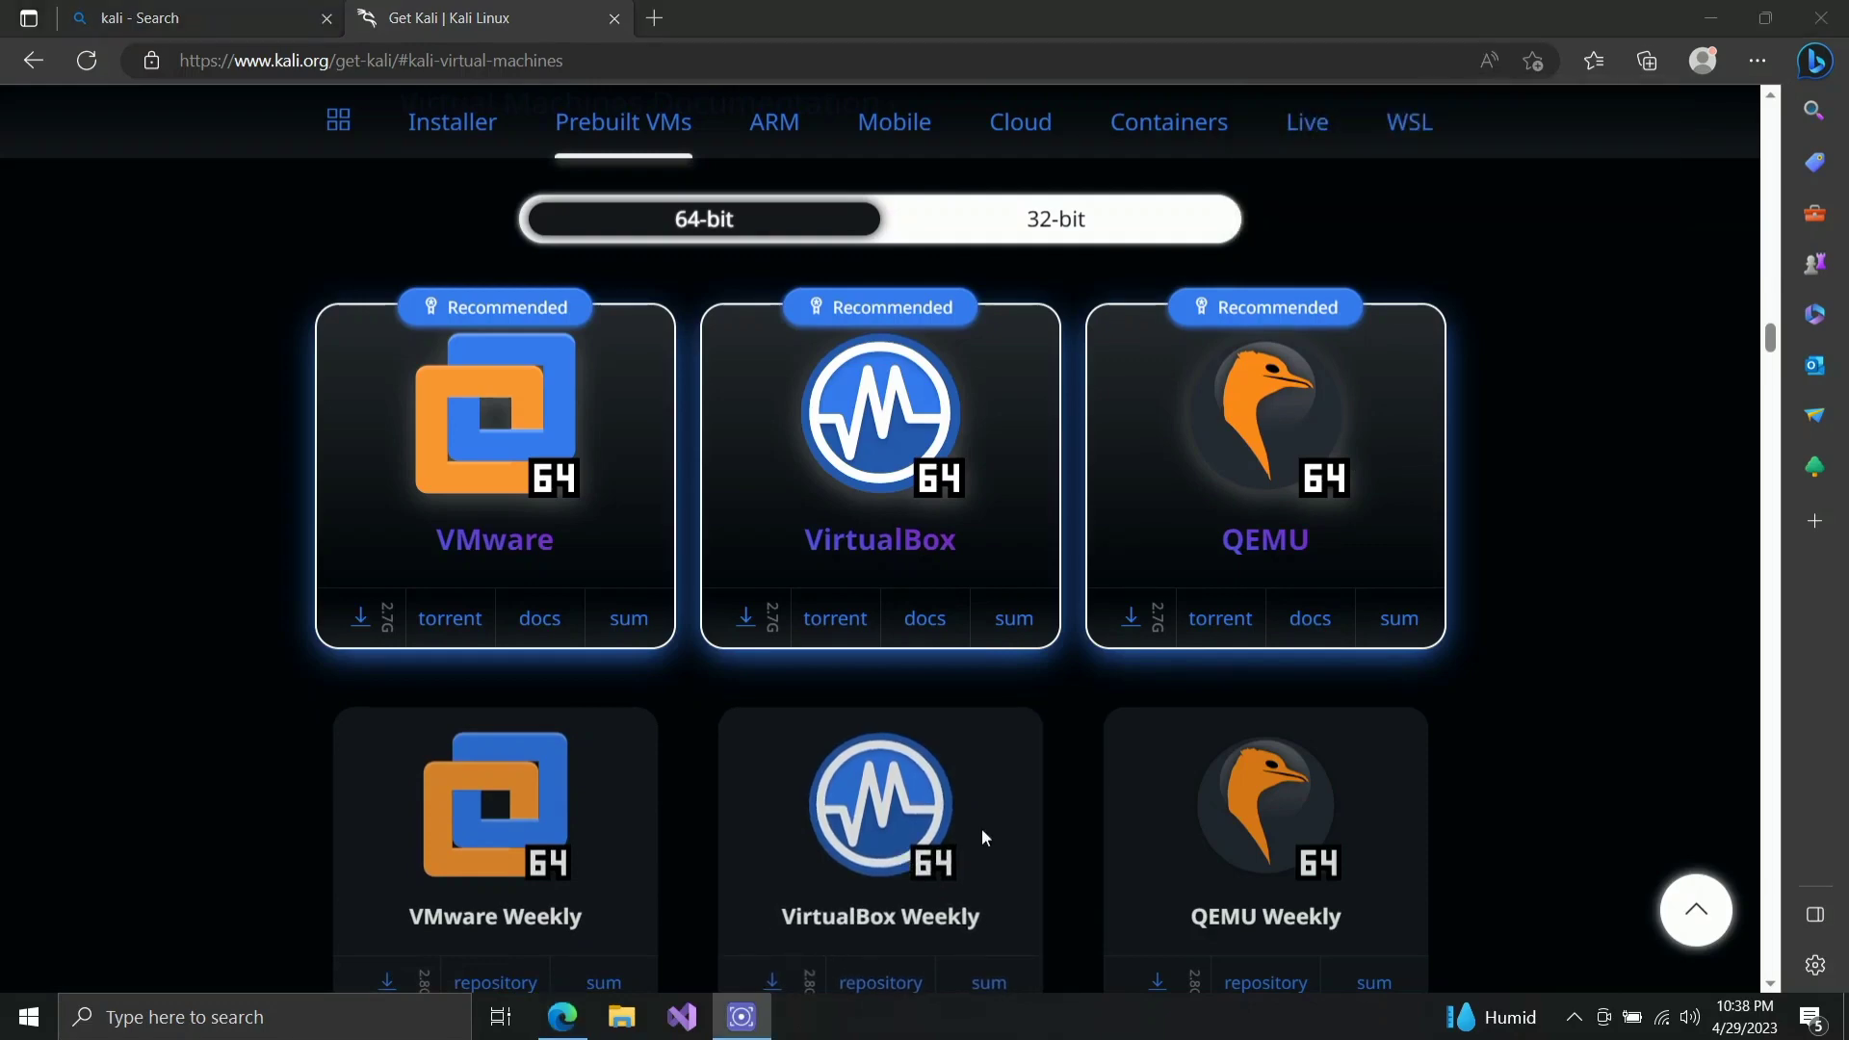
Step: Switch to File Explorer and open the Downloads folder to check the kali-linux-2023.1-vmware-amd64 archive
click(619, 1019)
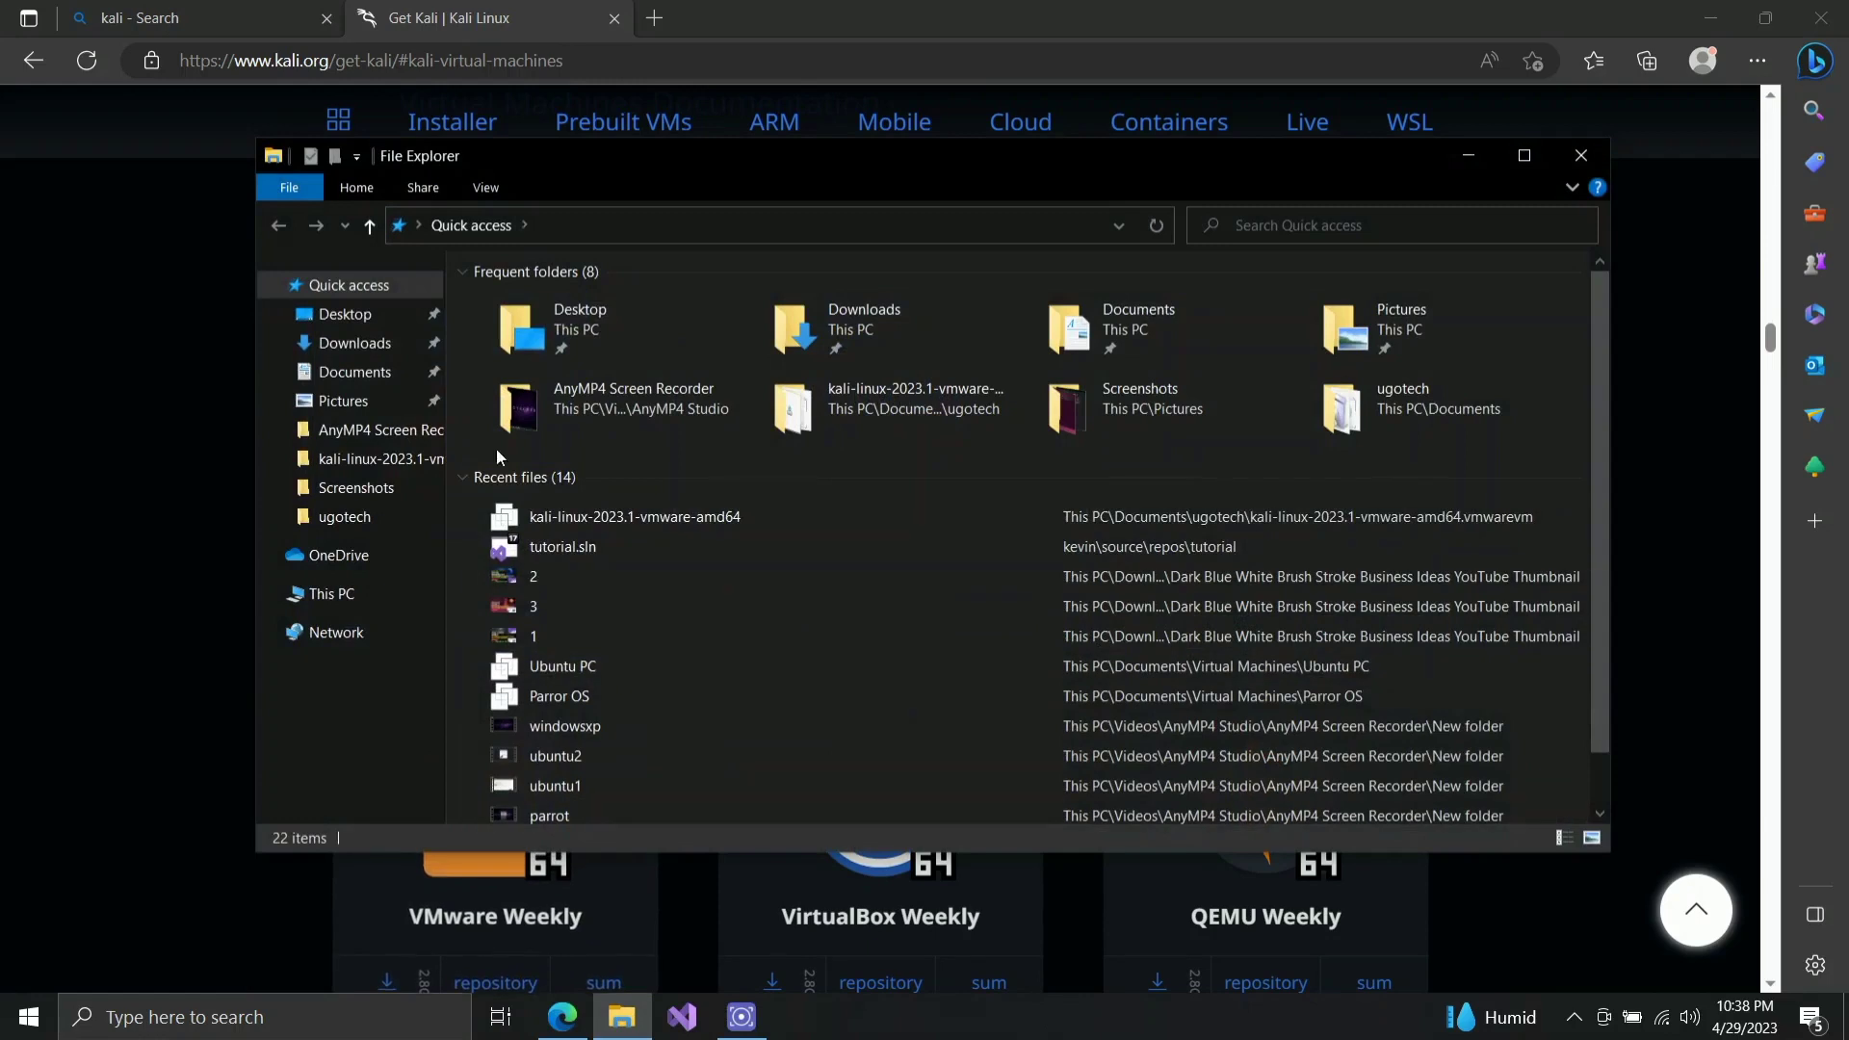
click(352, 316)
click(375, 349)
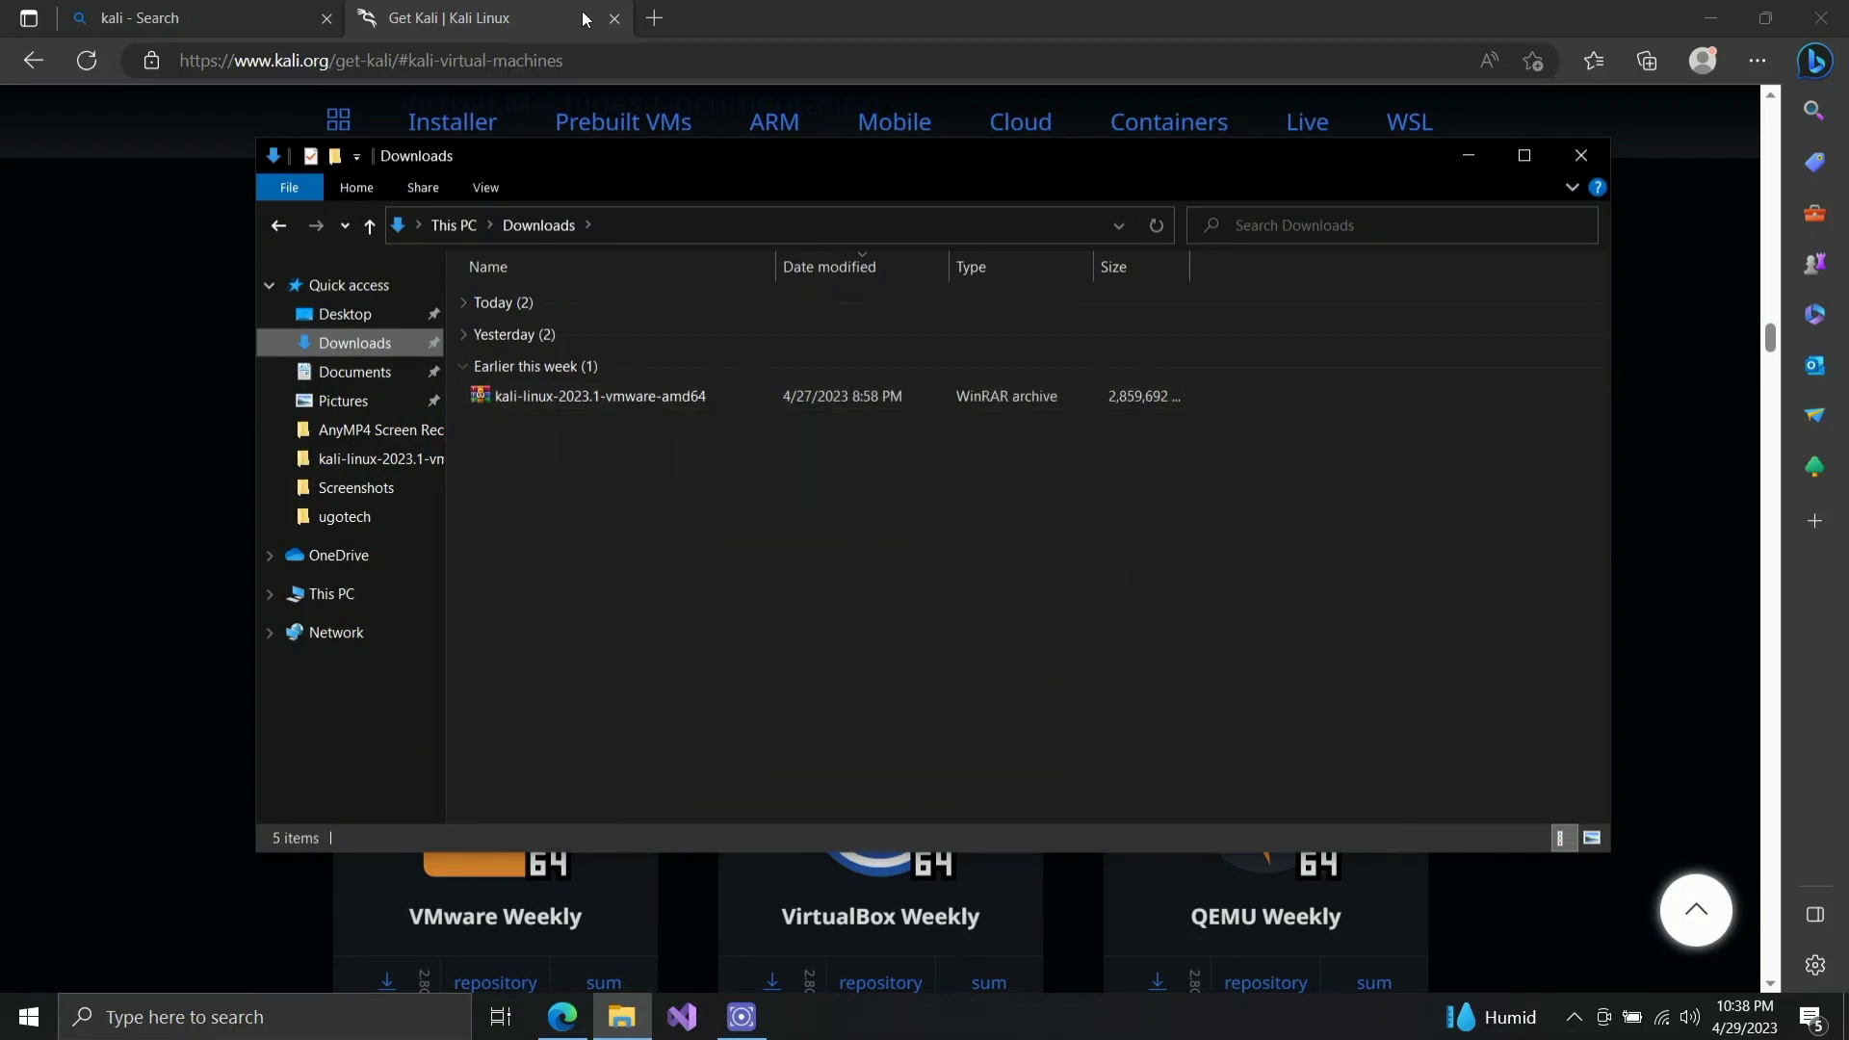
Step: Search the web for "winrar" in a new Microsoft Edge tab and bring the win-rar.com result into view
click(654, 17)
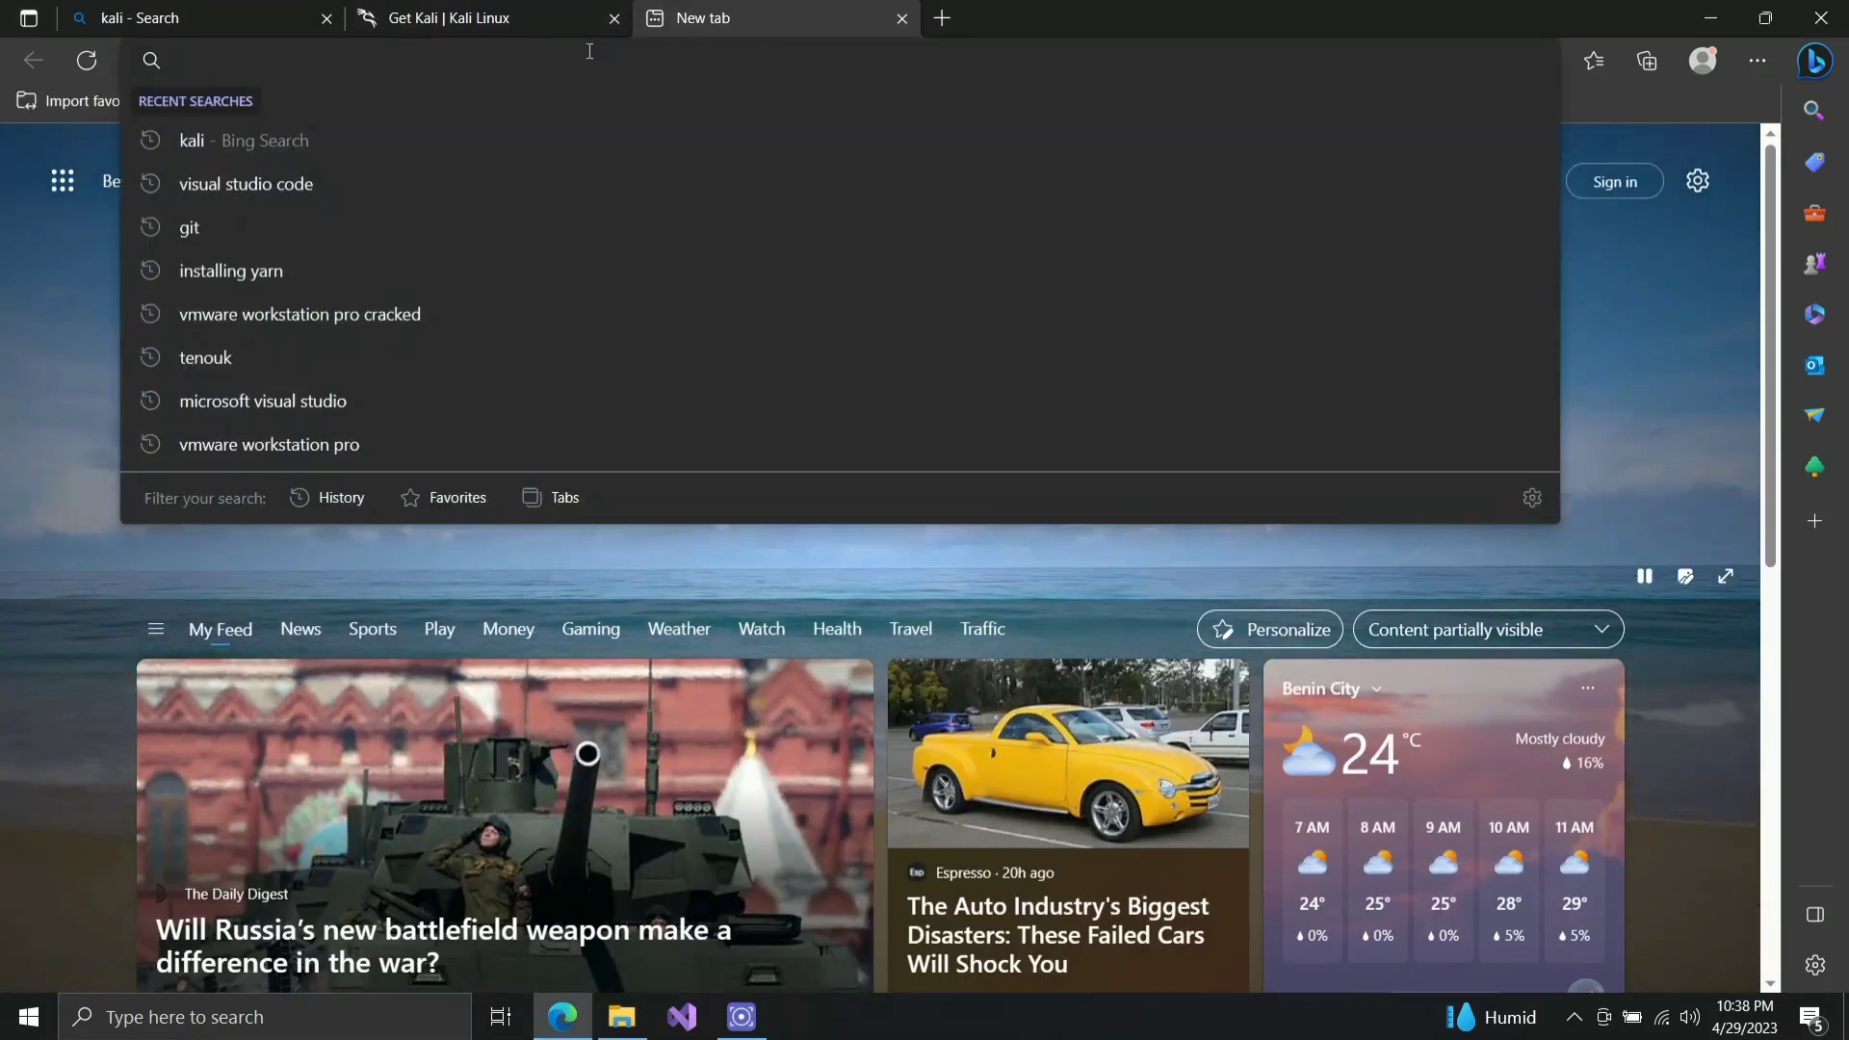
text(wind)
key(BackSpace)
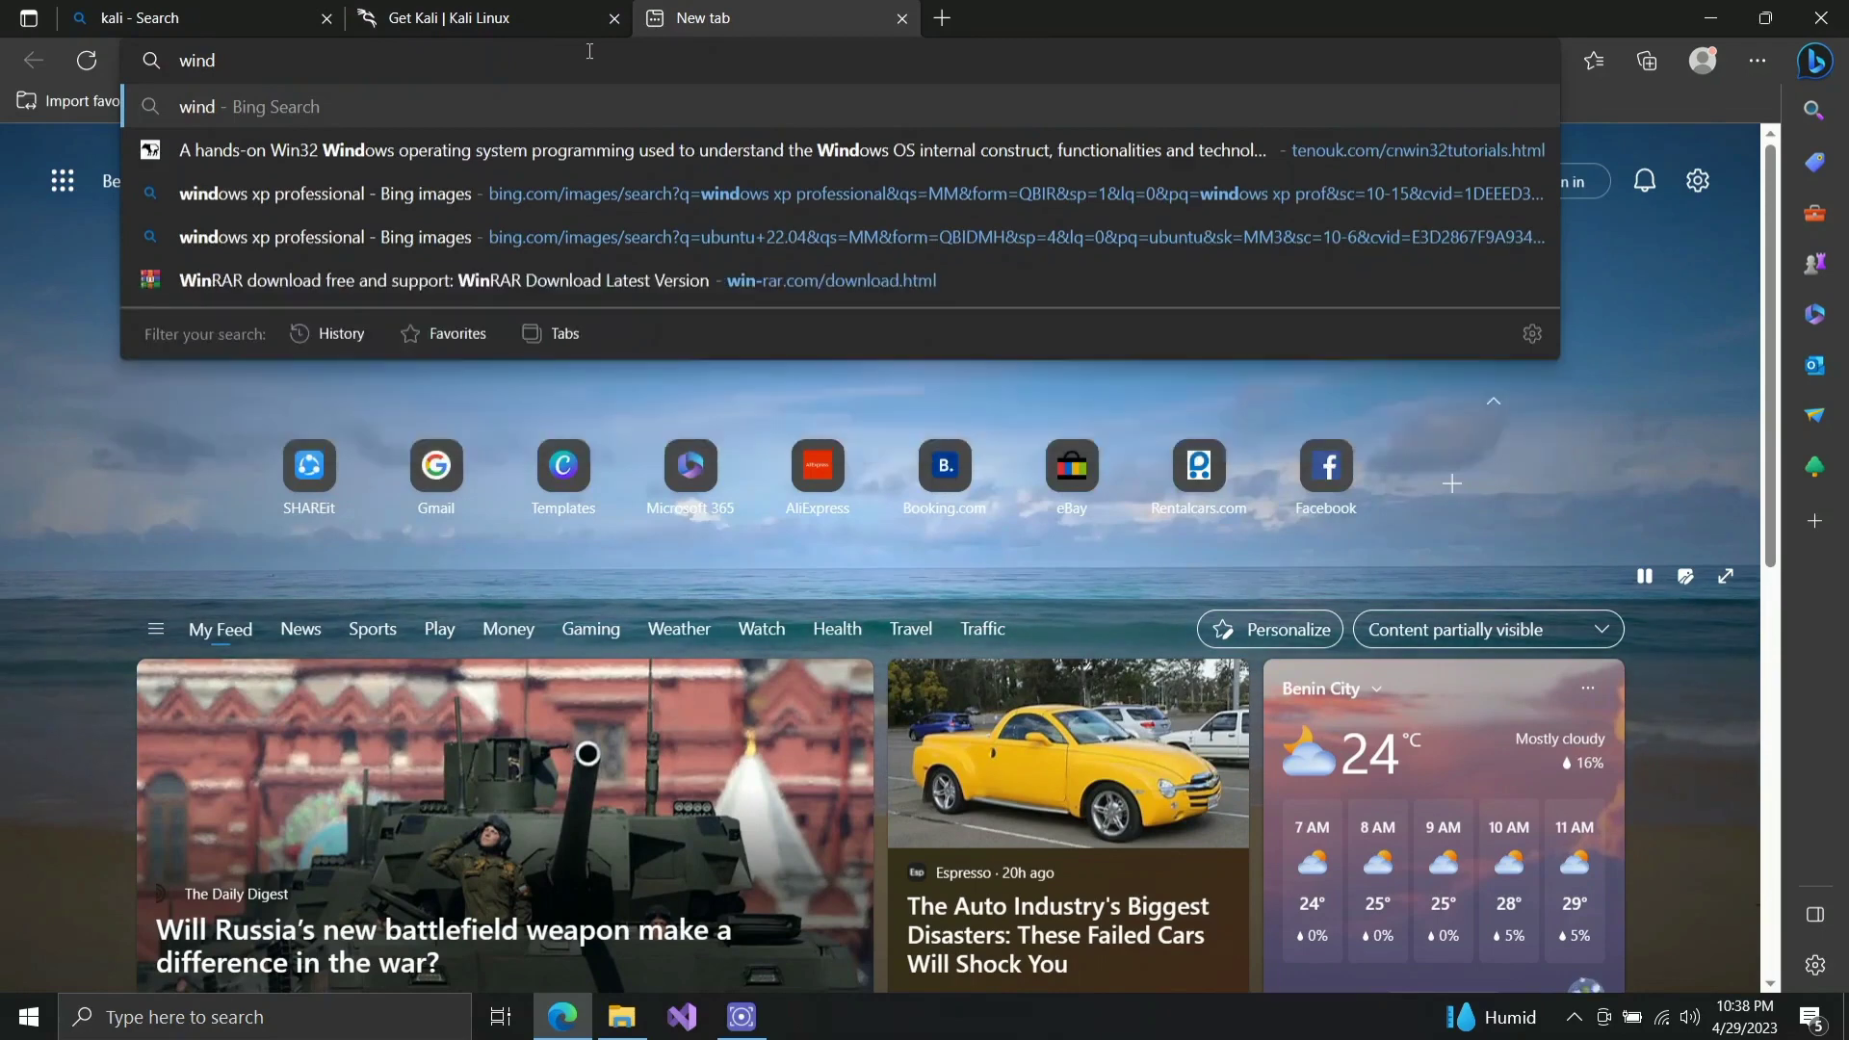
text(rar)
key(Return)
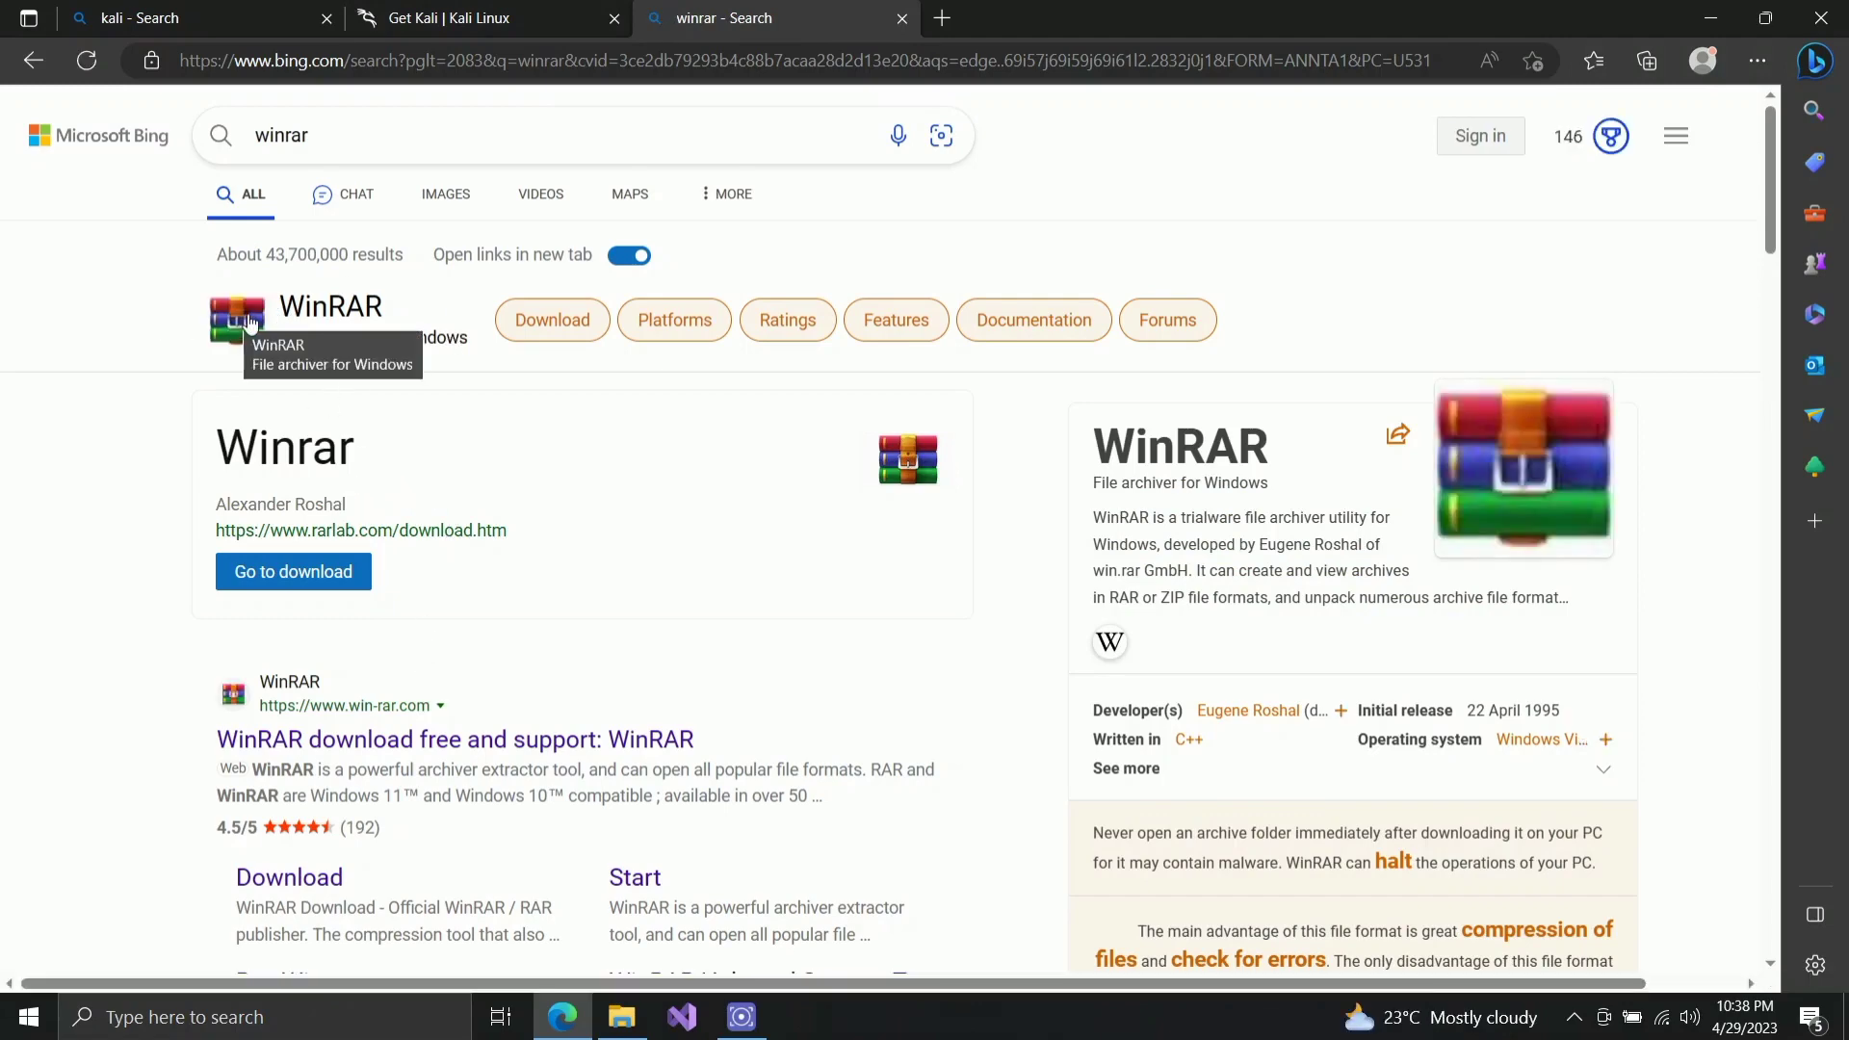
scroll(289, 366, down, 3)
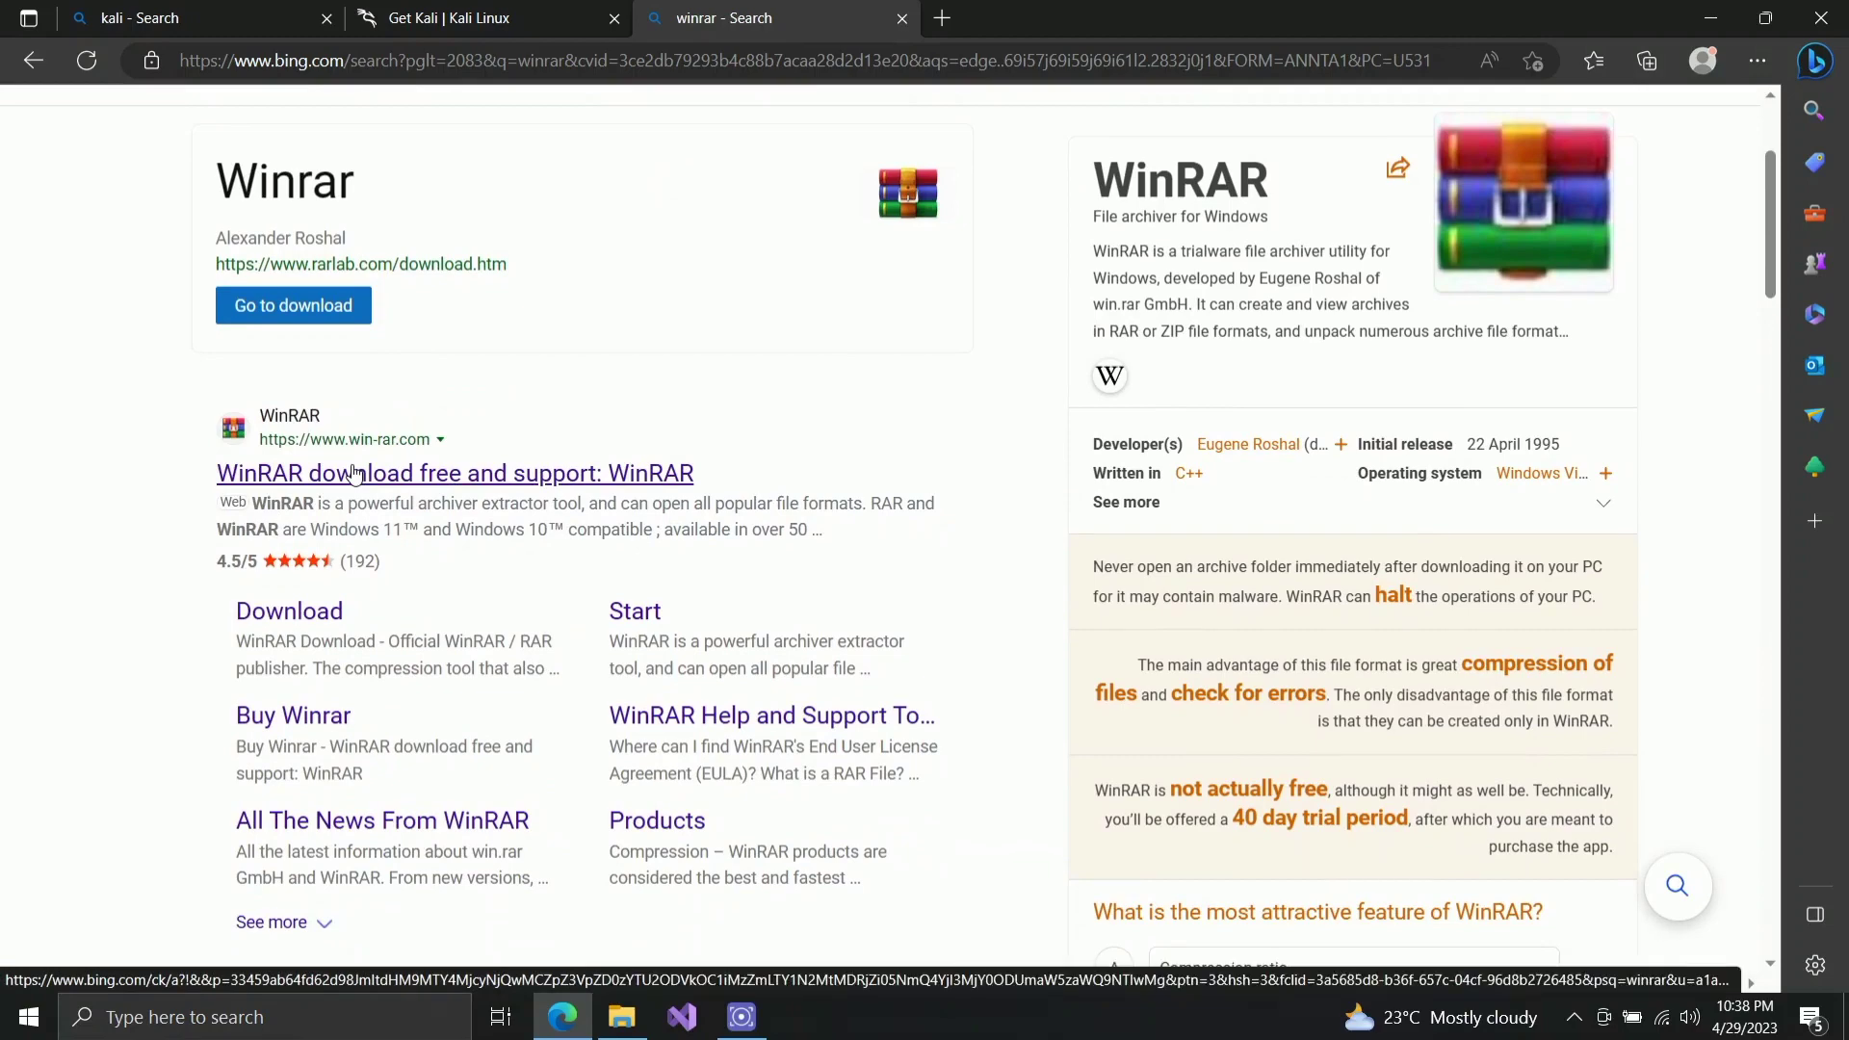
click(530, 5)
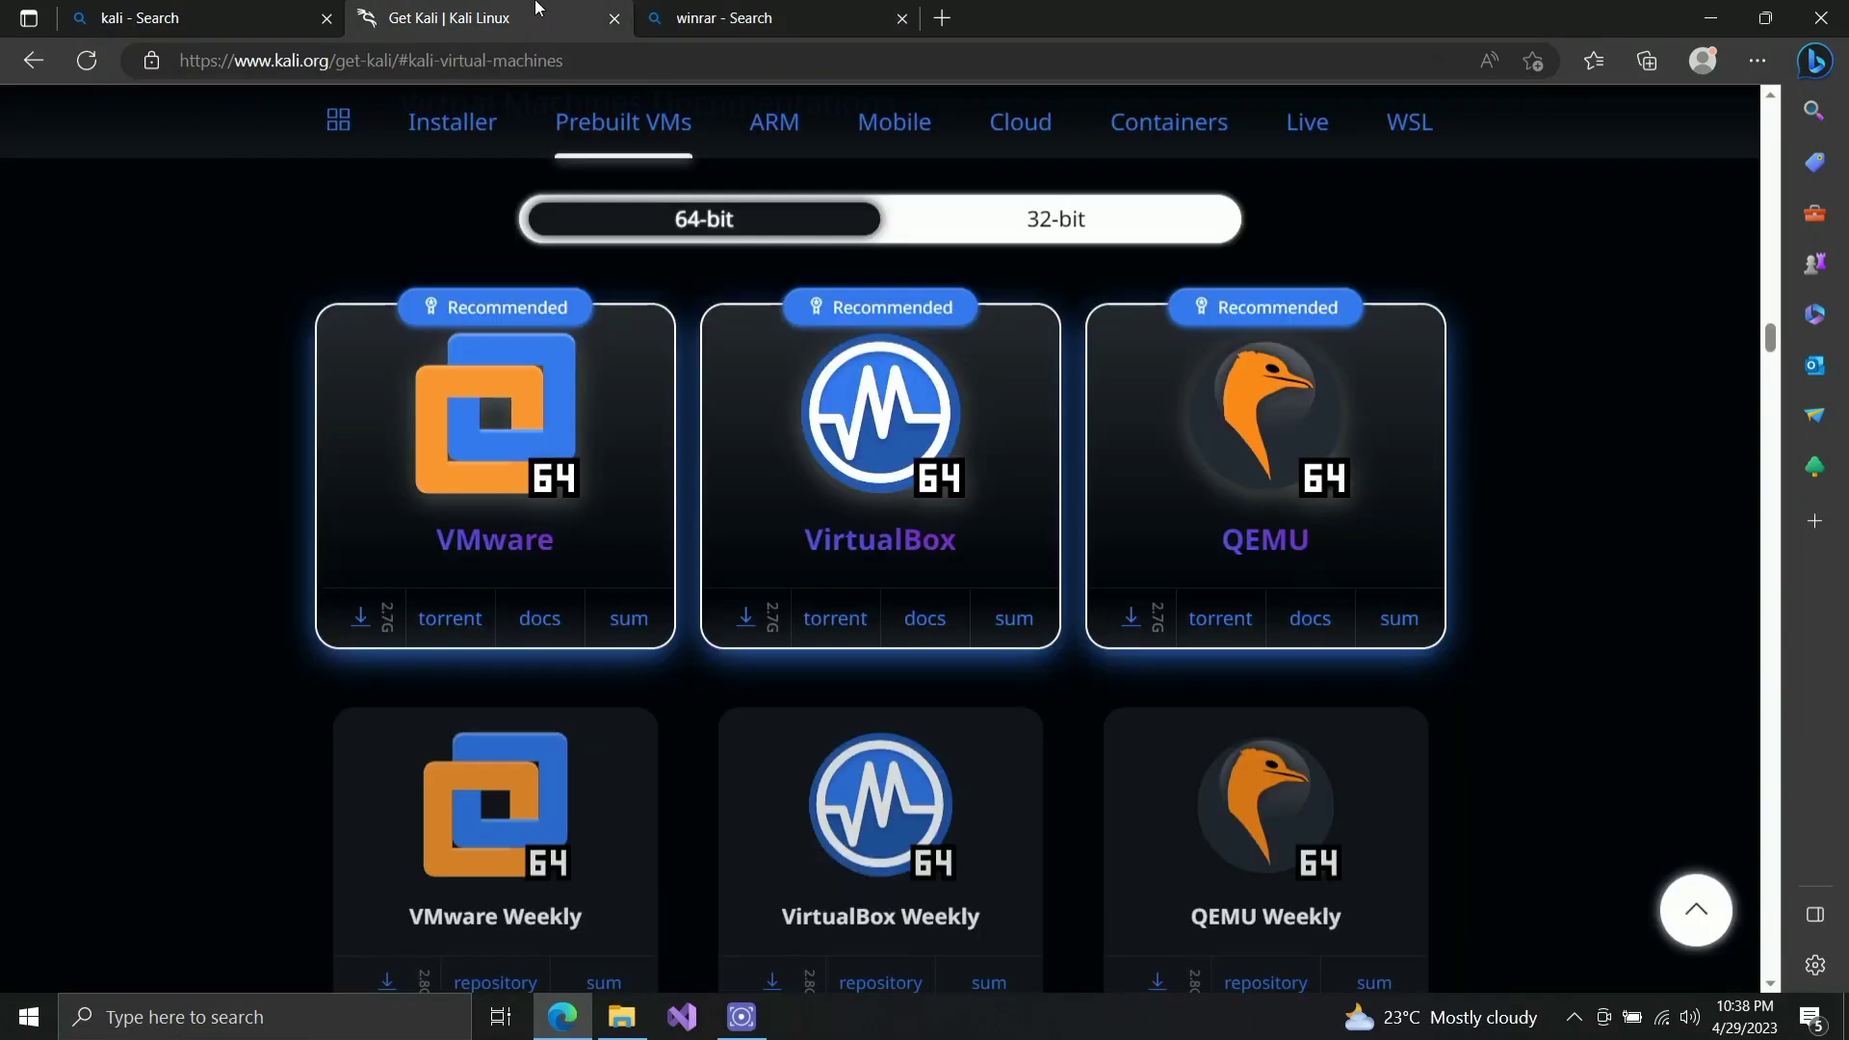
click(746, 20)
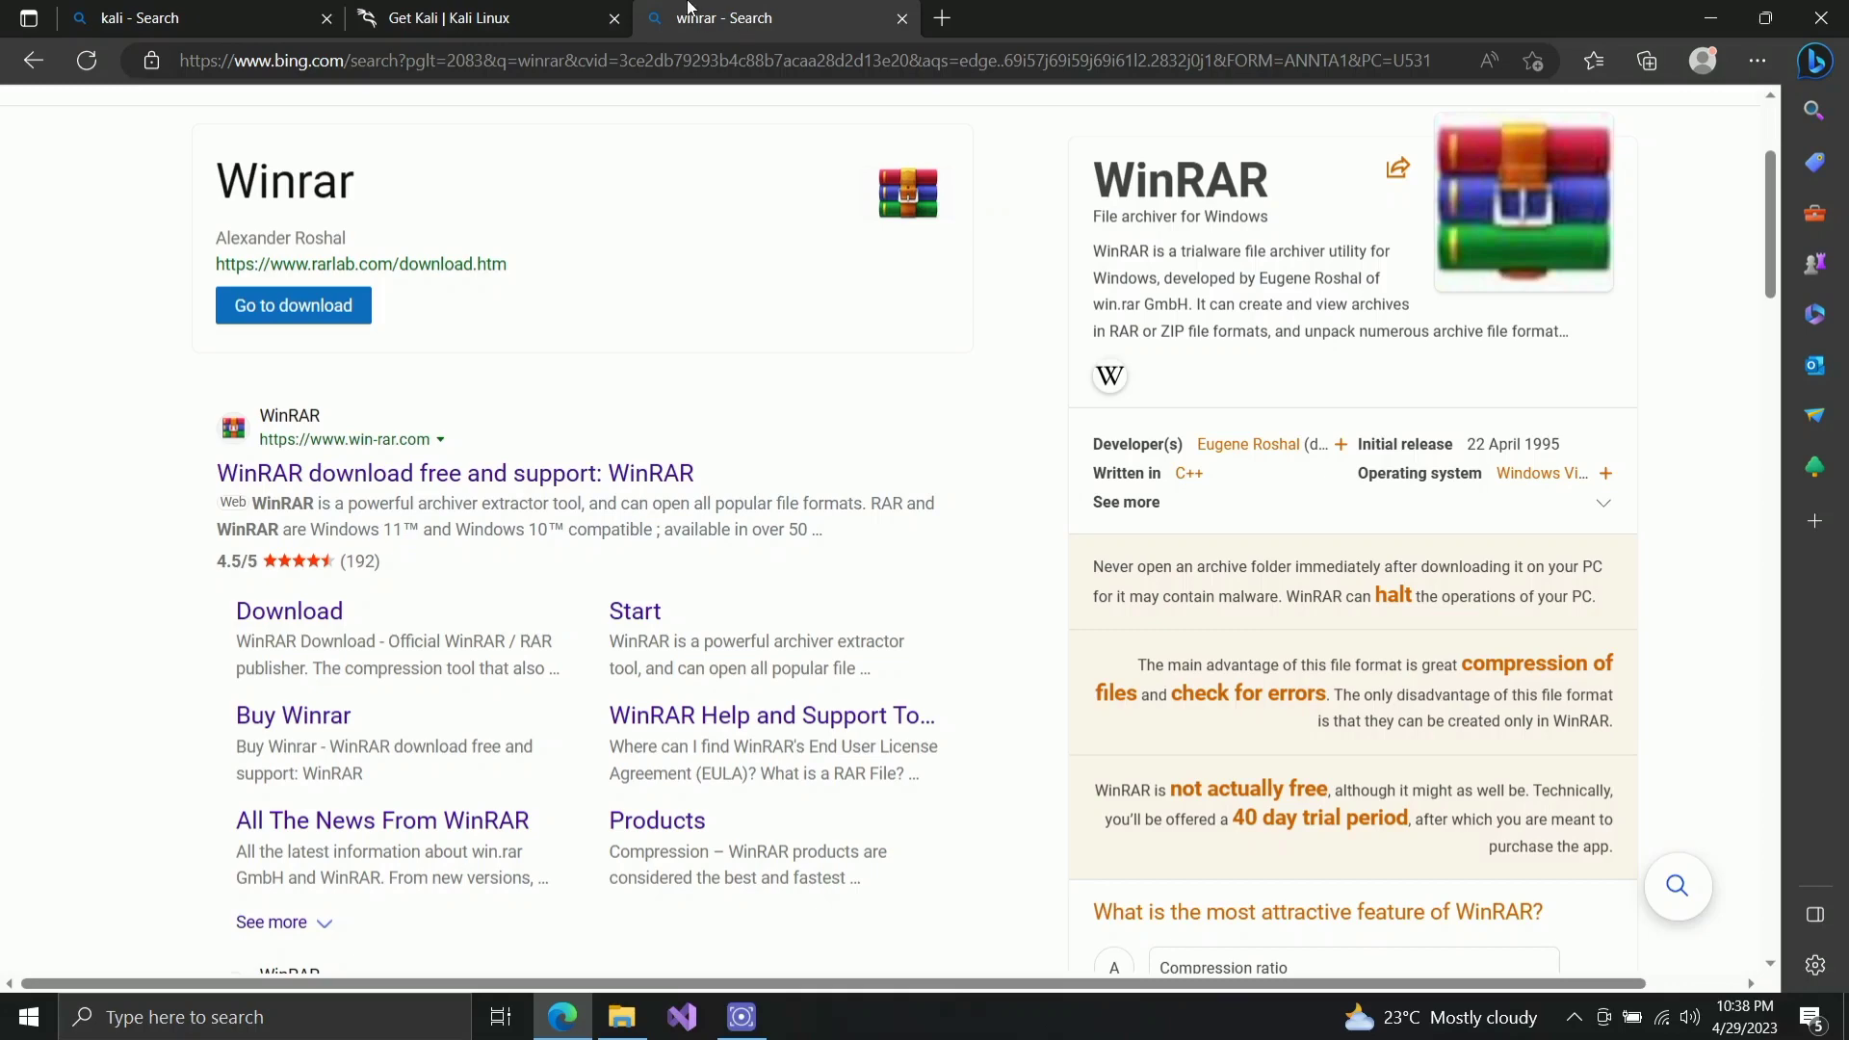
Step: Open the kali-linux-2023.1-vmware-amd64 archive from Downloads in WinRAR, extract it to the suggested folder of the same name, and close WinRAR
click(623, 1017)
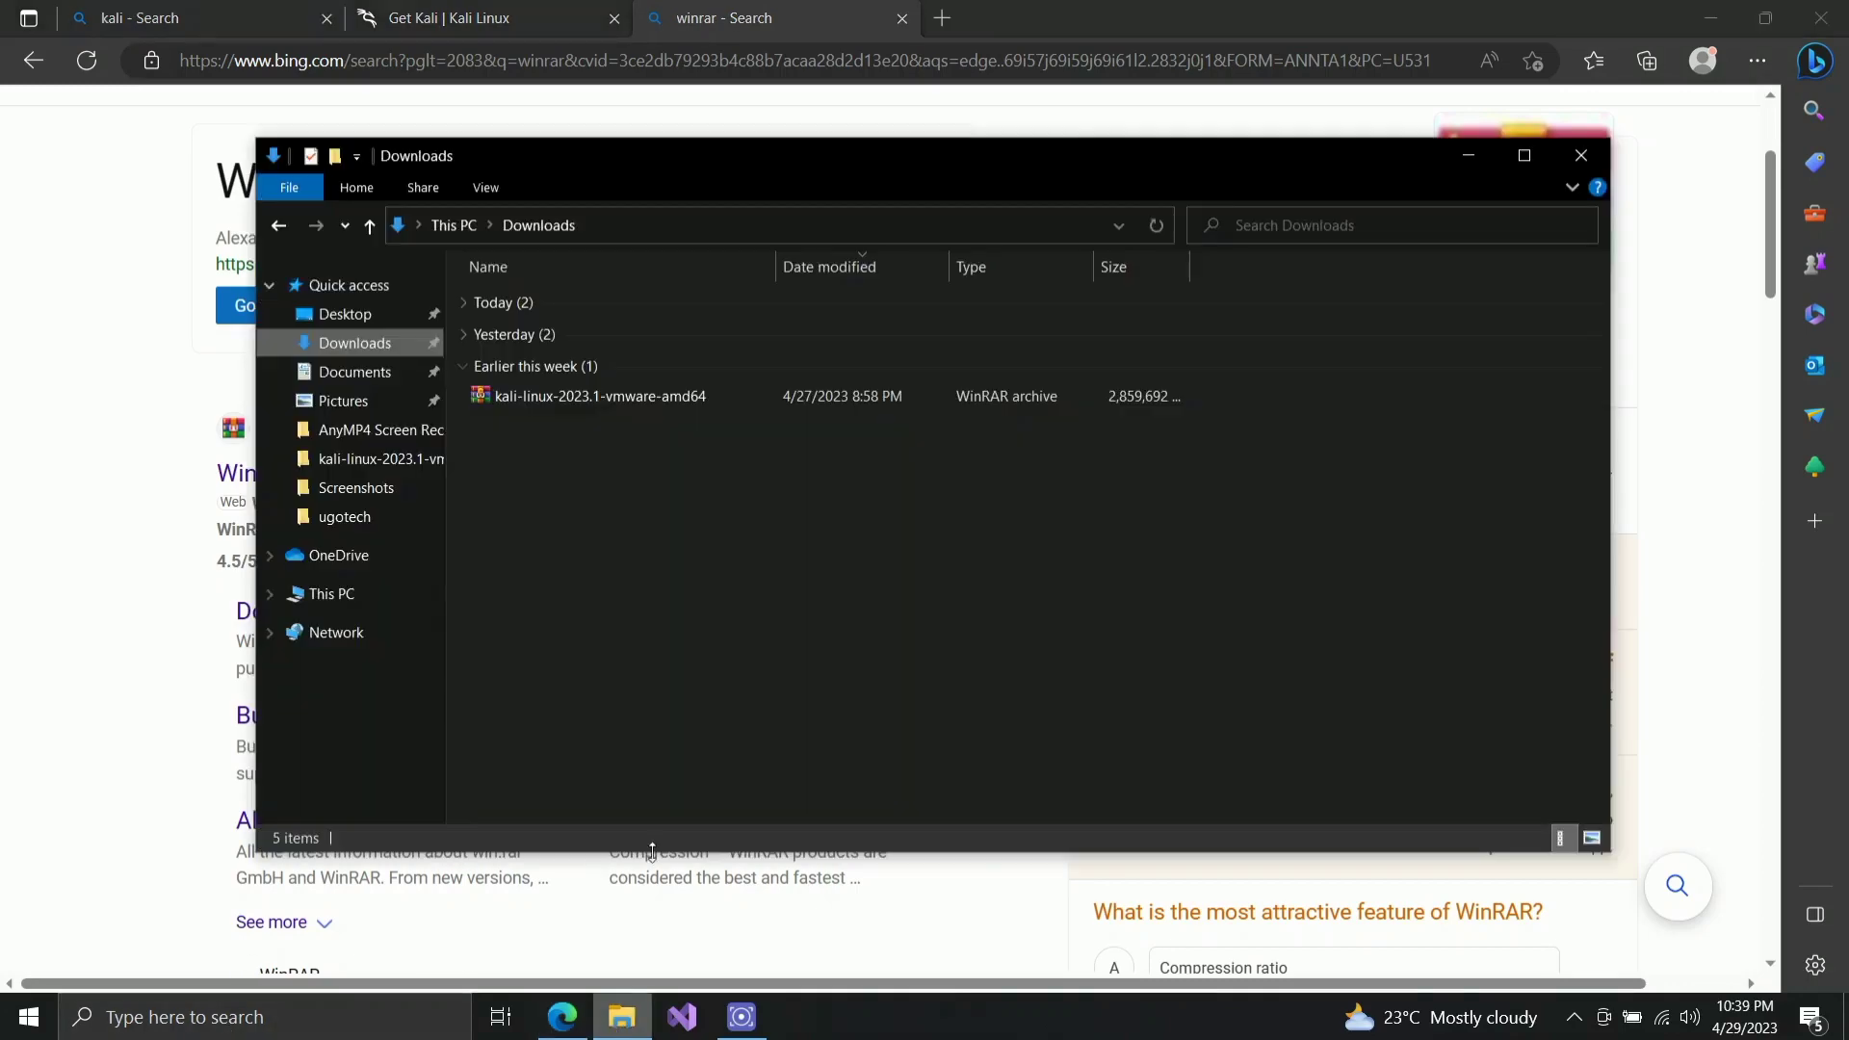
double_click(574, 396)
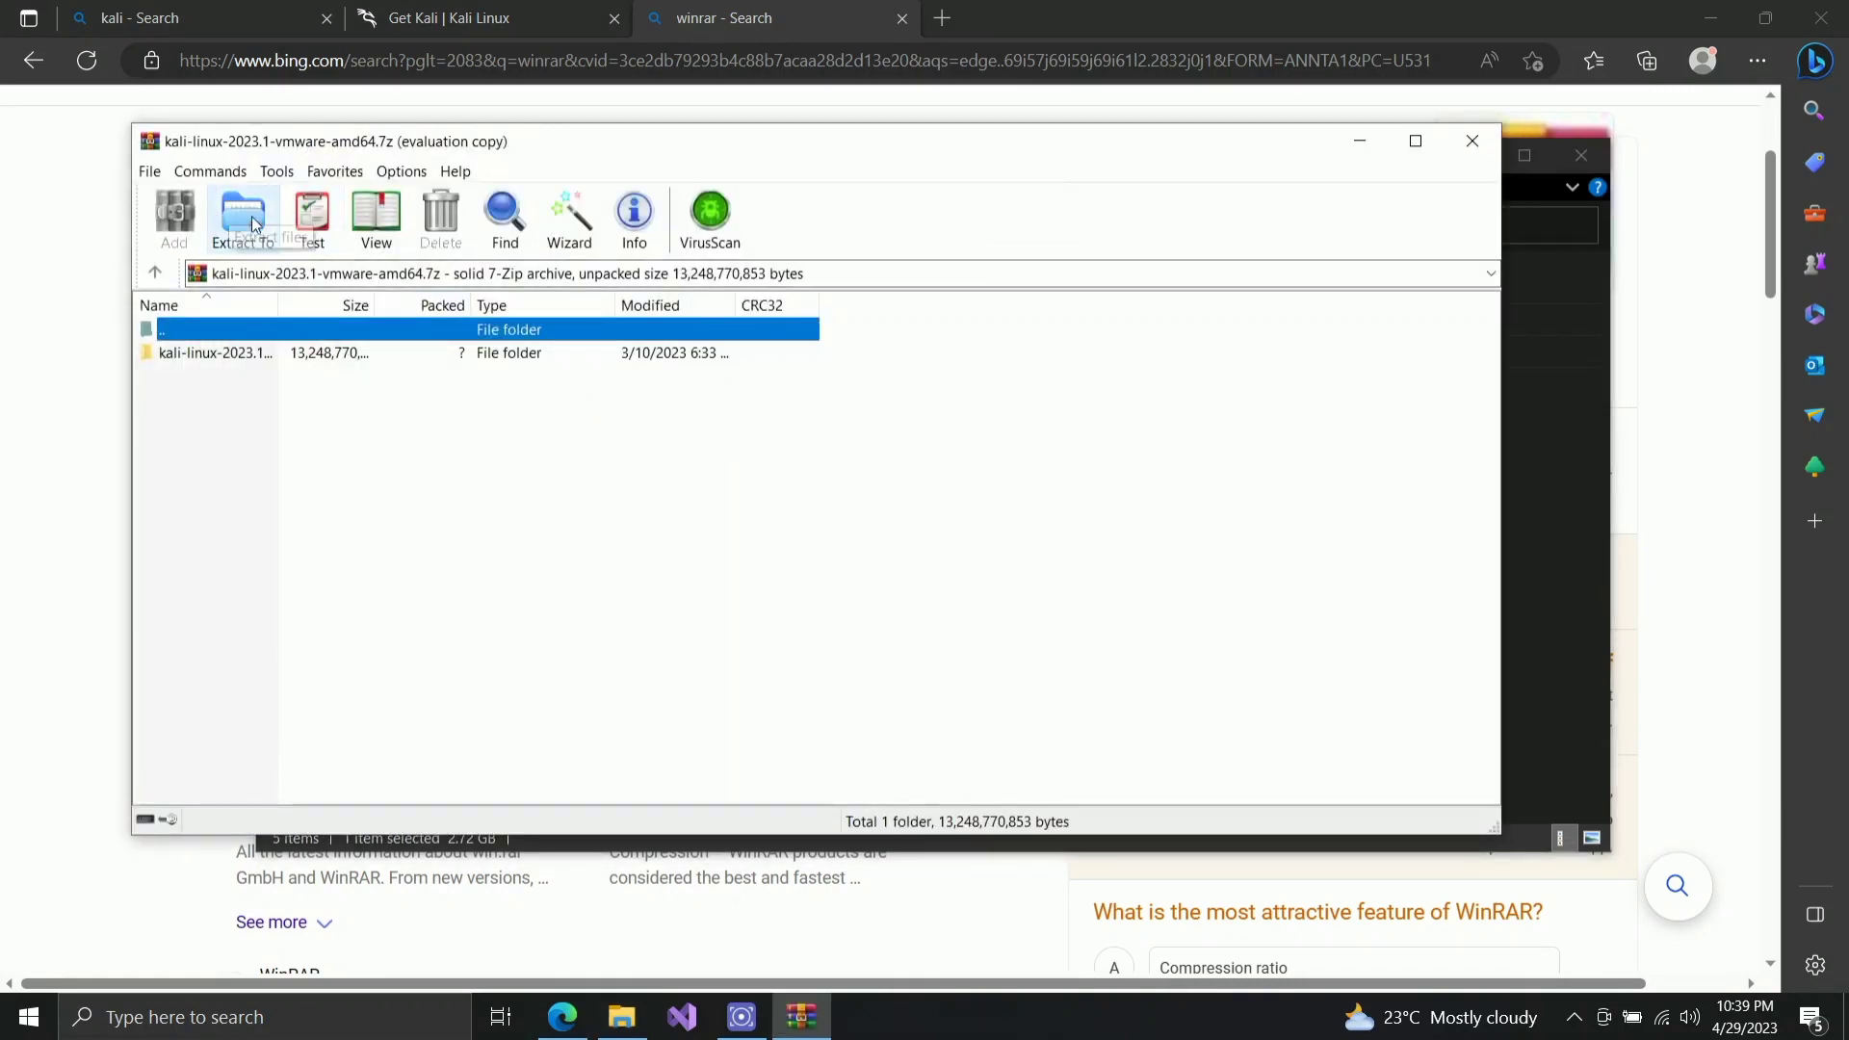
click(243, 216)
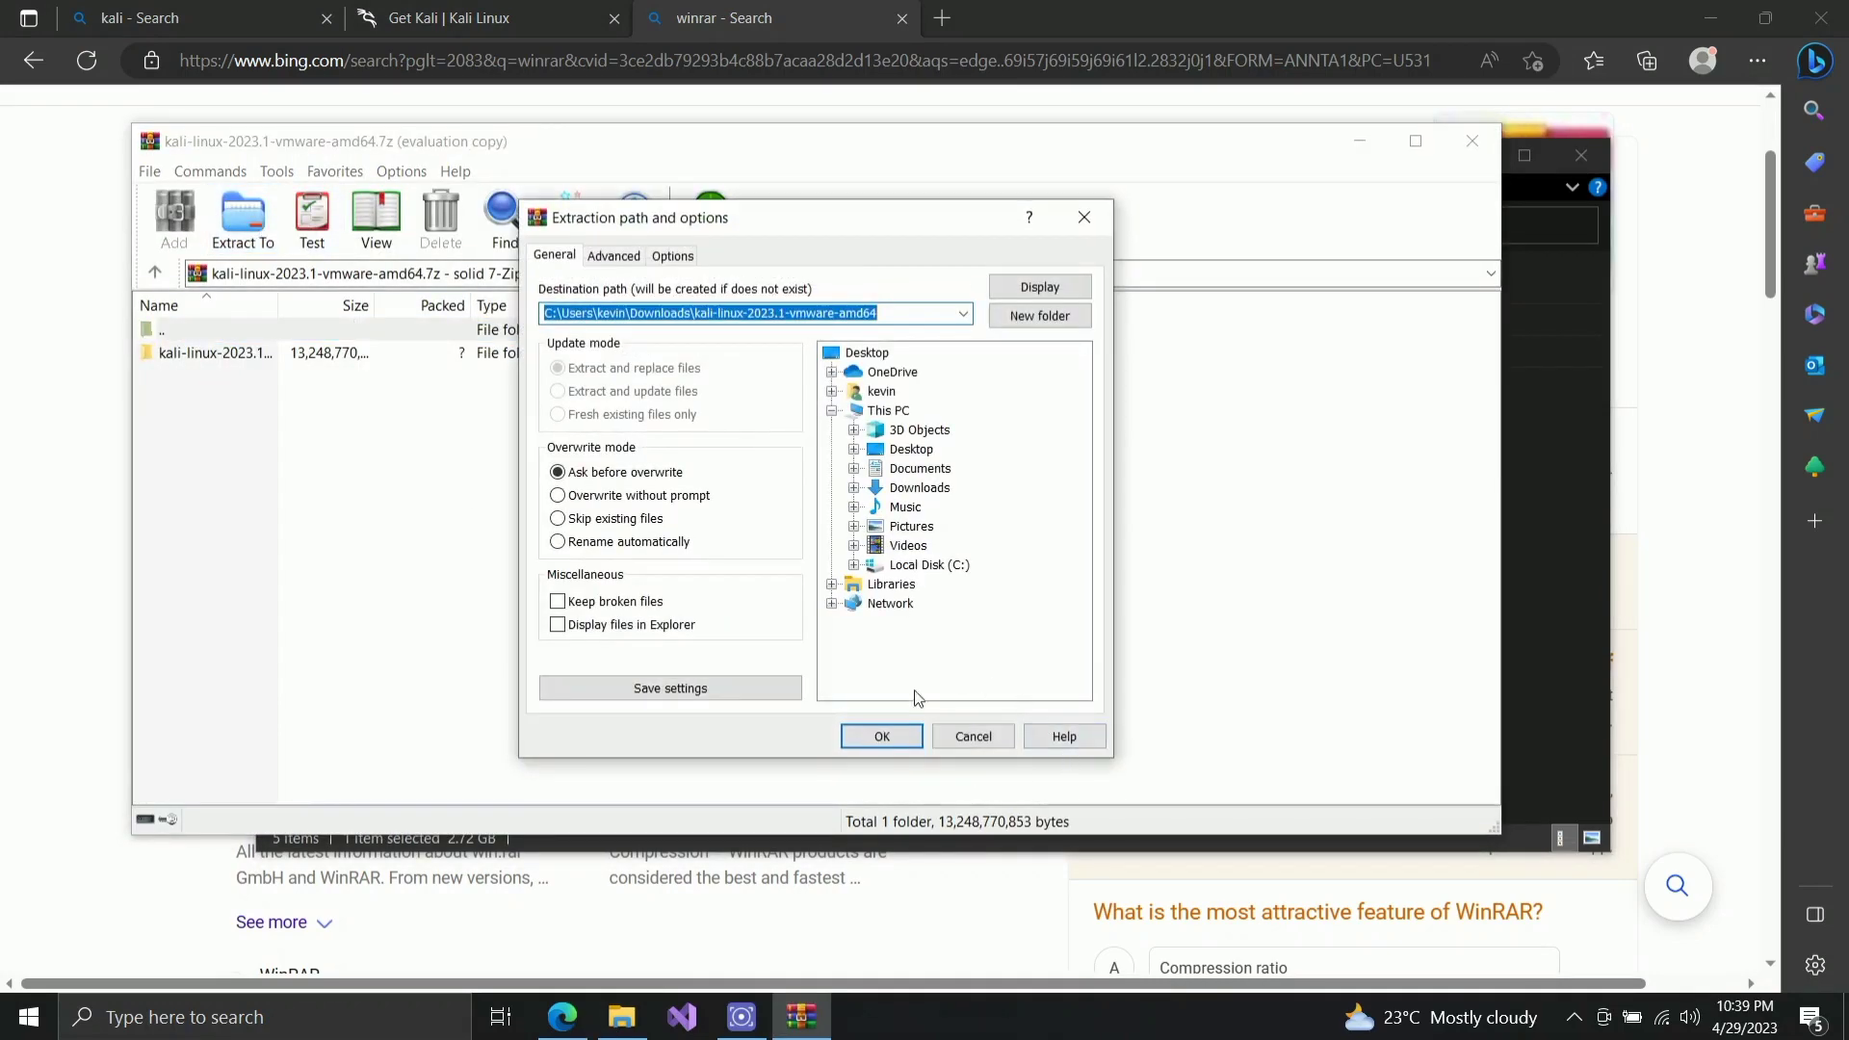
click(882, 737)
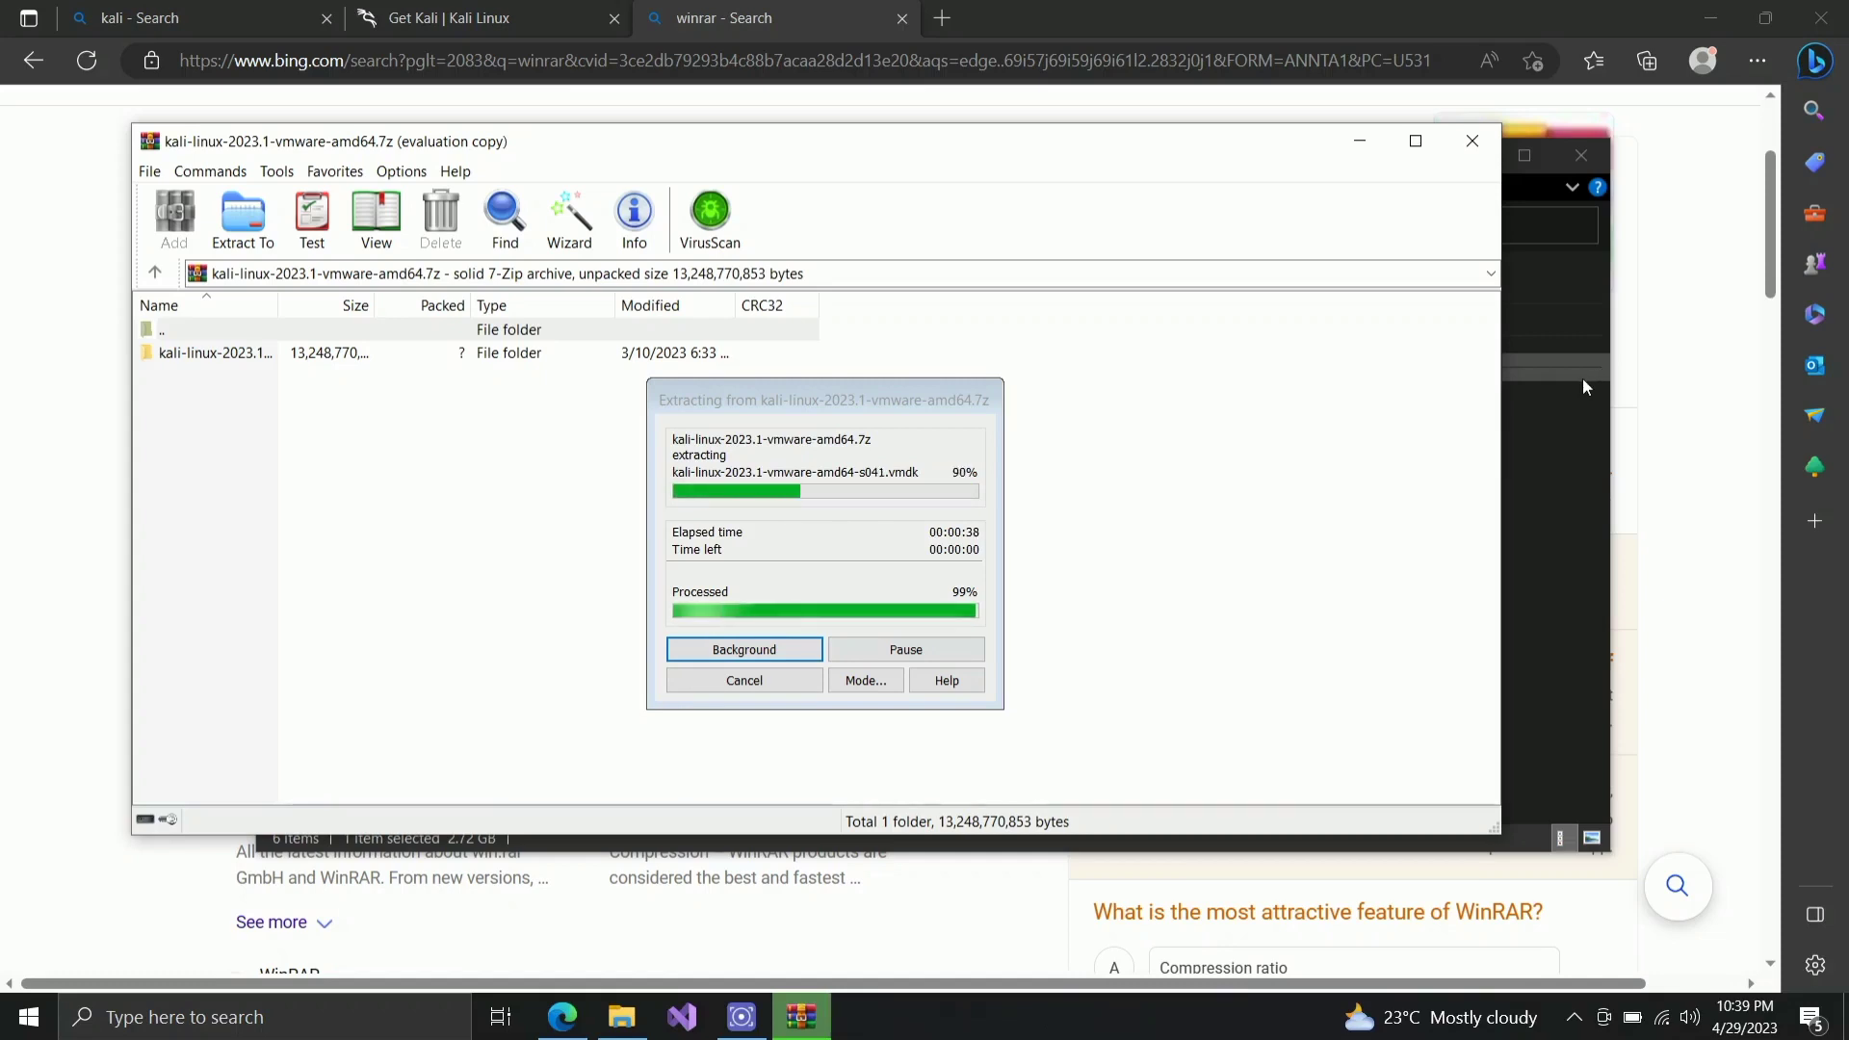
click(1475, 142)
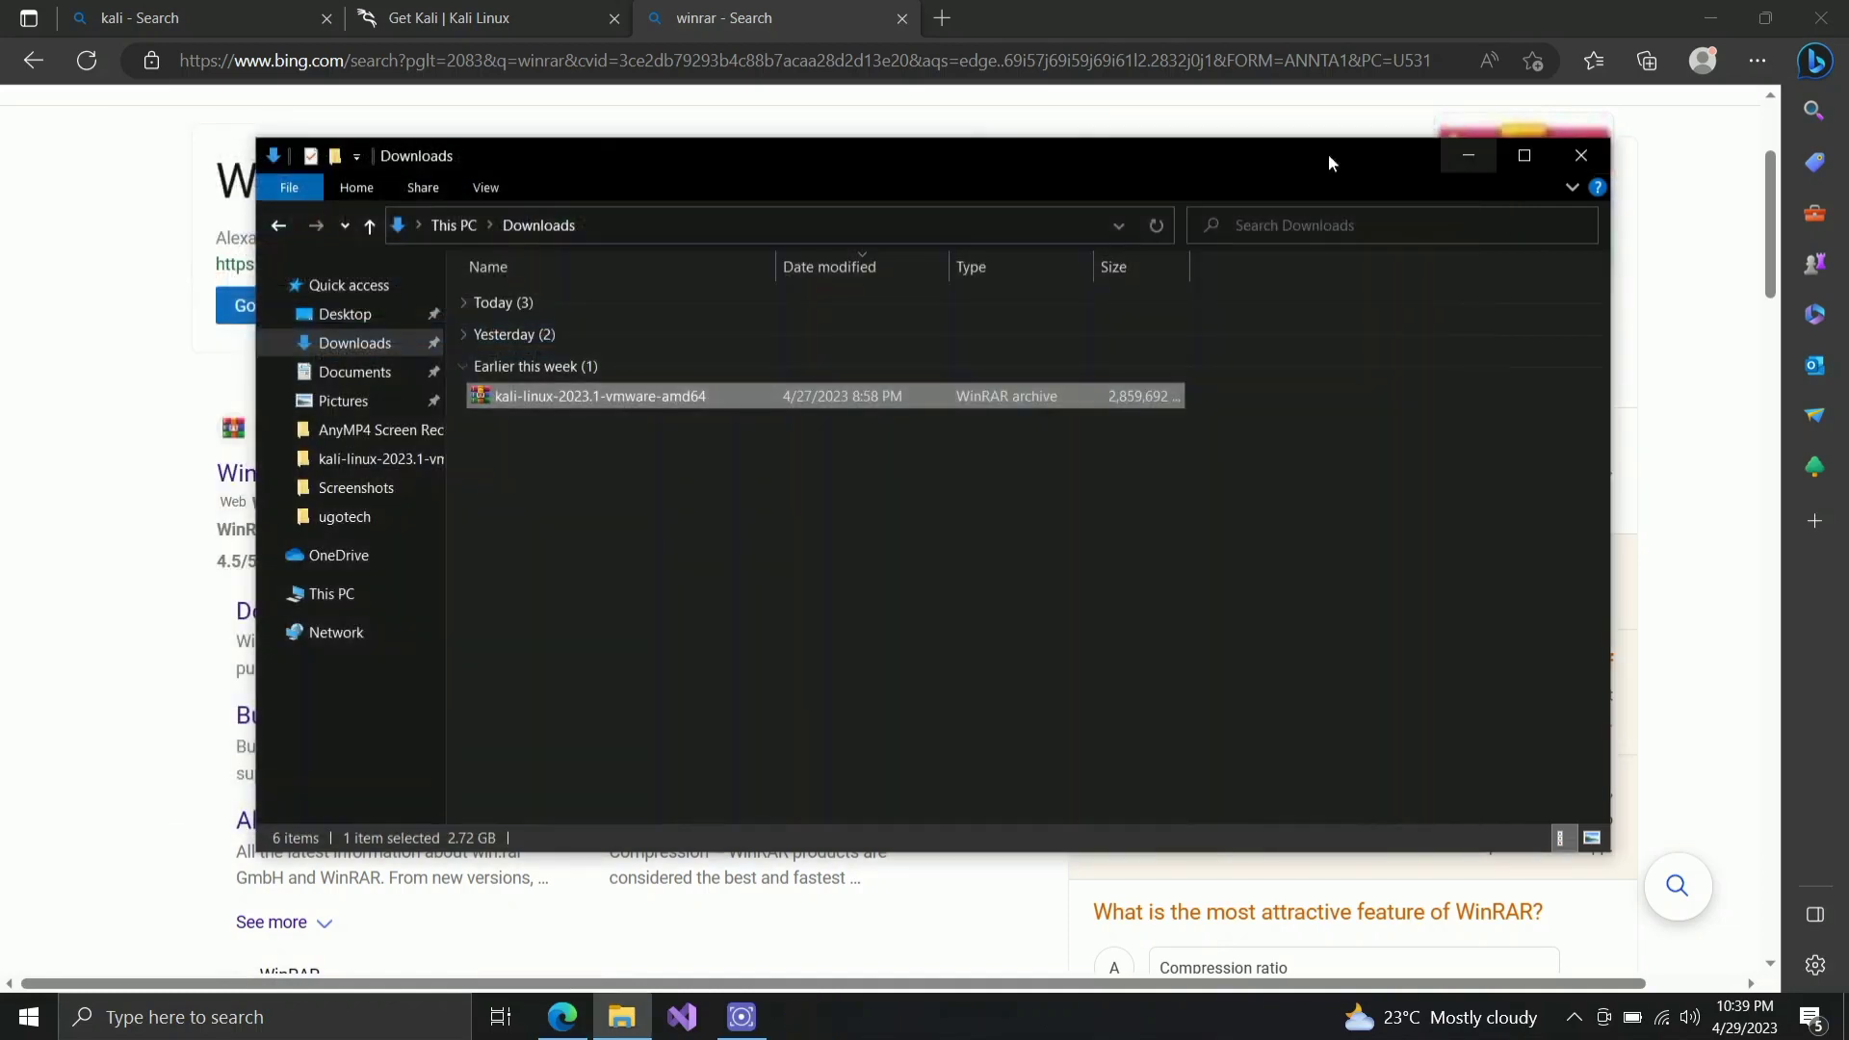
Step: Open the extracted kali-linux-2023.1-vmware-amd64 folder and its .vmwarevm subfolder, and look through the virtual machine files
click(468, 305)
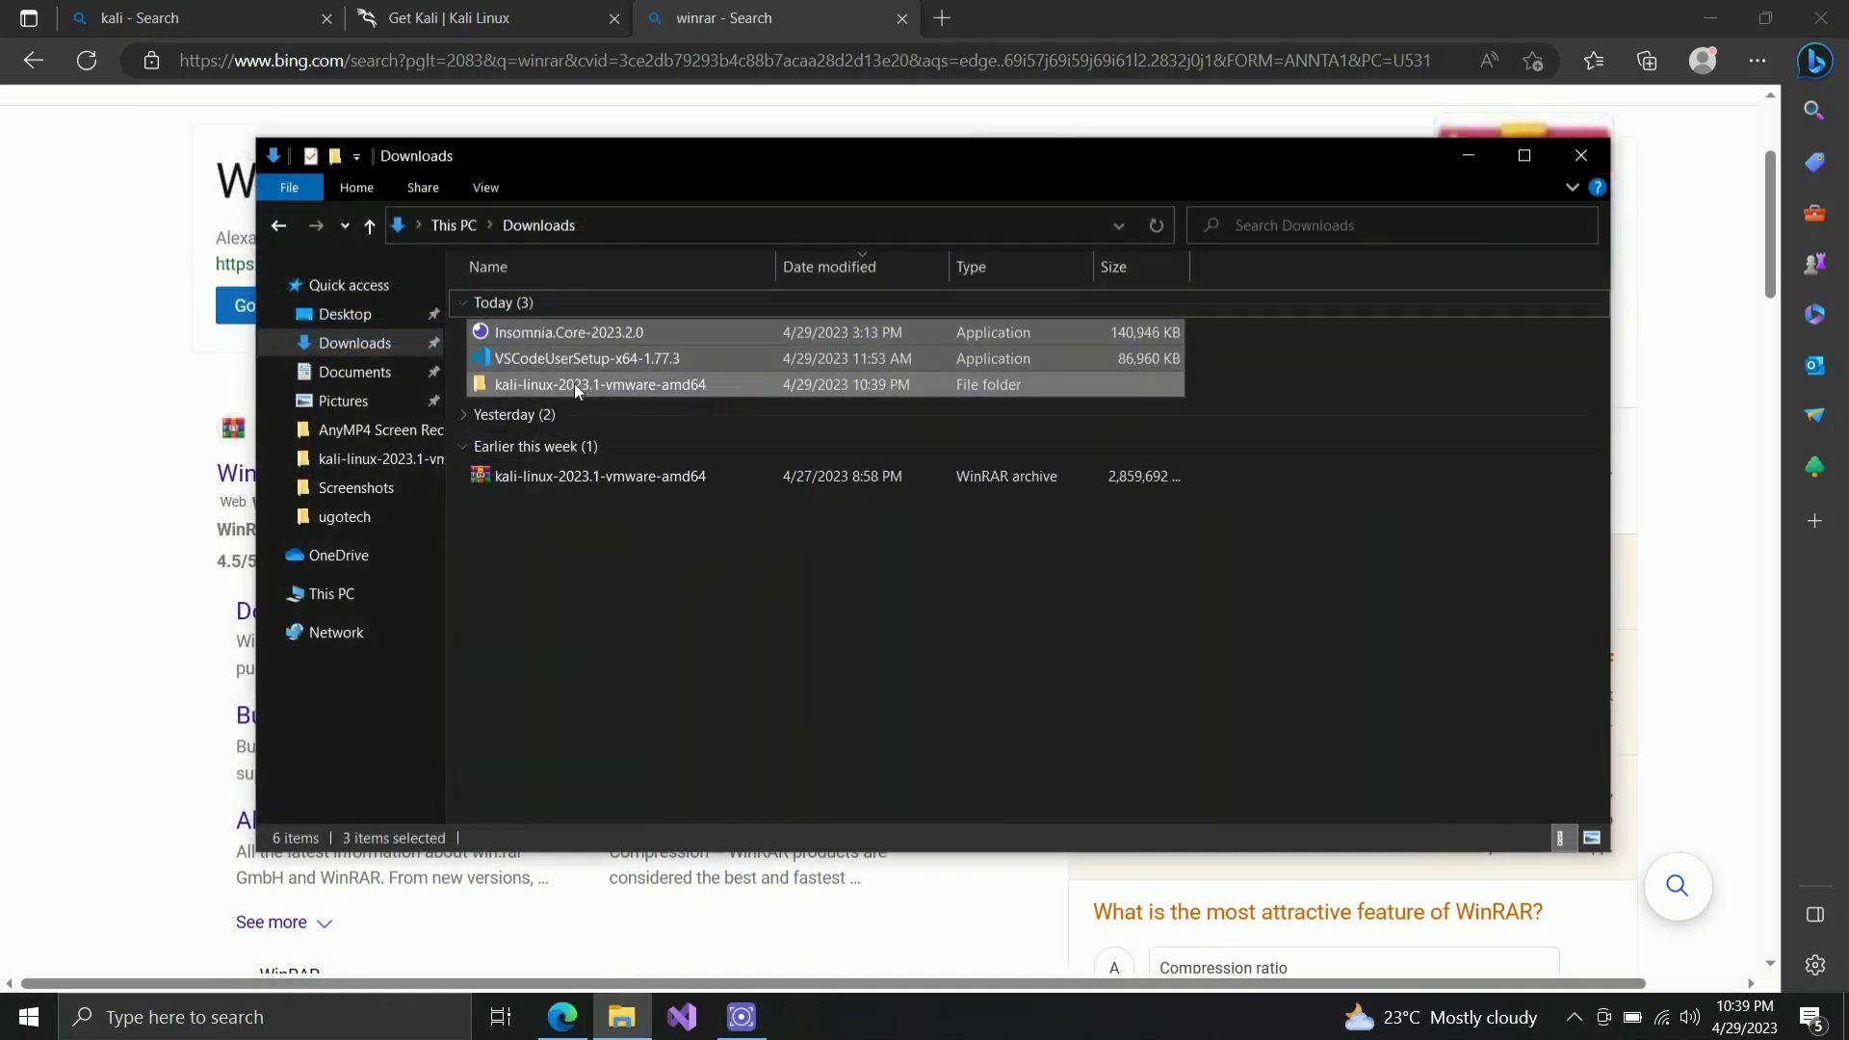
double_click(605, 383)
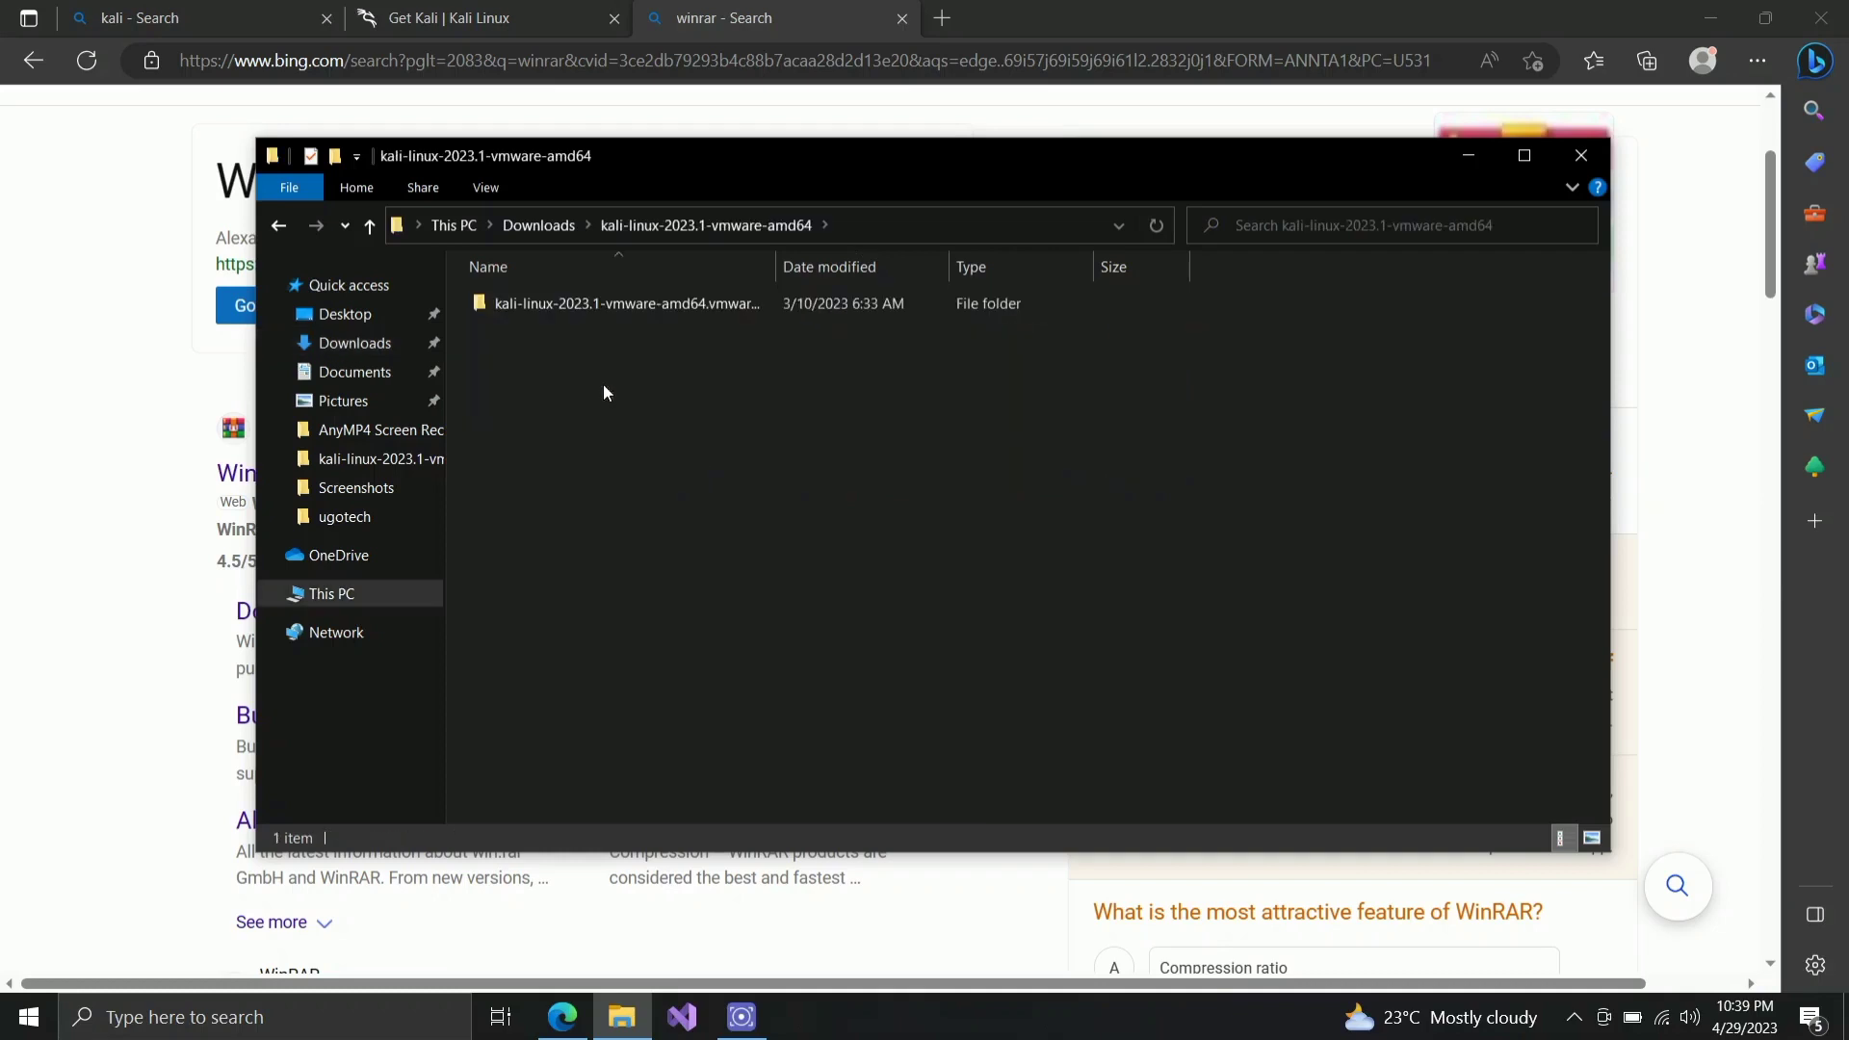
double_click(590, 306)
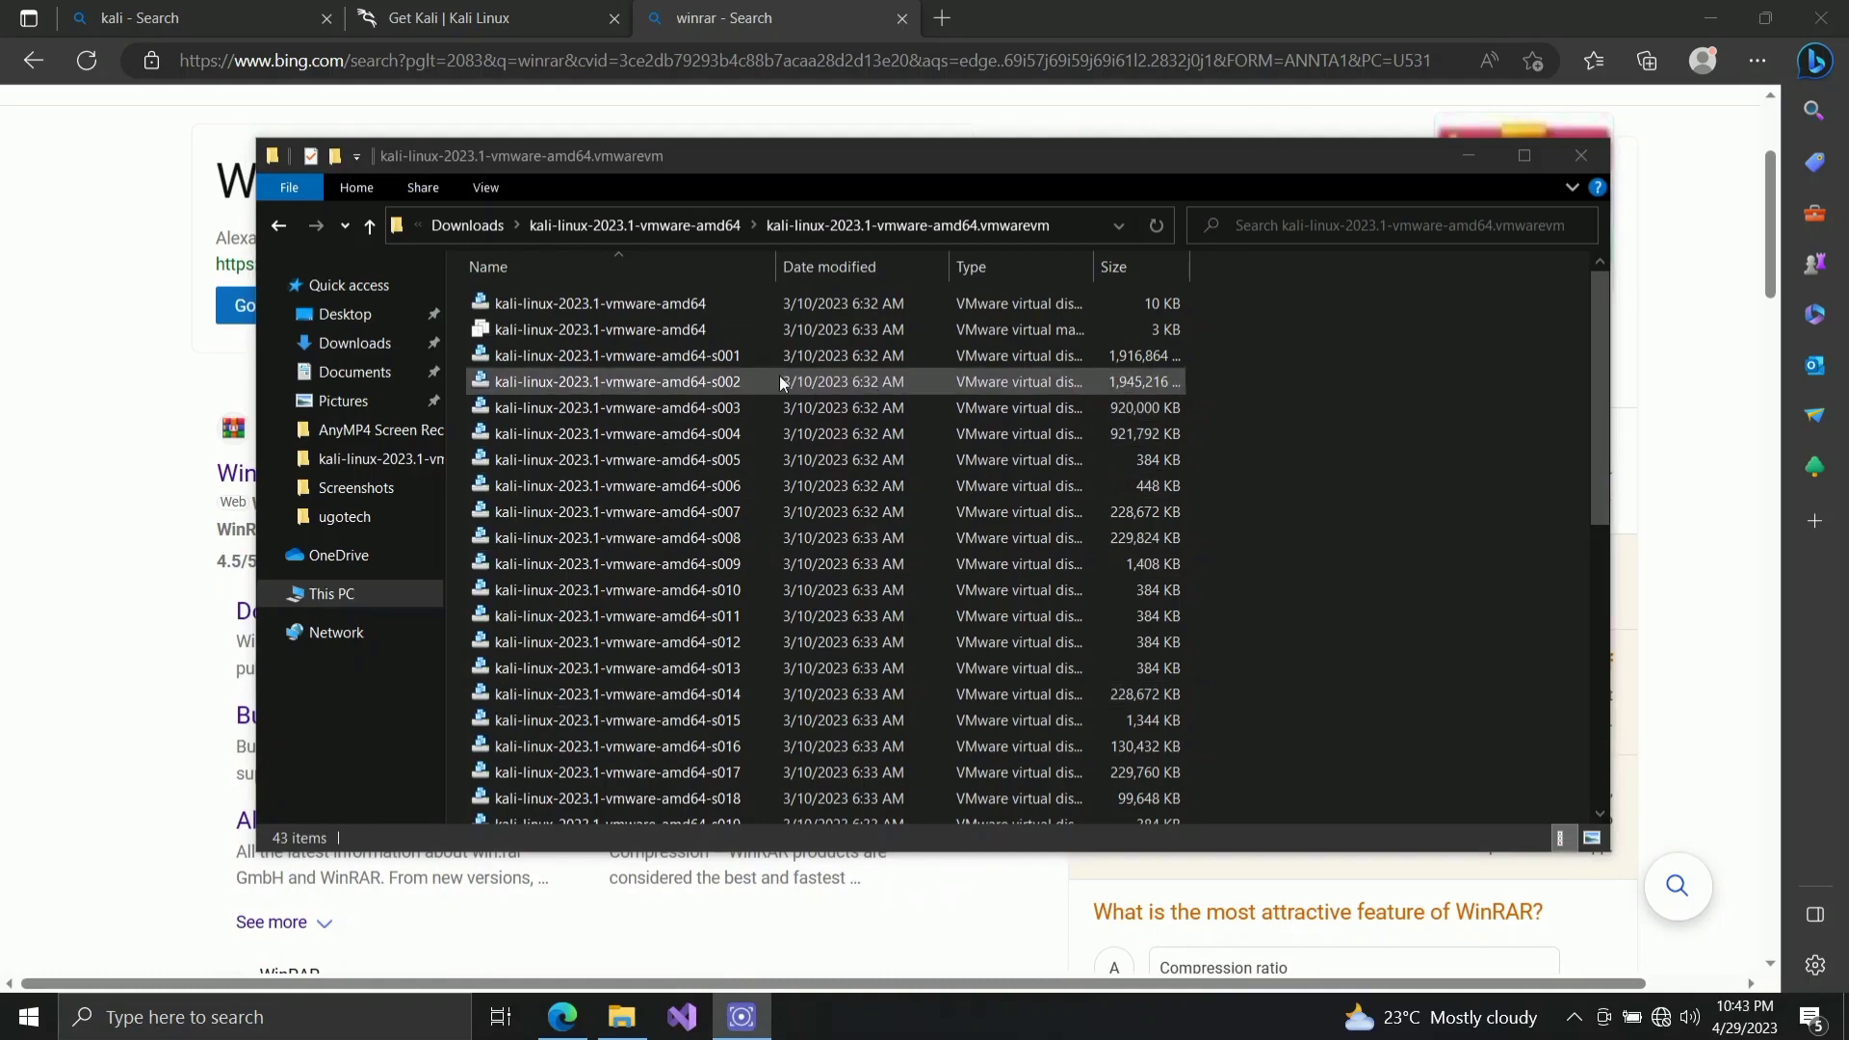
scroll(778, 380, down, 5)
scroll(778, 380, up, 5)
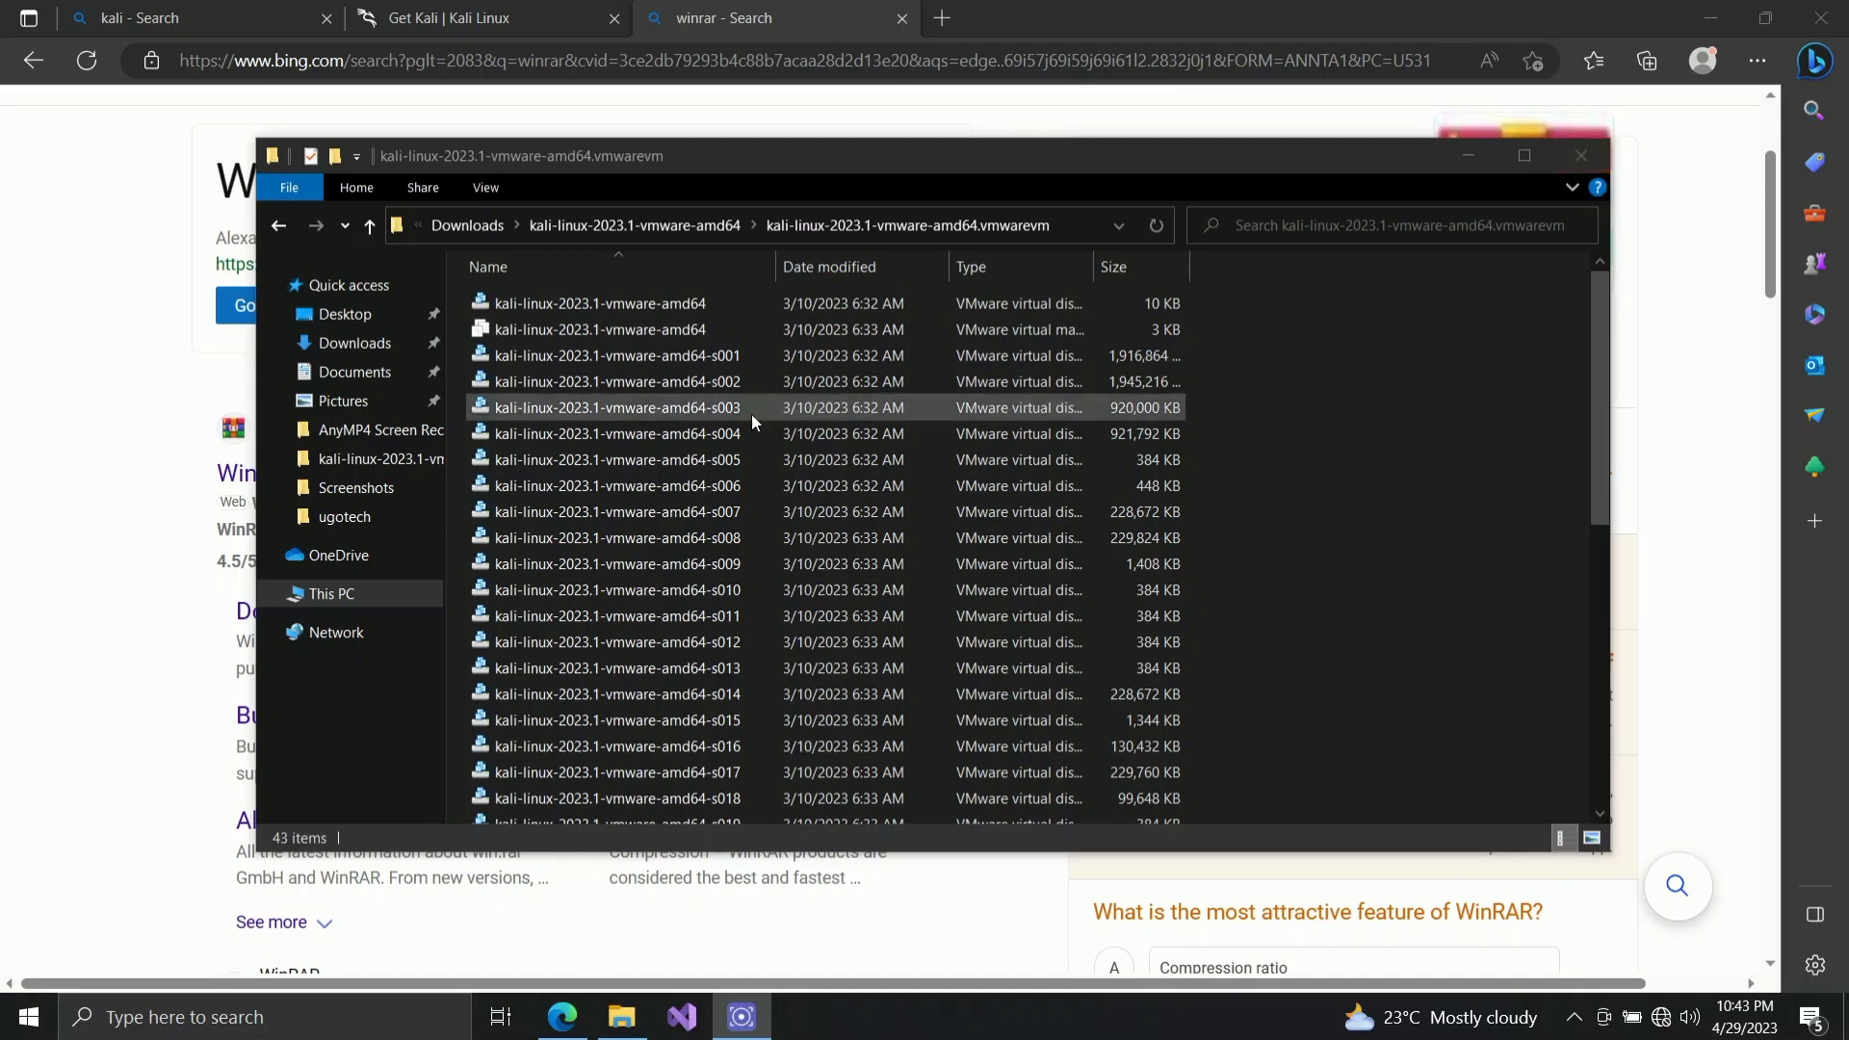
Step: Copy the kali-linux-2023.1-vmware-amd64.vmwarevm folder from the extracted folder in Downloads and paste it onto the Desktop
click(279, 226)
click(279, 227)
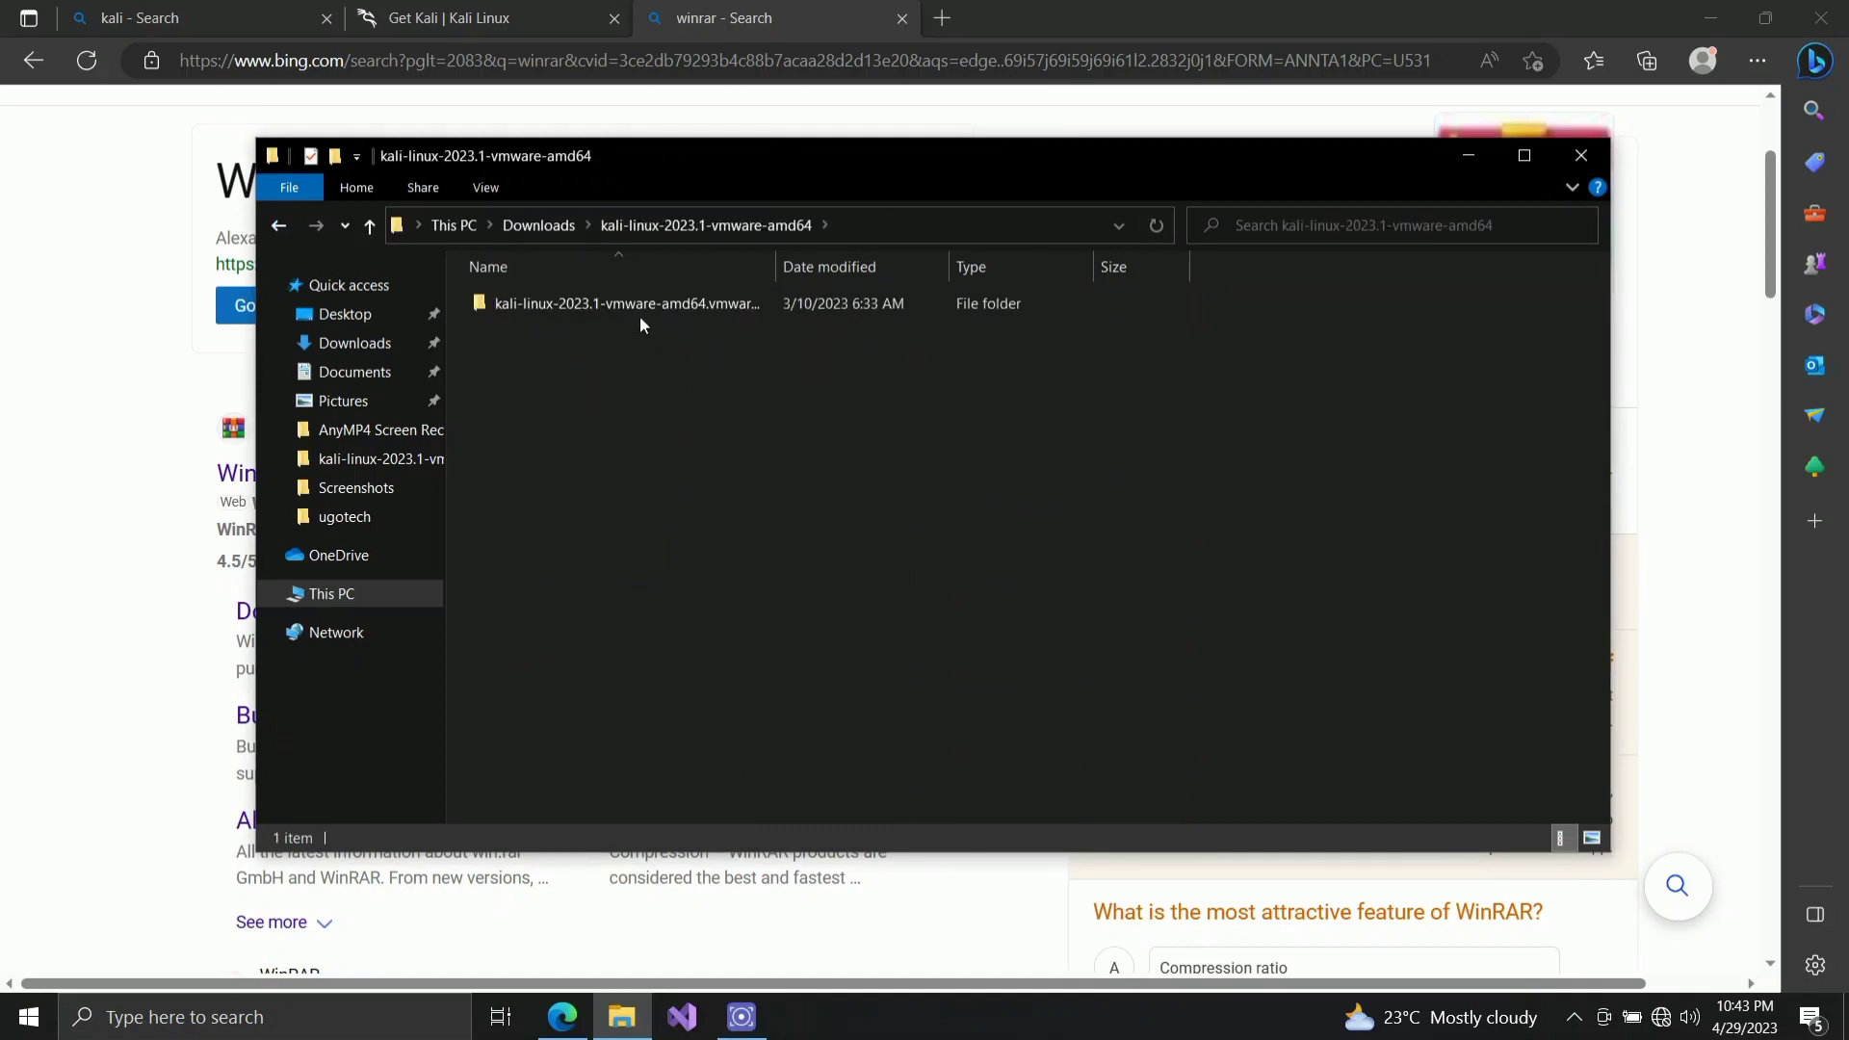
right_click(644, 307)
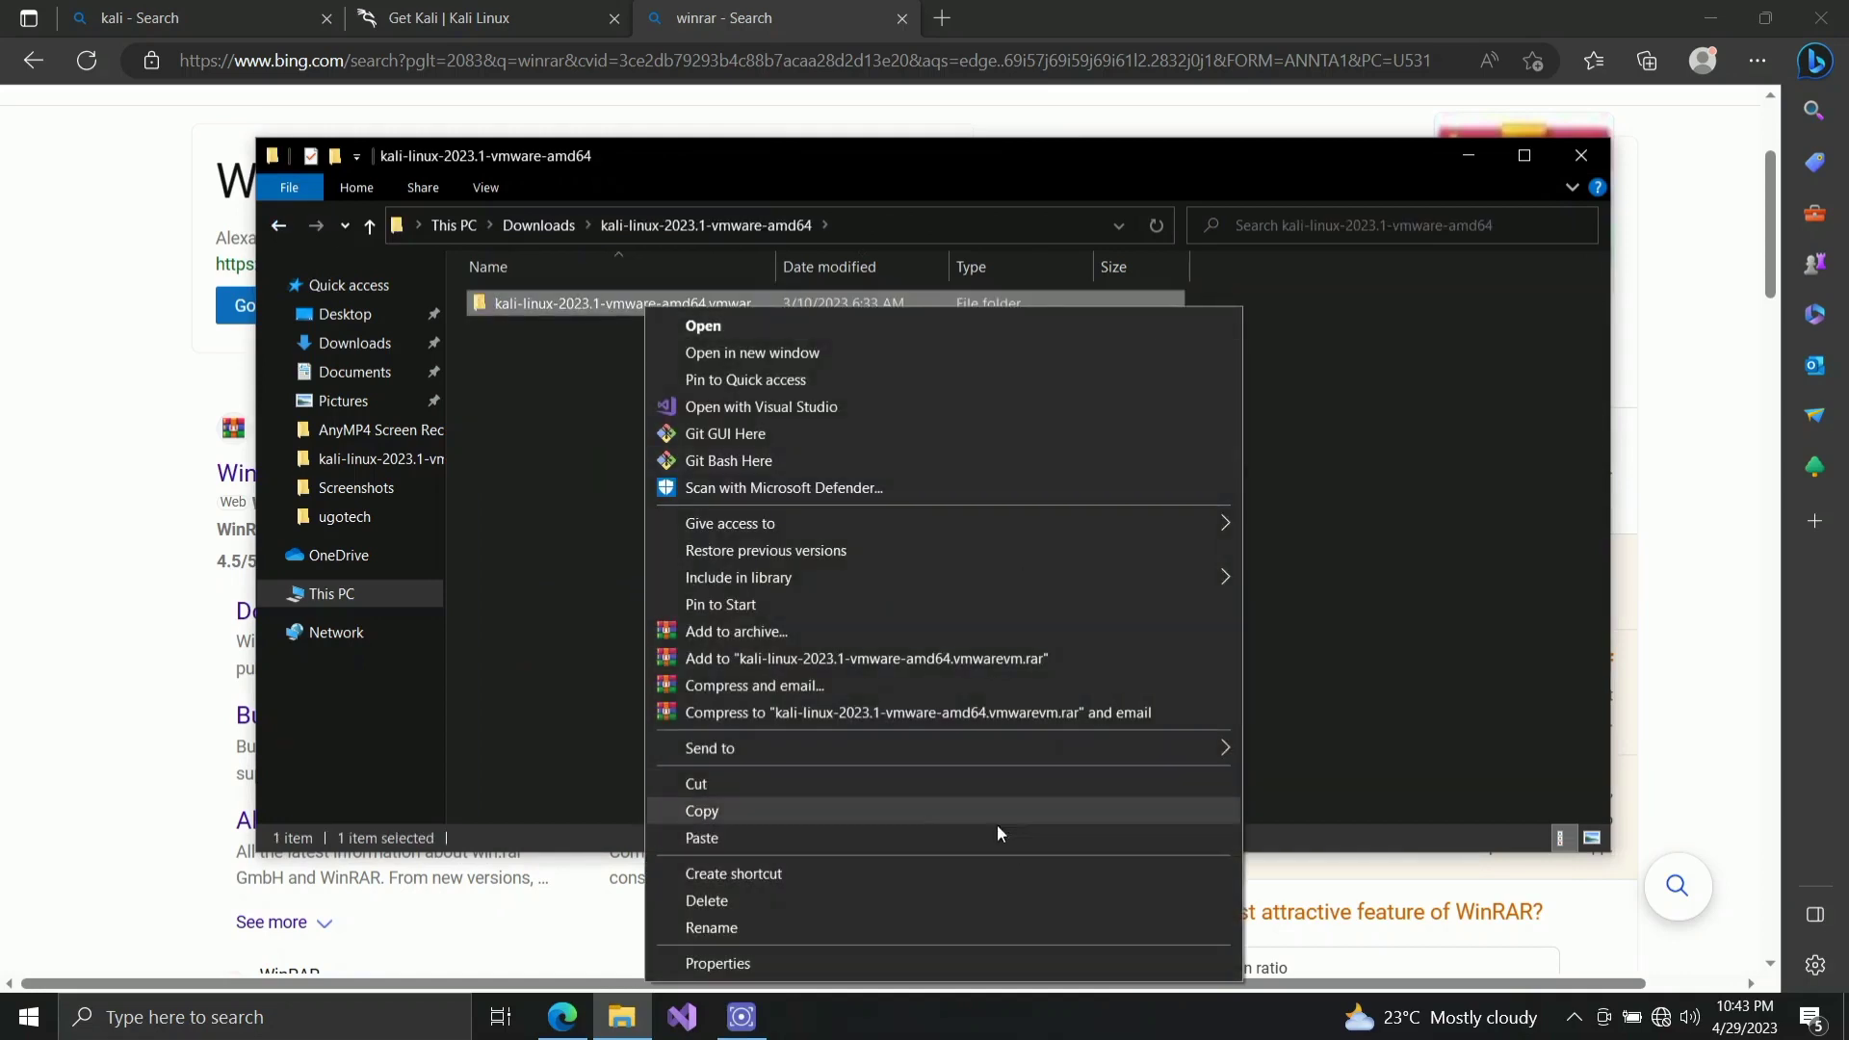
click(914, 807)
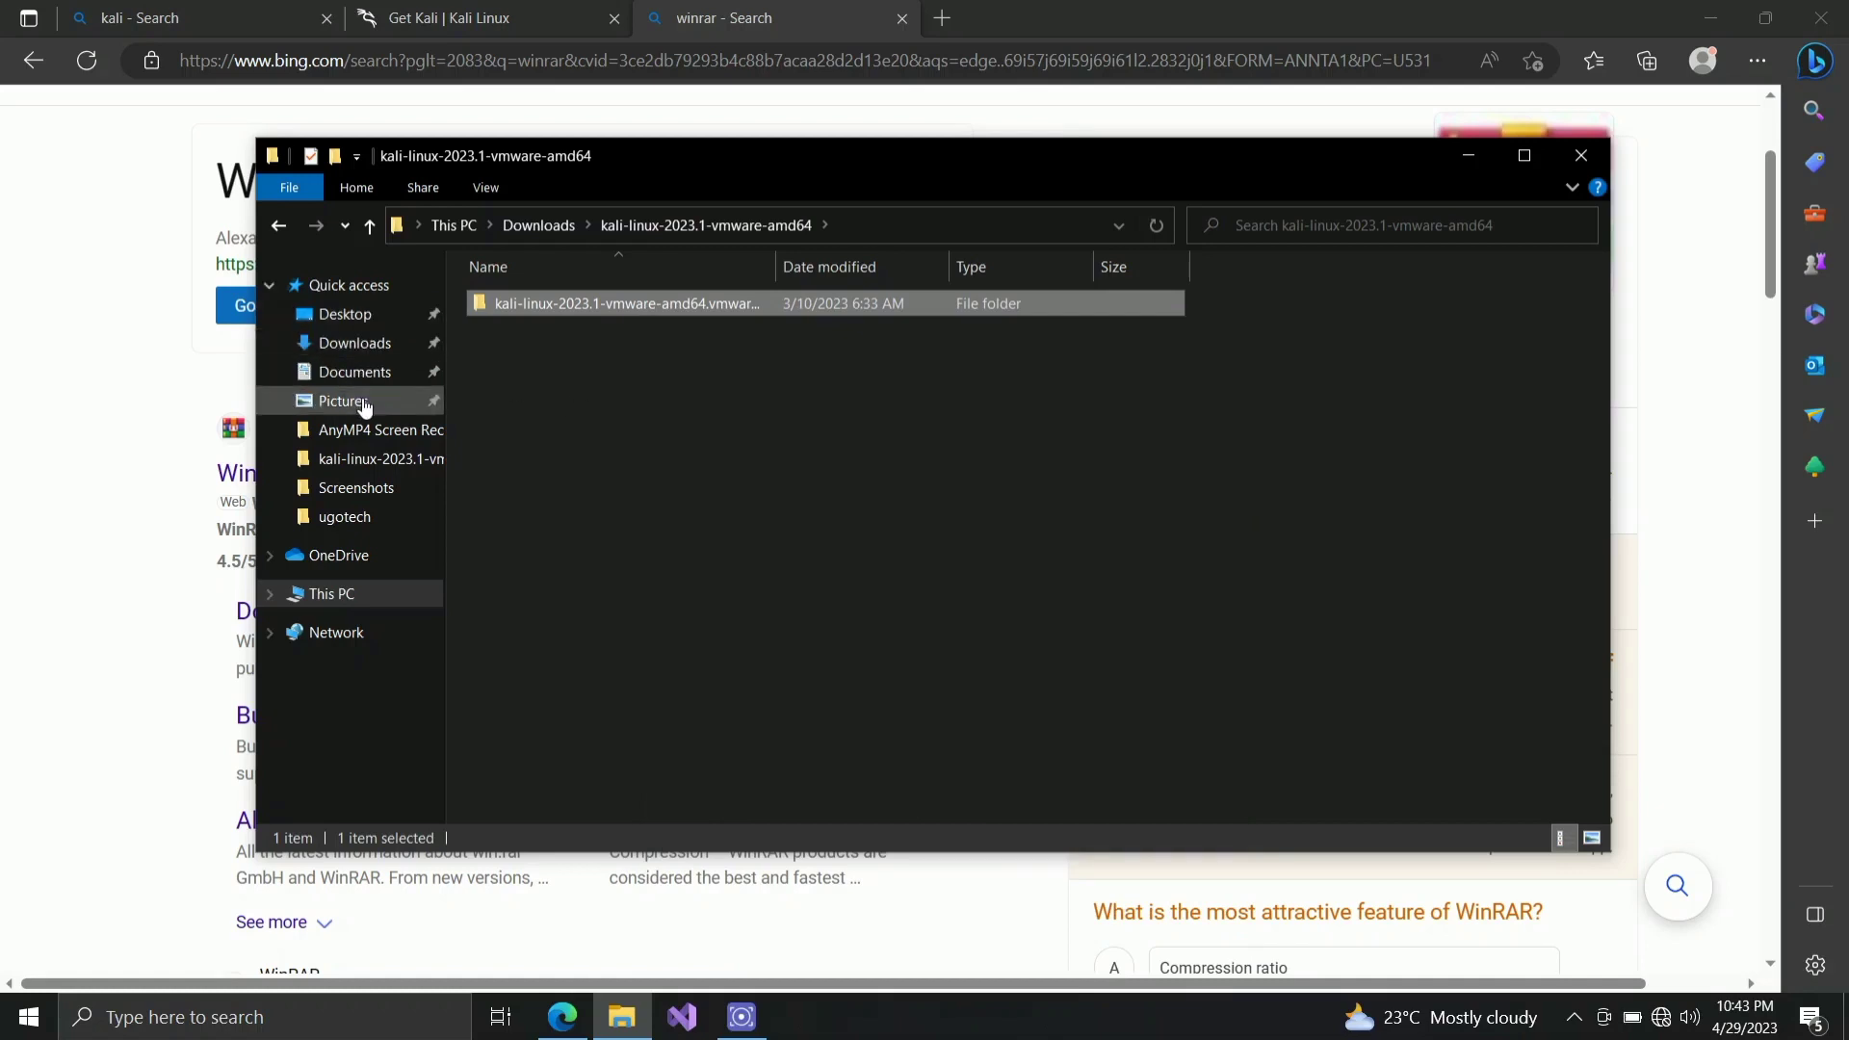
click(369, 320)
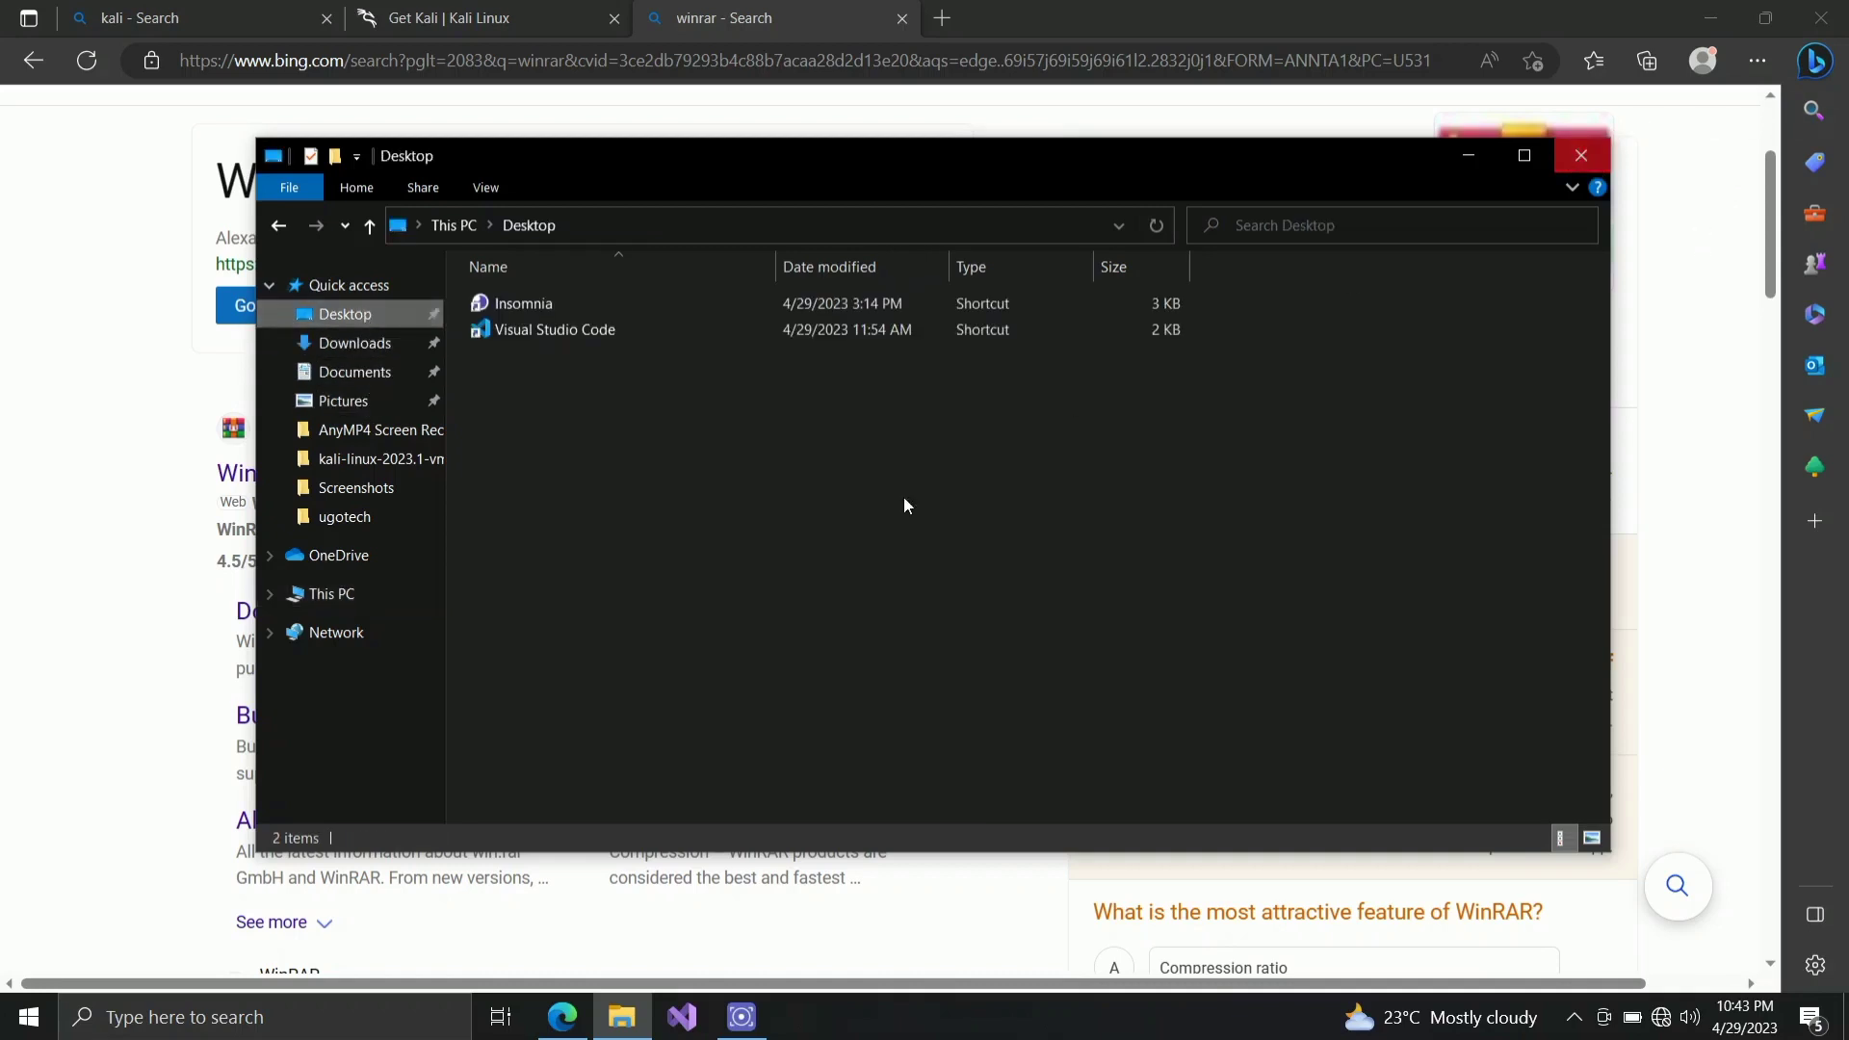
right_click(855, 520)
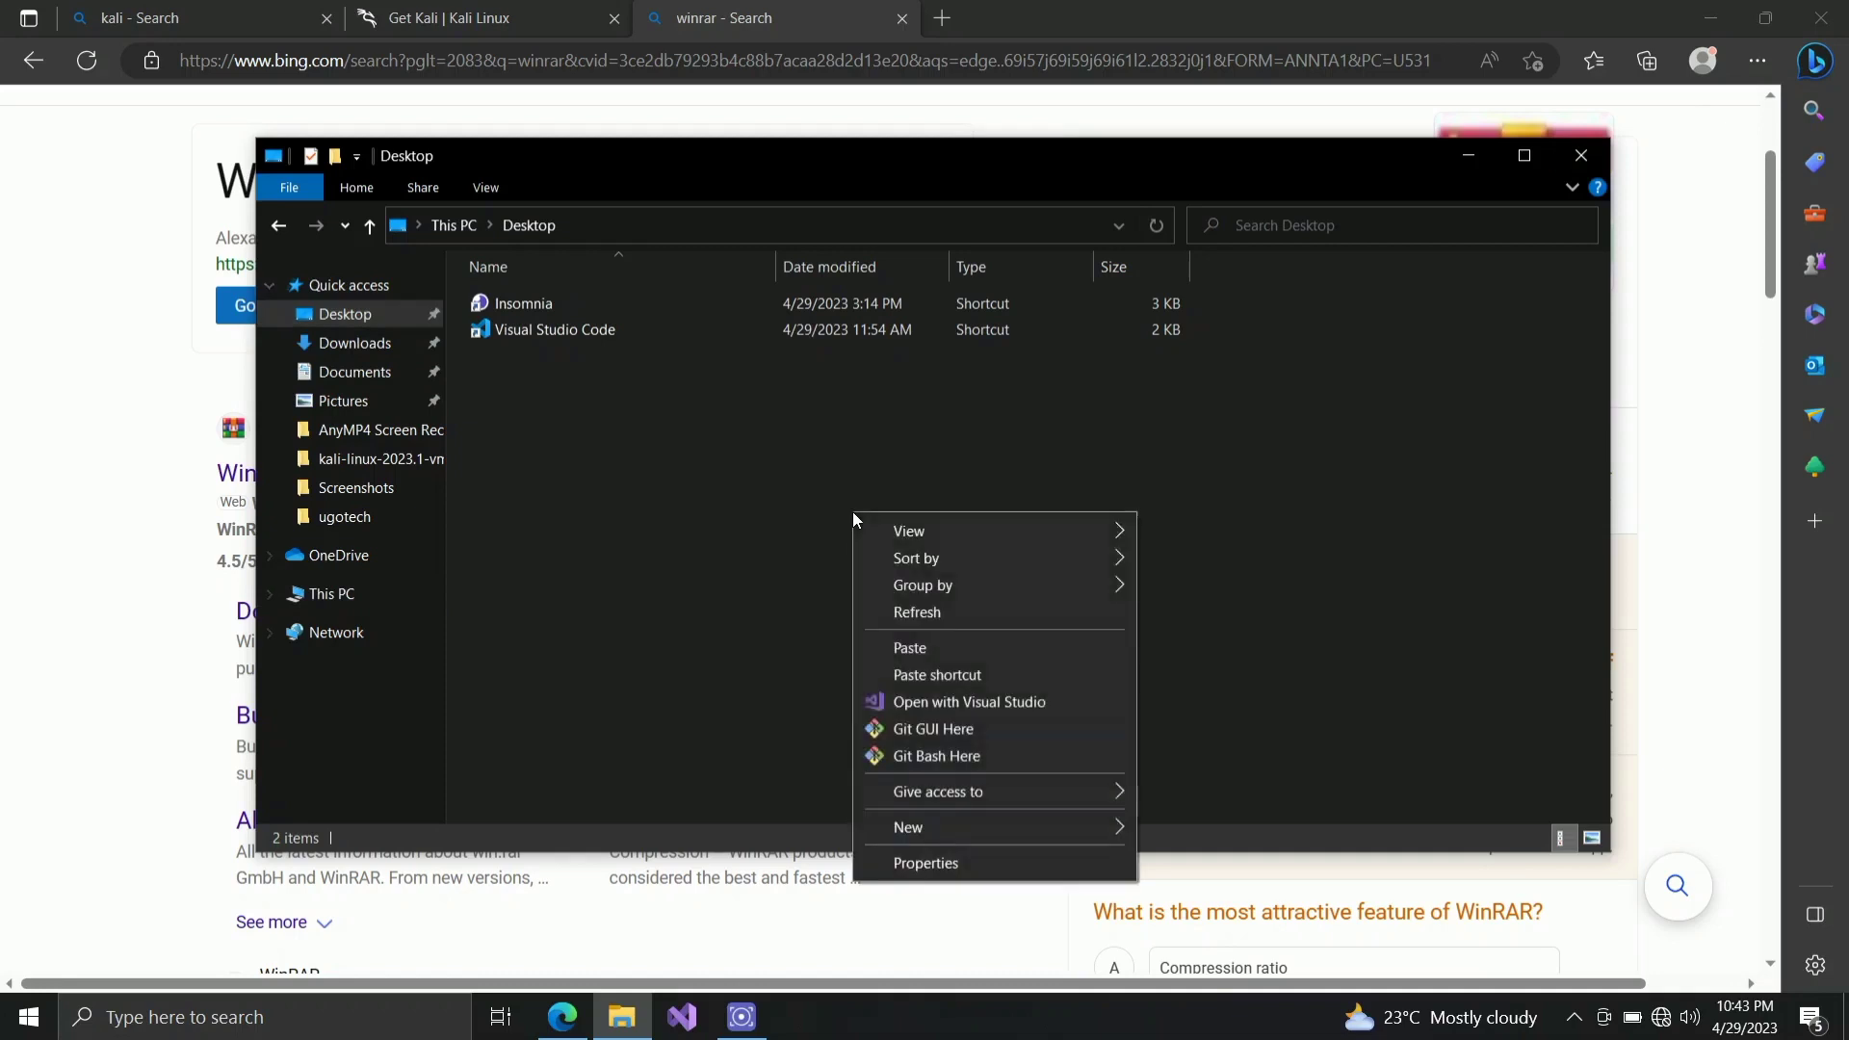
click(975, 648)
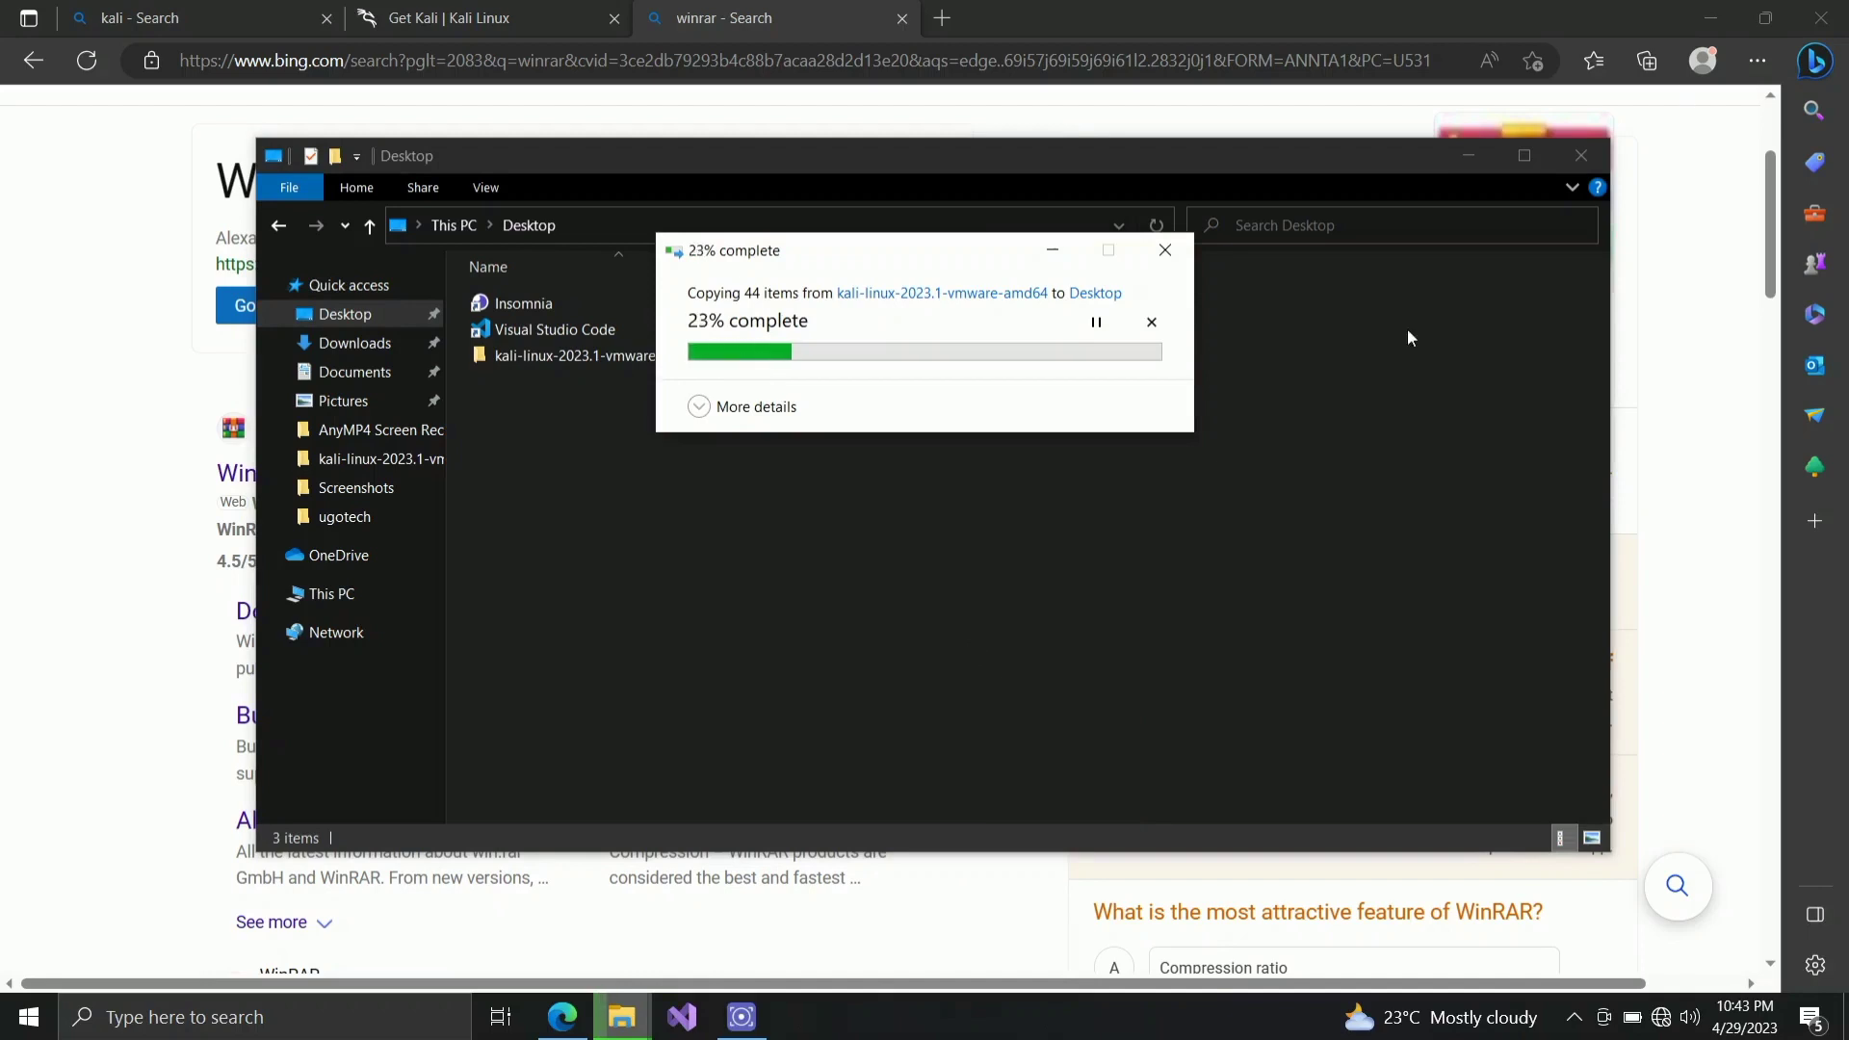
Step: Minimize File Explorer and Microsoft Edge, check the contents of the copied Kali folder on the desktop, and close it
click(1467, 157)
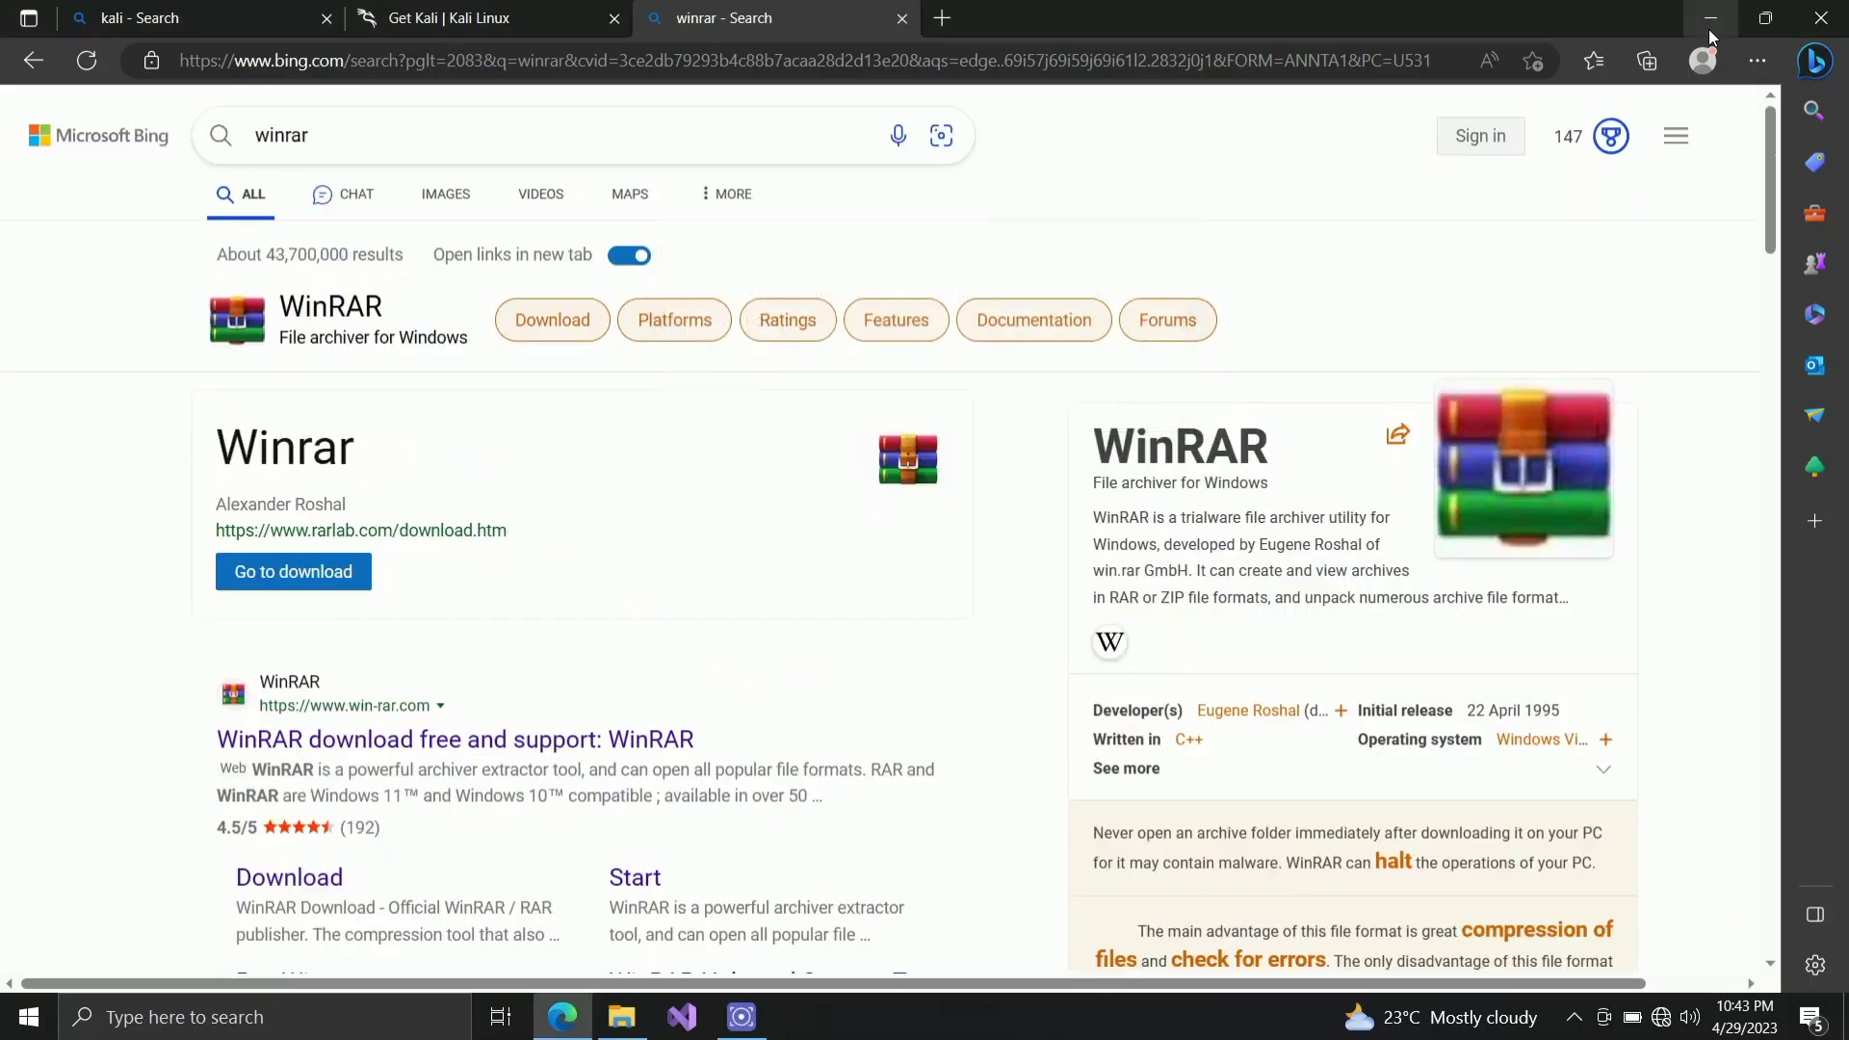
click(1710, 19)
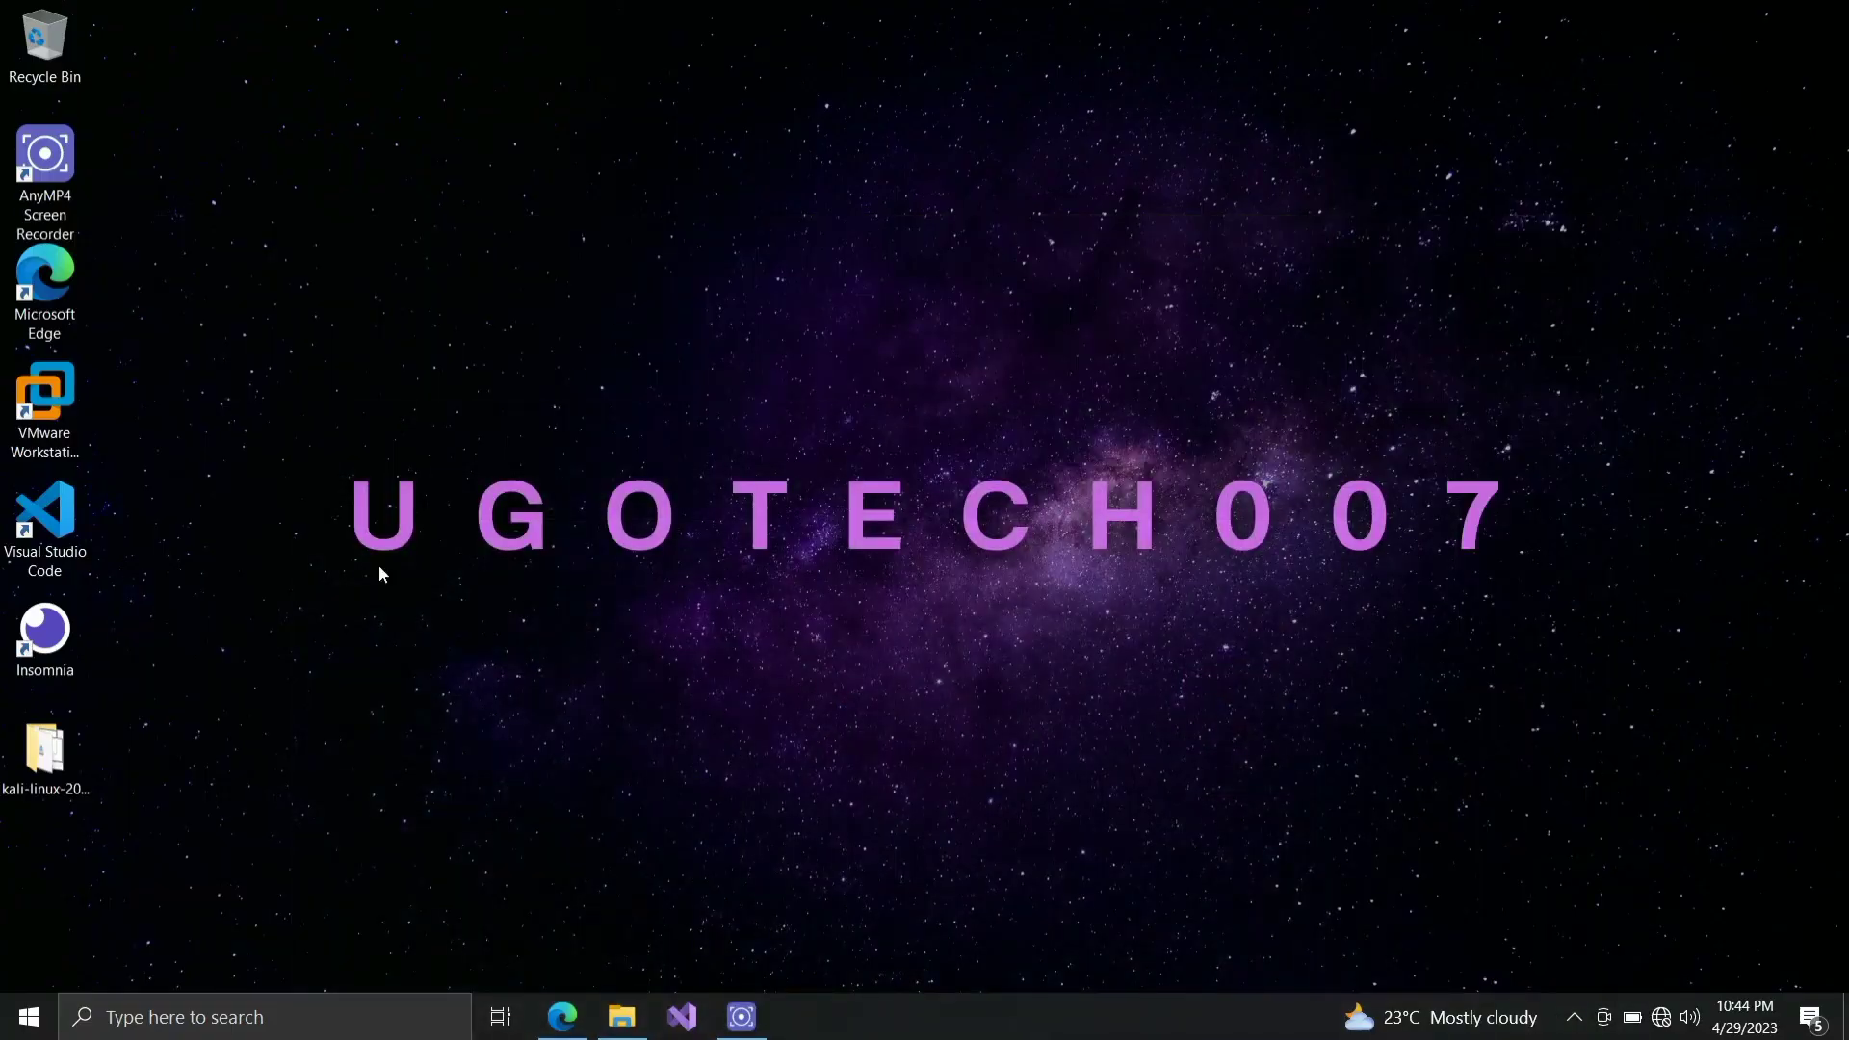
double_click(66, 754)
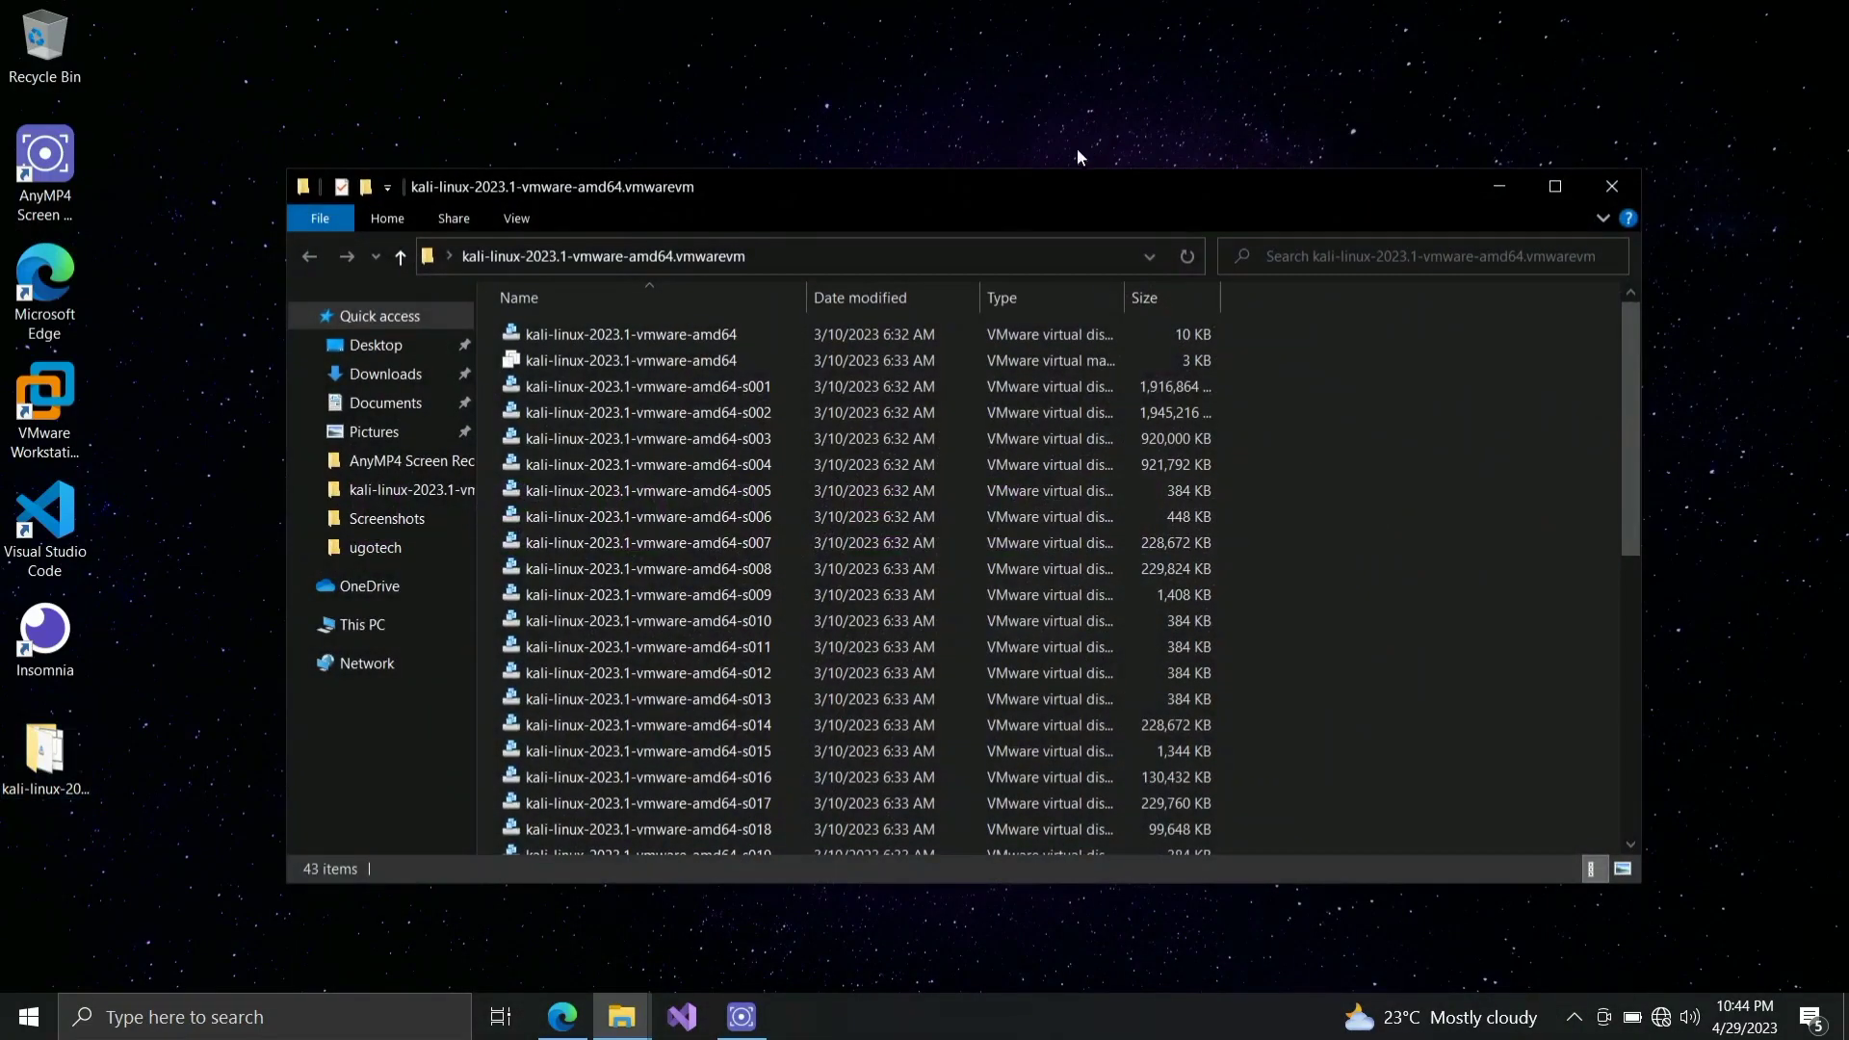
click(1628, 188)
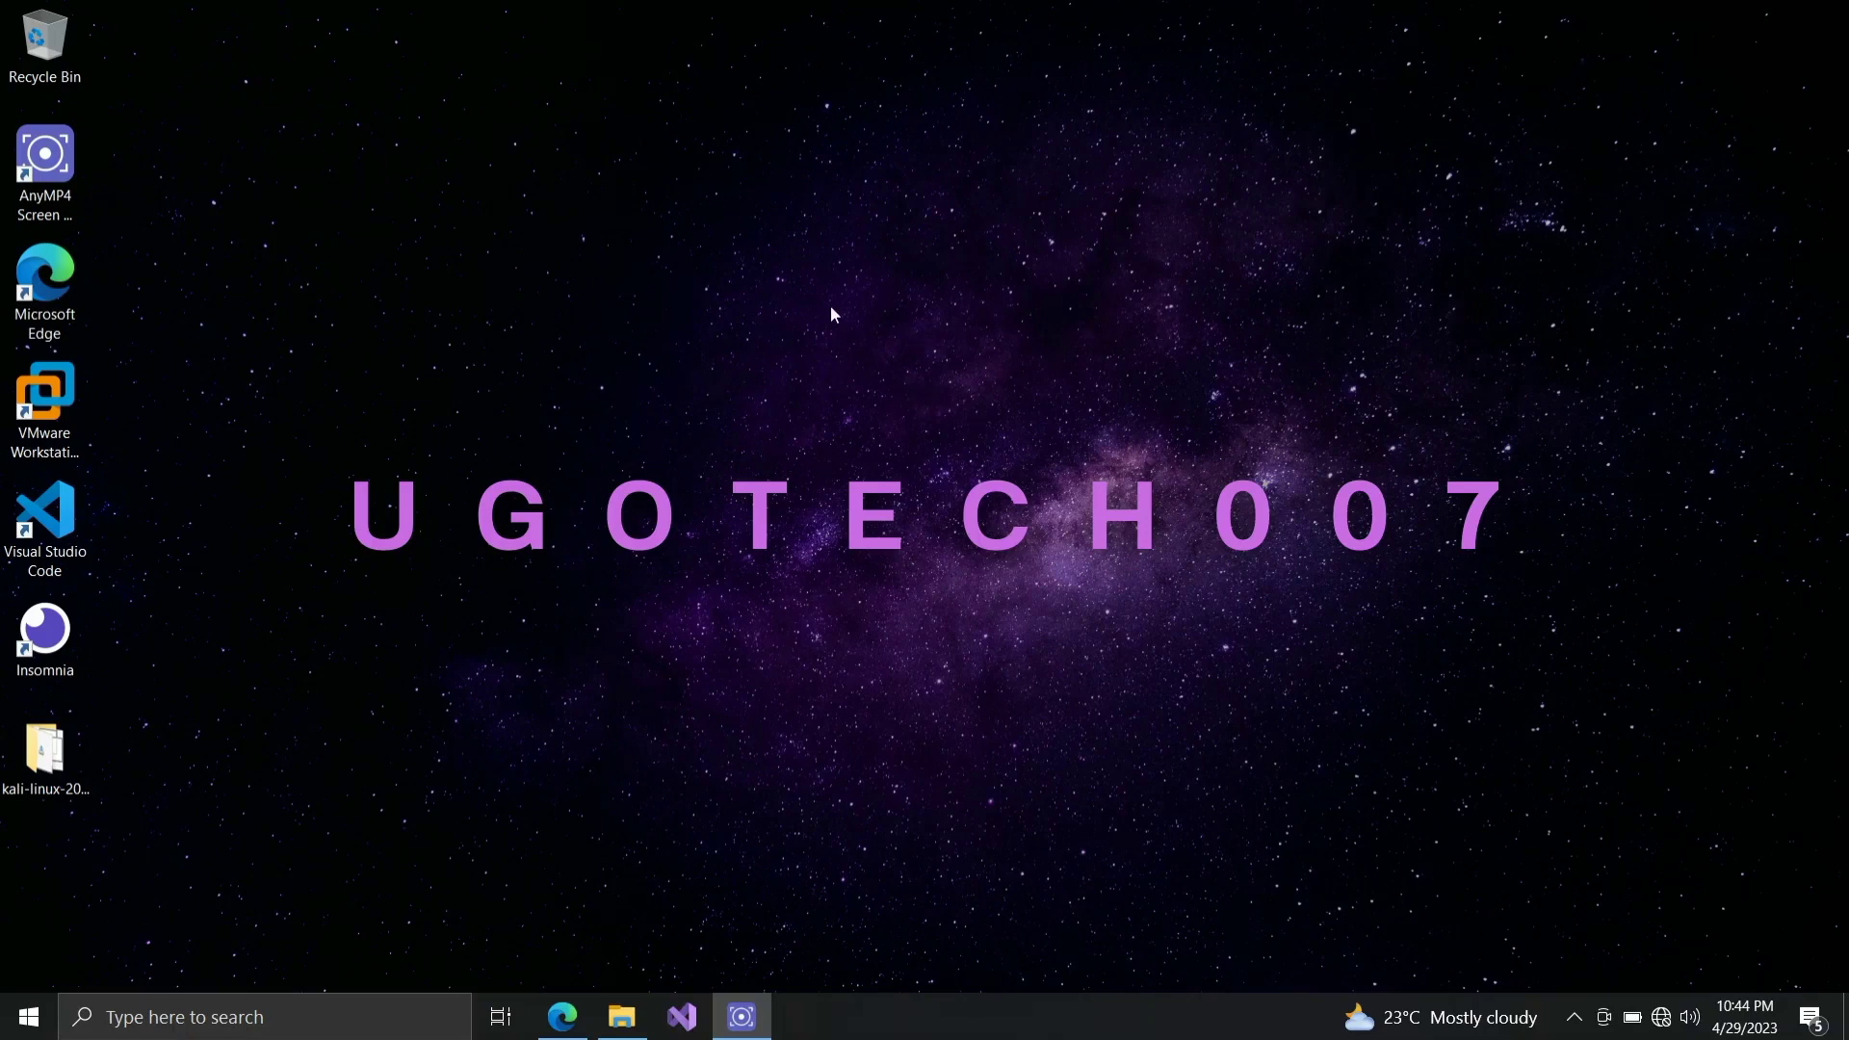
Step: Launch VMware Workstation Pro from the desktop, review its product and license information, and close the information dialog
click(45, 400)
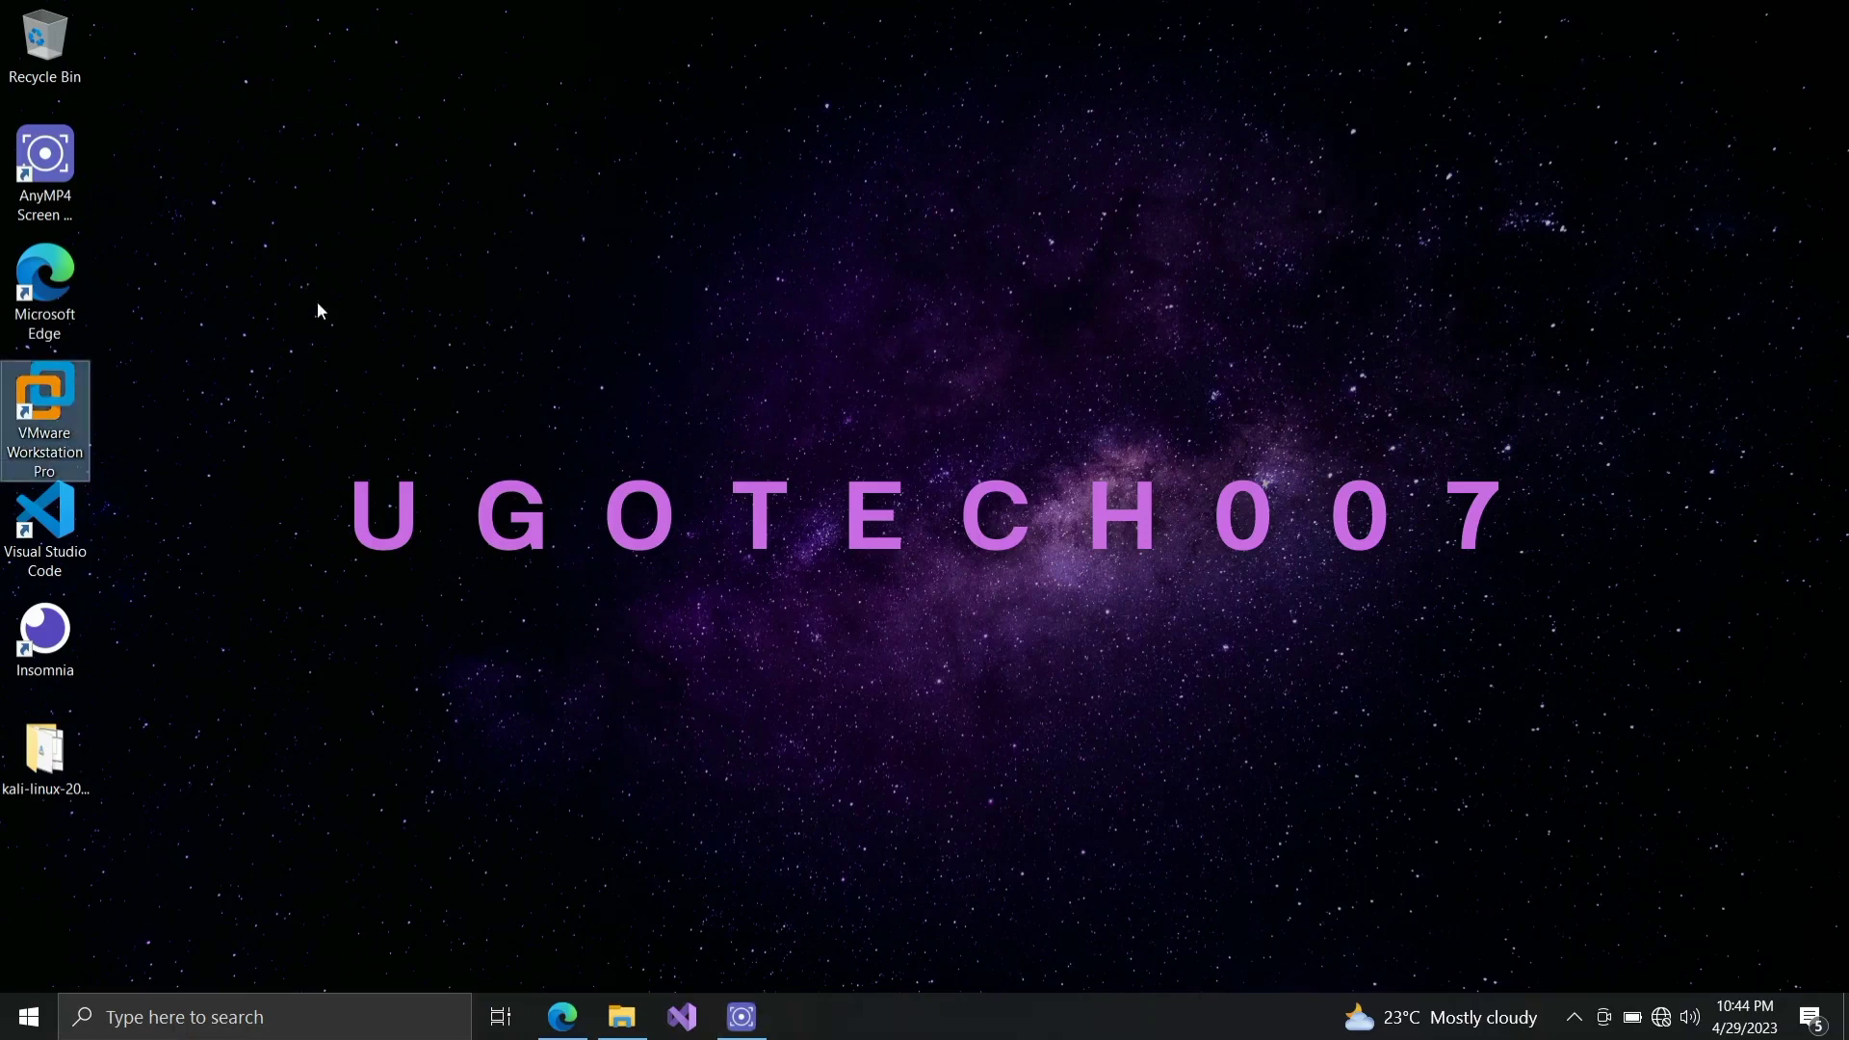
double_click(87, 417)
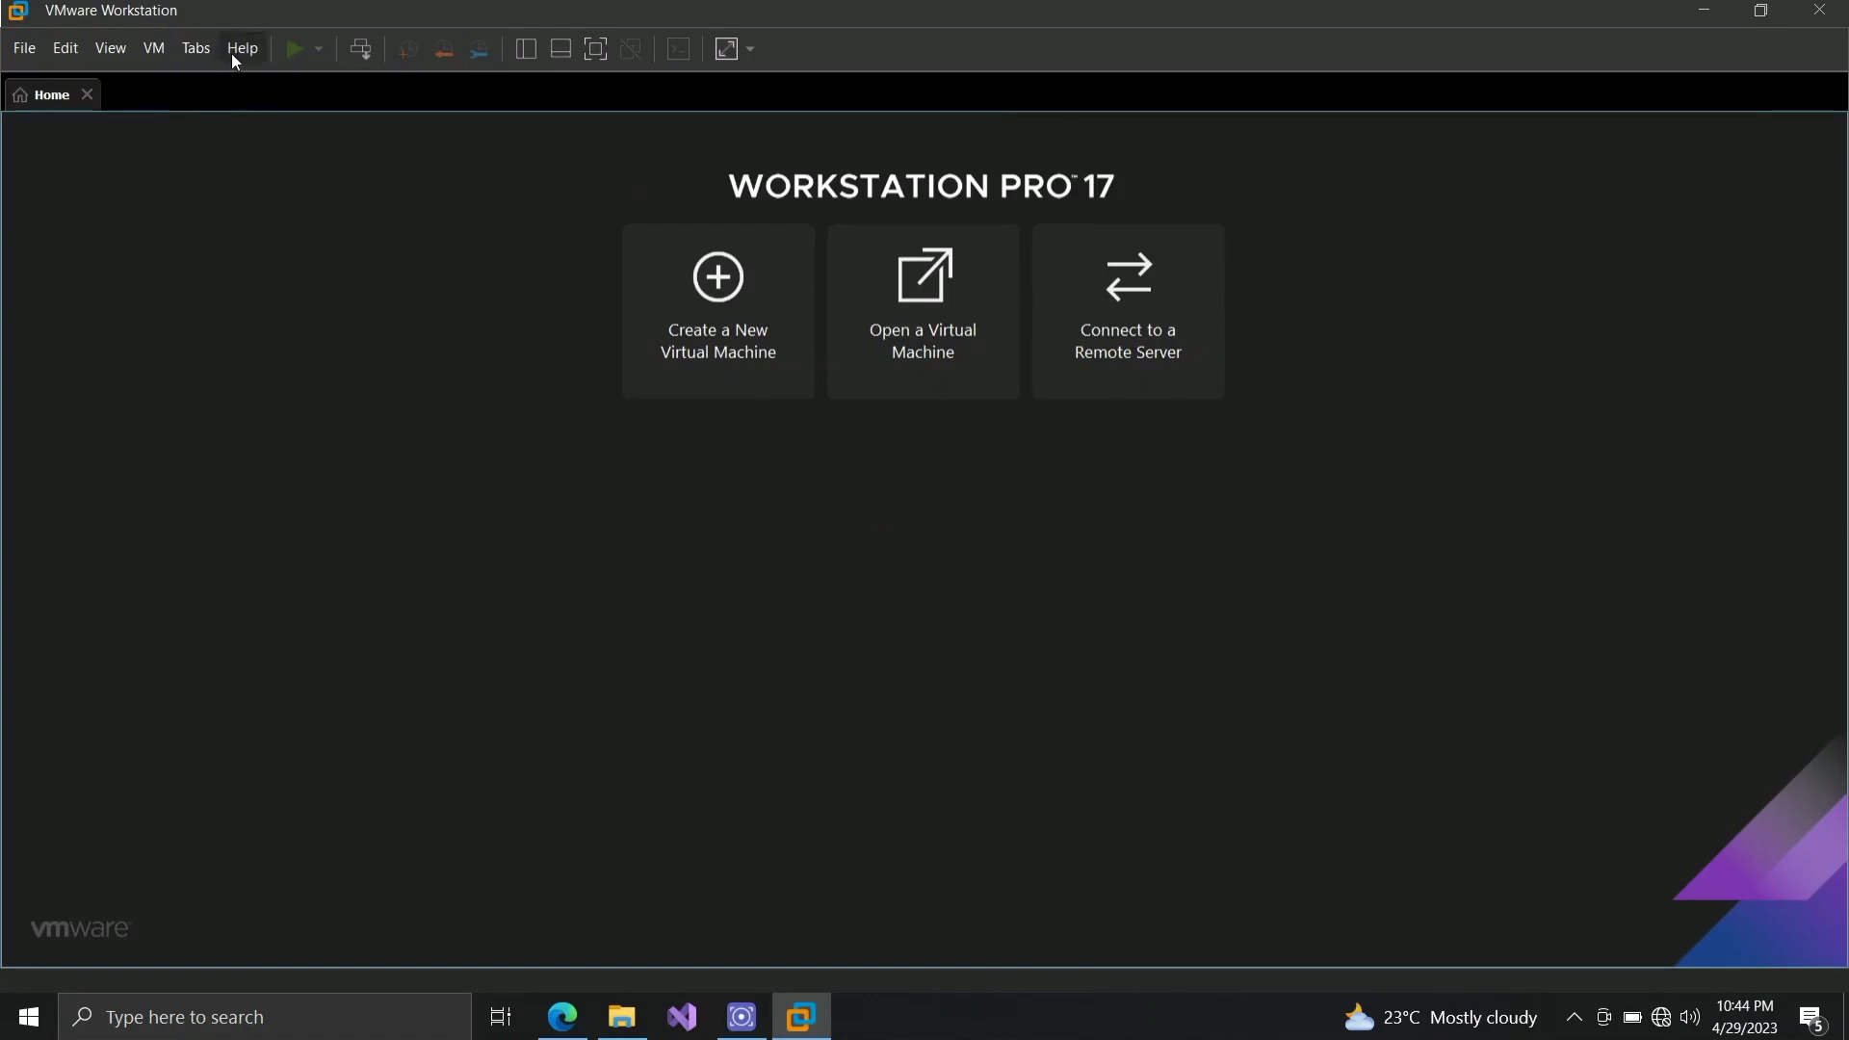
click(235, 56)
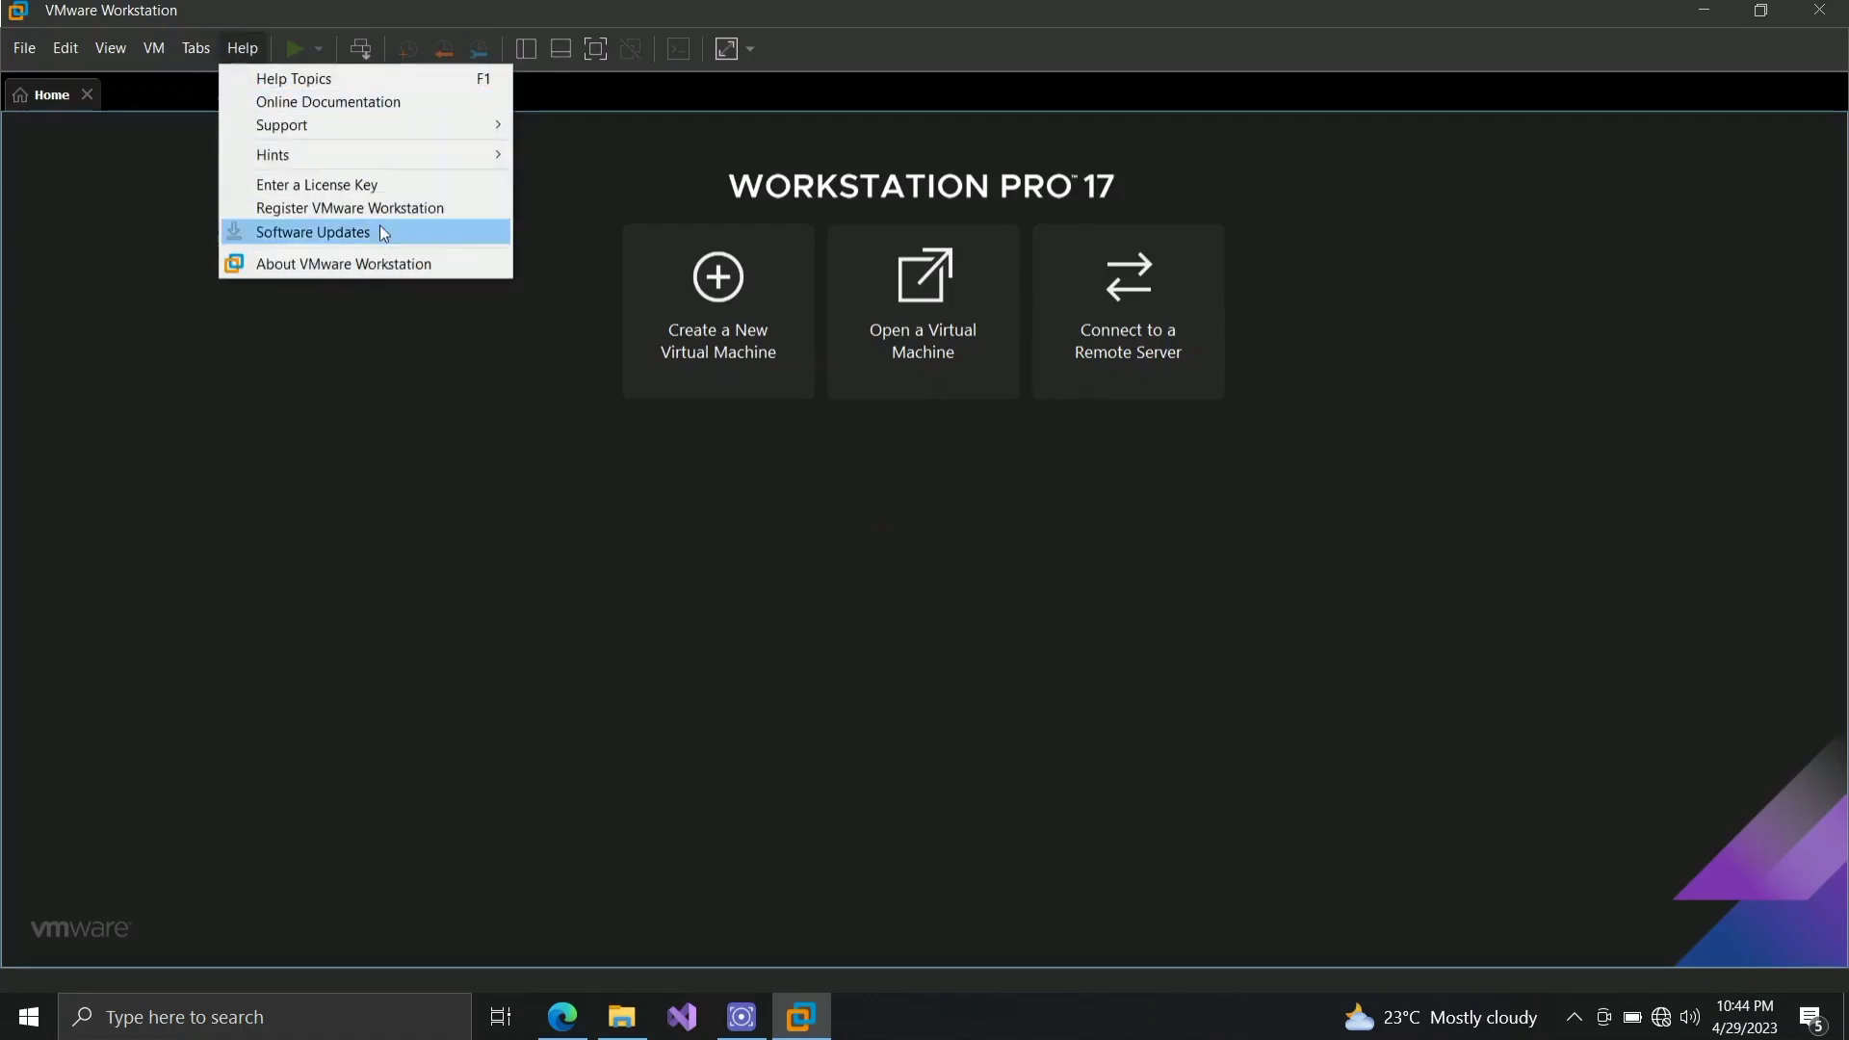
click(373, 262)
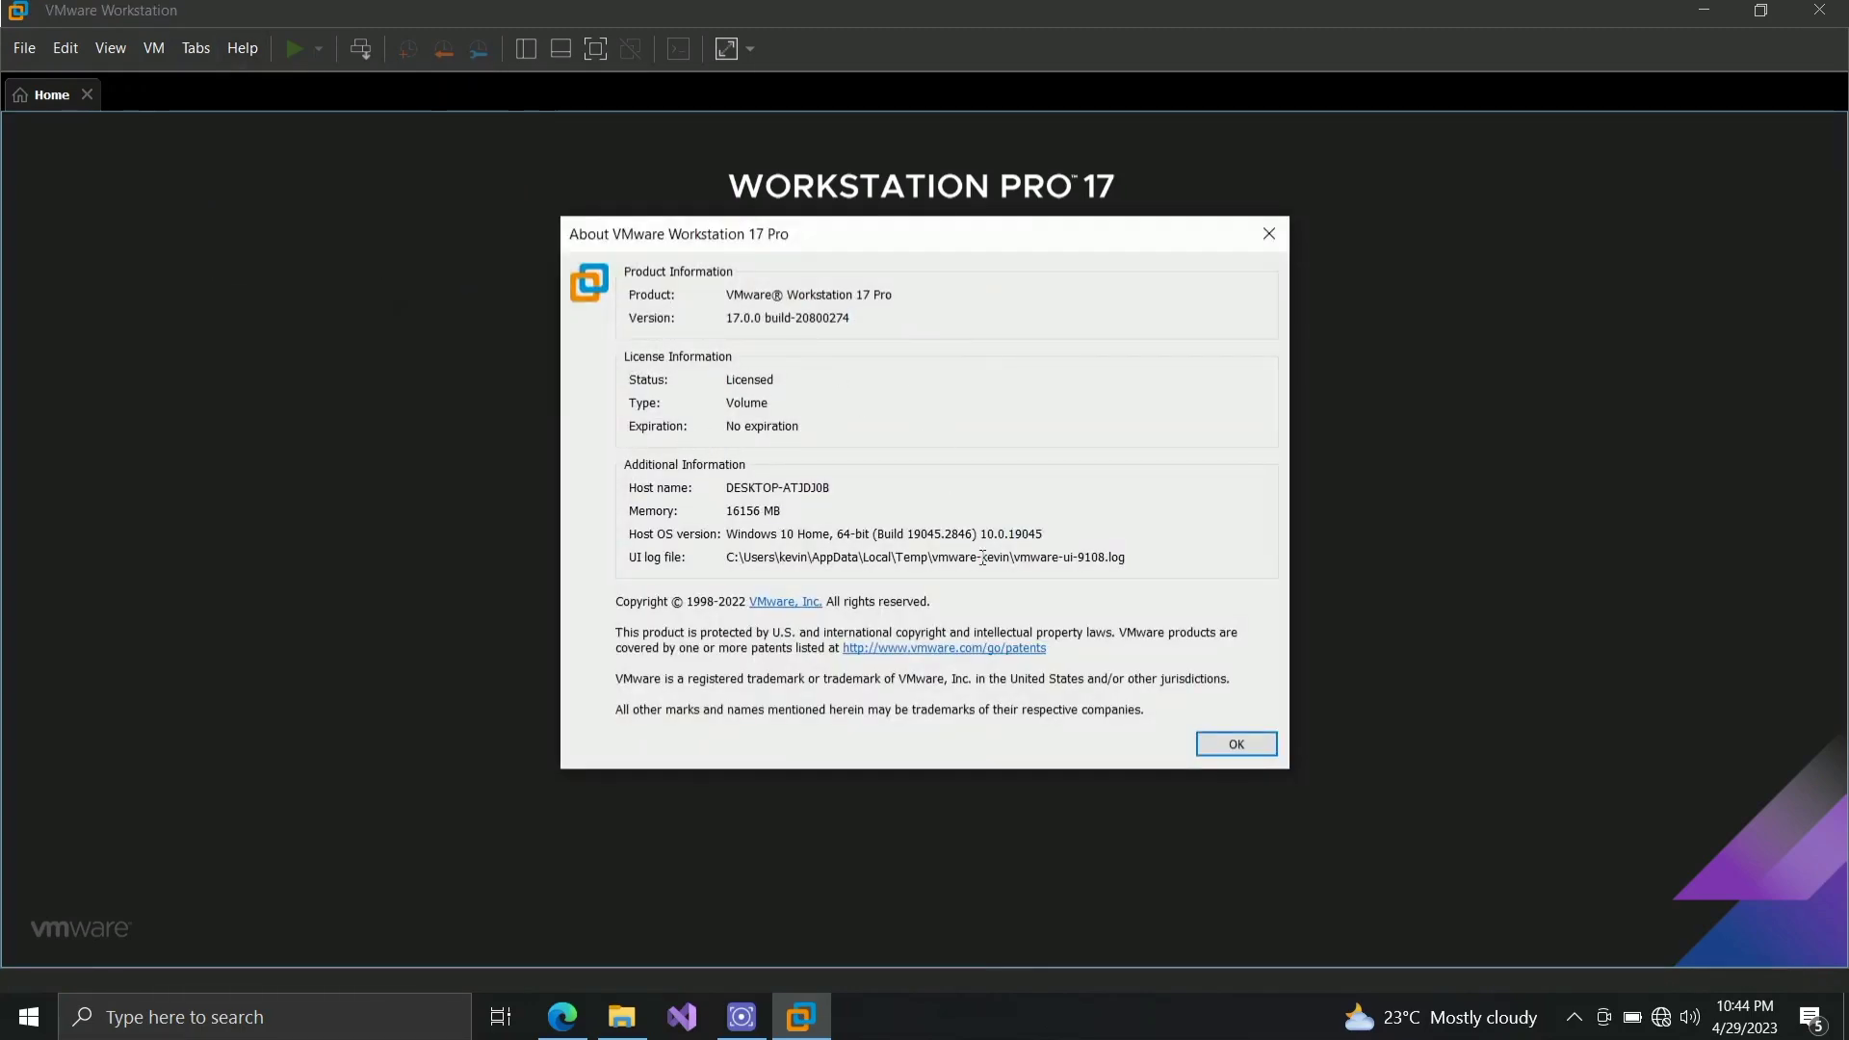
click(1202, 744)
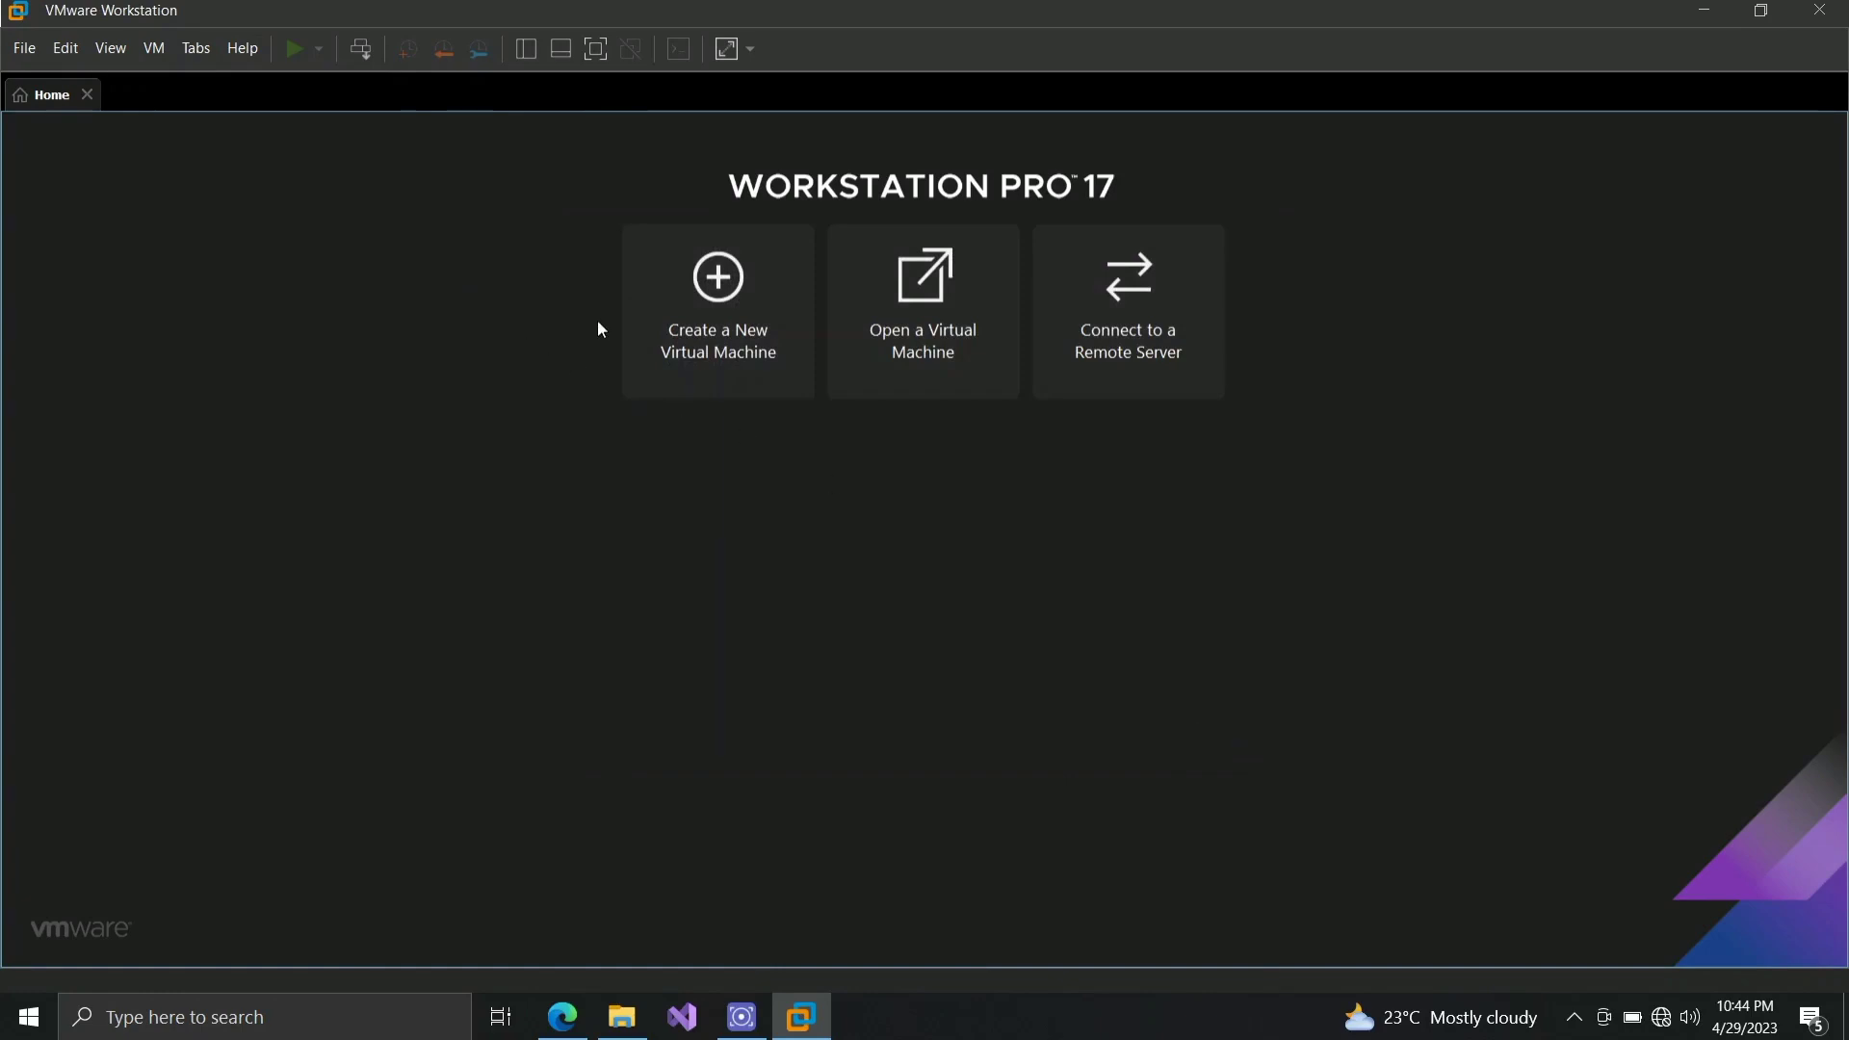
Step: Open the kali-linux-2023.1-vmware-amd64 virtual machine from the .vmwarevm folder on the Desktop
click(924, 314)
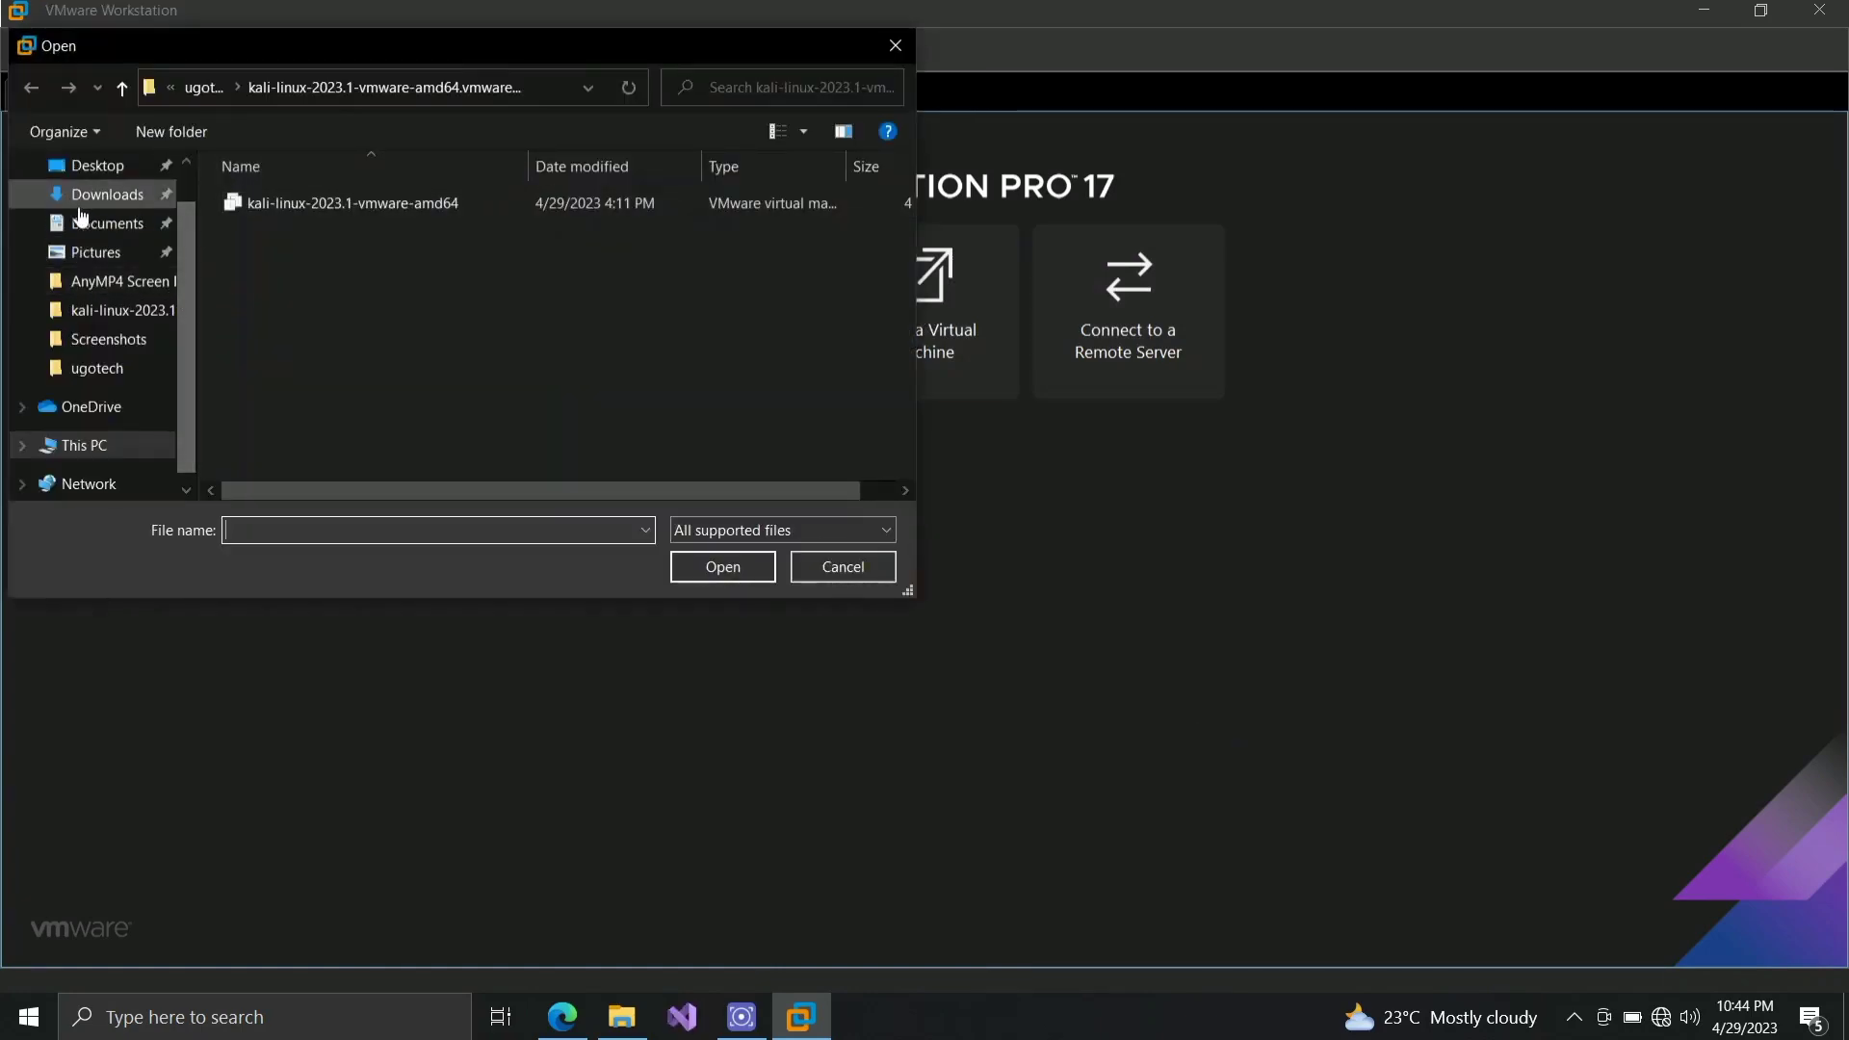
click(111, 171)
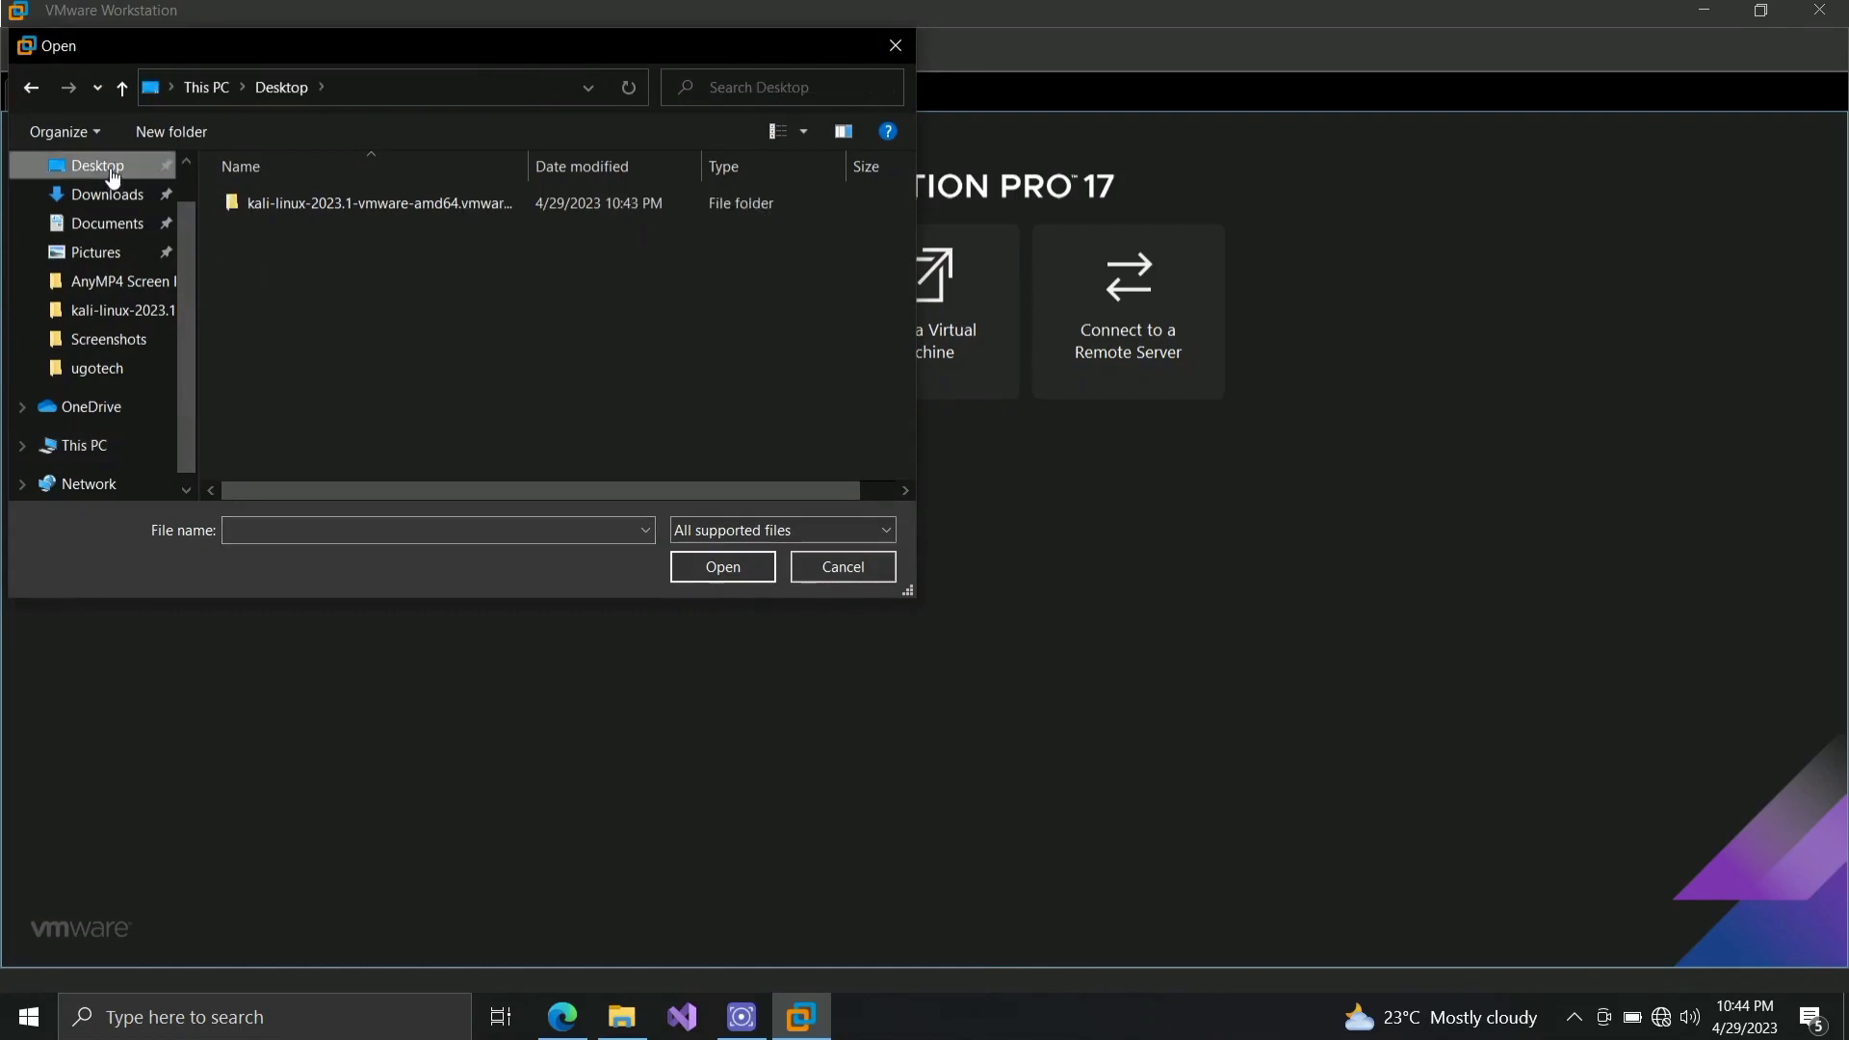
double_click(303, 205)
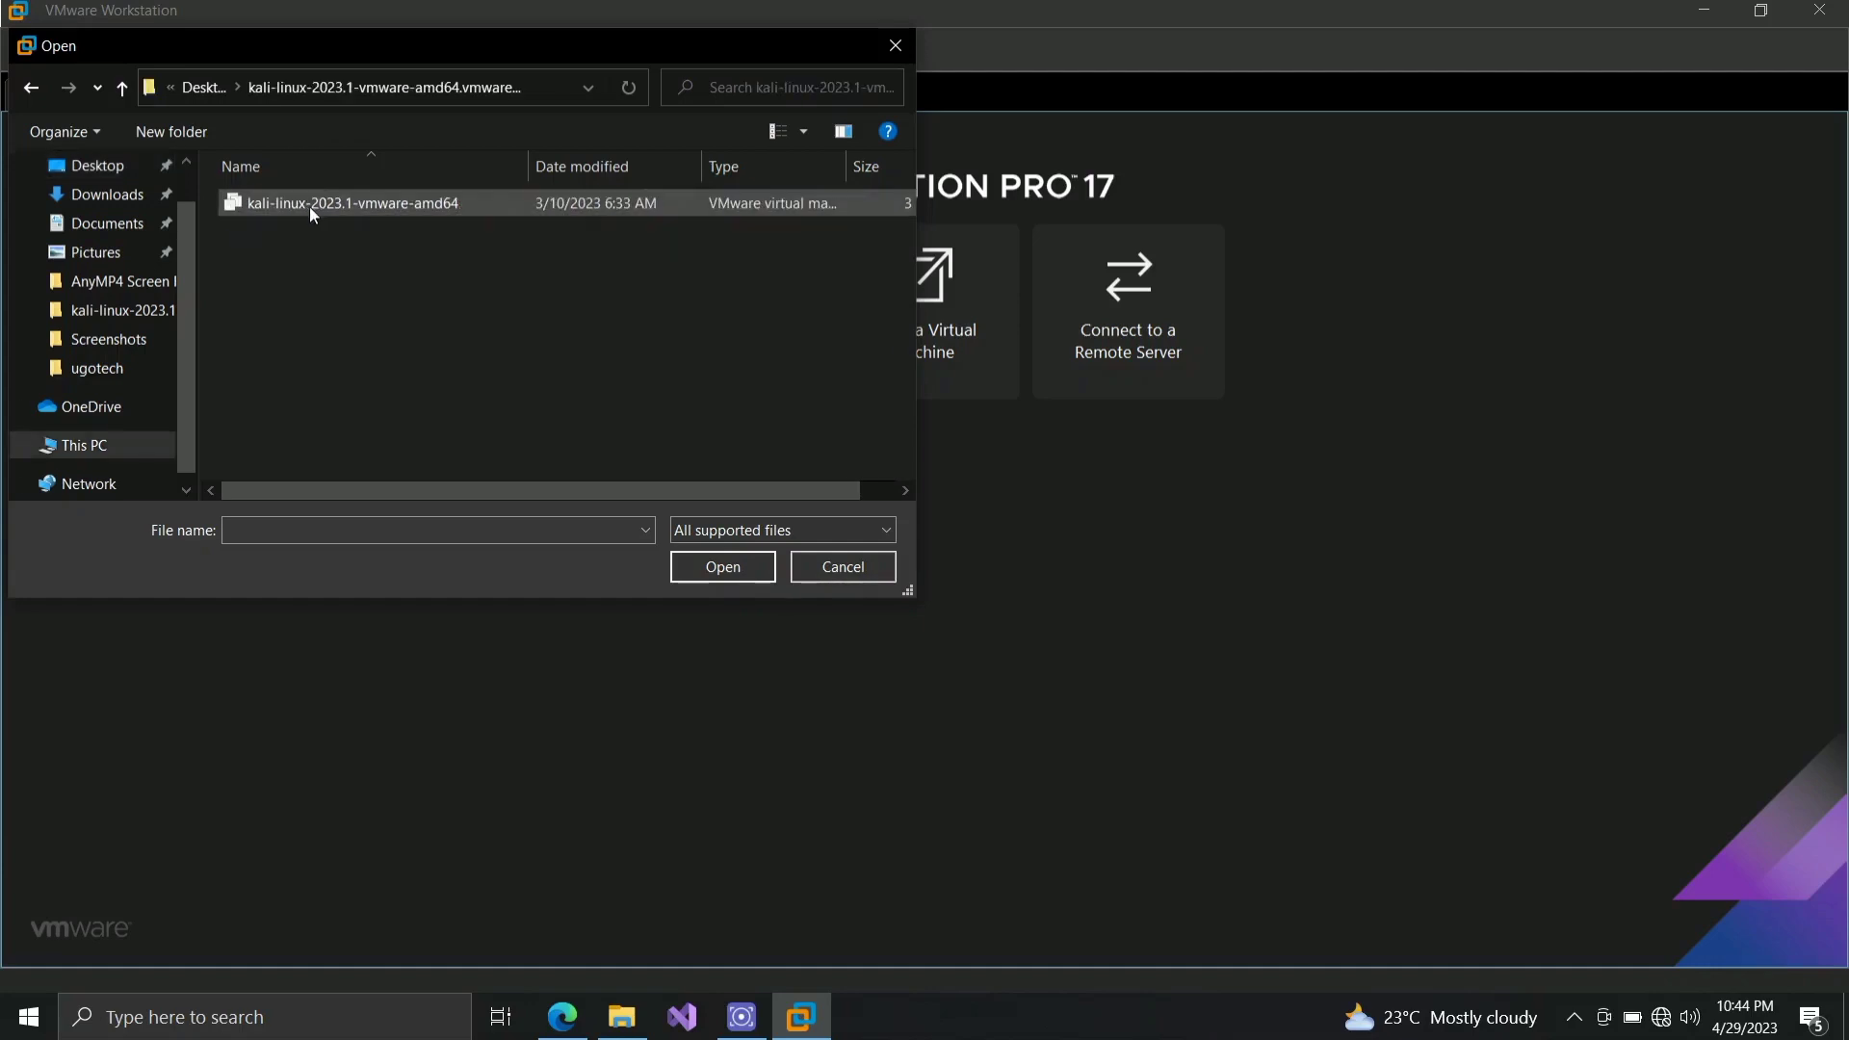
double_click(312, 205)
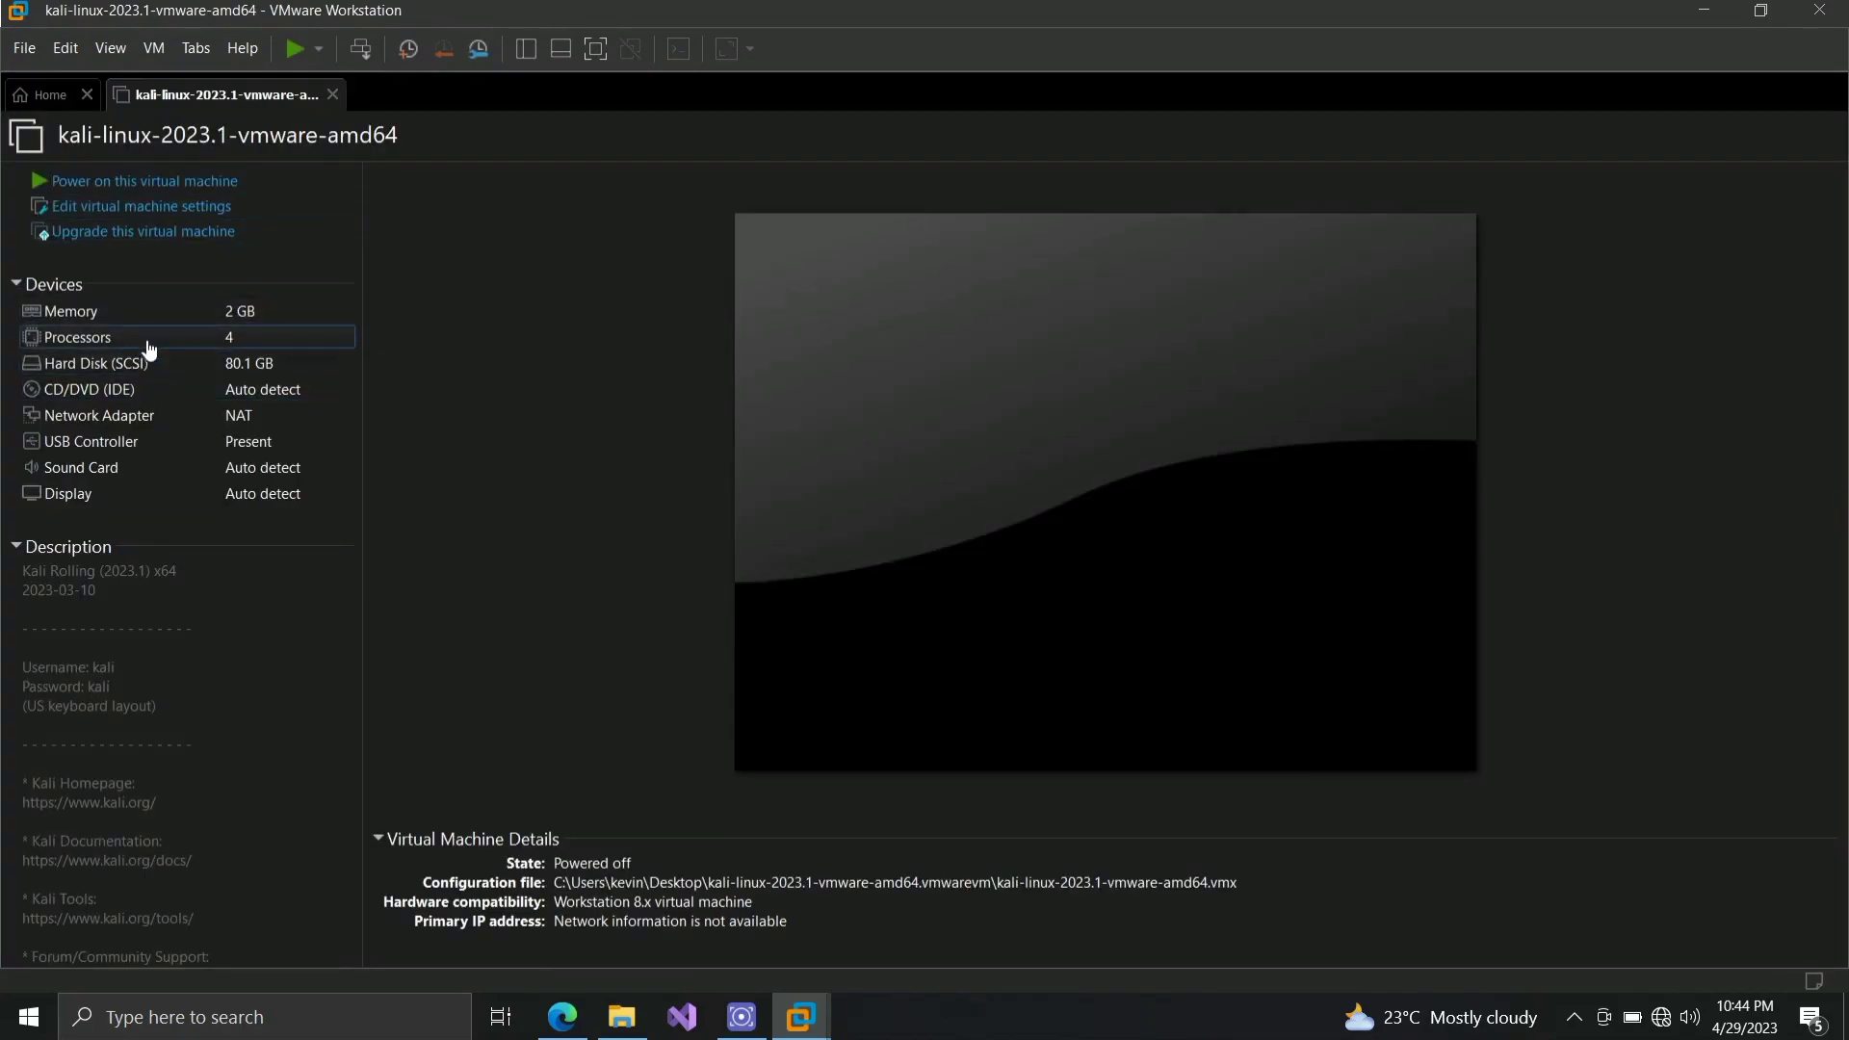
Step: Set the Kali virtual machine's memory to 4 GB (4096 MB), review its network adapter and processor settings, and save the settings
click(170, 210)
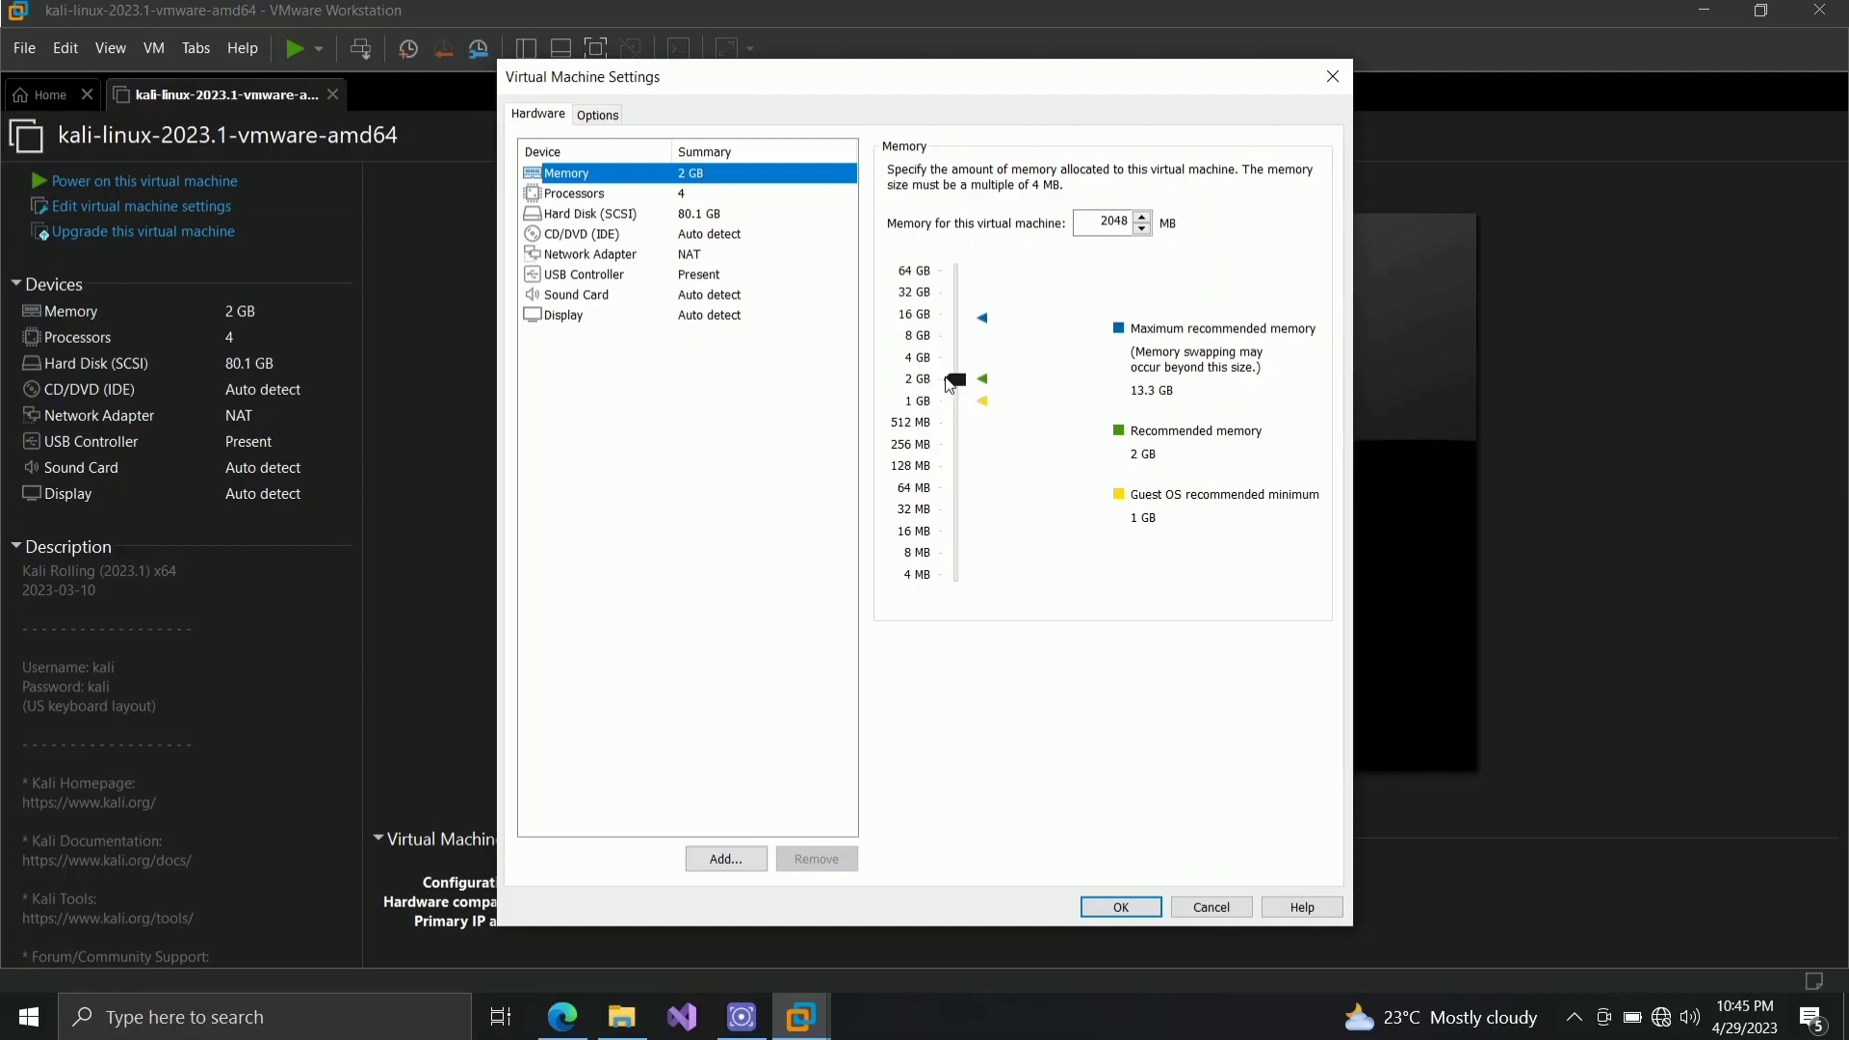
mouse_move(950, 384)
mouse_down()
mouse_move(898, 376)
mouse_move(922, 362)
mouse_up()
click(1384, 957)
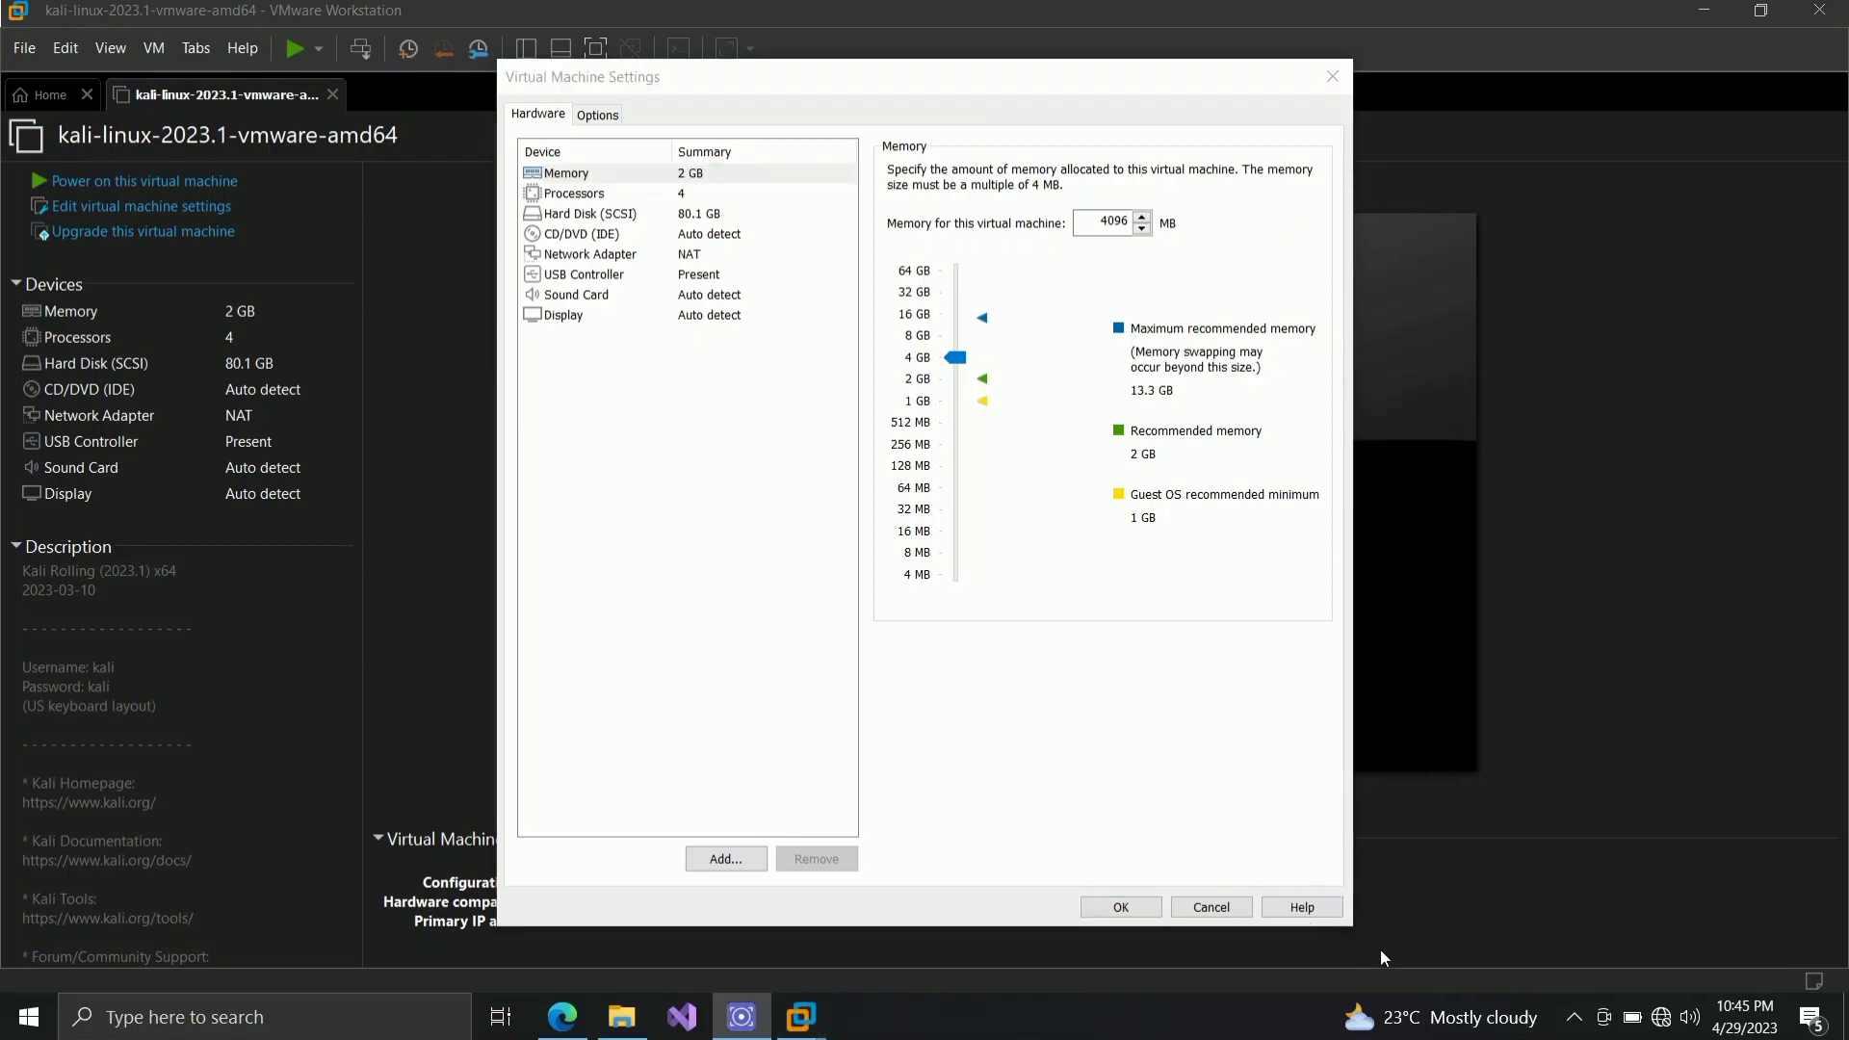
click(613, 255)
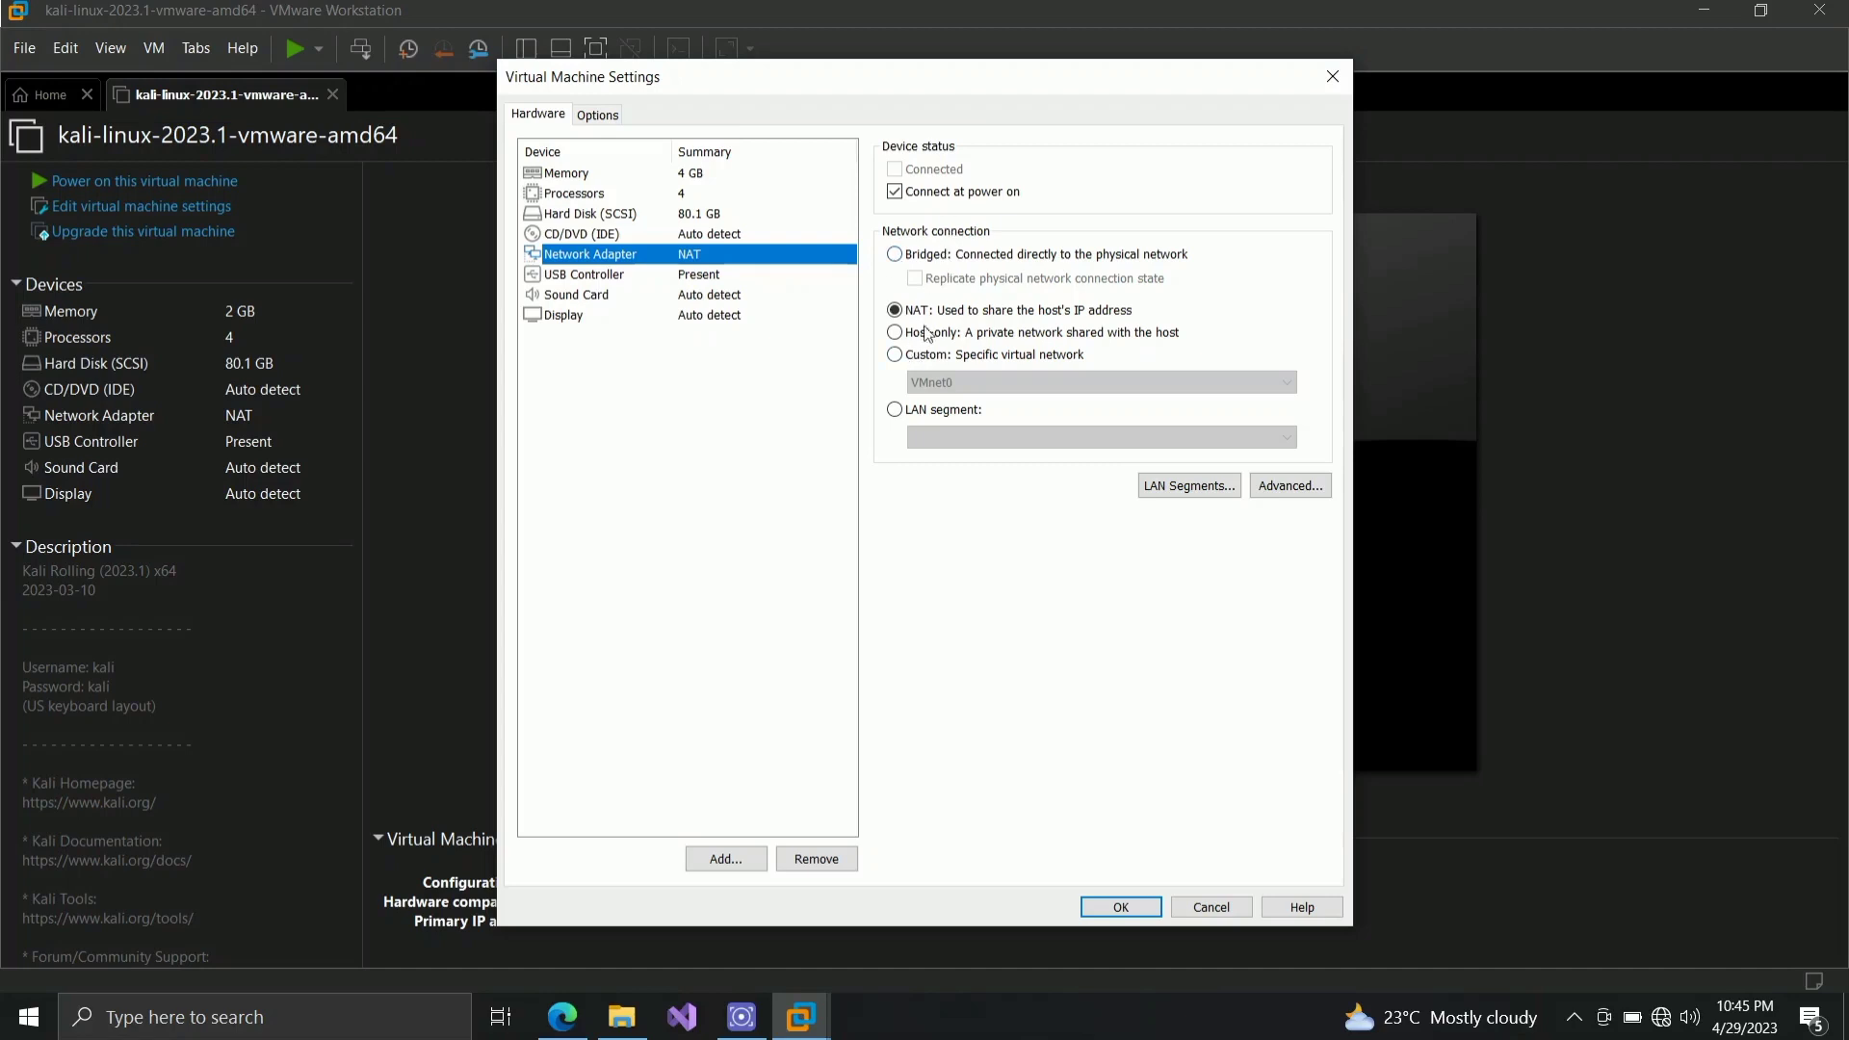
click(604, 195)
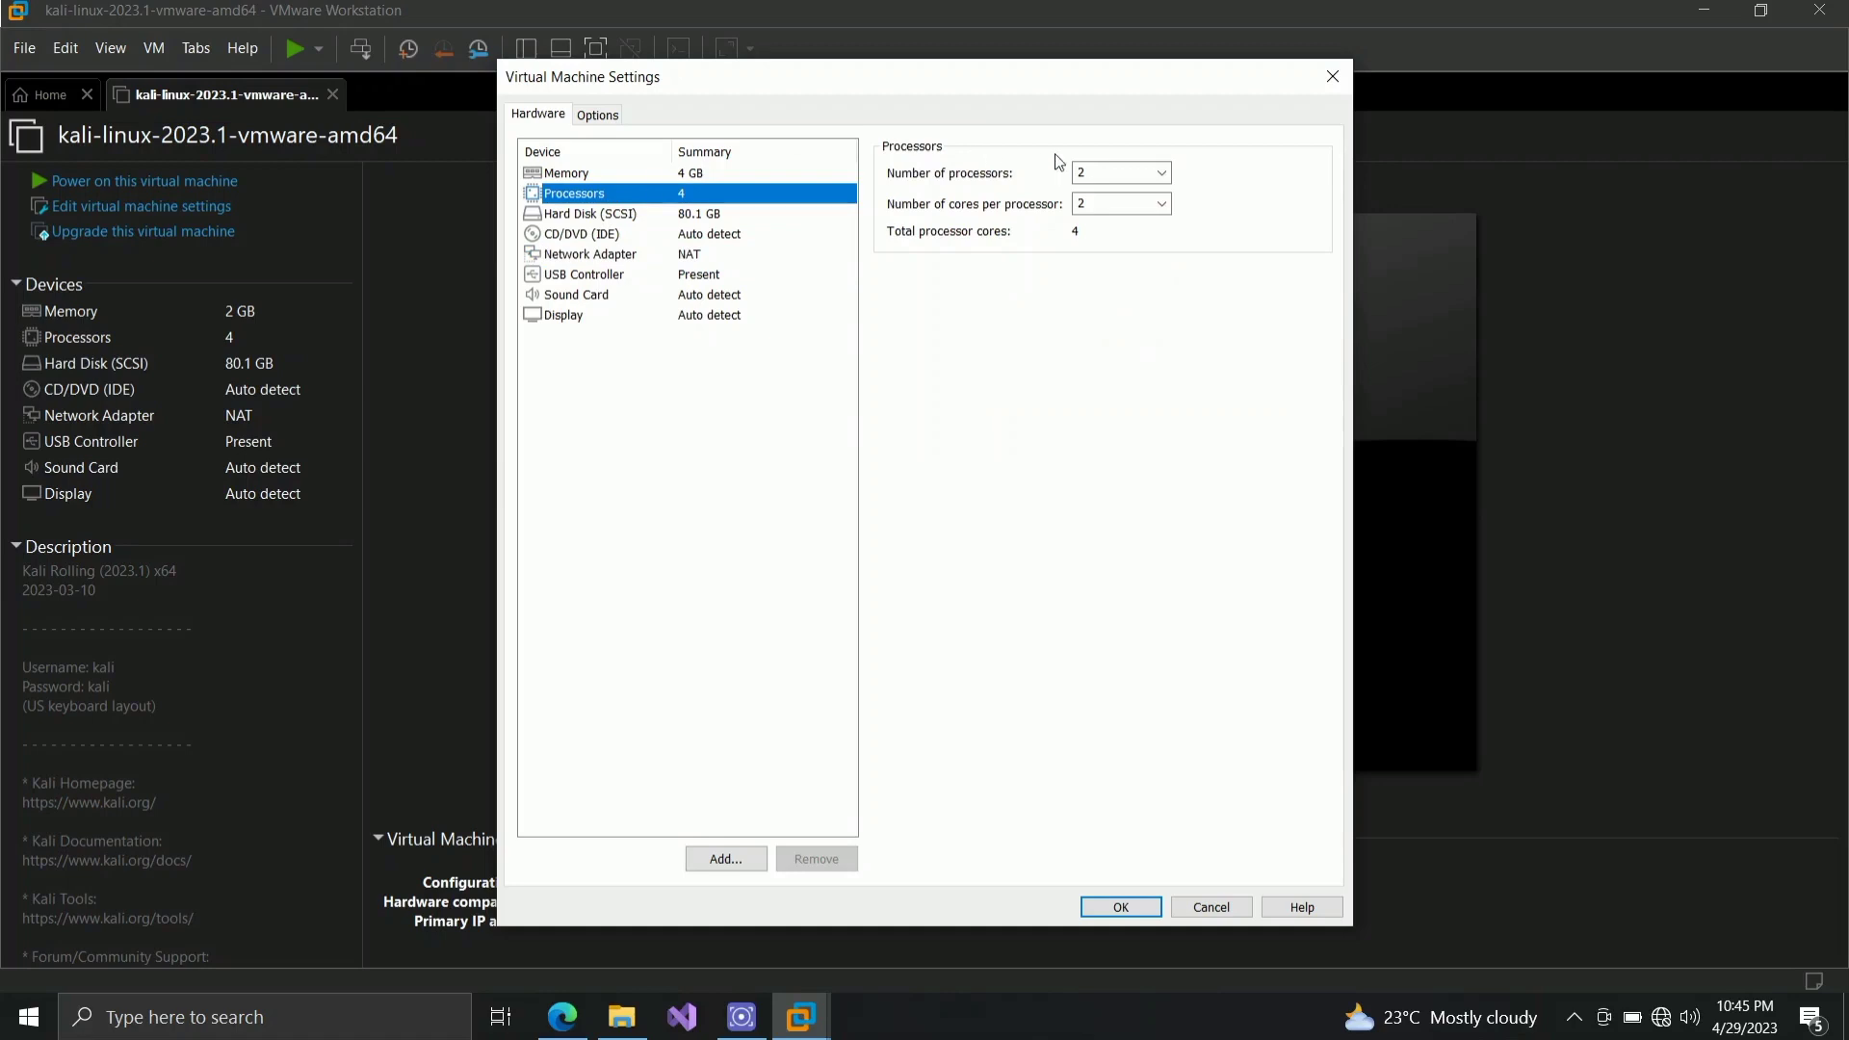
click(593, 176)
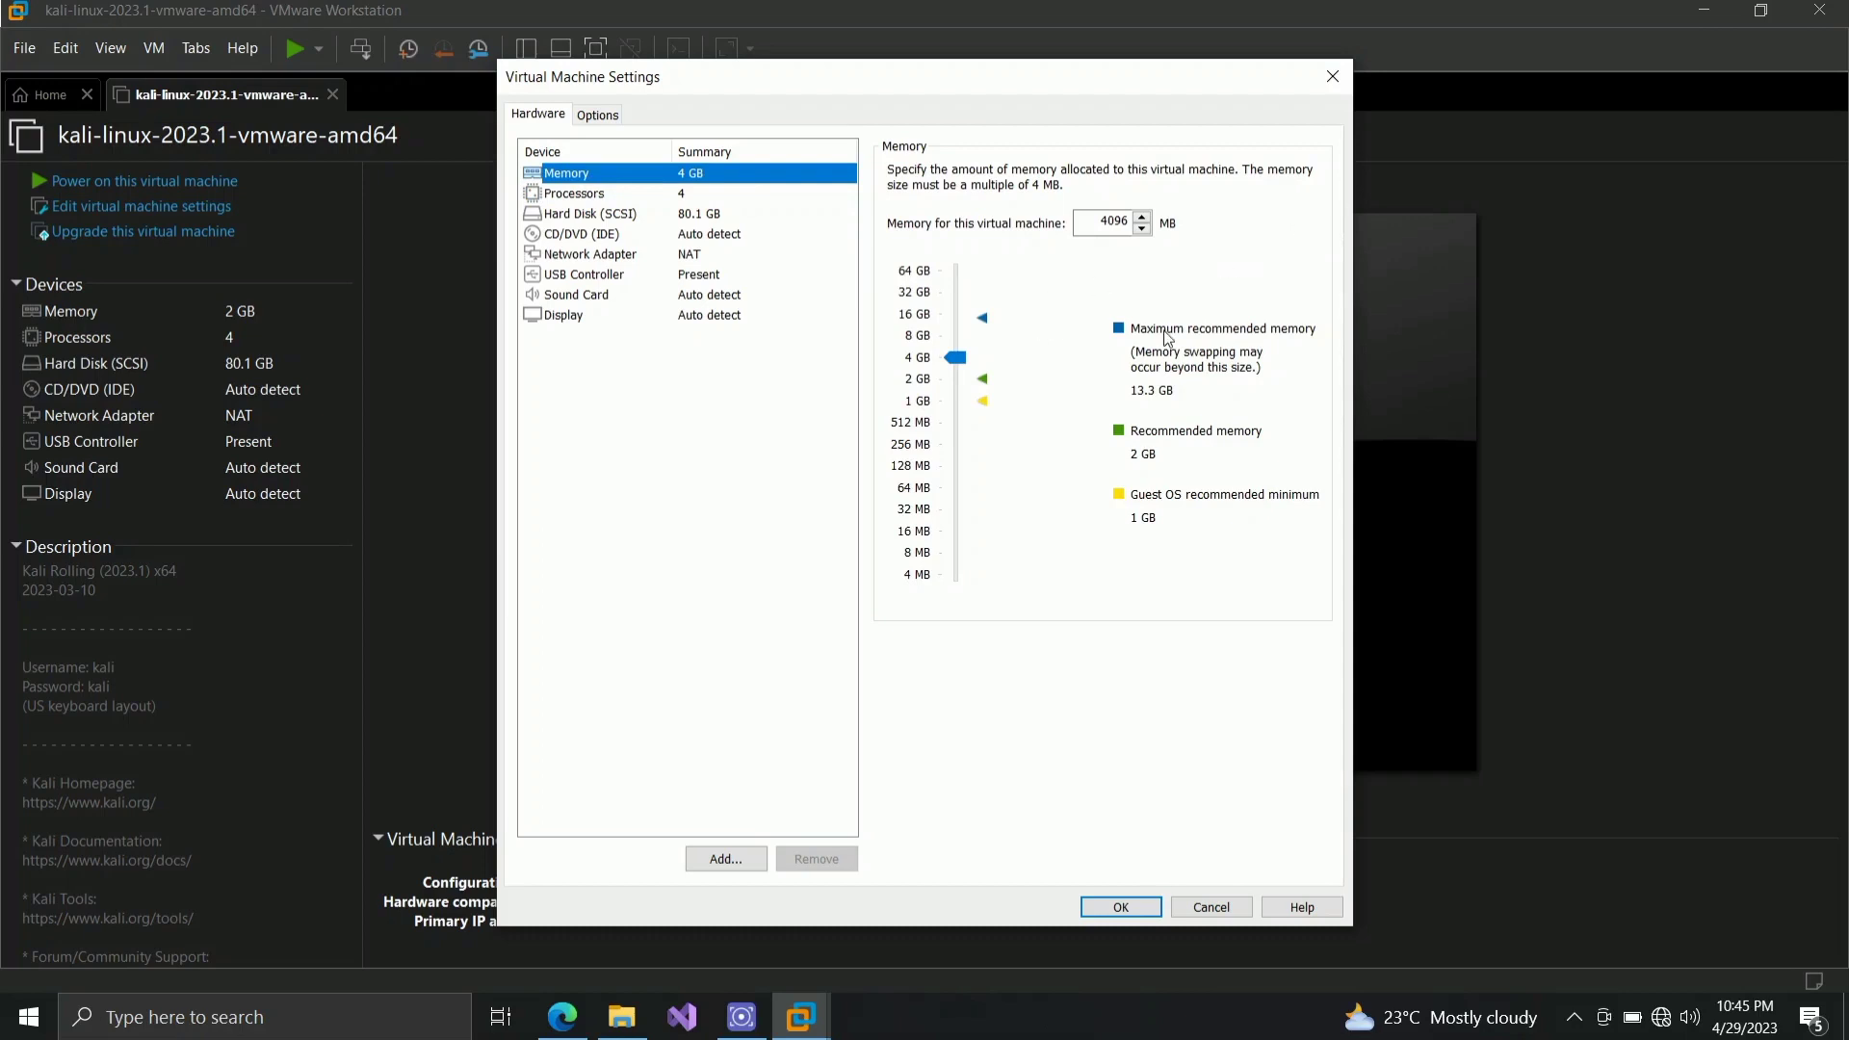
click(1135, 908)
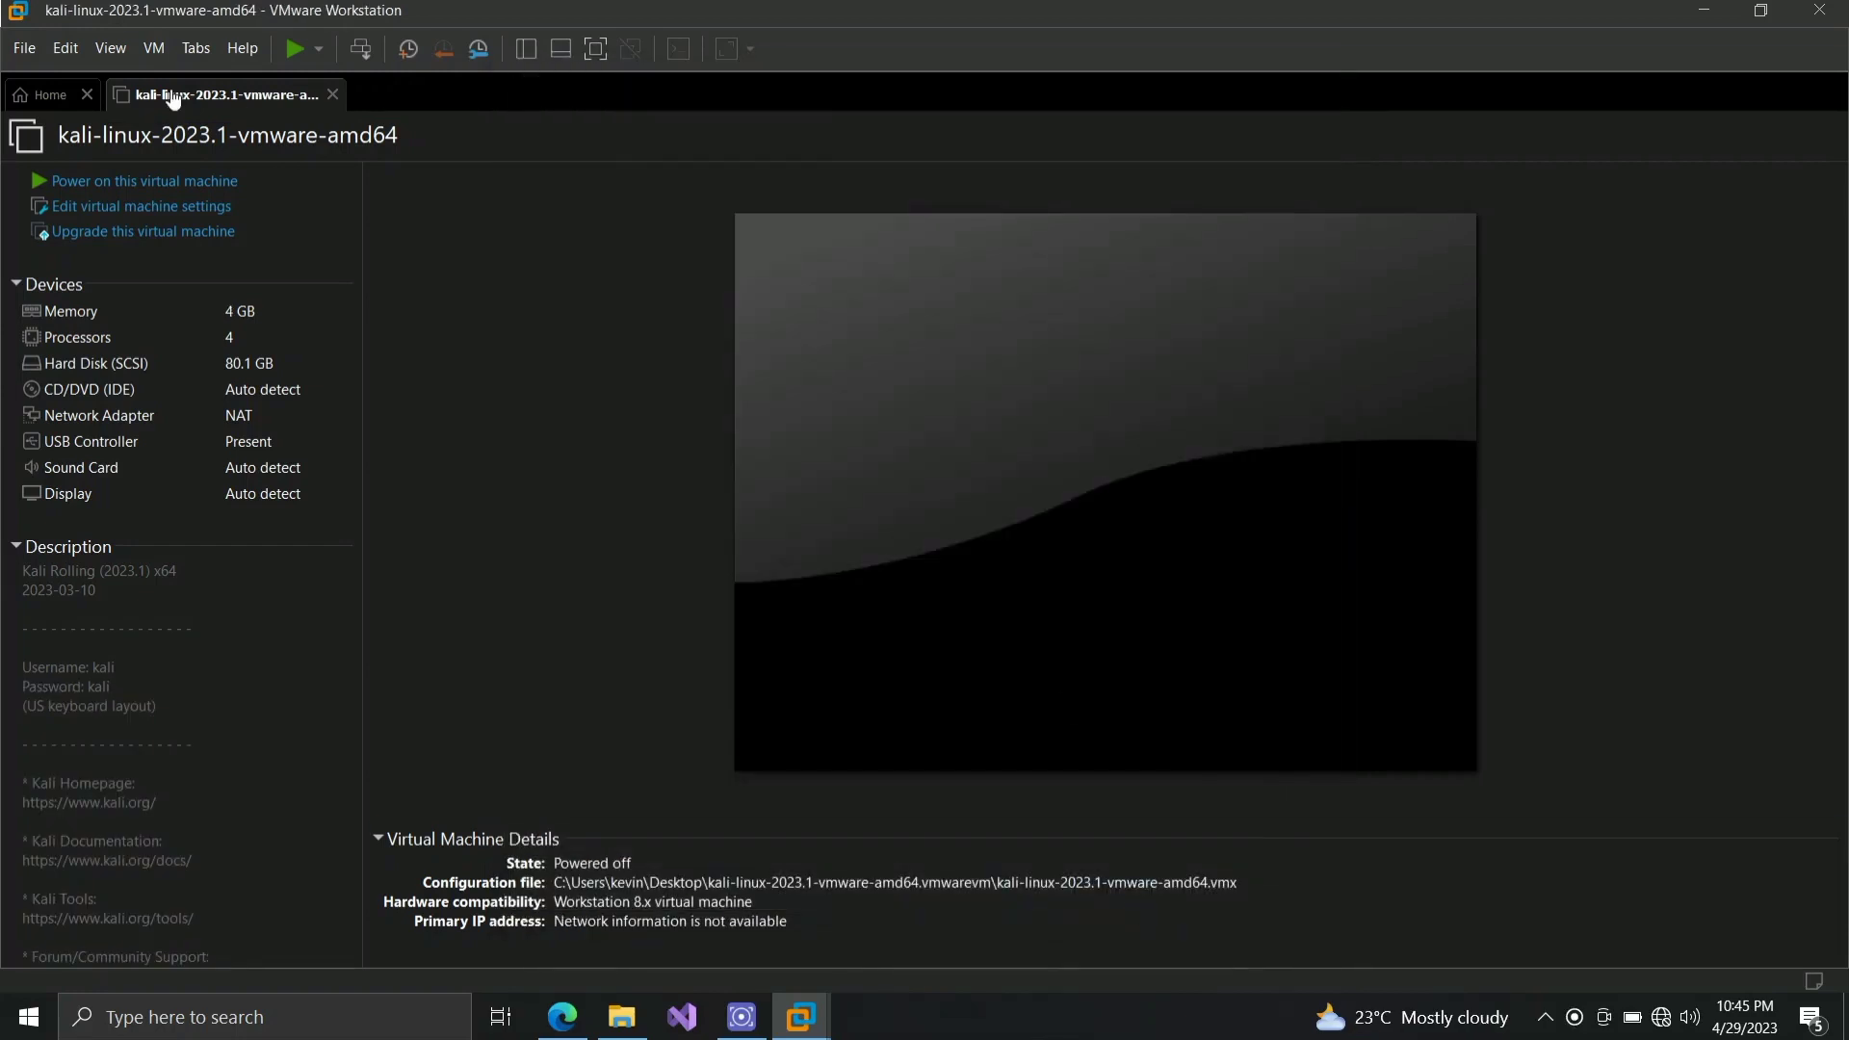
Step: Power on the Kali virtual machine and log in with the default username and account password given in its description
click(152, 183)
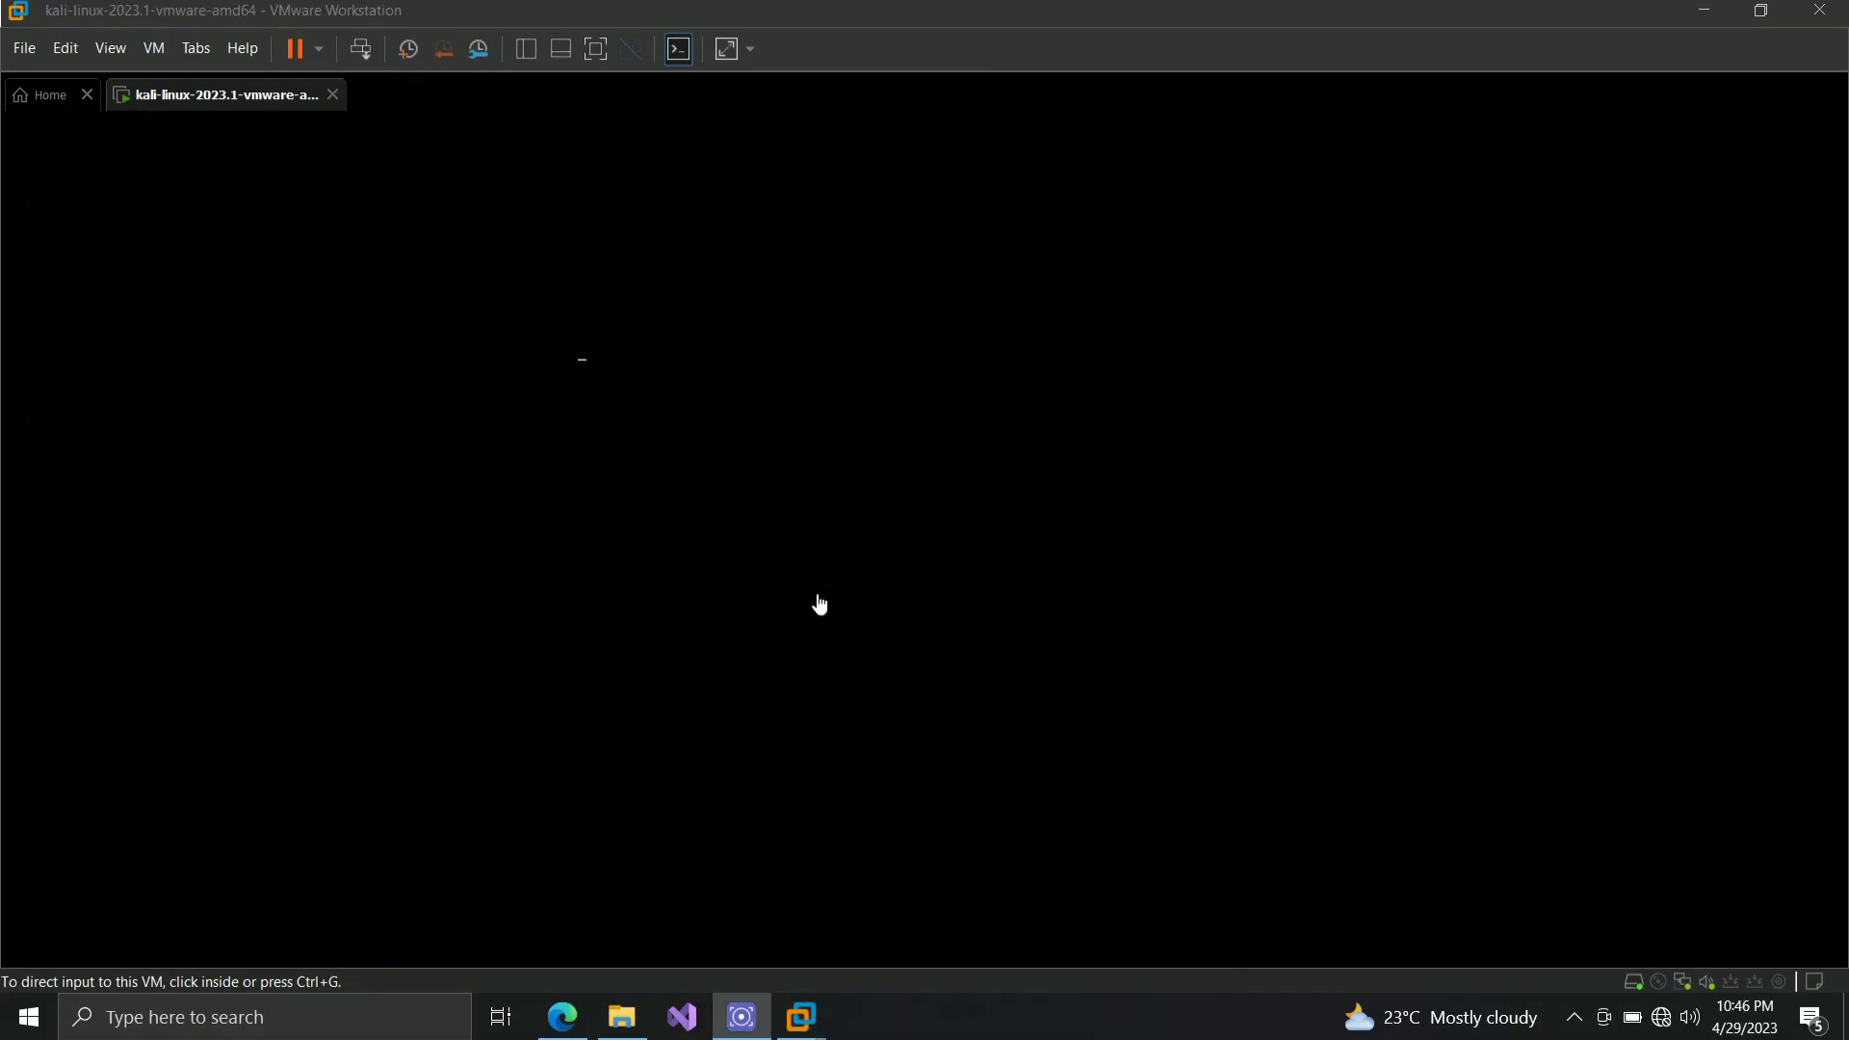
click(1425, 40)
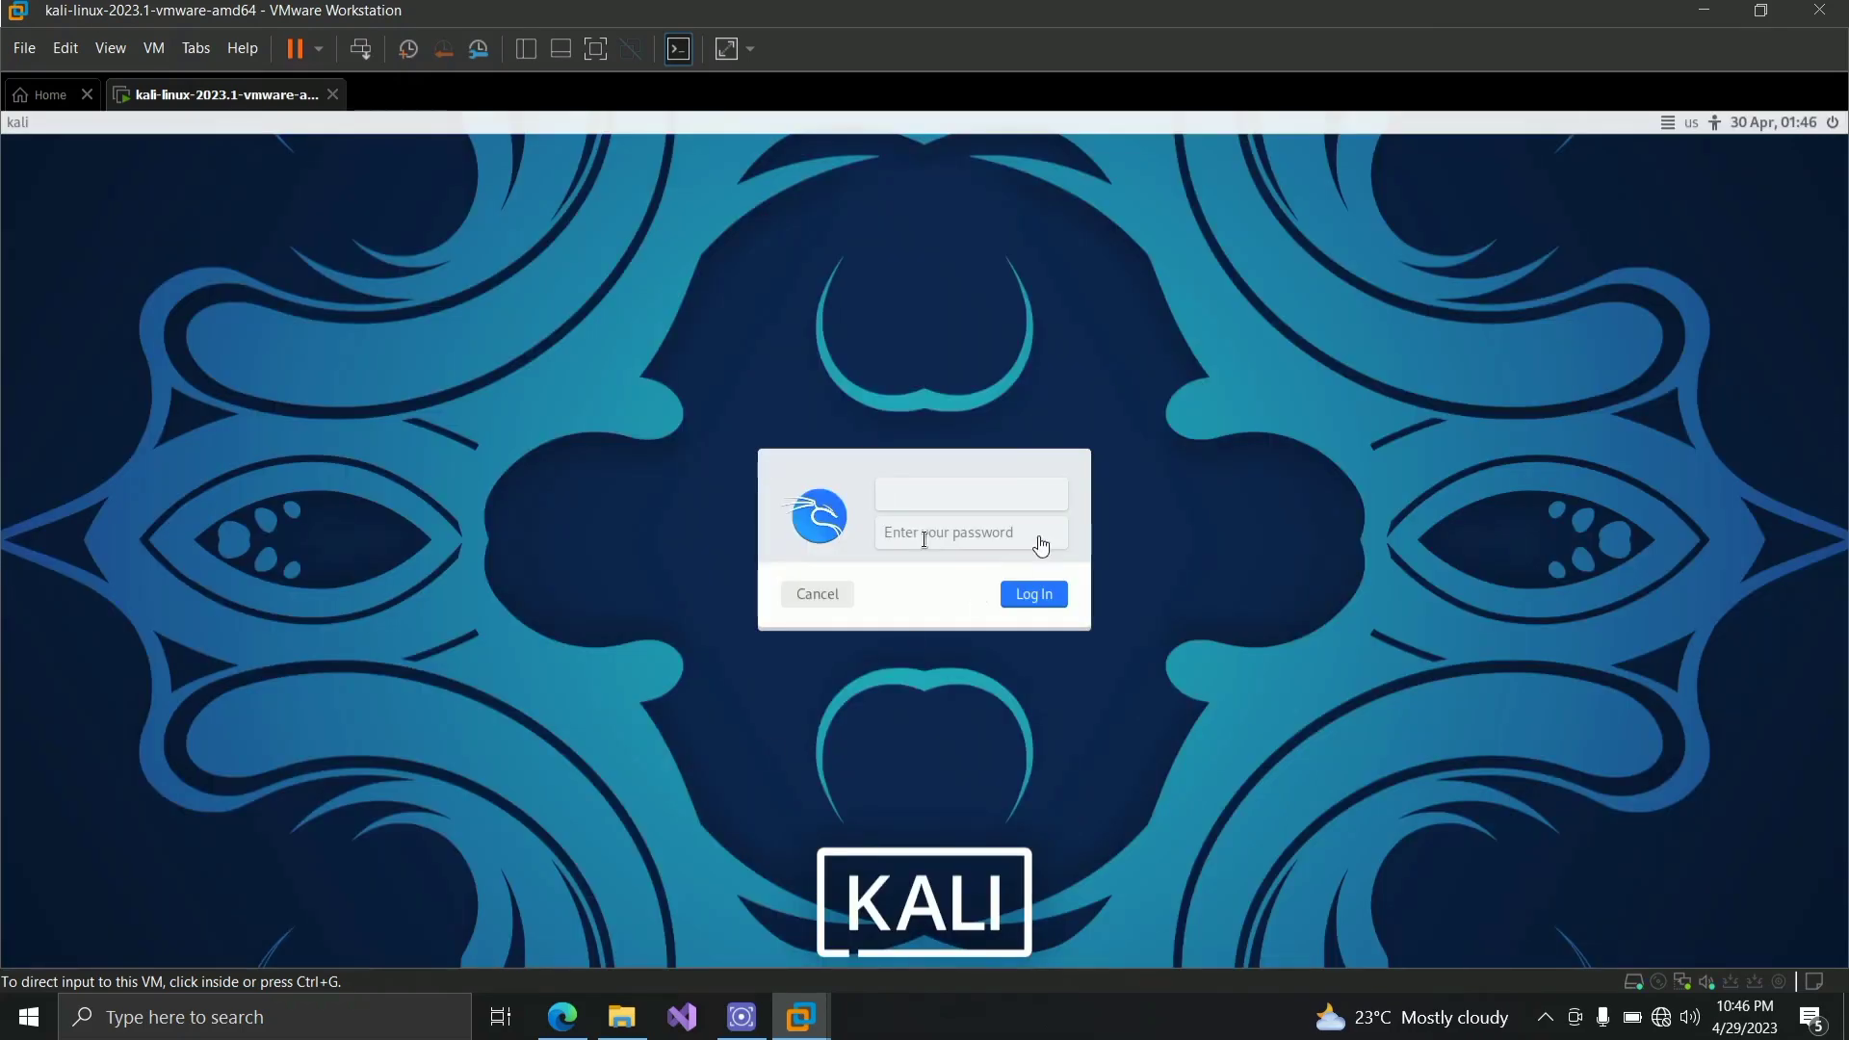
click(970, 504)
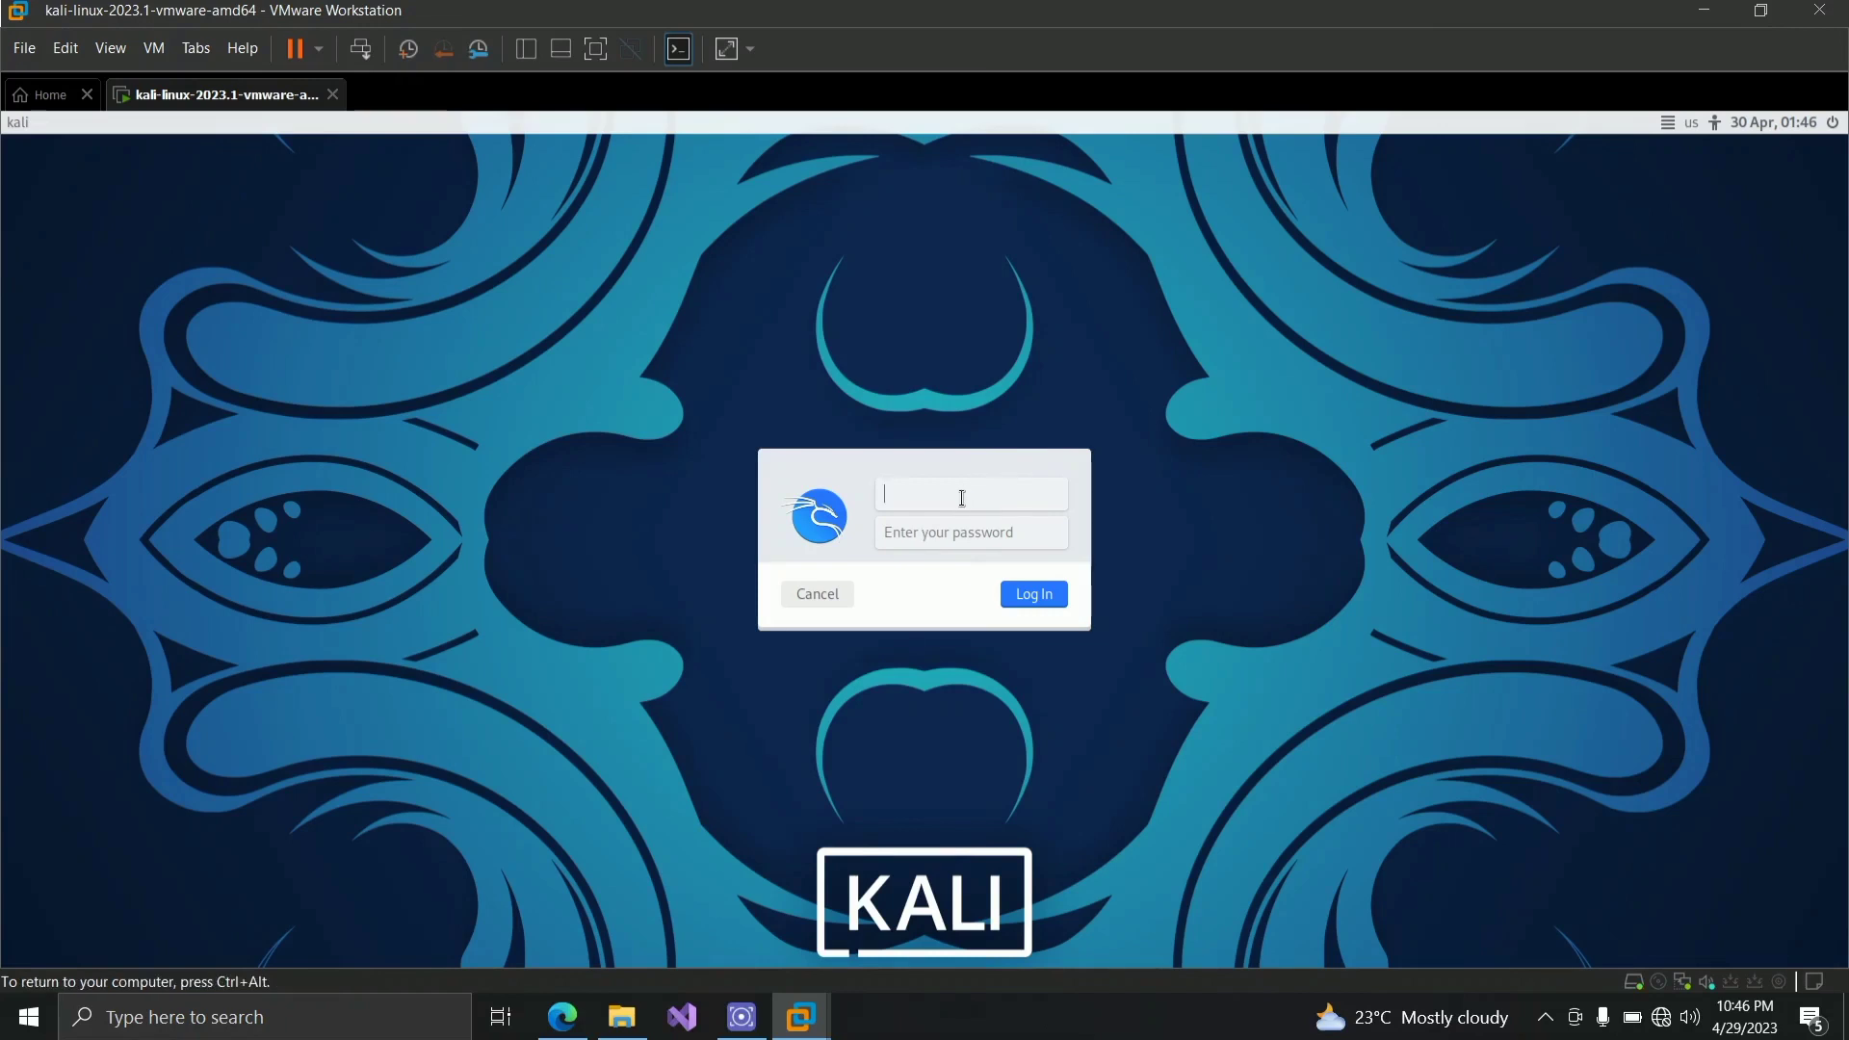
text(kali)
key(Tab)
text(kali)
key(Return)
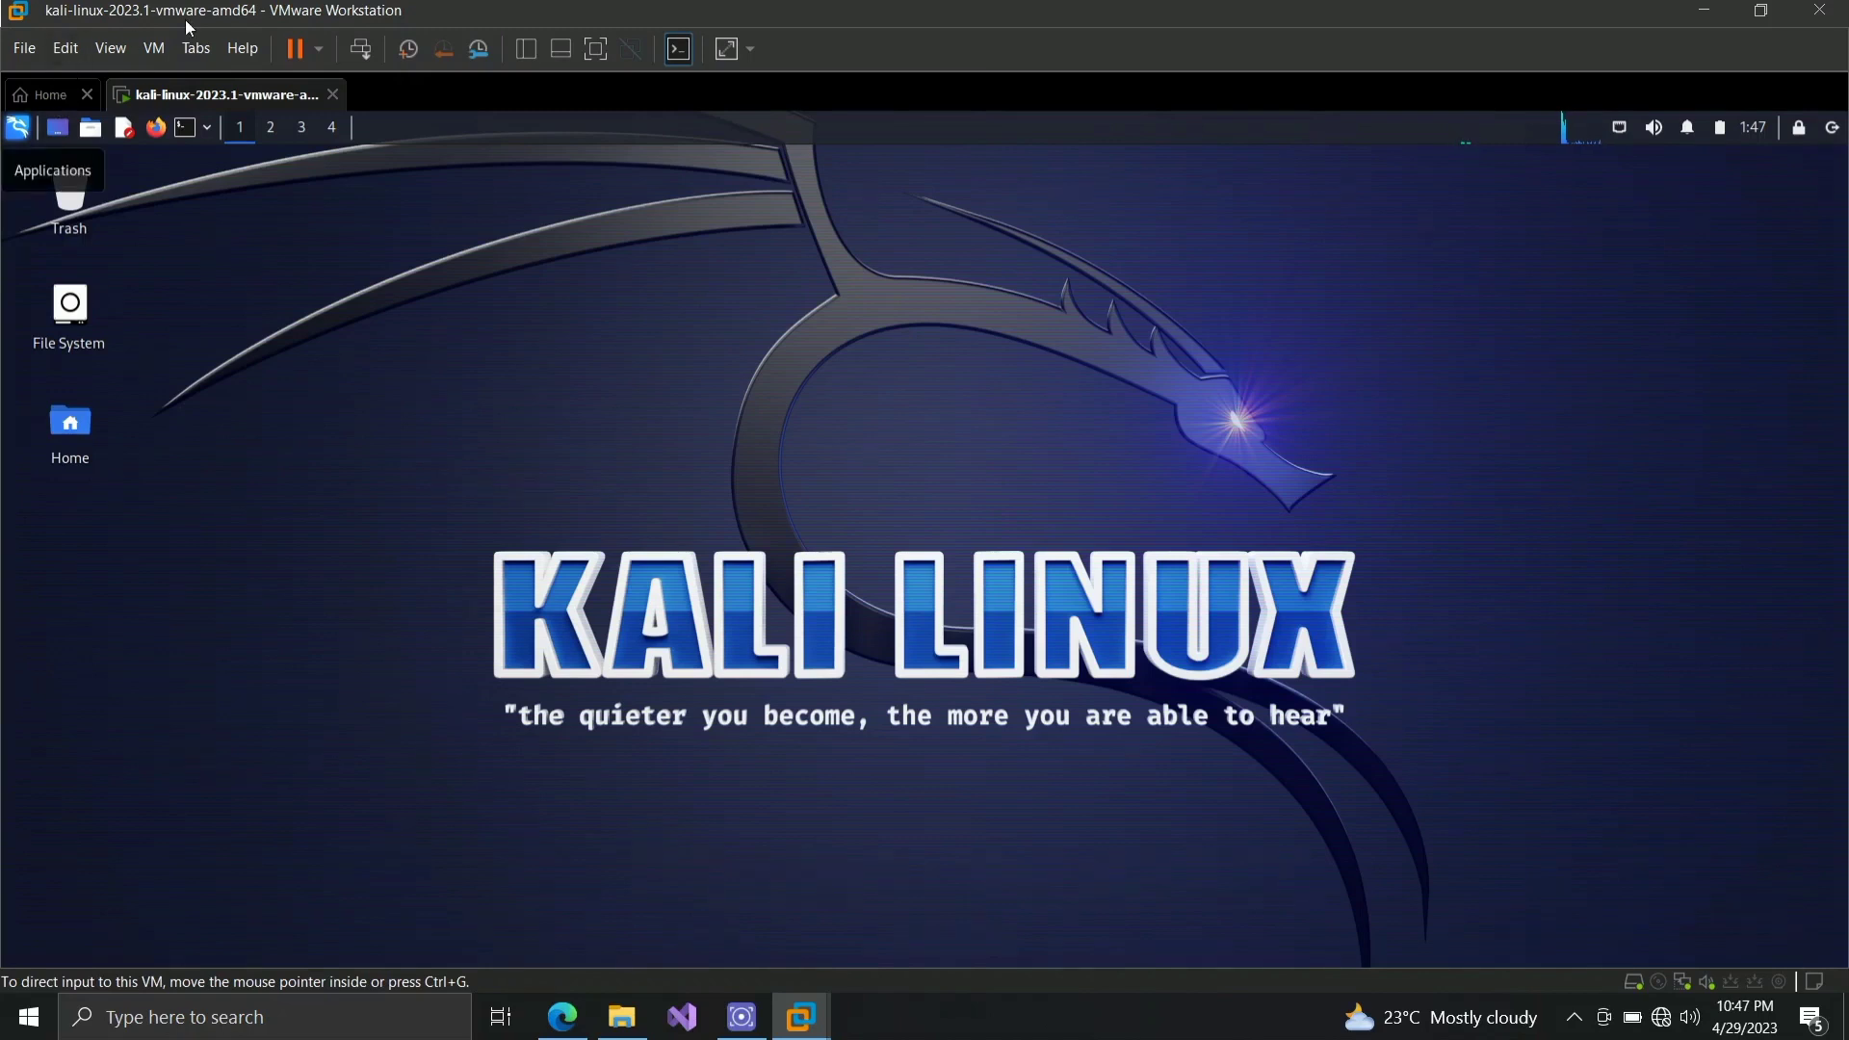
click(152, 60)
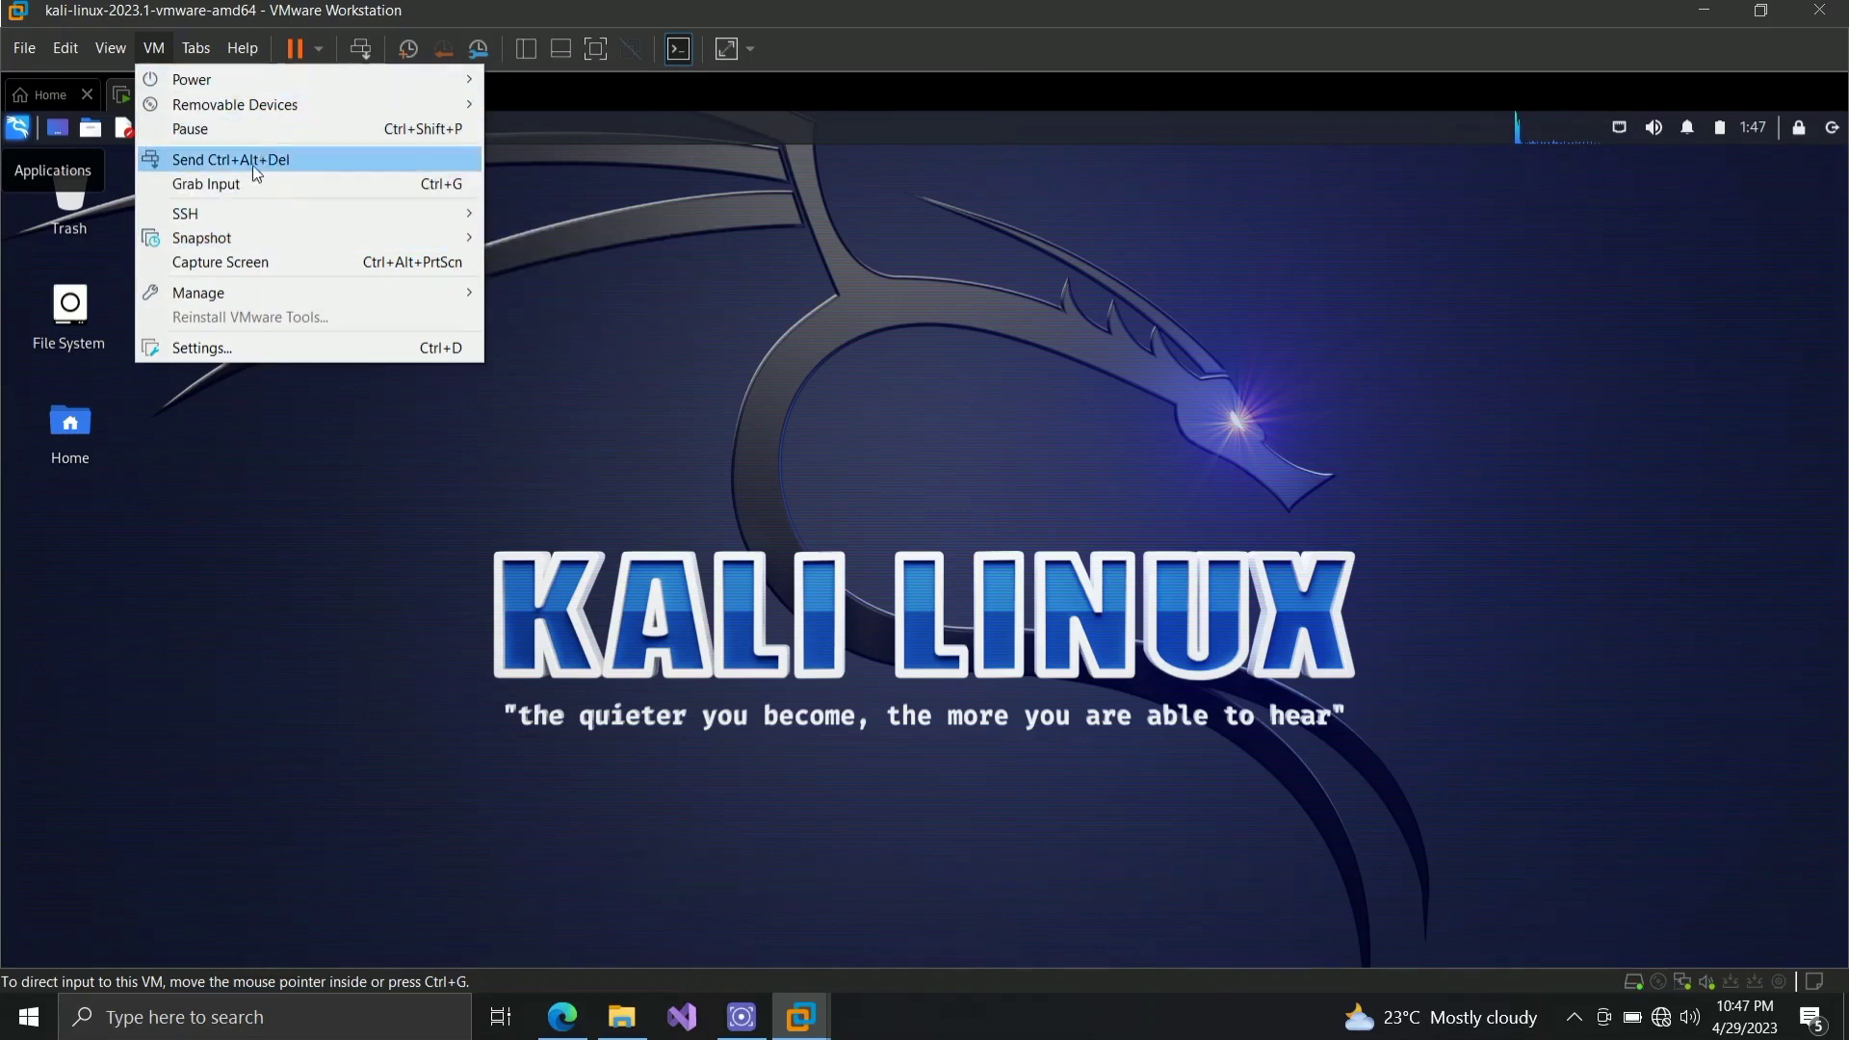
mouse_move(240, 237)
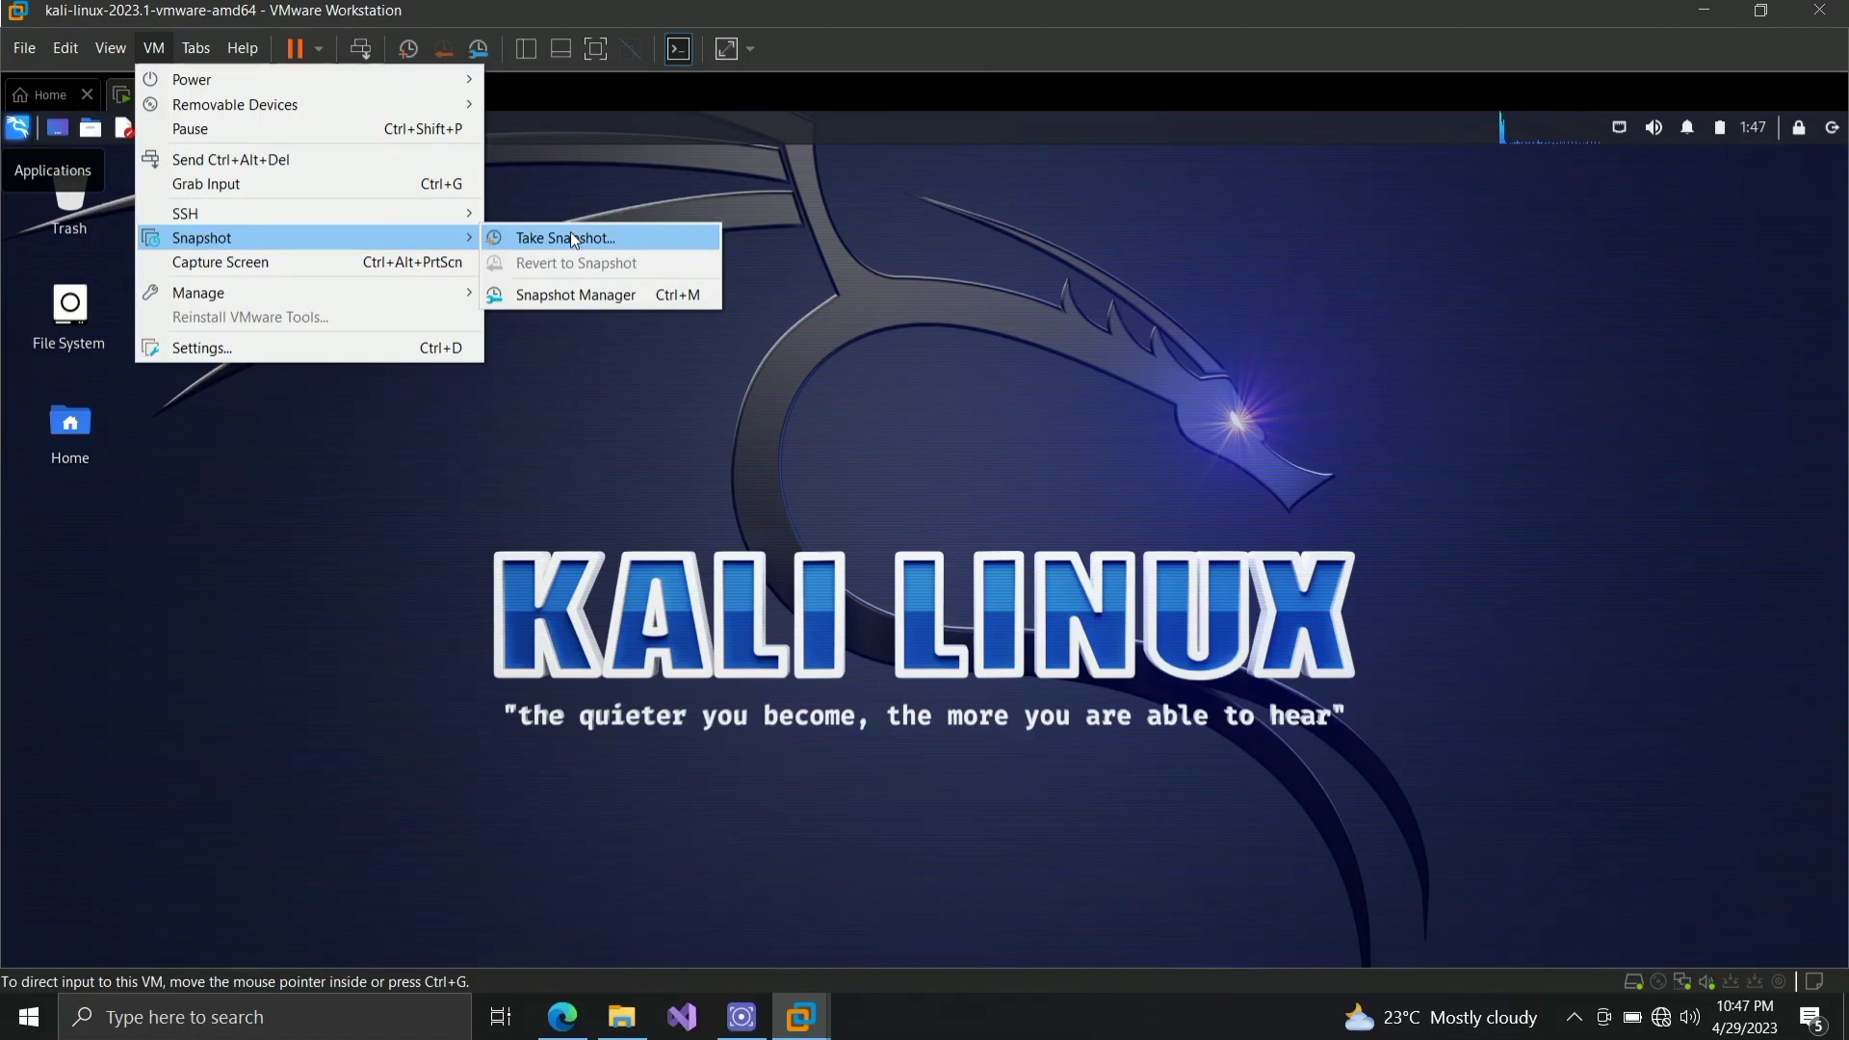
click(598, 175)
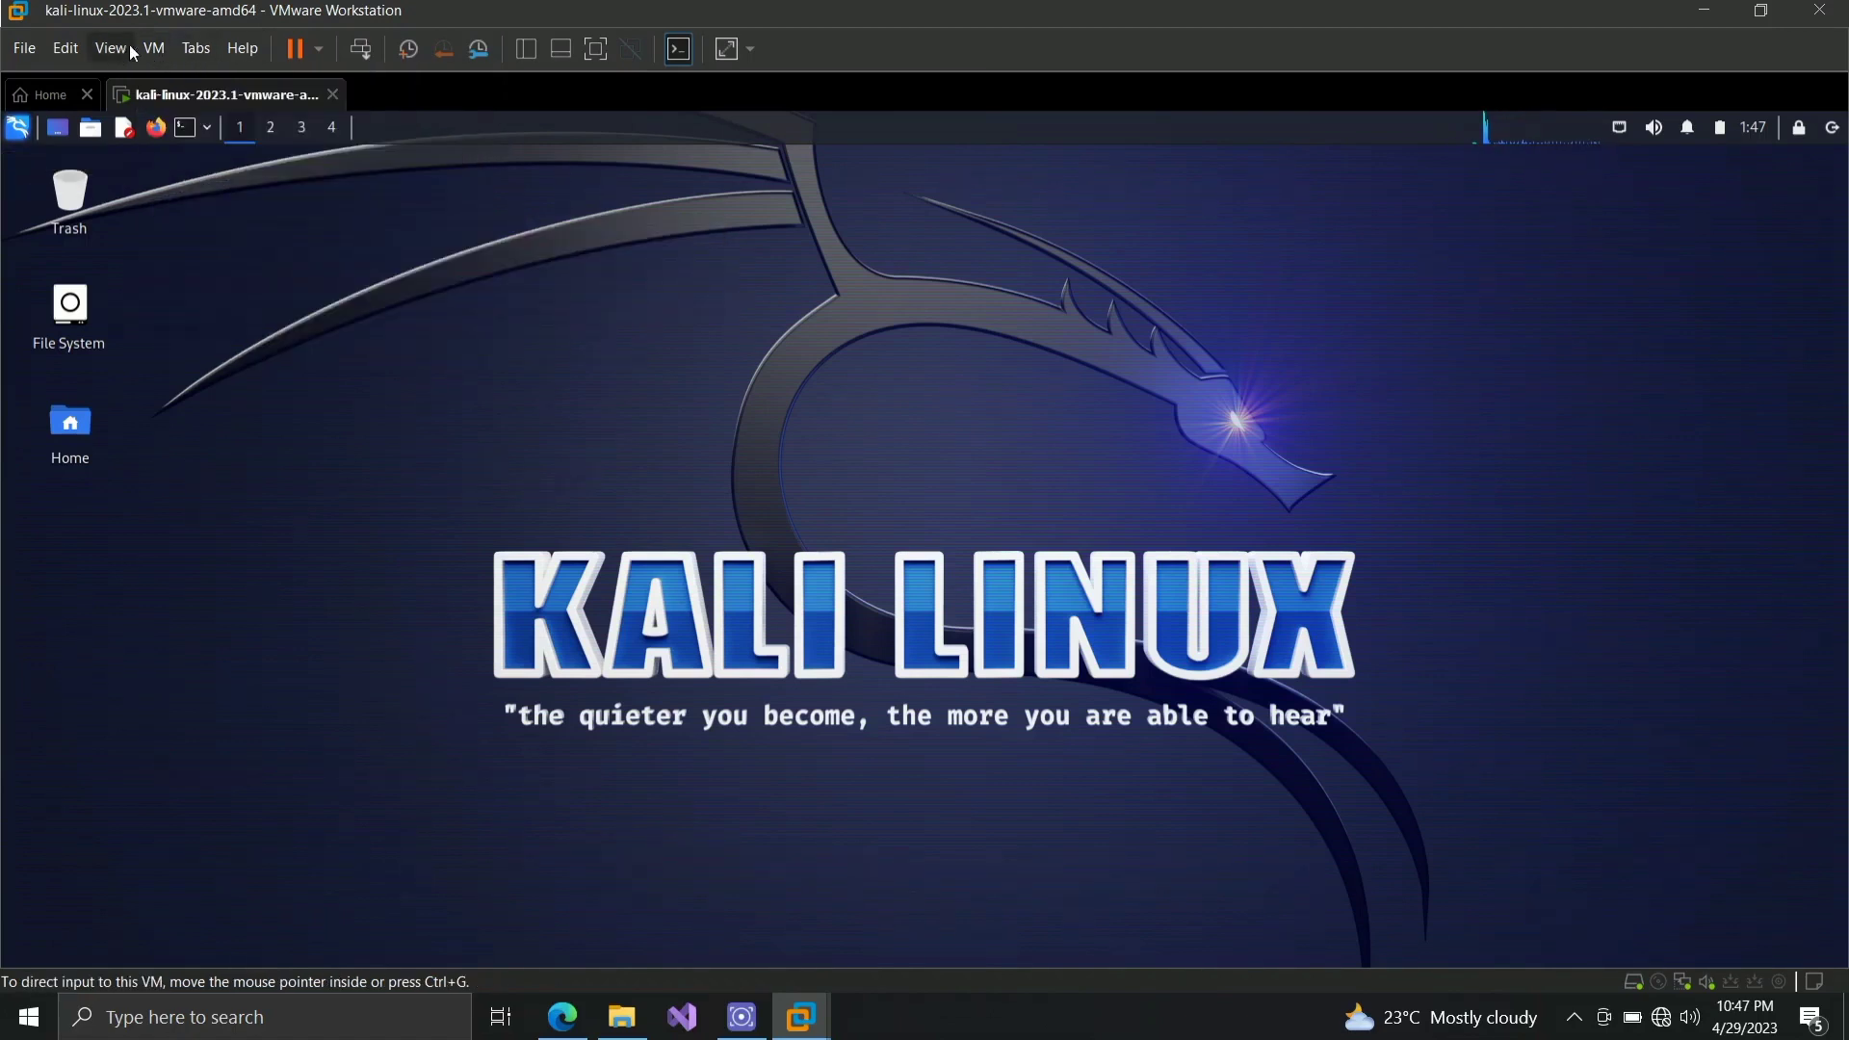
click(154, 50)
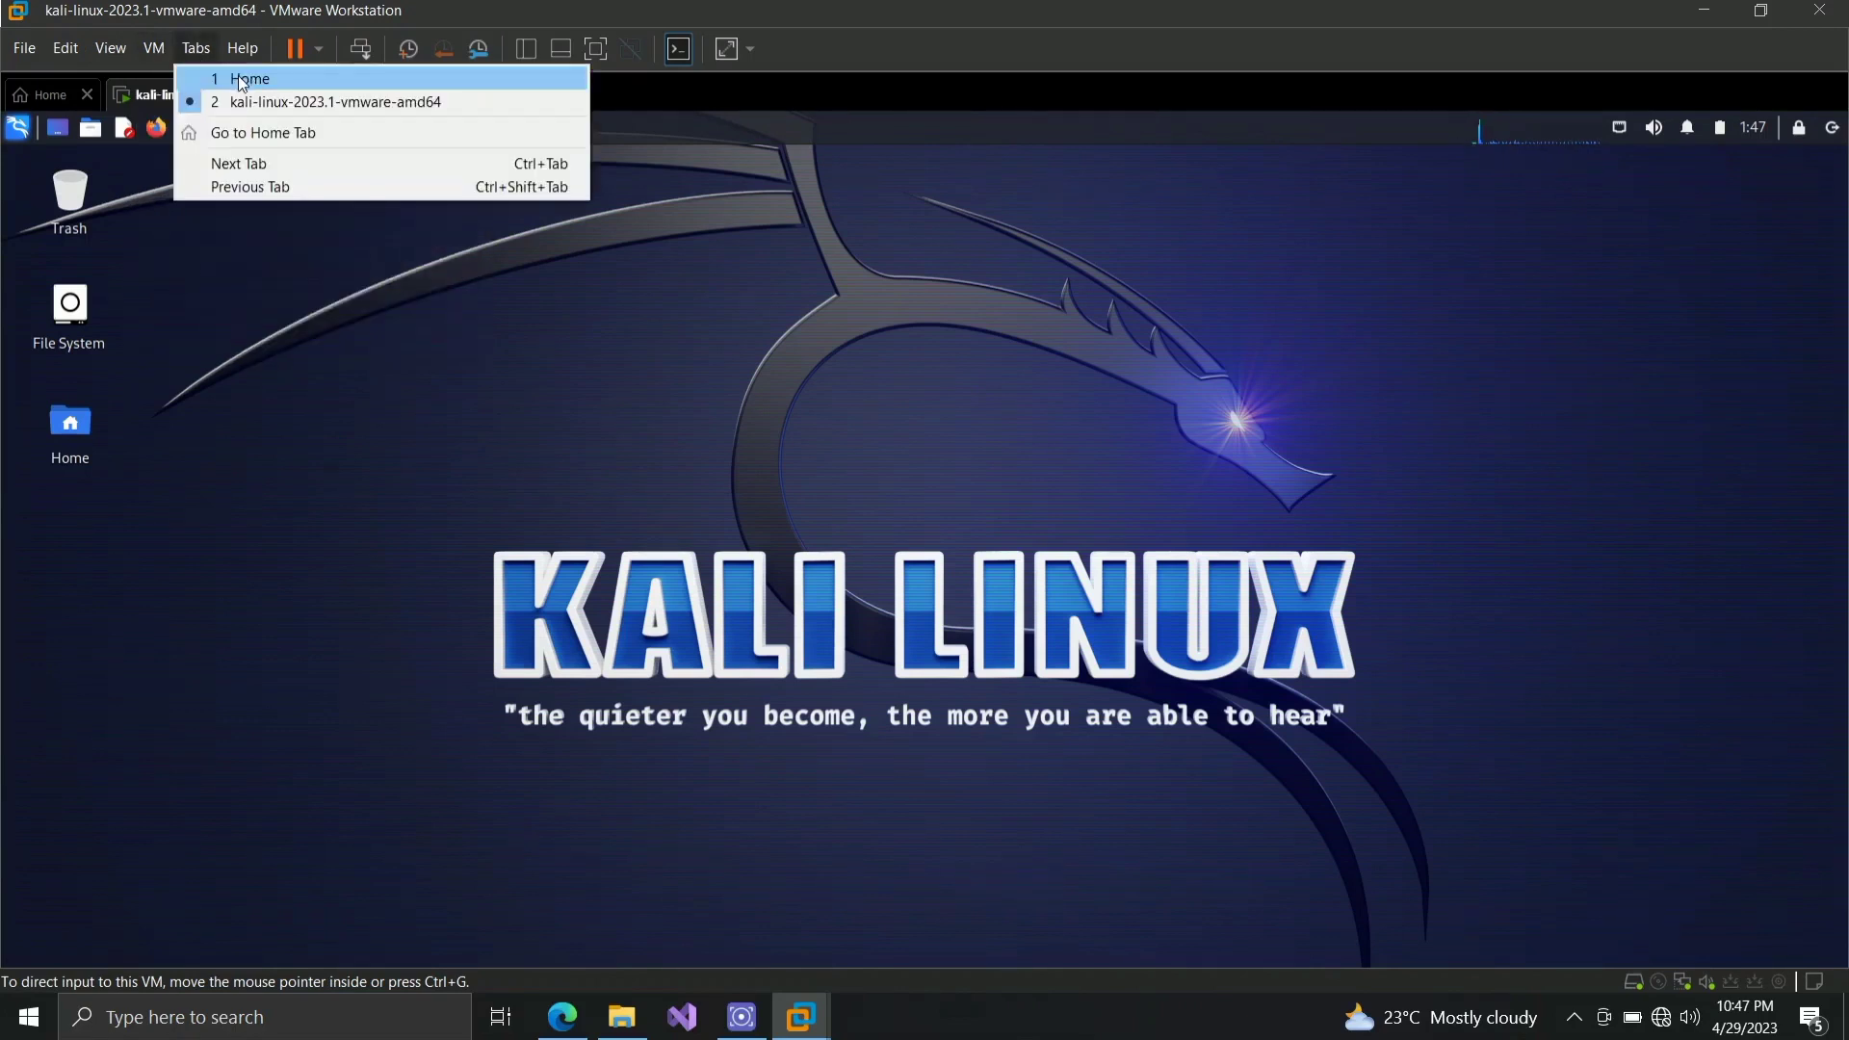
mouse_move(271, 47)
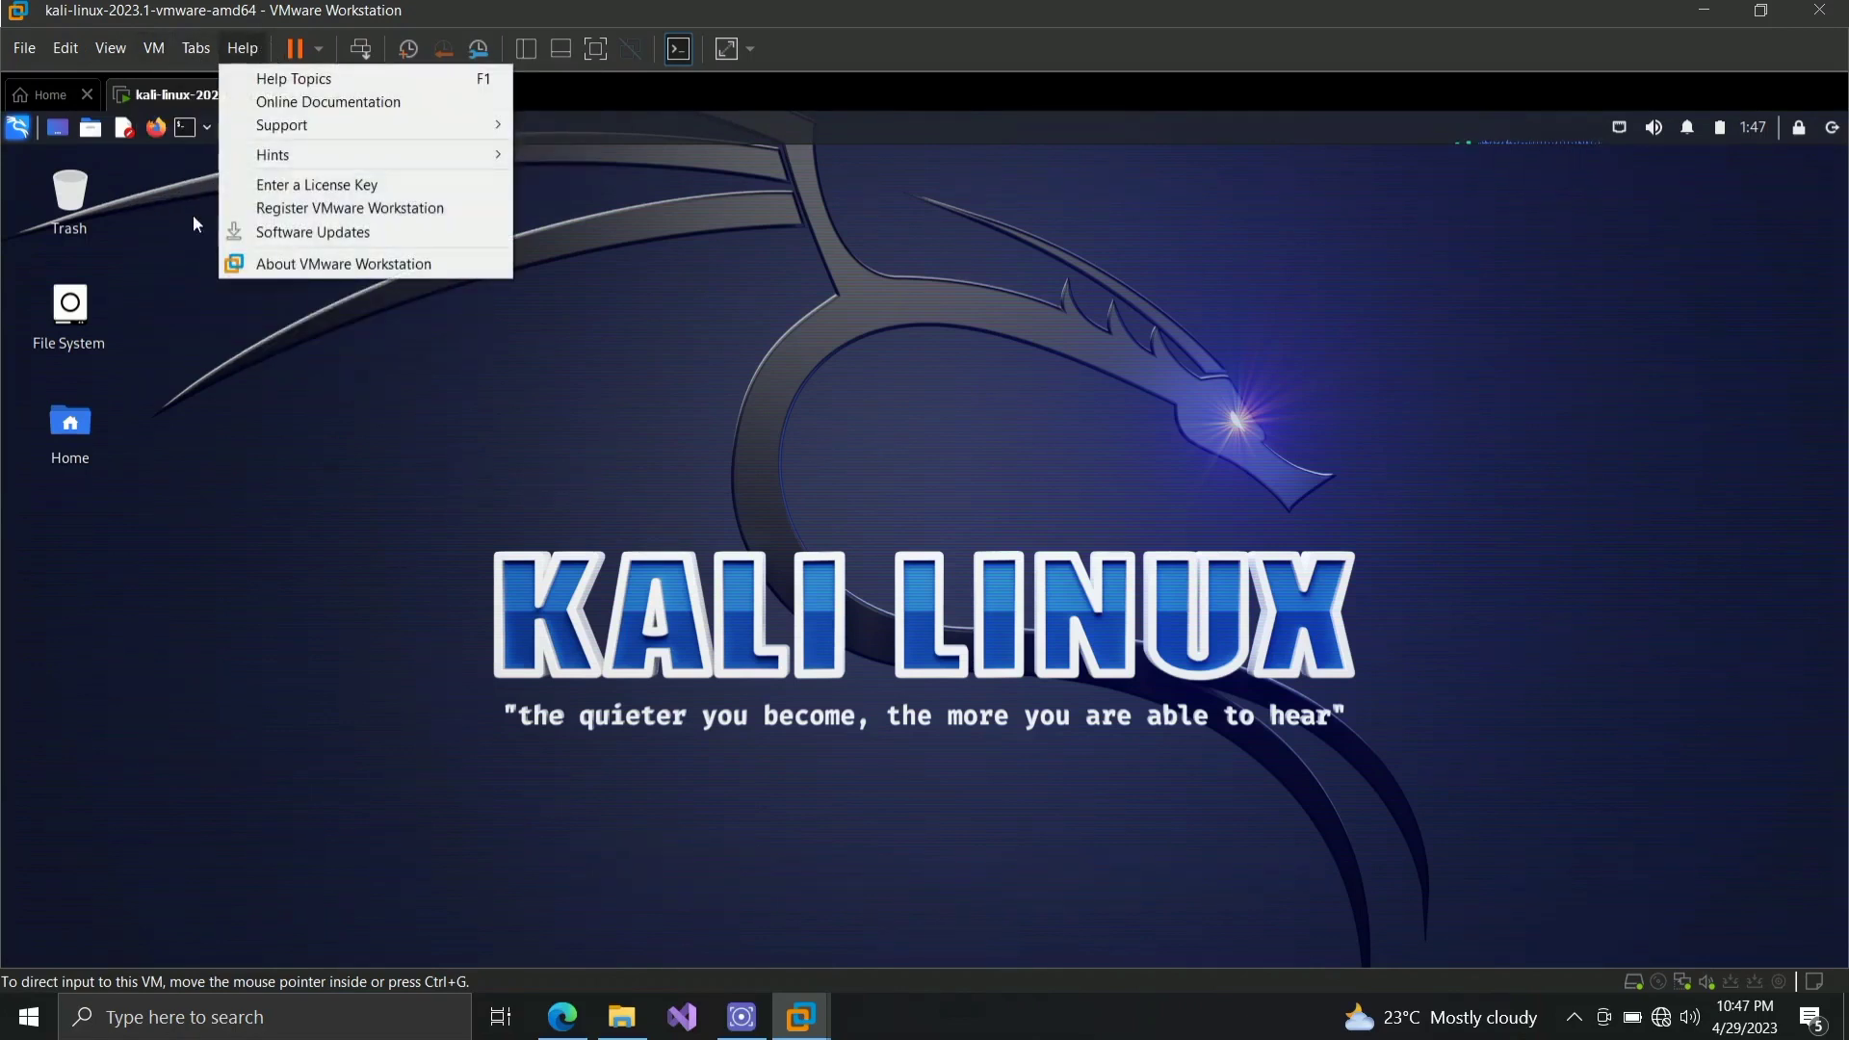
click(671, 477)
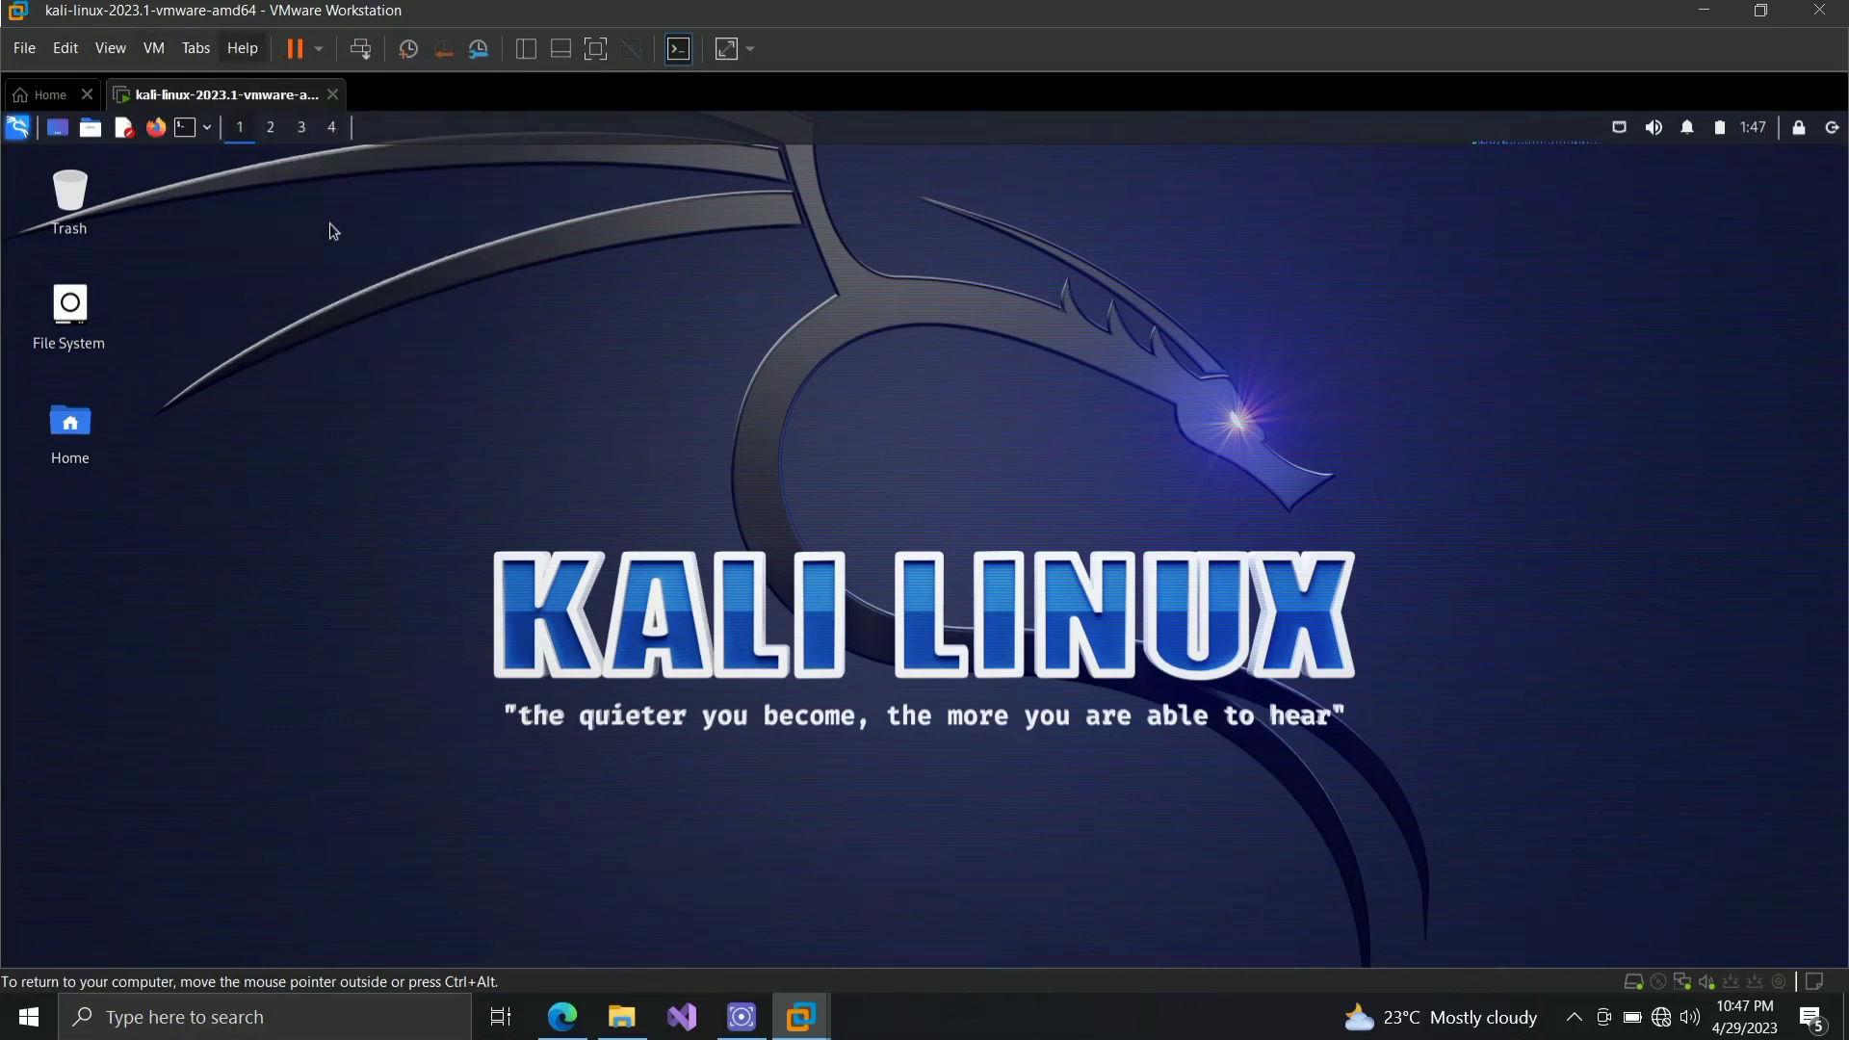
Step: Open a terminal on the Kali desktop and enlarge its window to span most of the screen's width
click(53, 94)
click(145, 95)
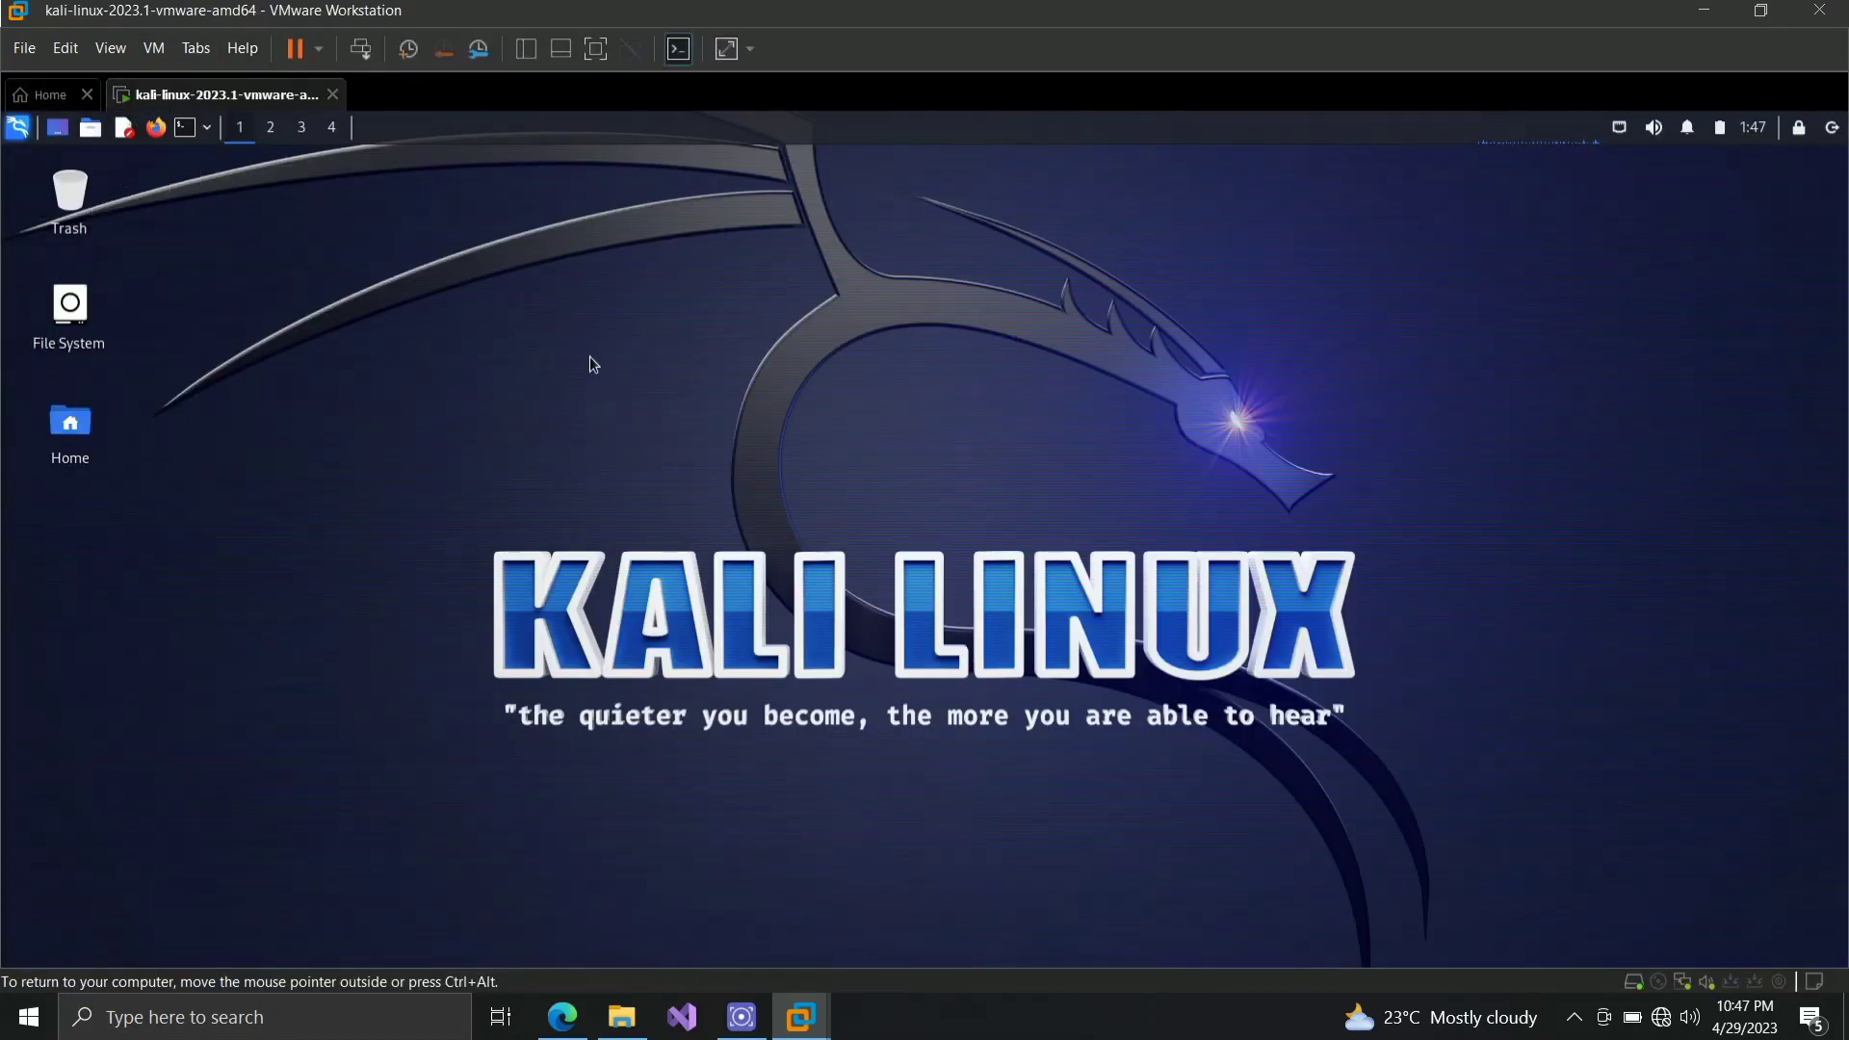
click(186, 129)
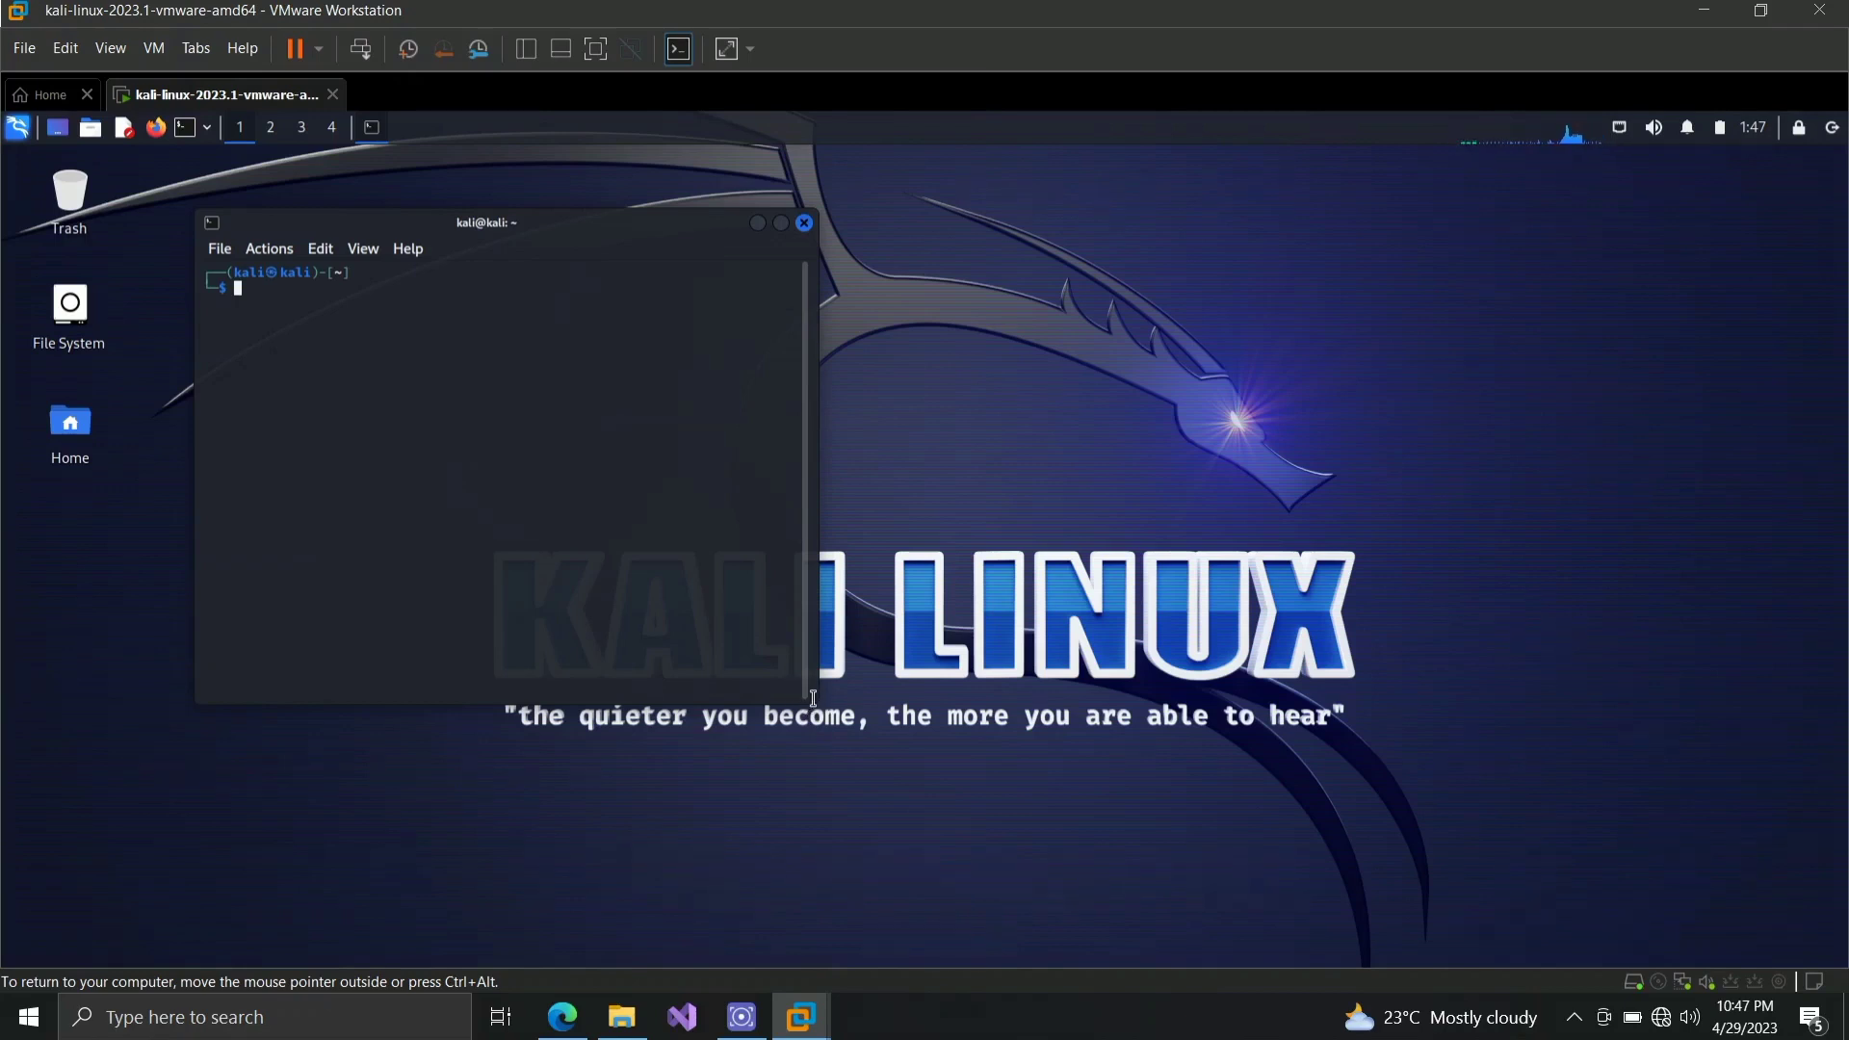
drag(814, 697, 1424, 757)
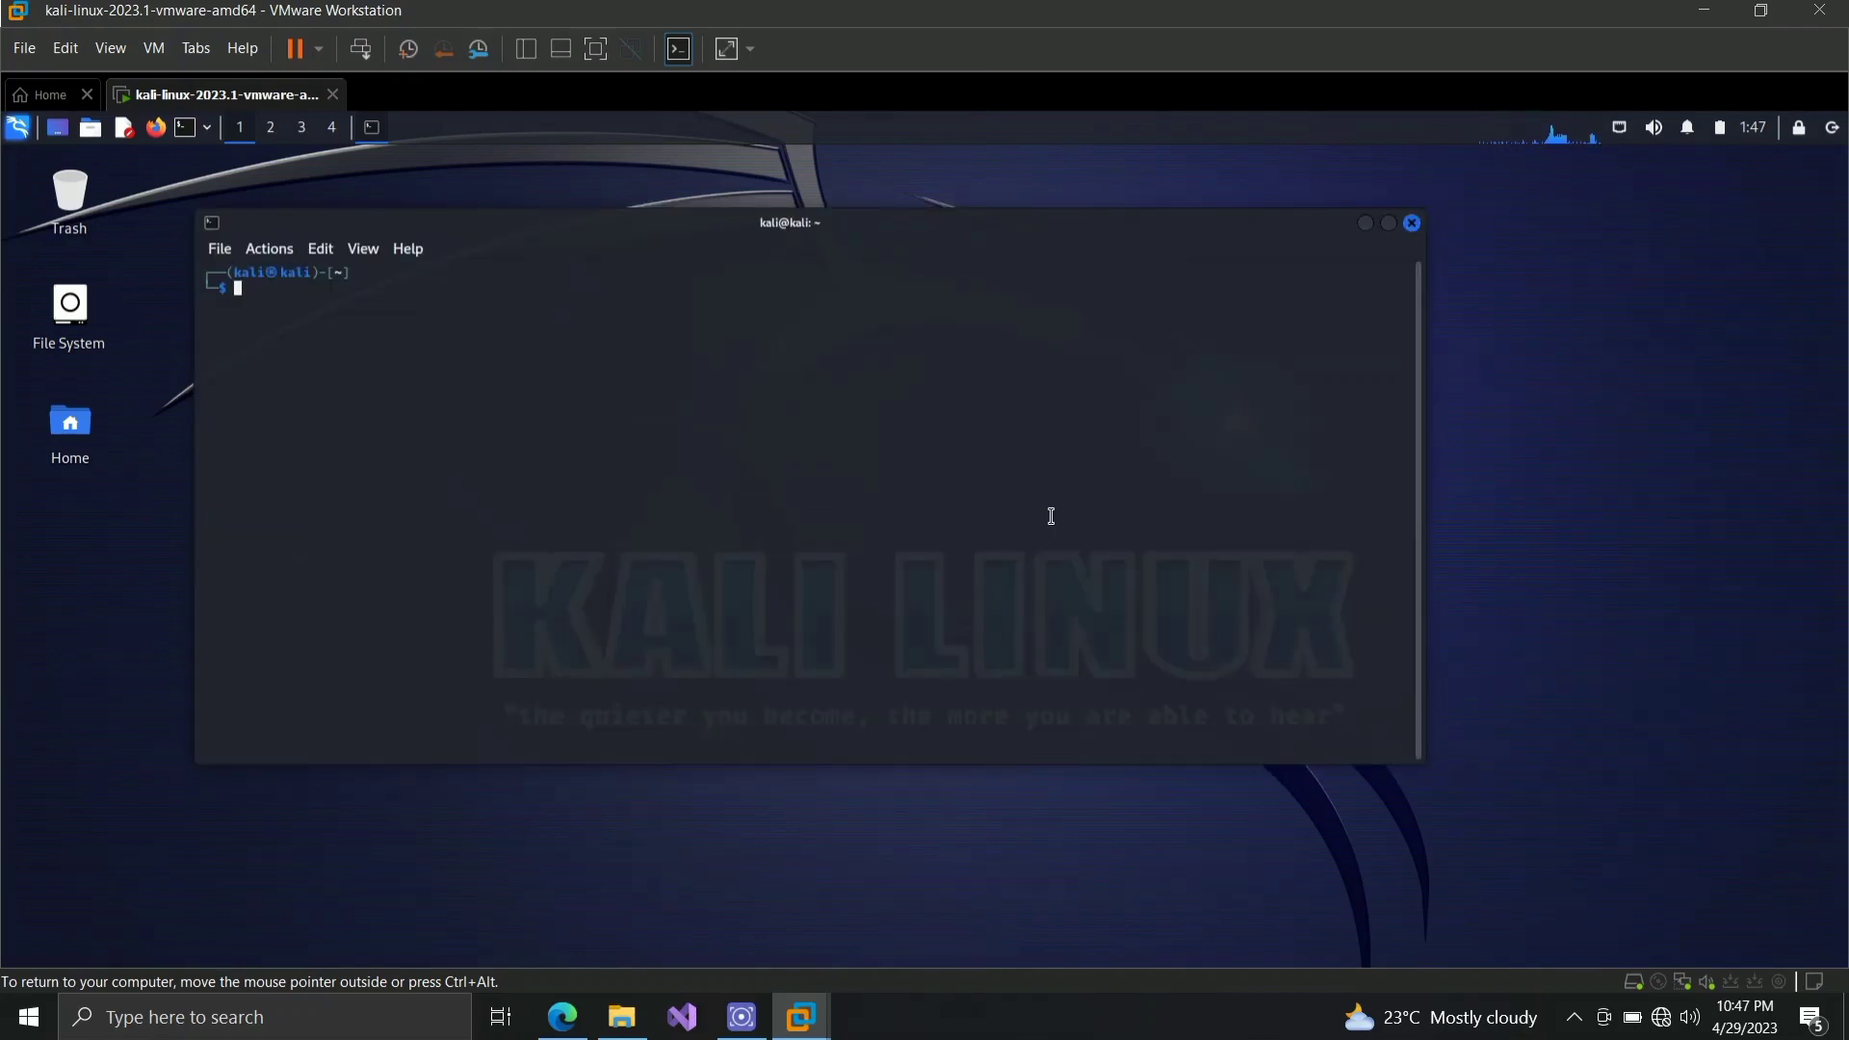
Step: Enlarge the terminal text by zooming in five times
text(==)
key(BackSpace)
key(BackSpace)
click(353, 252)
key(Escape)
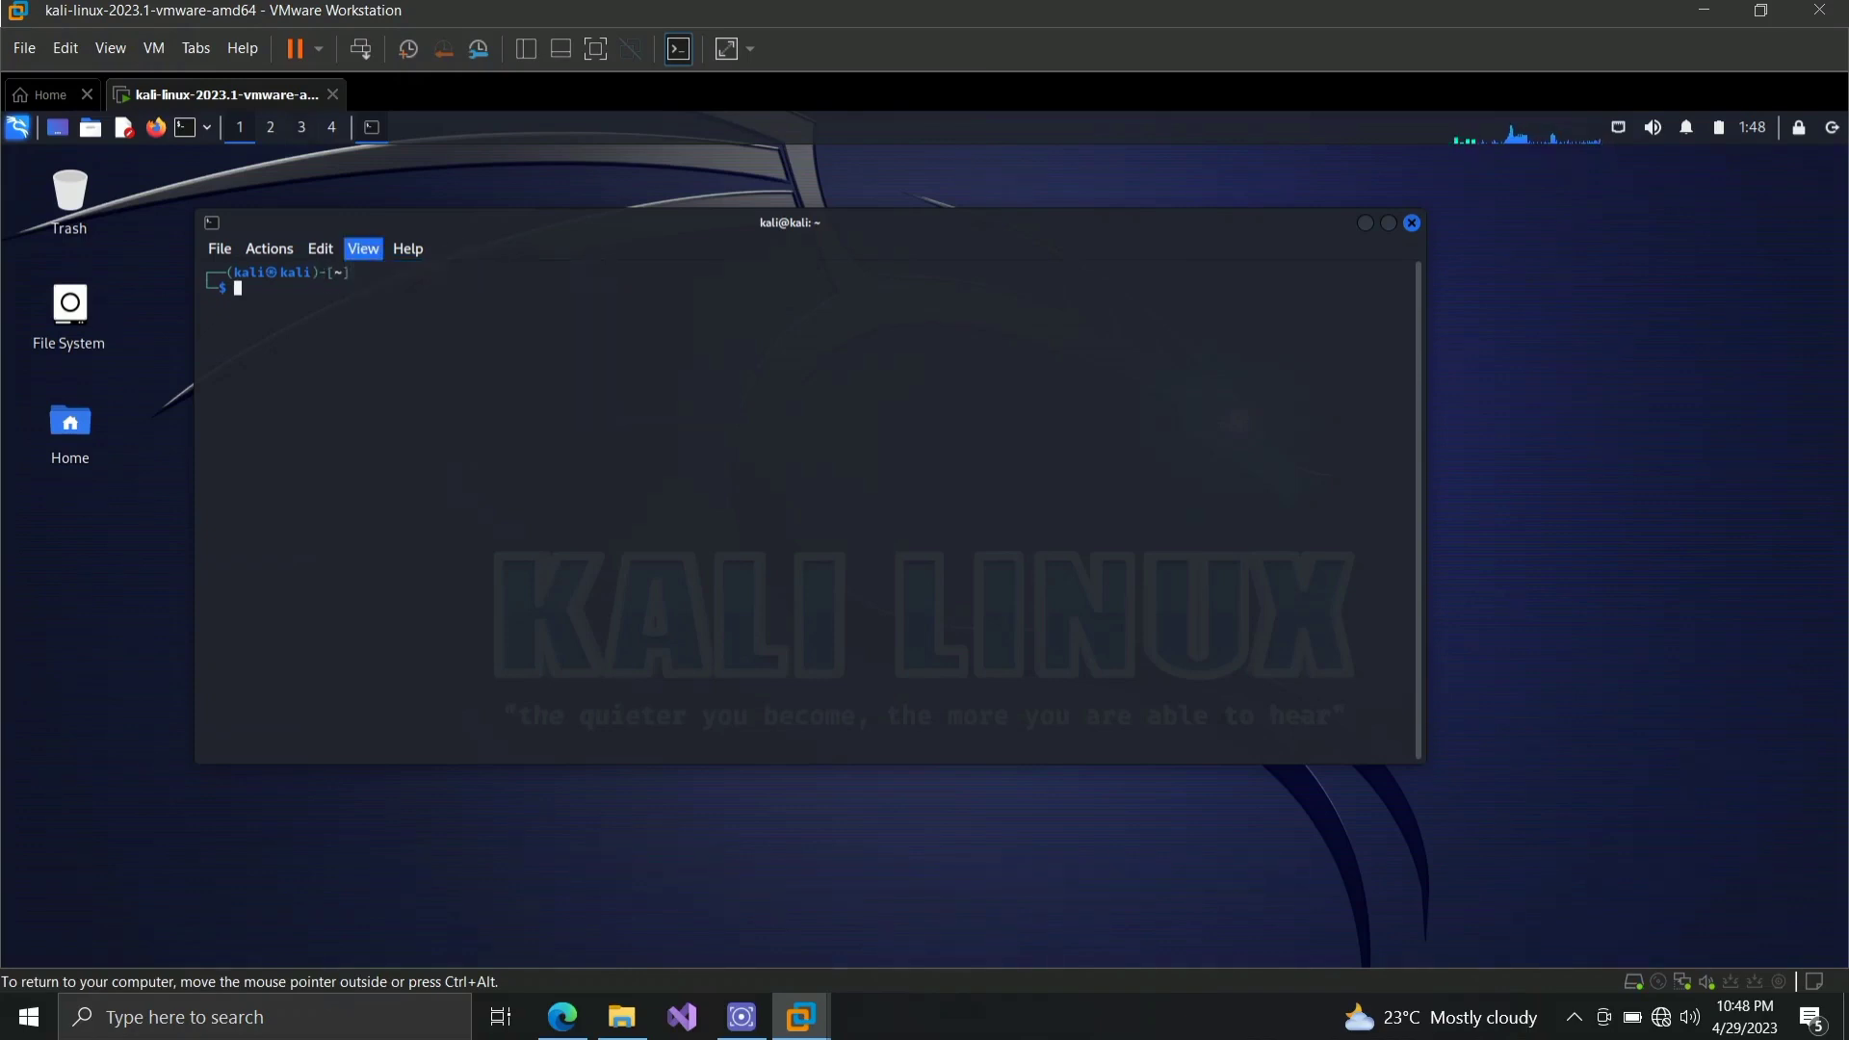
click(321, 249)
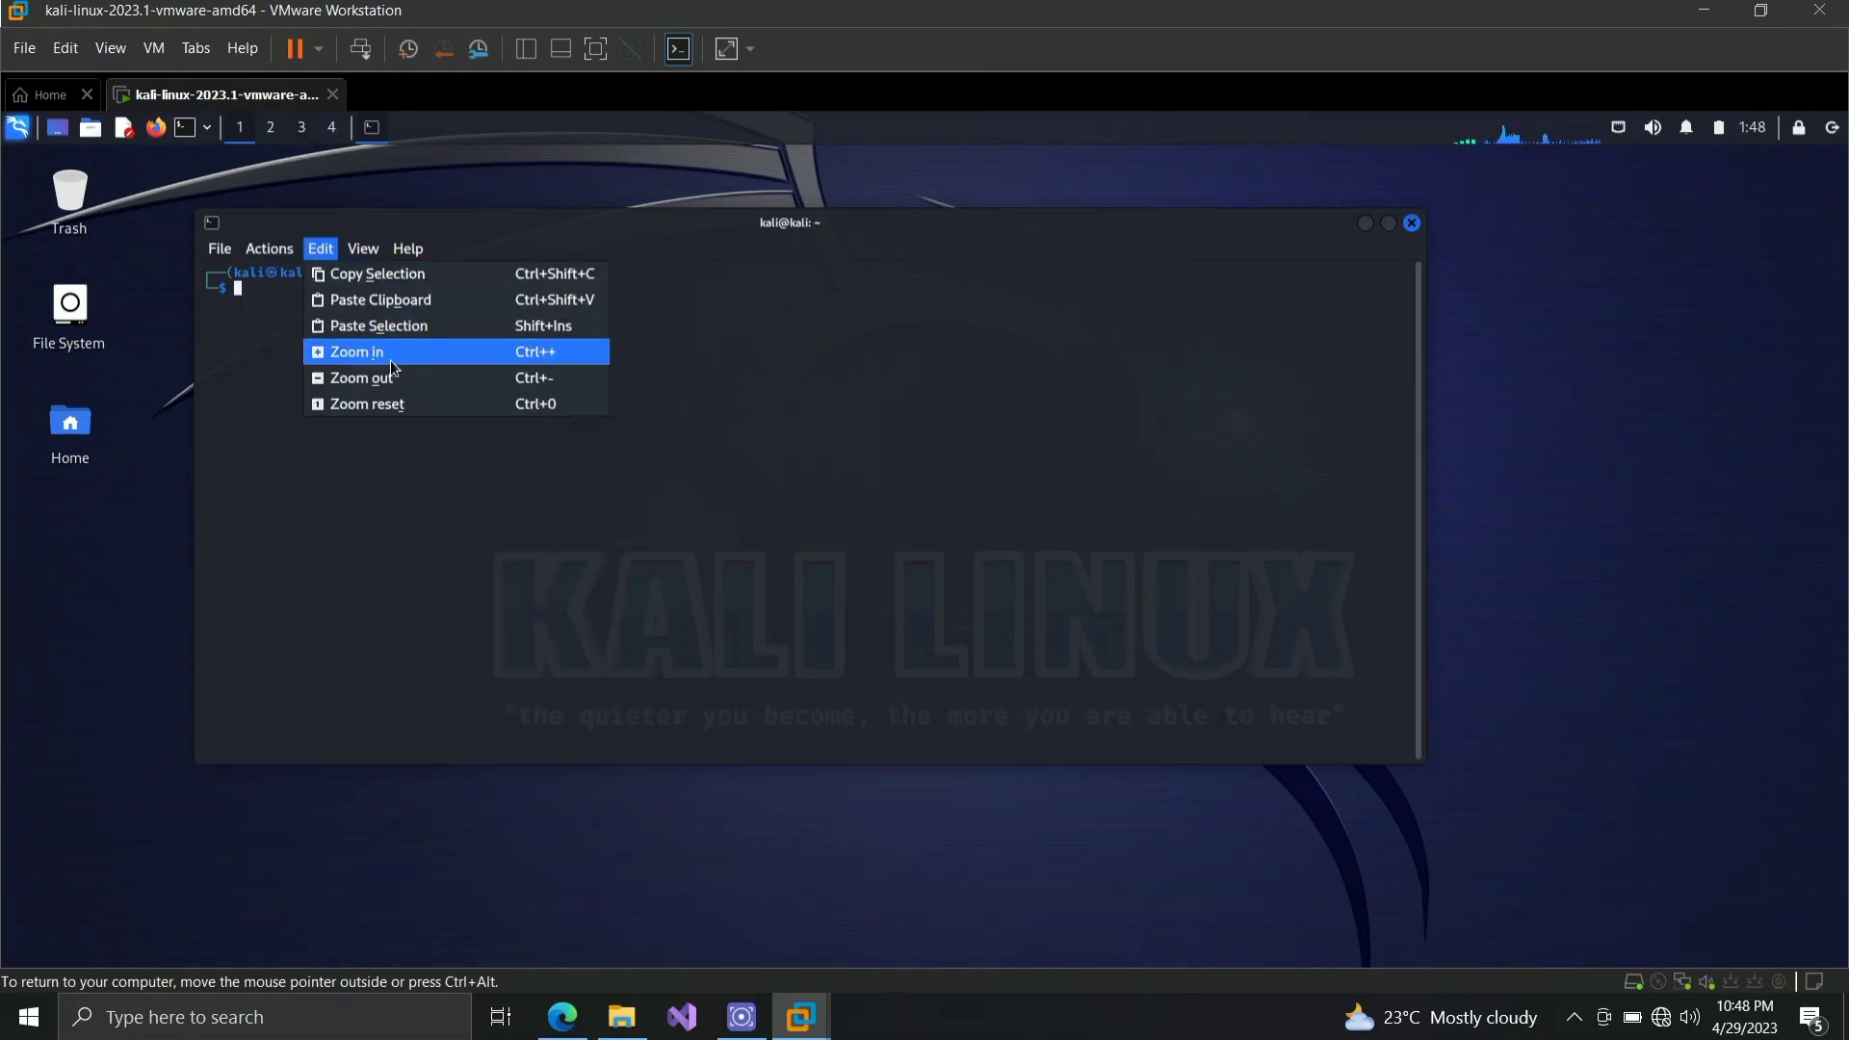
click(391, 361)
click(321, 249)
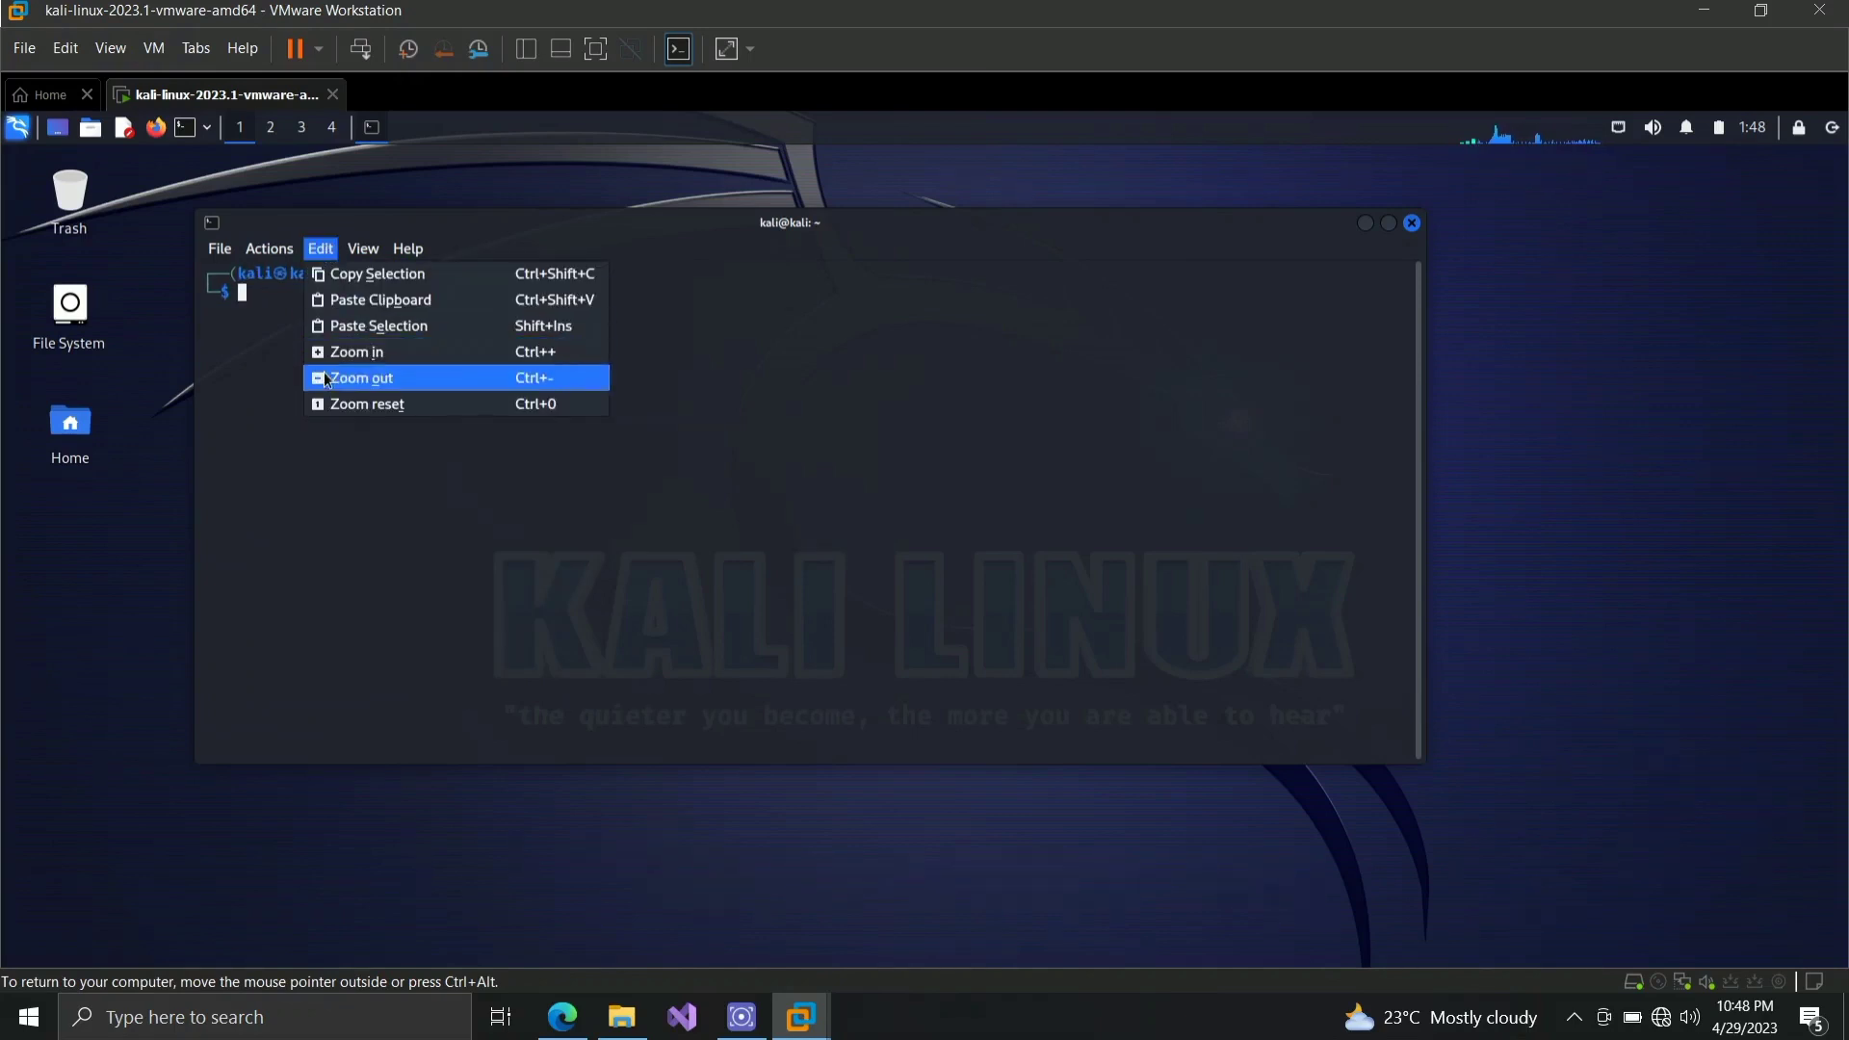
click(322, 352)
click(320, 248)
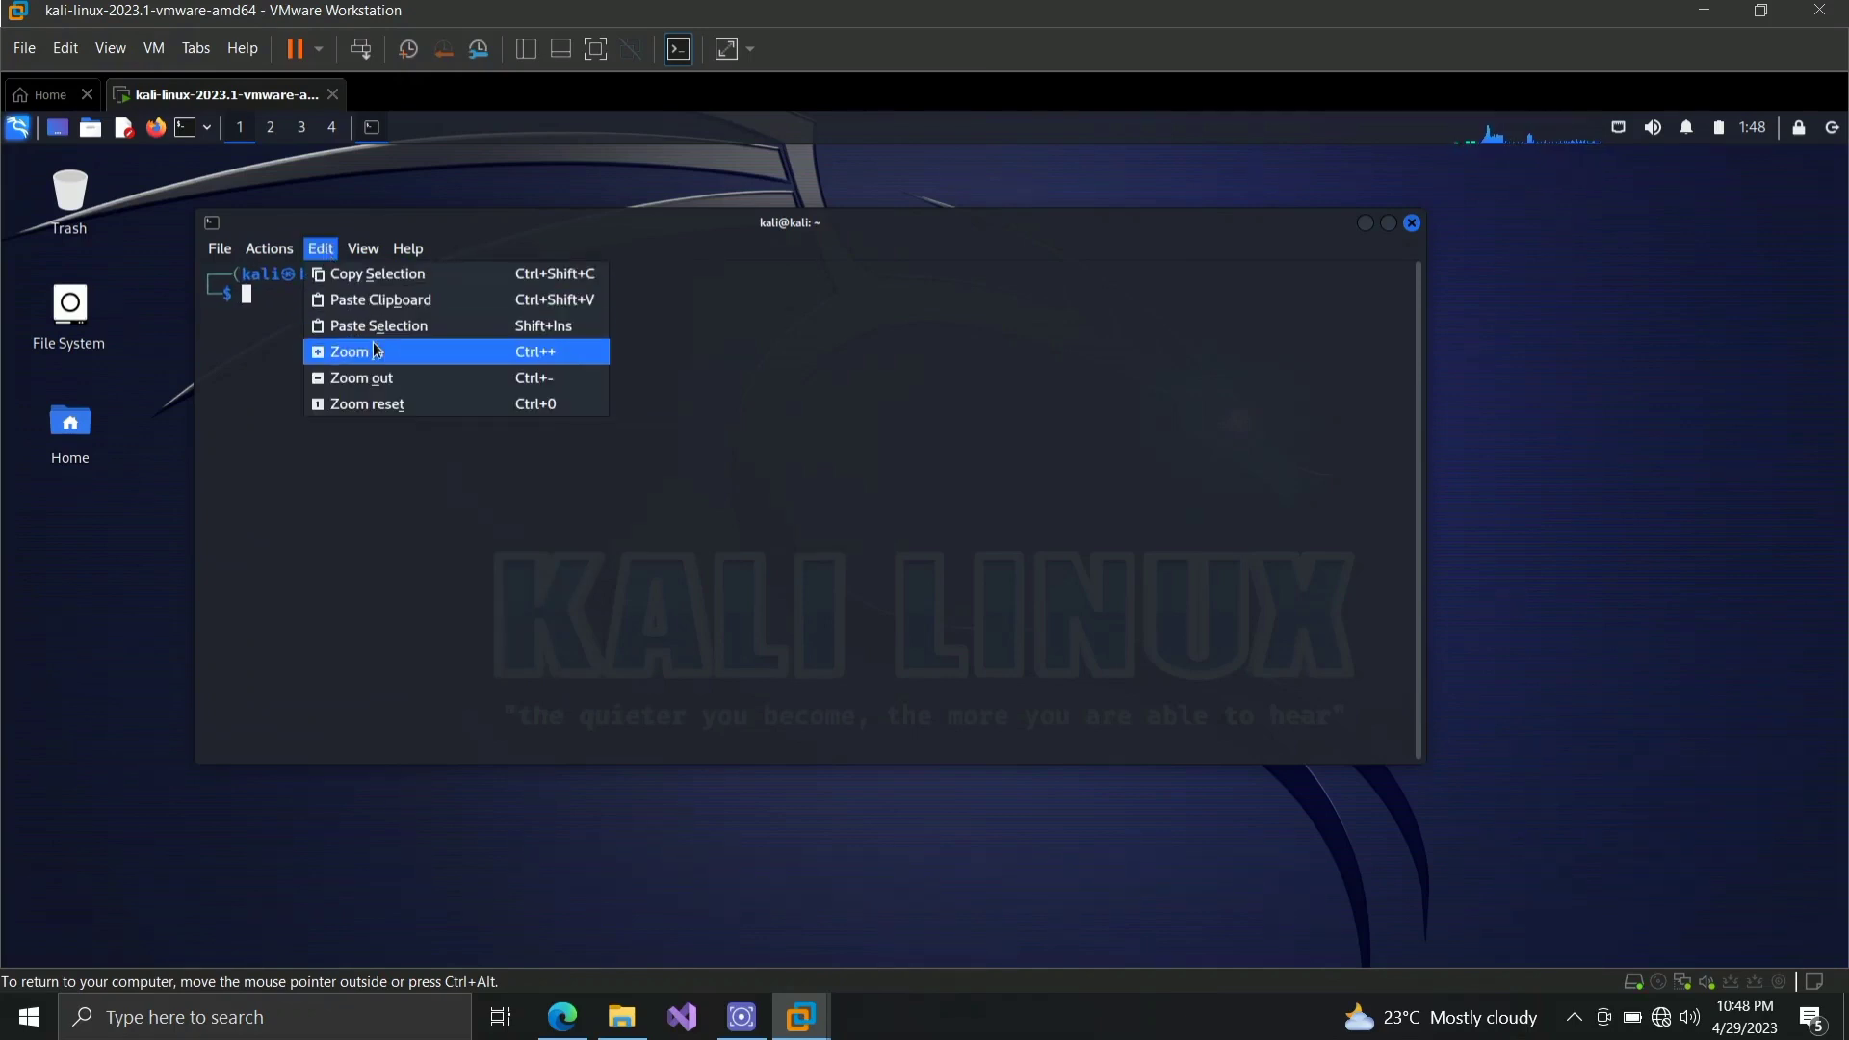
click(374, 351)
click(325, 252)
click(371, 353)
click(320, 249)
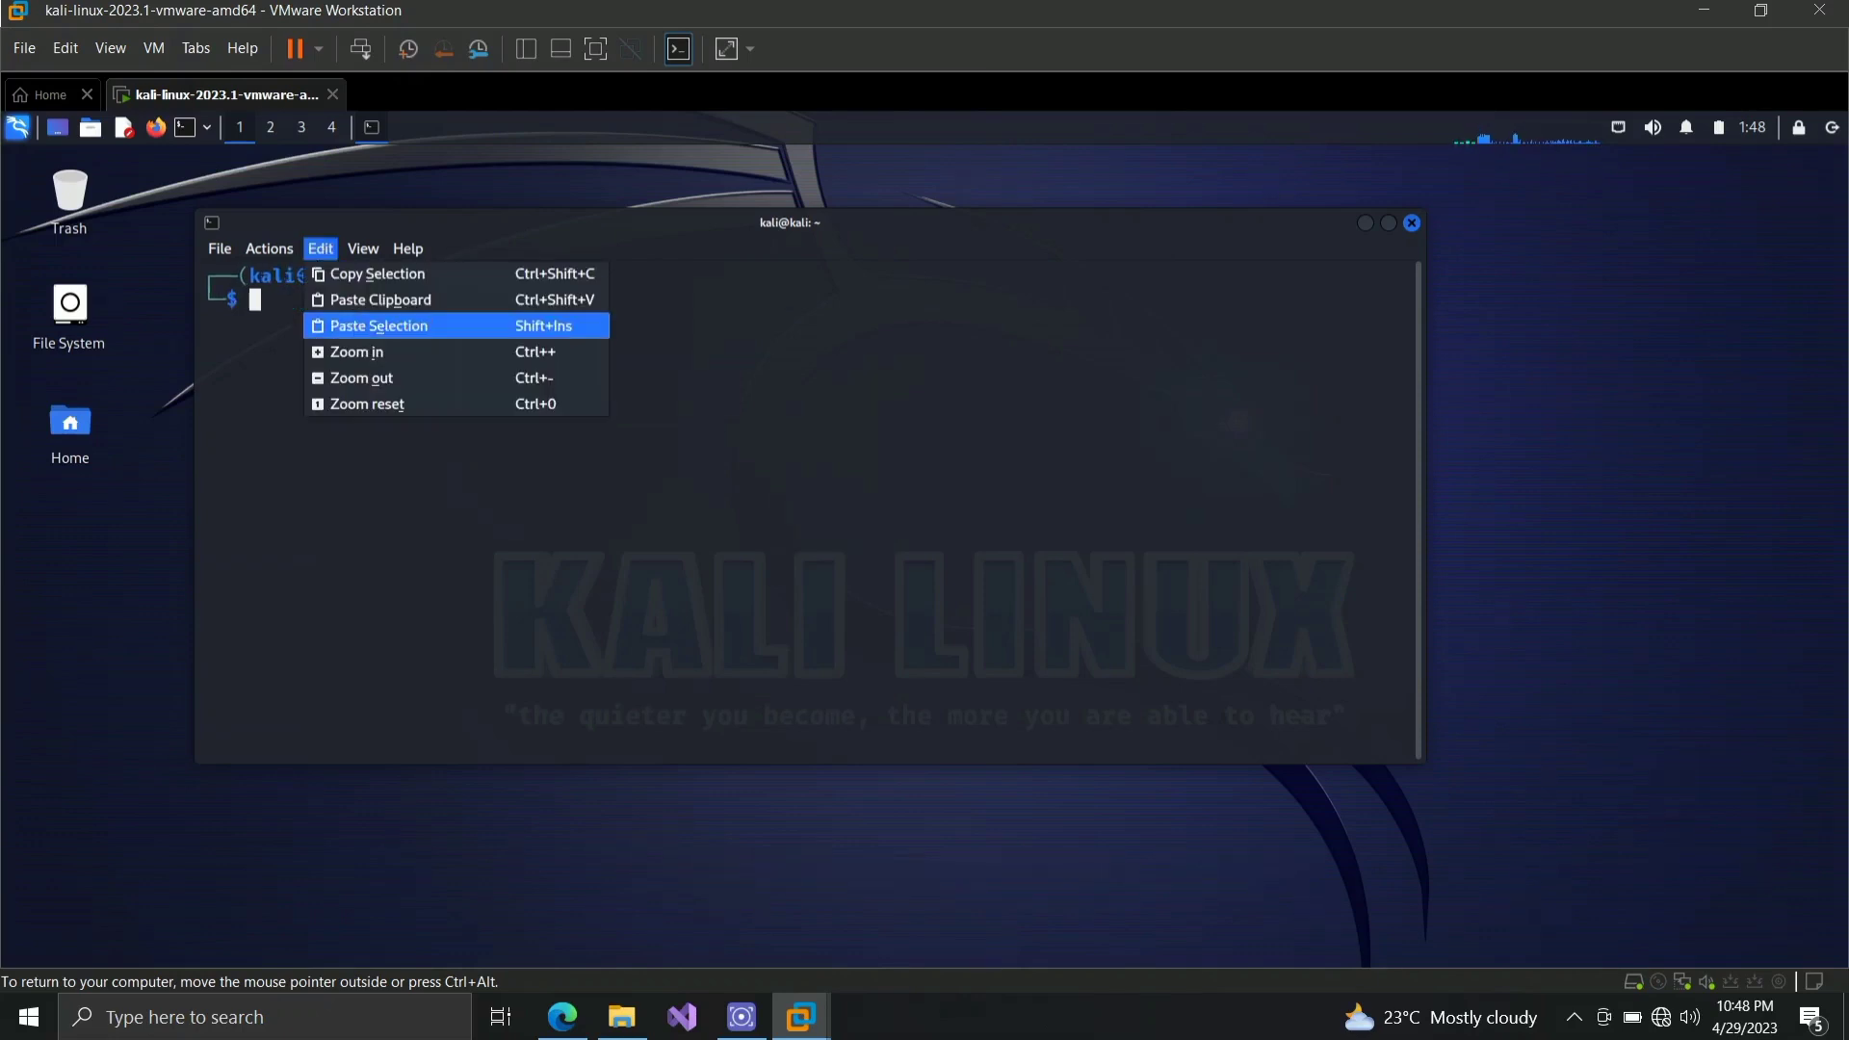
click(348, 350)
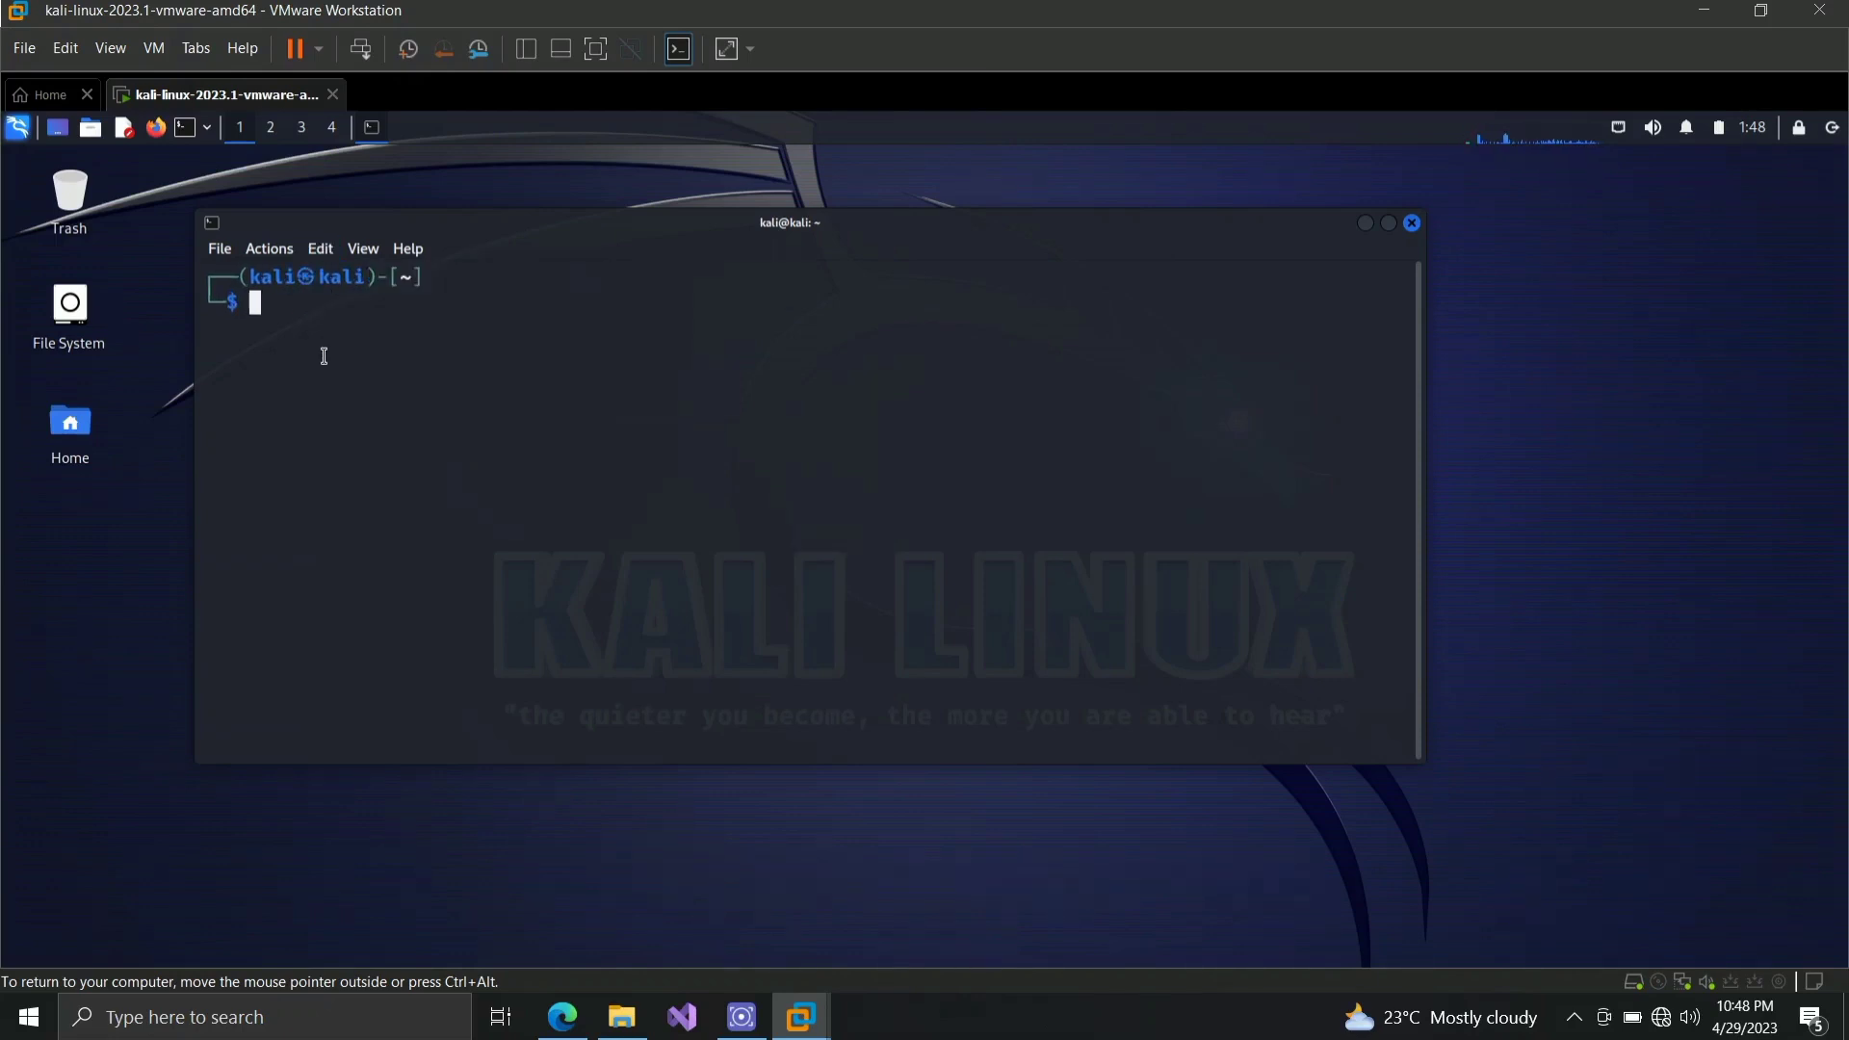
Step: Enter the command sudo apt update && apt upgrade at the prompt without running it, and close the terminal window
text(ls)
key(BackSpace)
key(BackSpace)
text(sudo apt update )
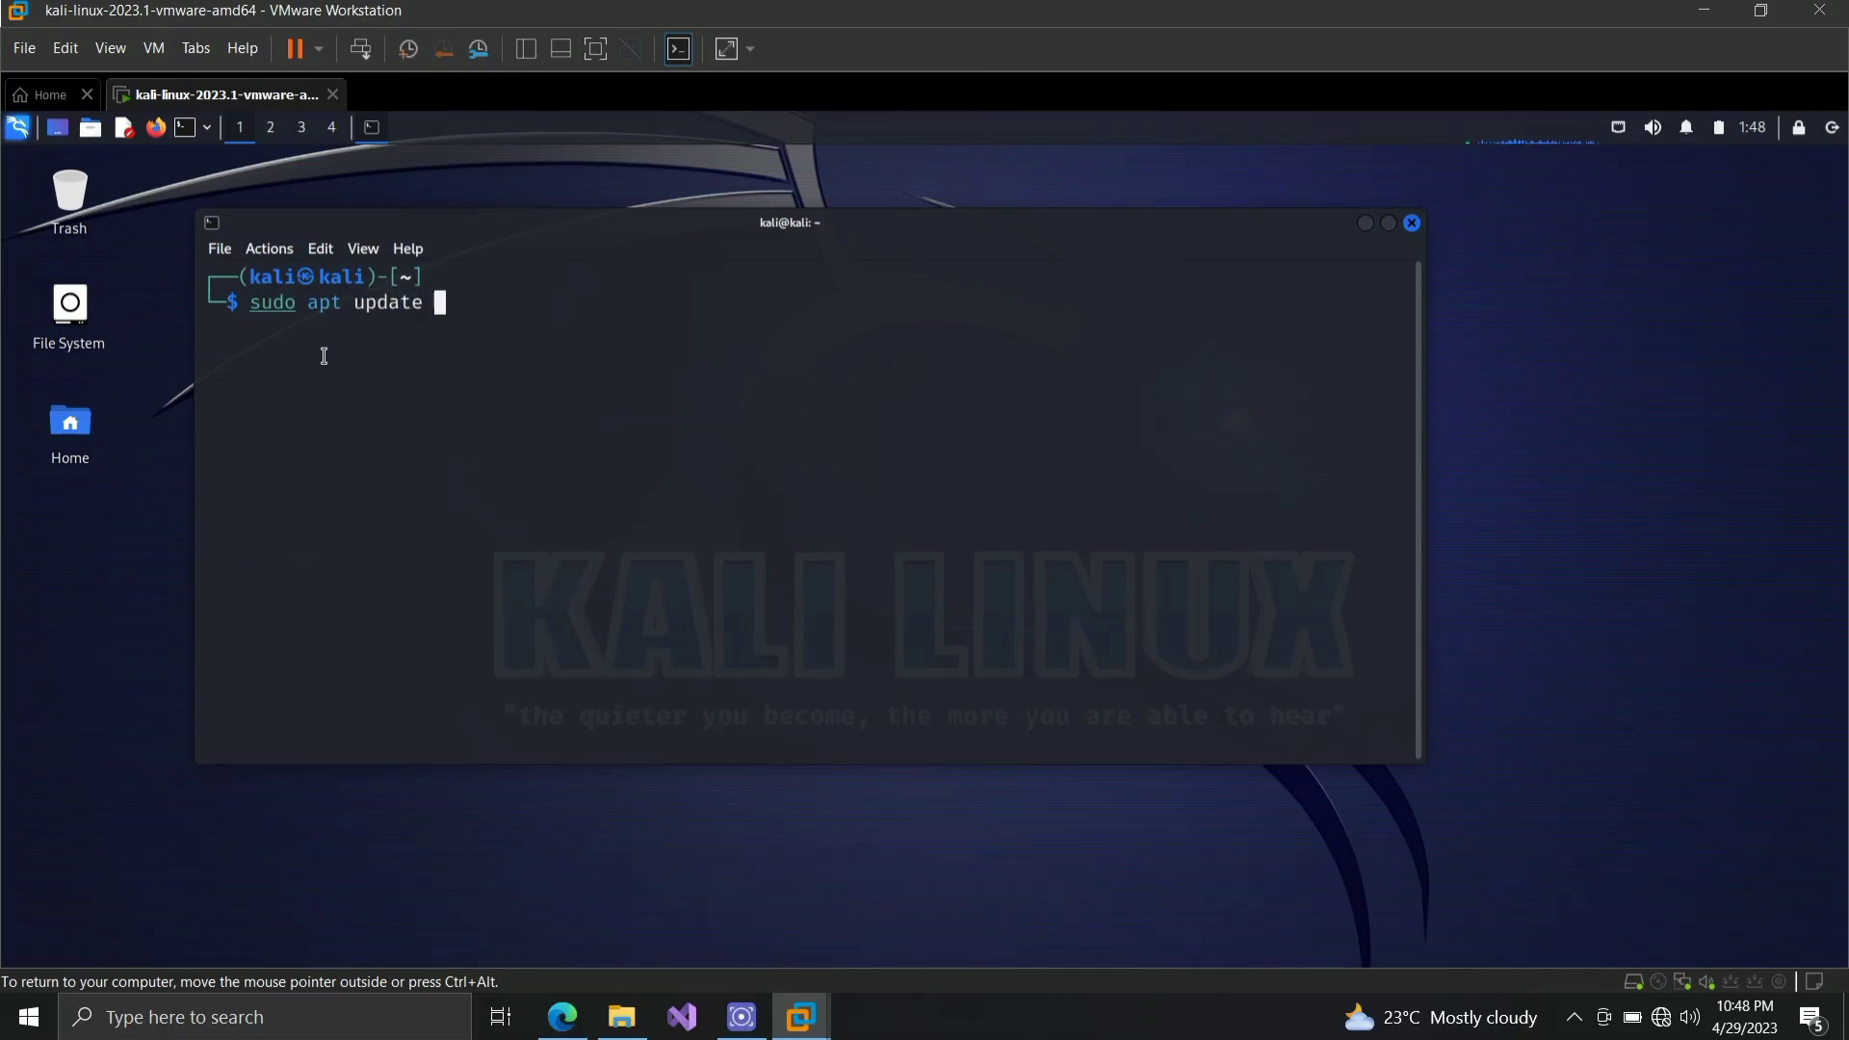
text(&& apt upgrade)
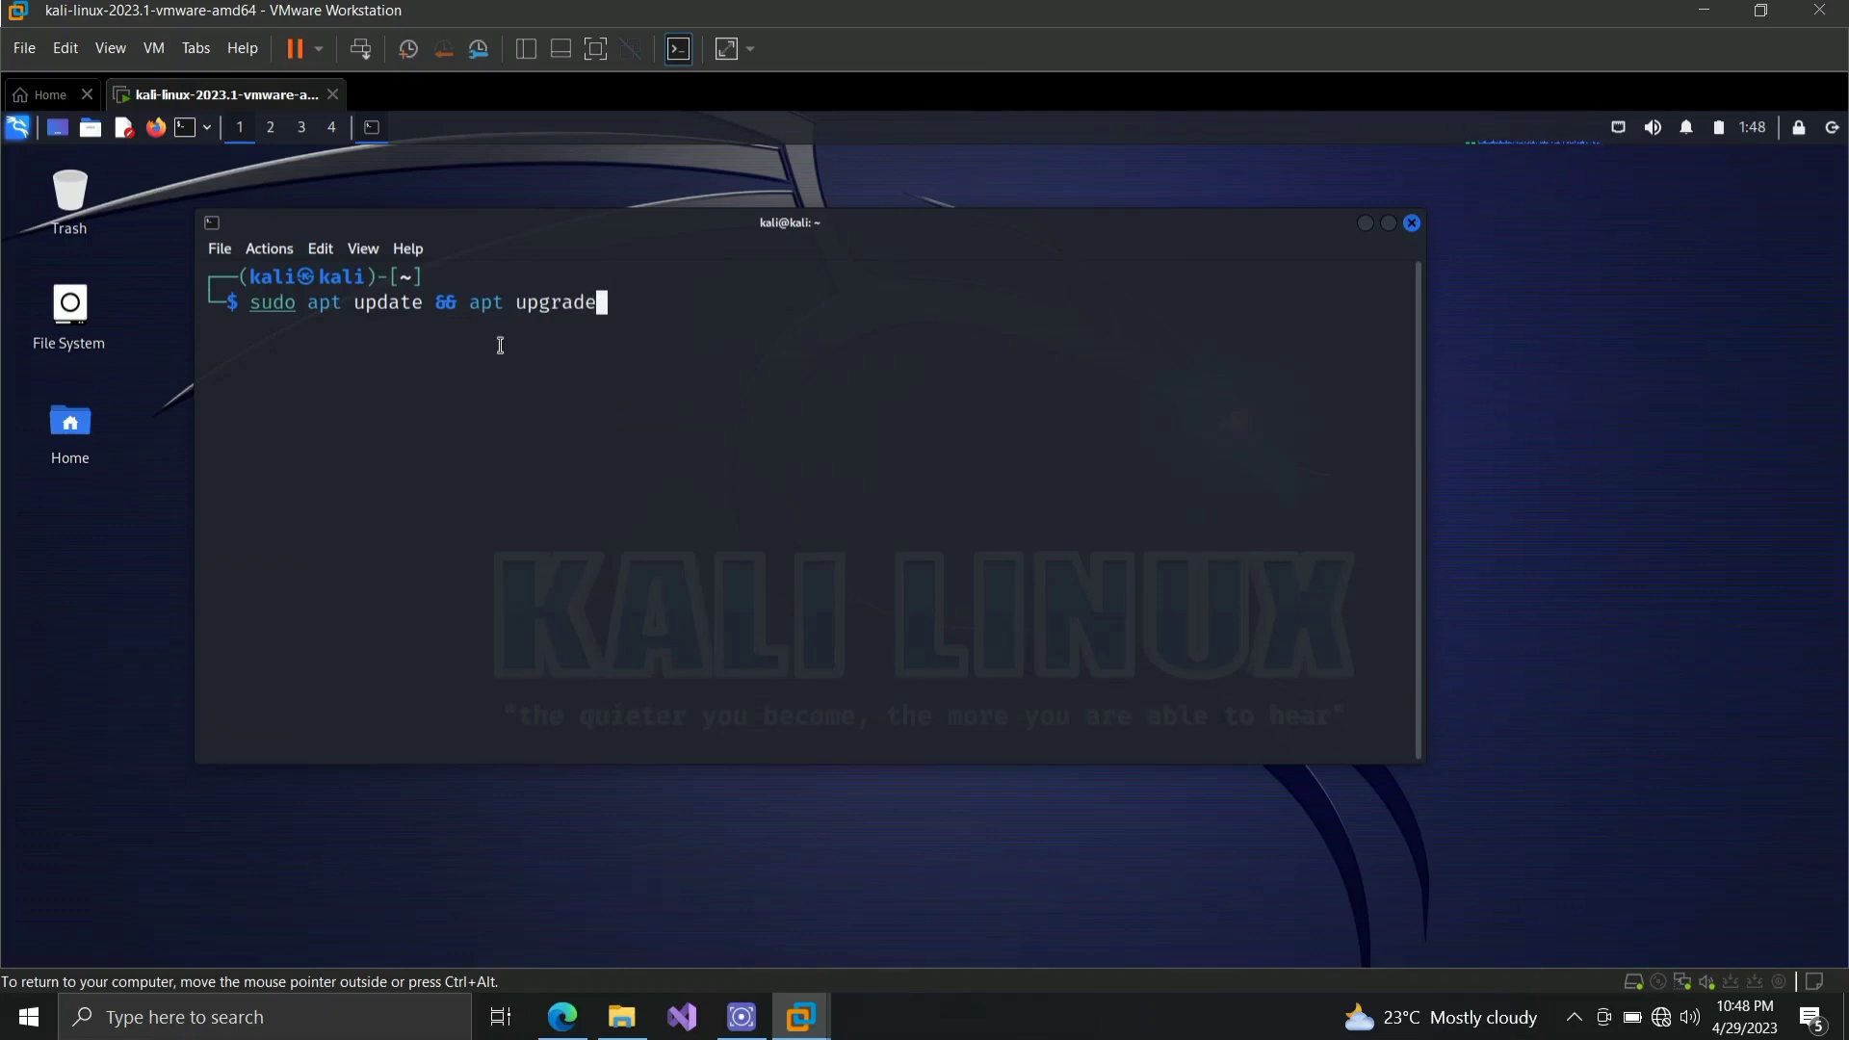
drag(570, 324, 607, 302)
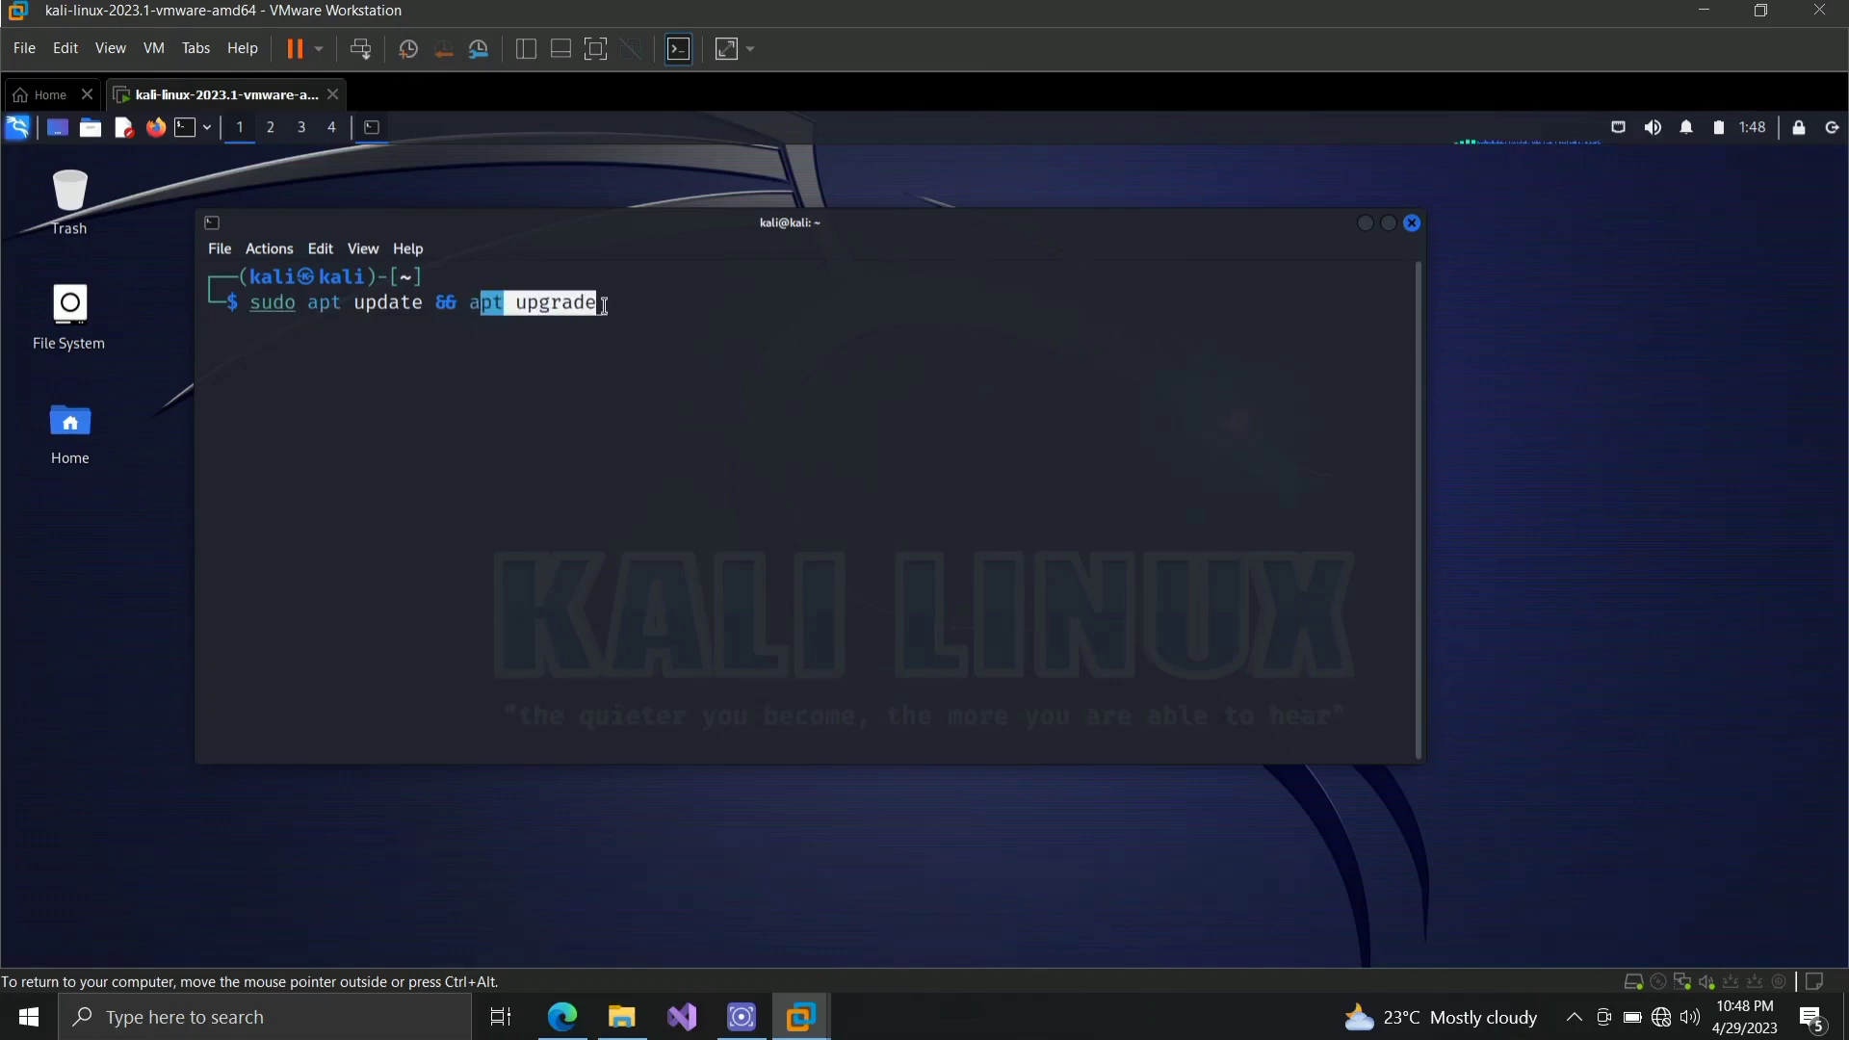
click(695, 320)
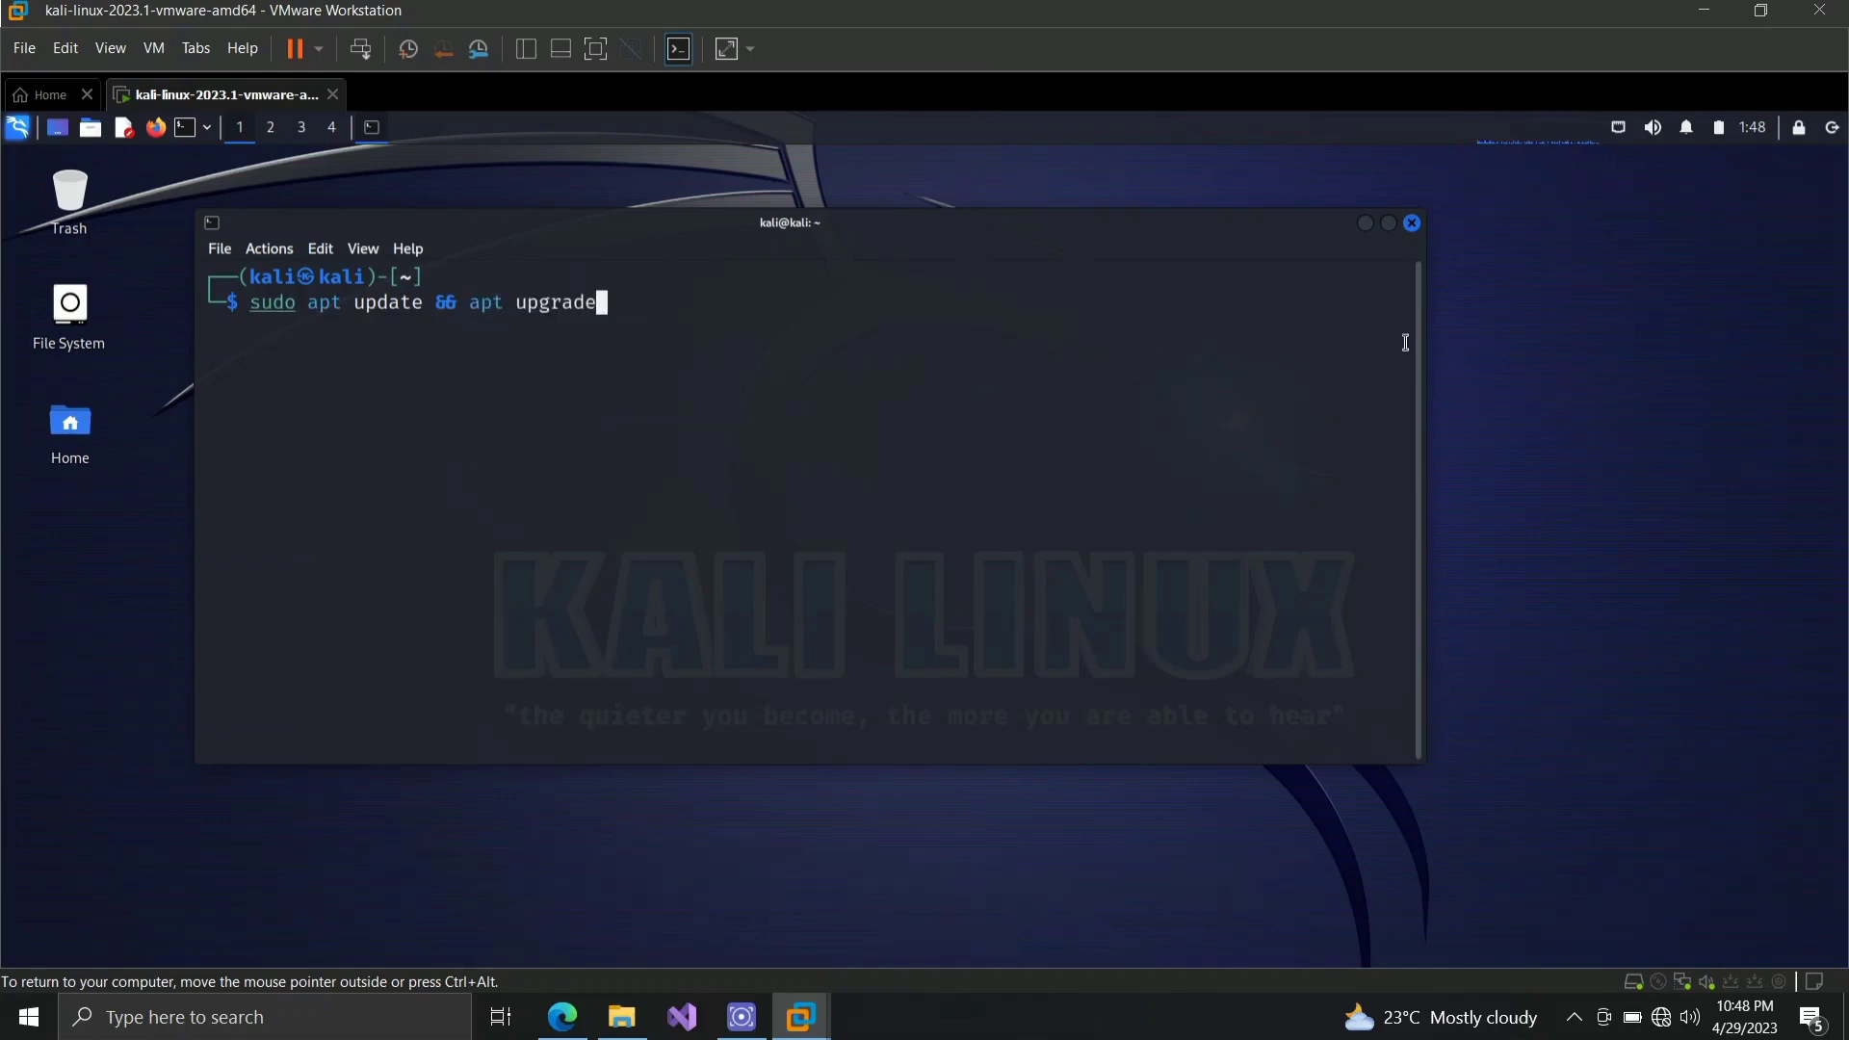
click(1412, 224)
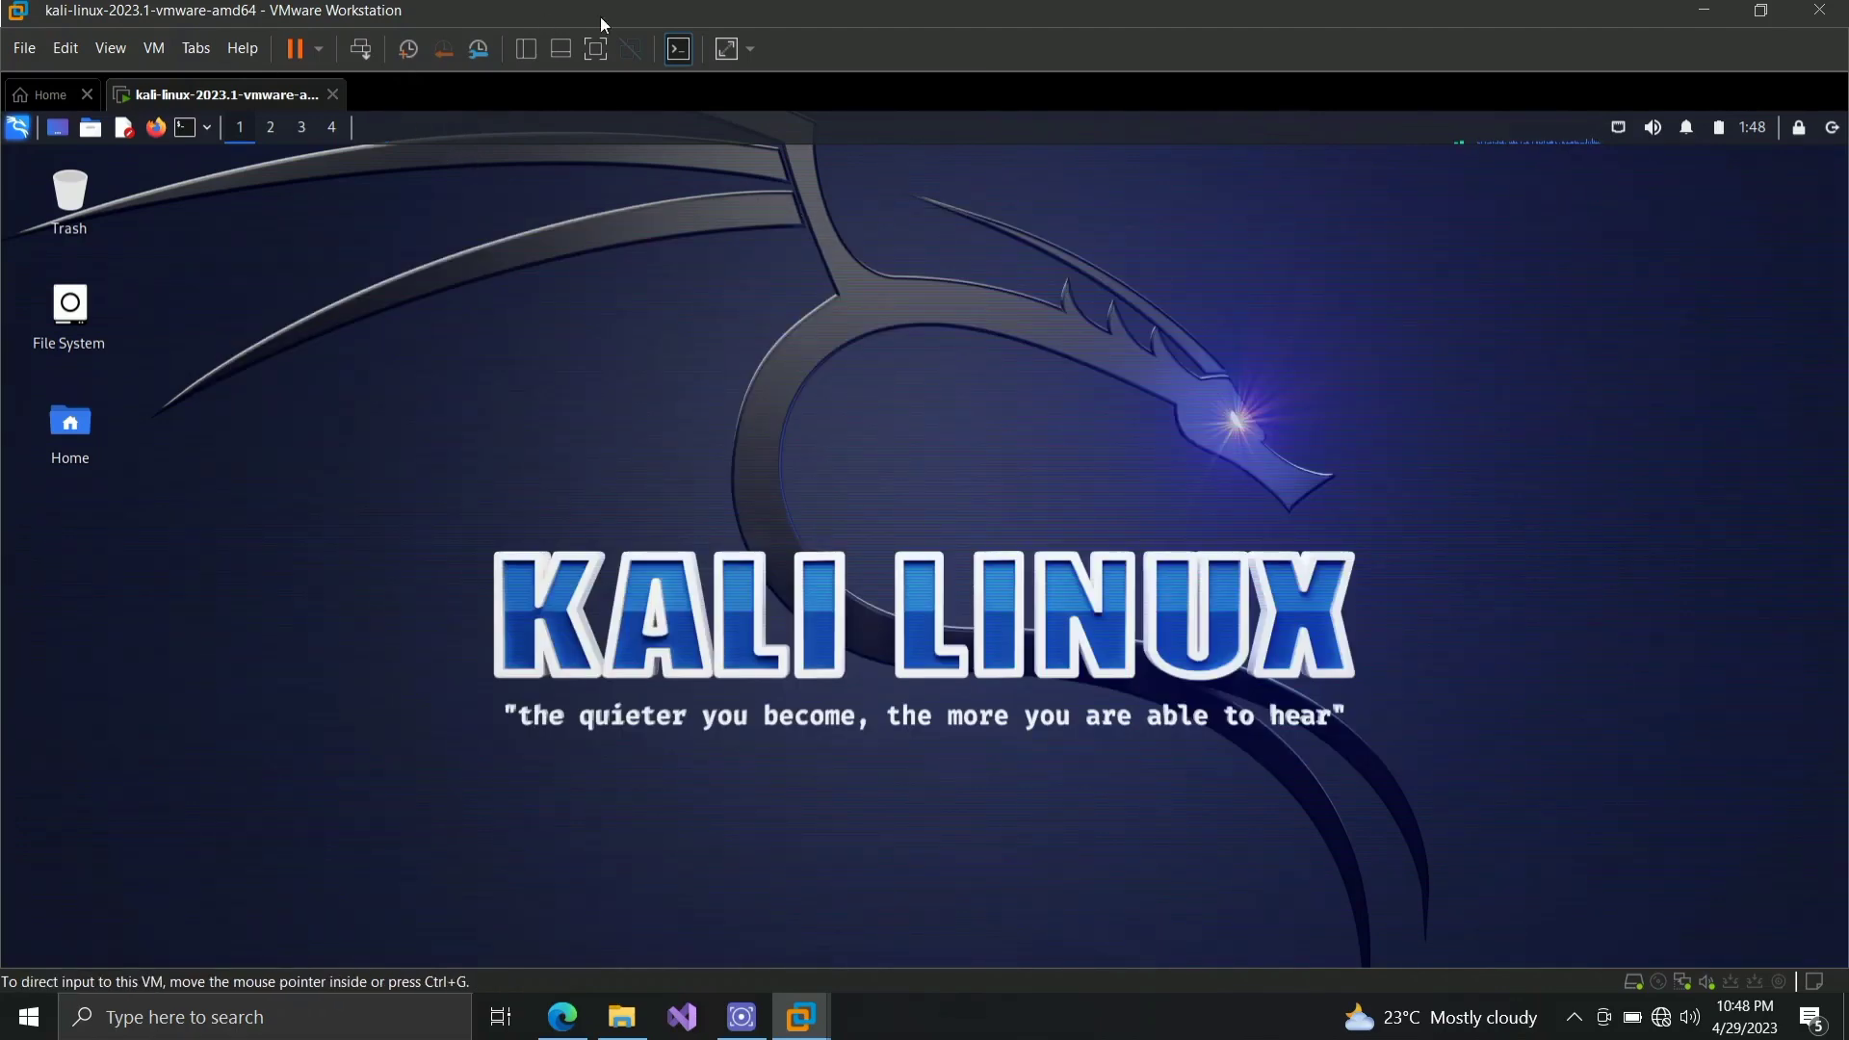
Step: Display the Kali virtual machine in full screen and run sudo apt-get update in a terminal, authenticating with the account password
click(595, 50)
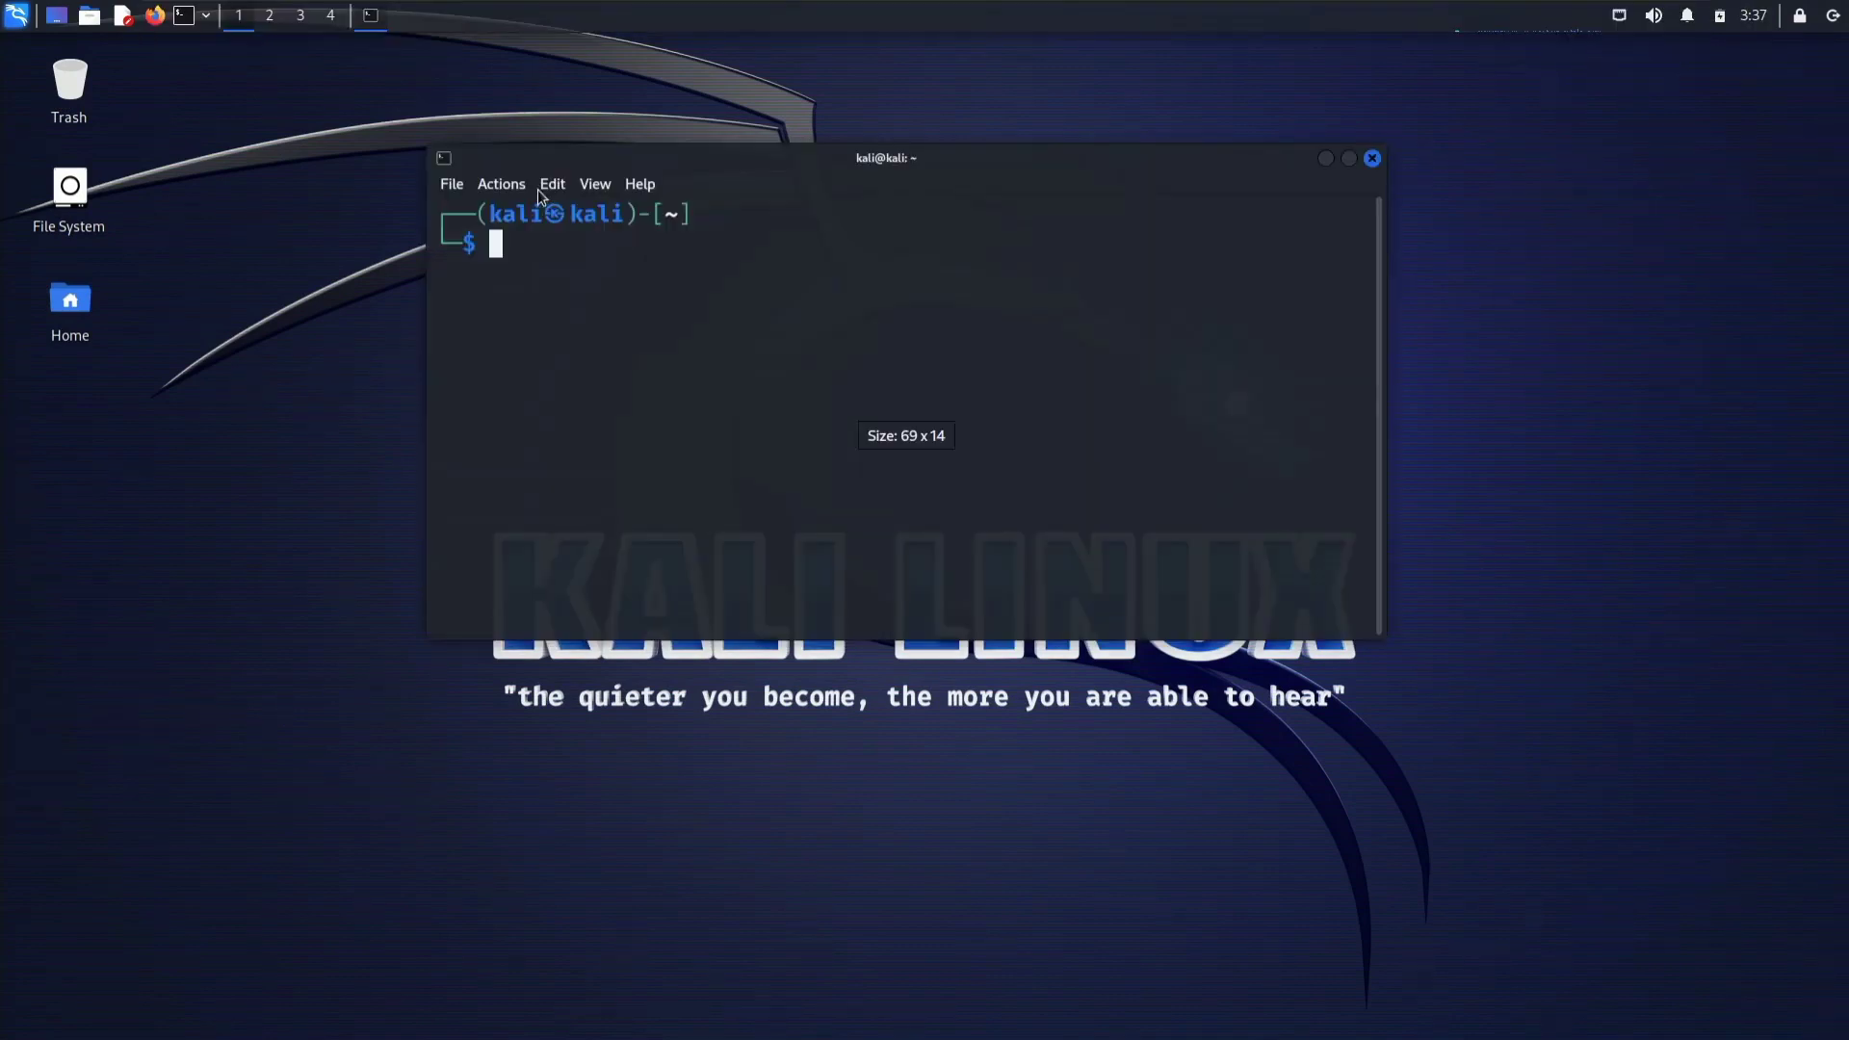
drag(582, 302, 571, 339)
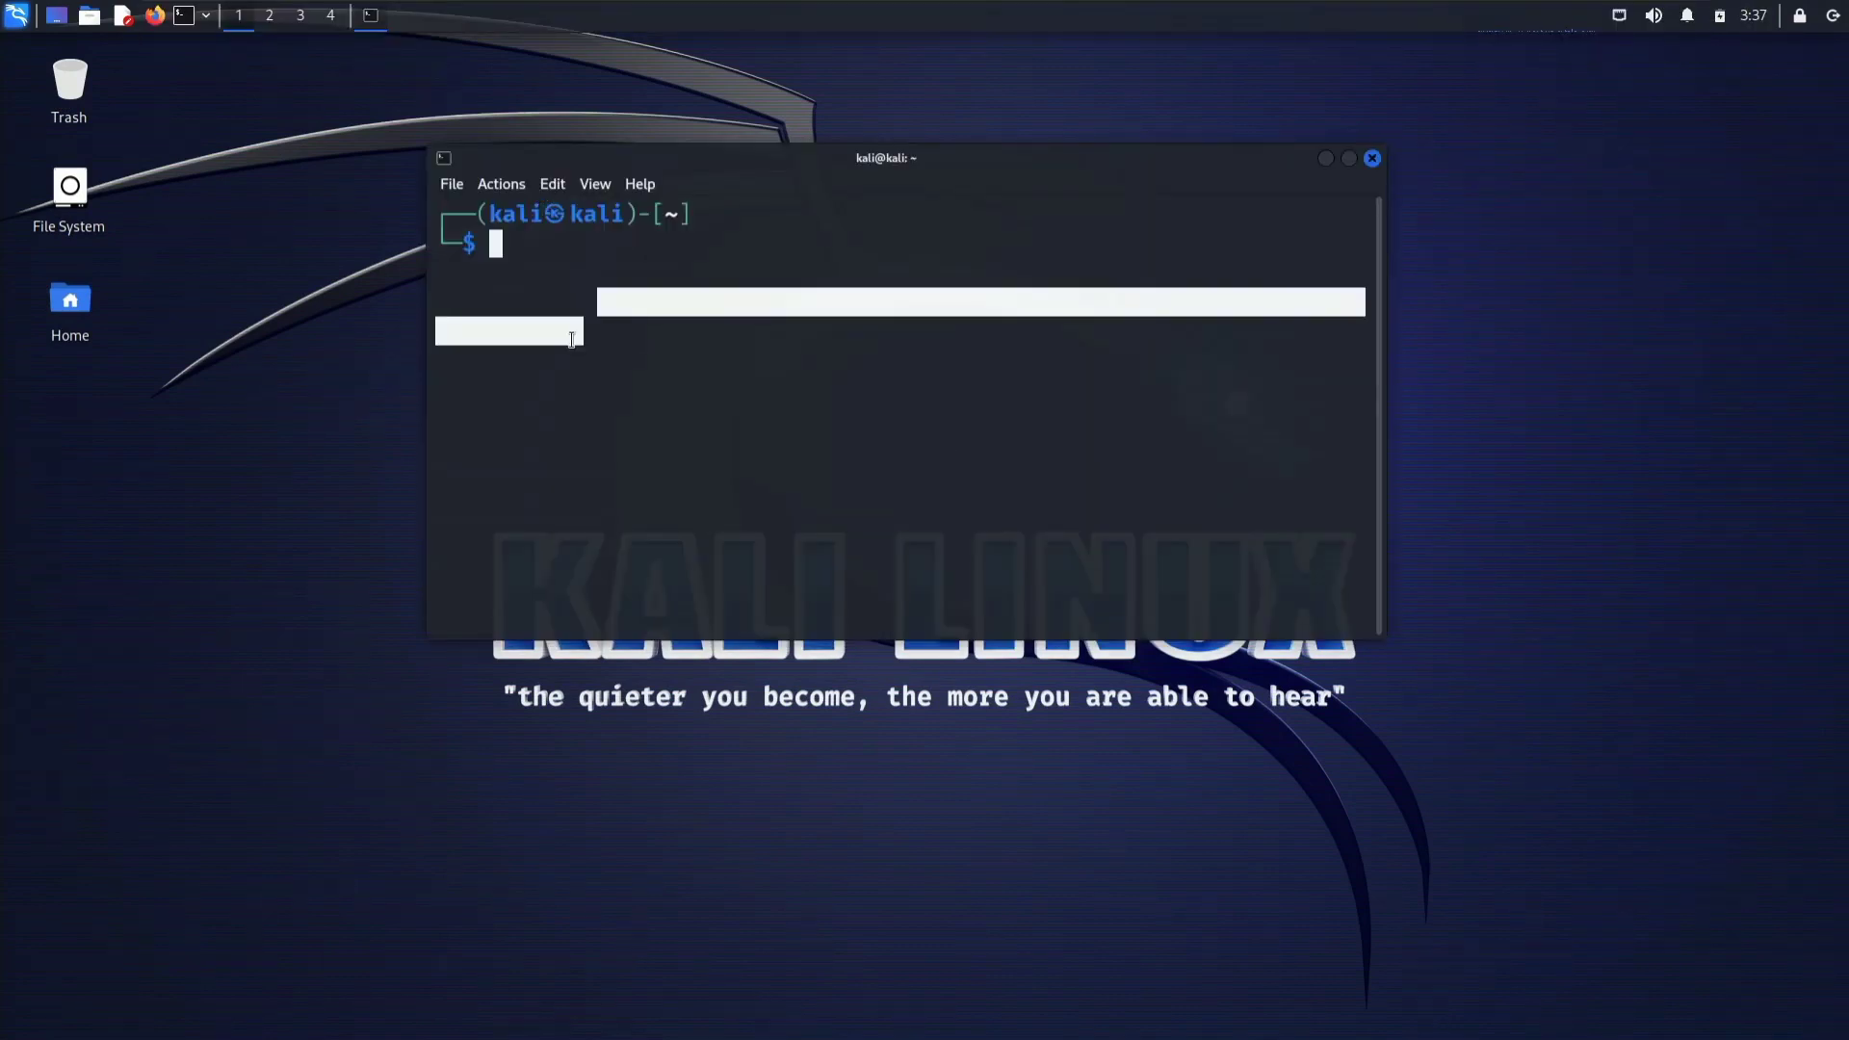
text(sudo apt-get up)
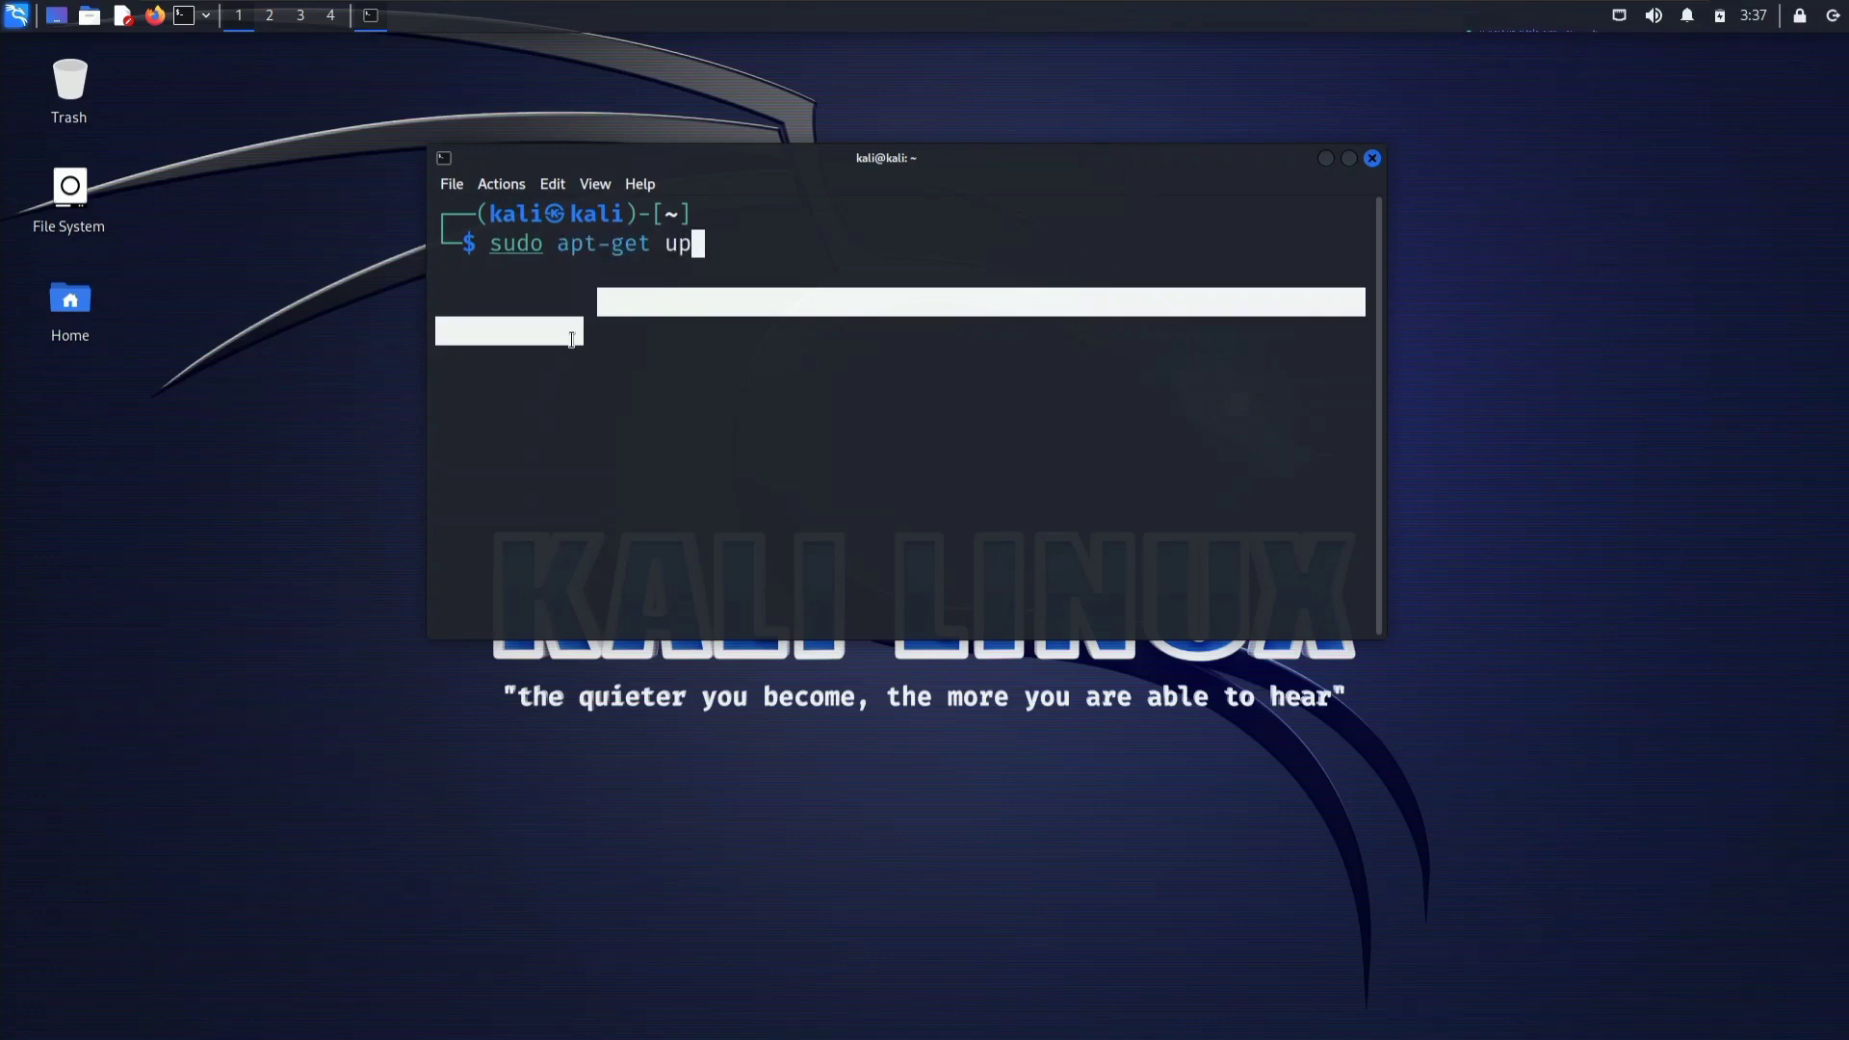
text(date)
key(Return)
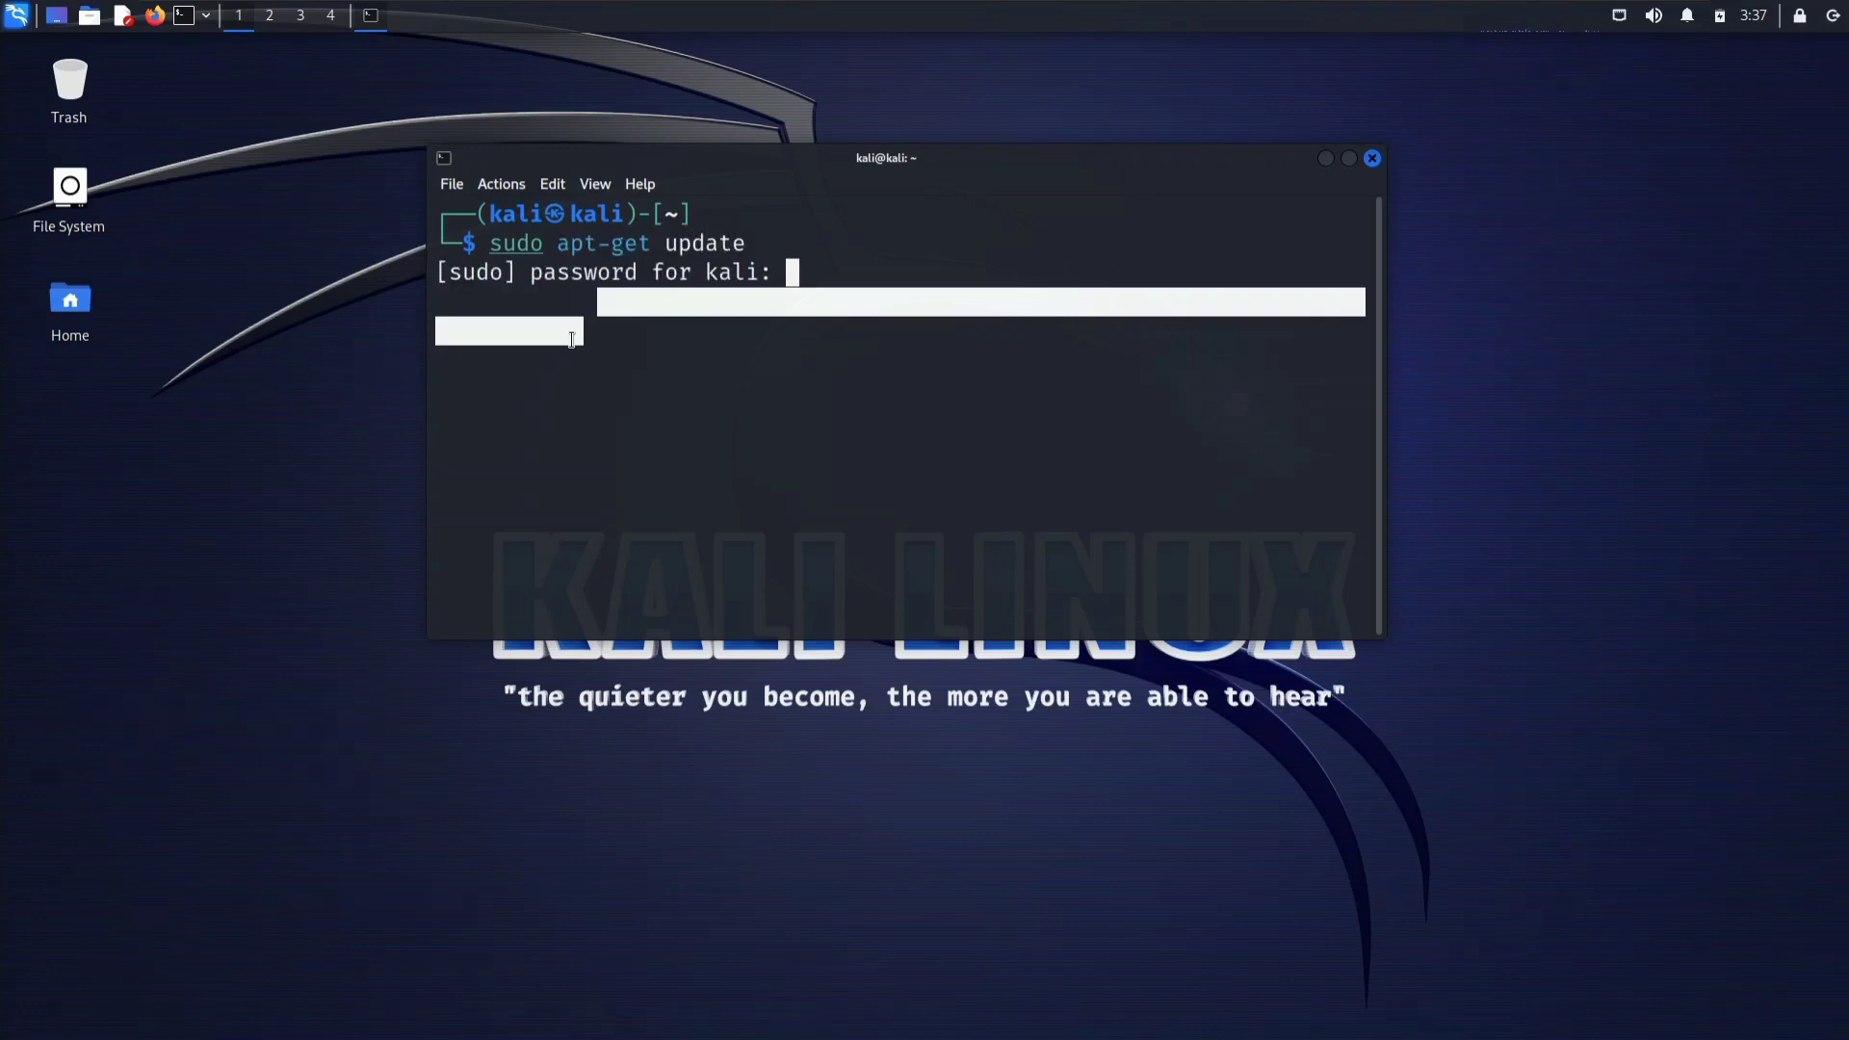
key(Return)
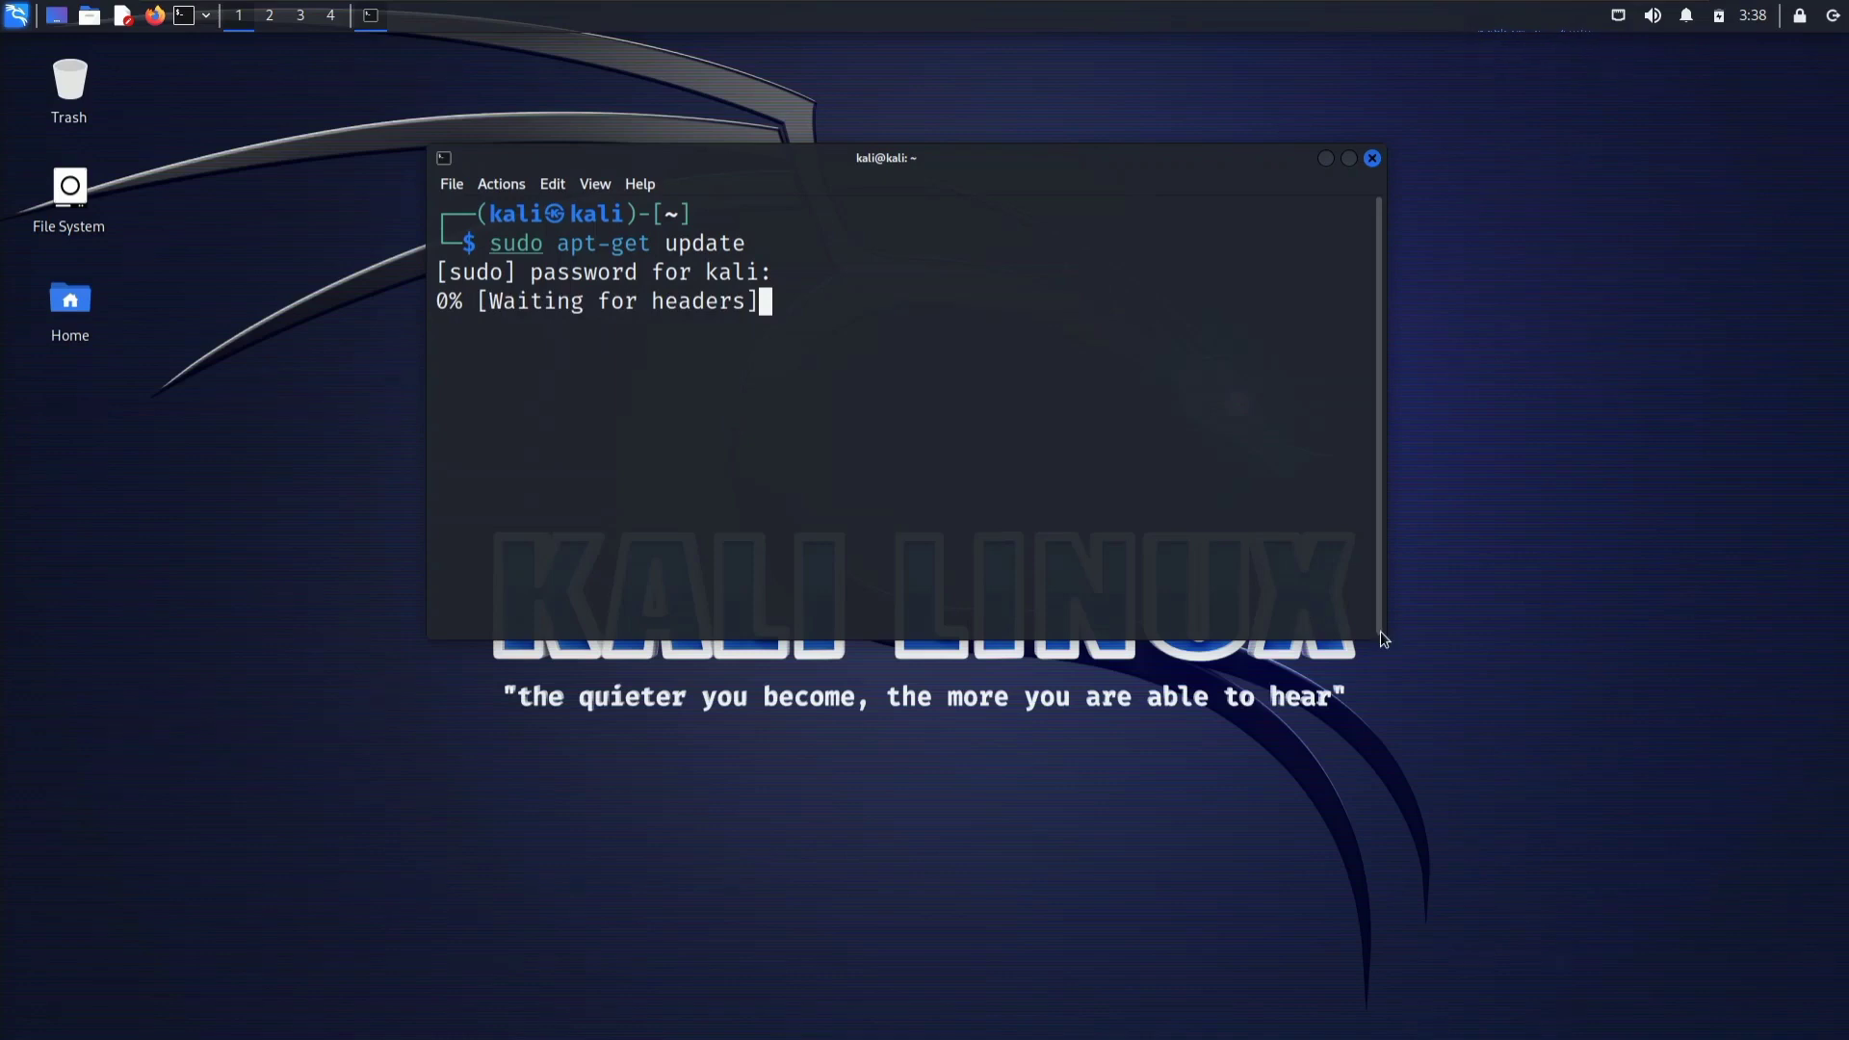
Step: Enlarge the terminal window to about 90 x 17 characters and move it toward the centre of the Kali desktop
drag(1383, 639, 1660, 703)
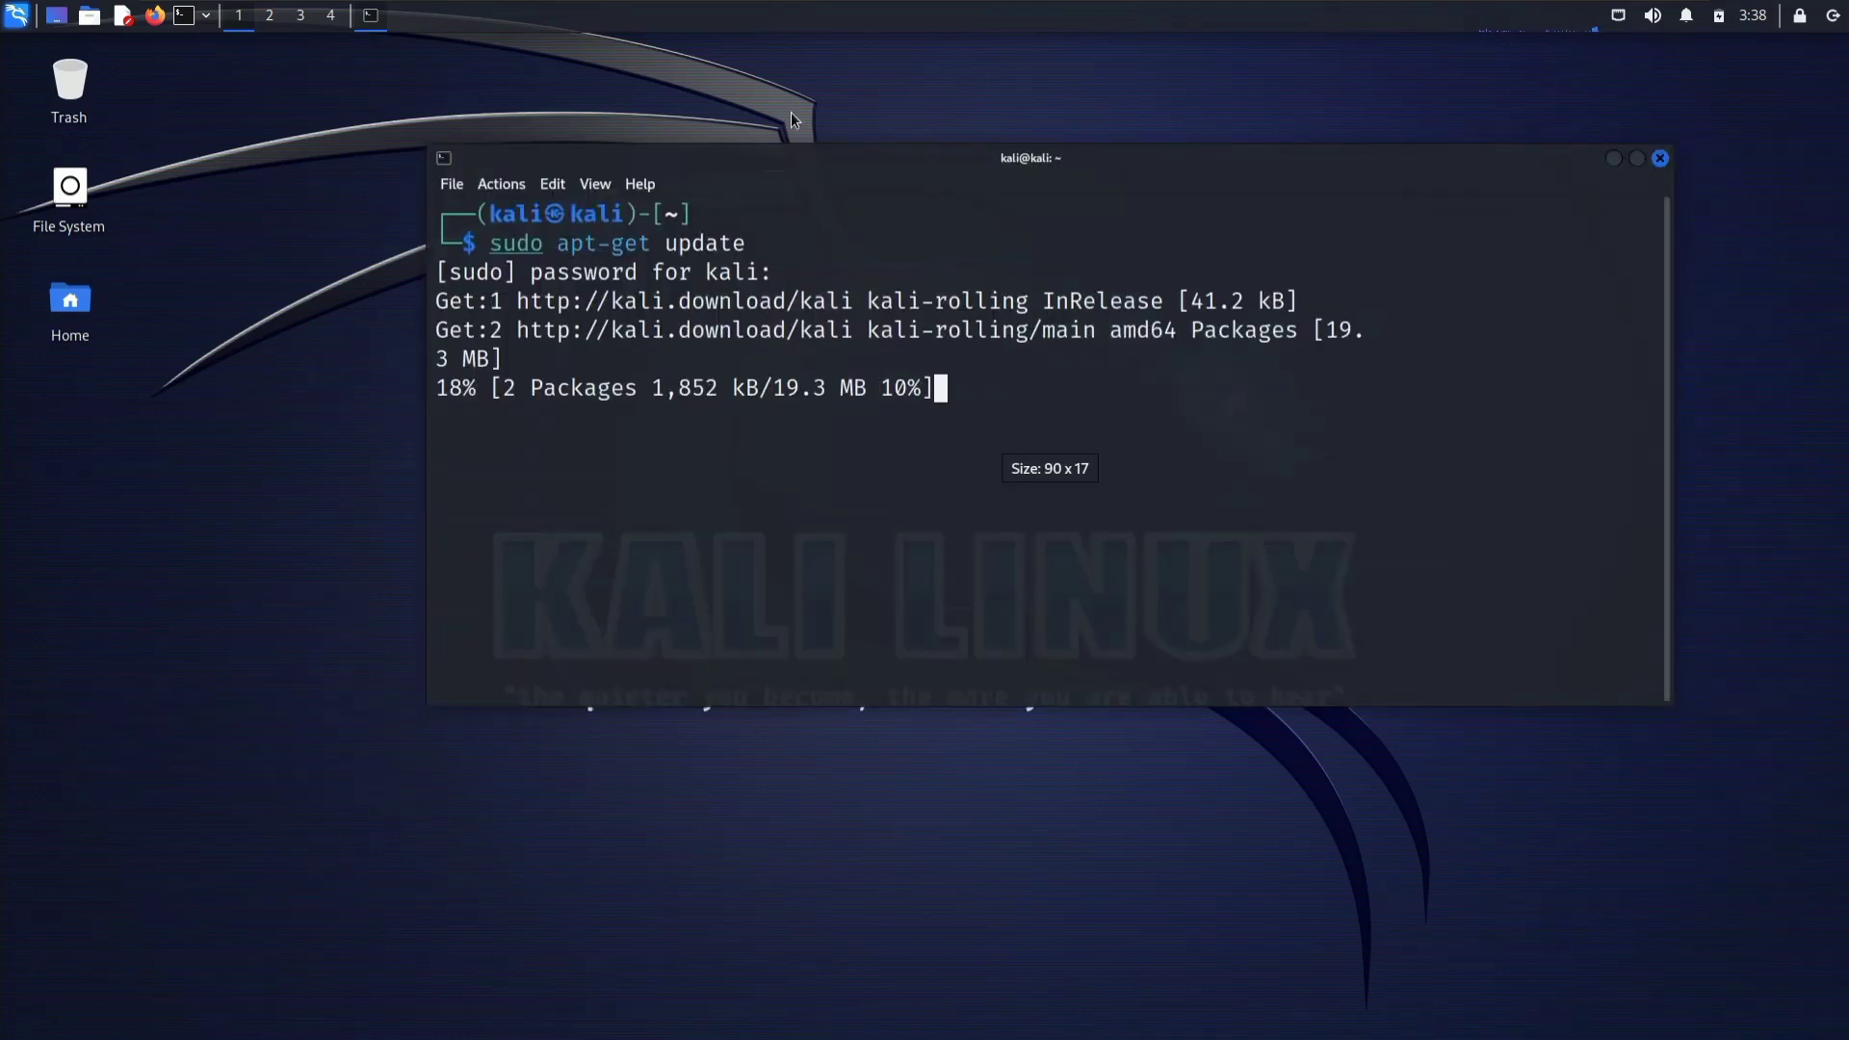
drag(866, 161, 721, 256)
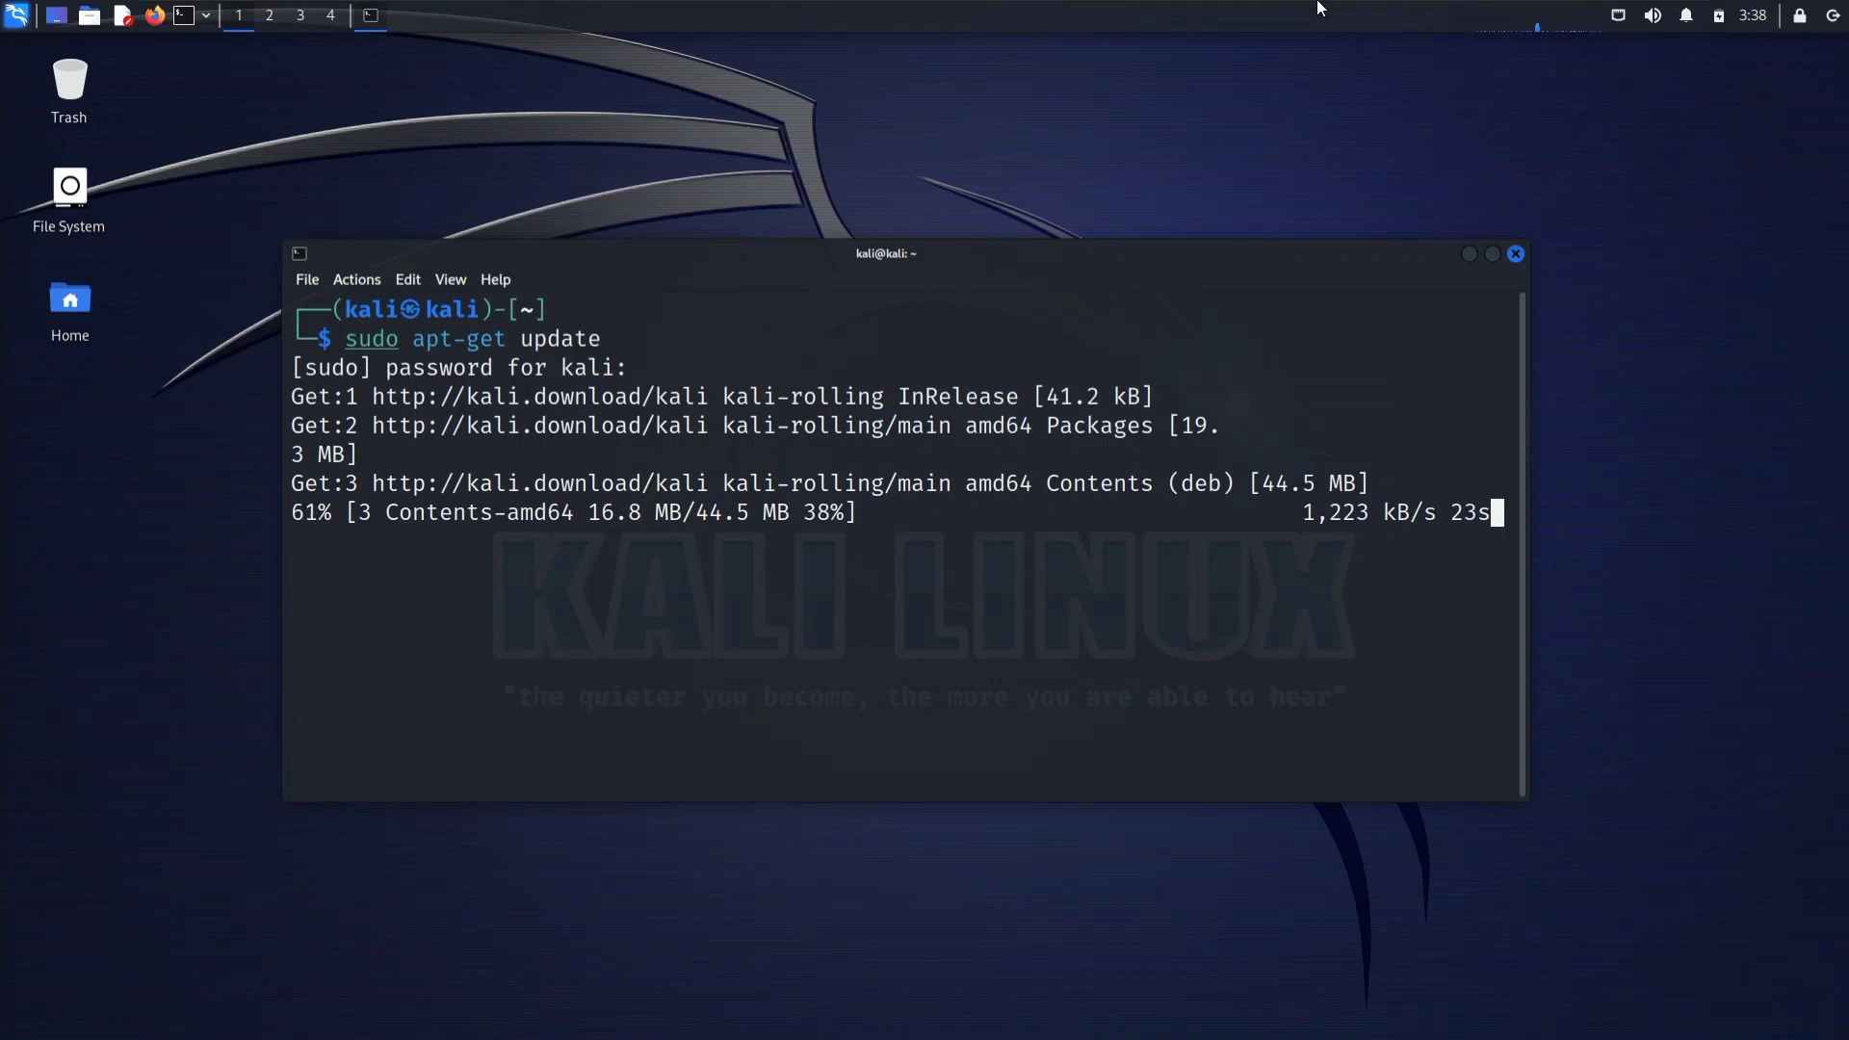
Step: Take the virtual machine out of full-screen mode and return it to full screen
mouse_move(1319, 2)
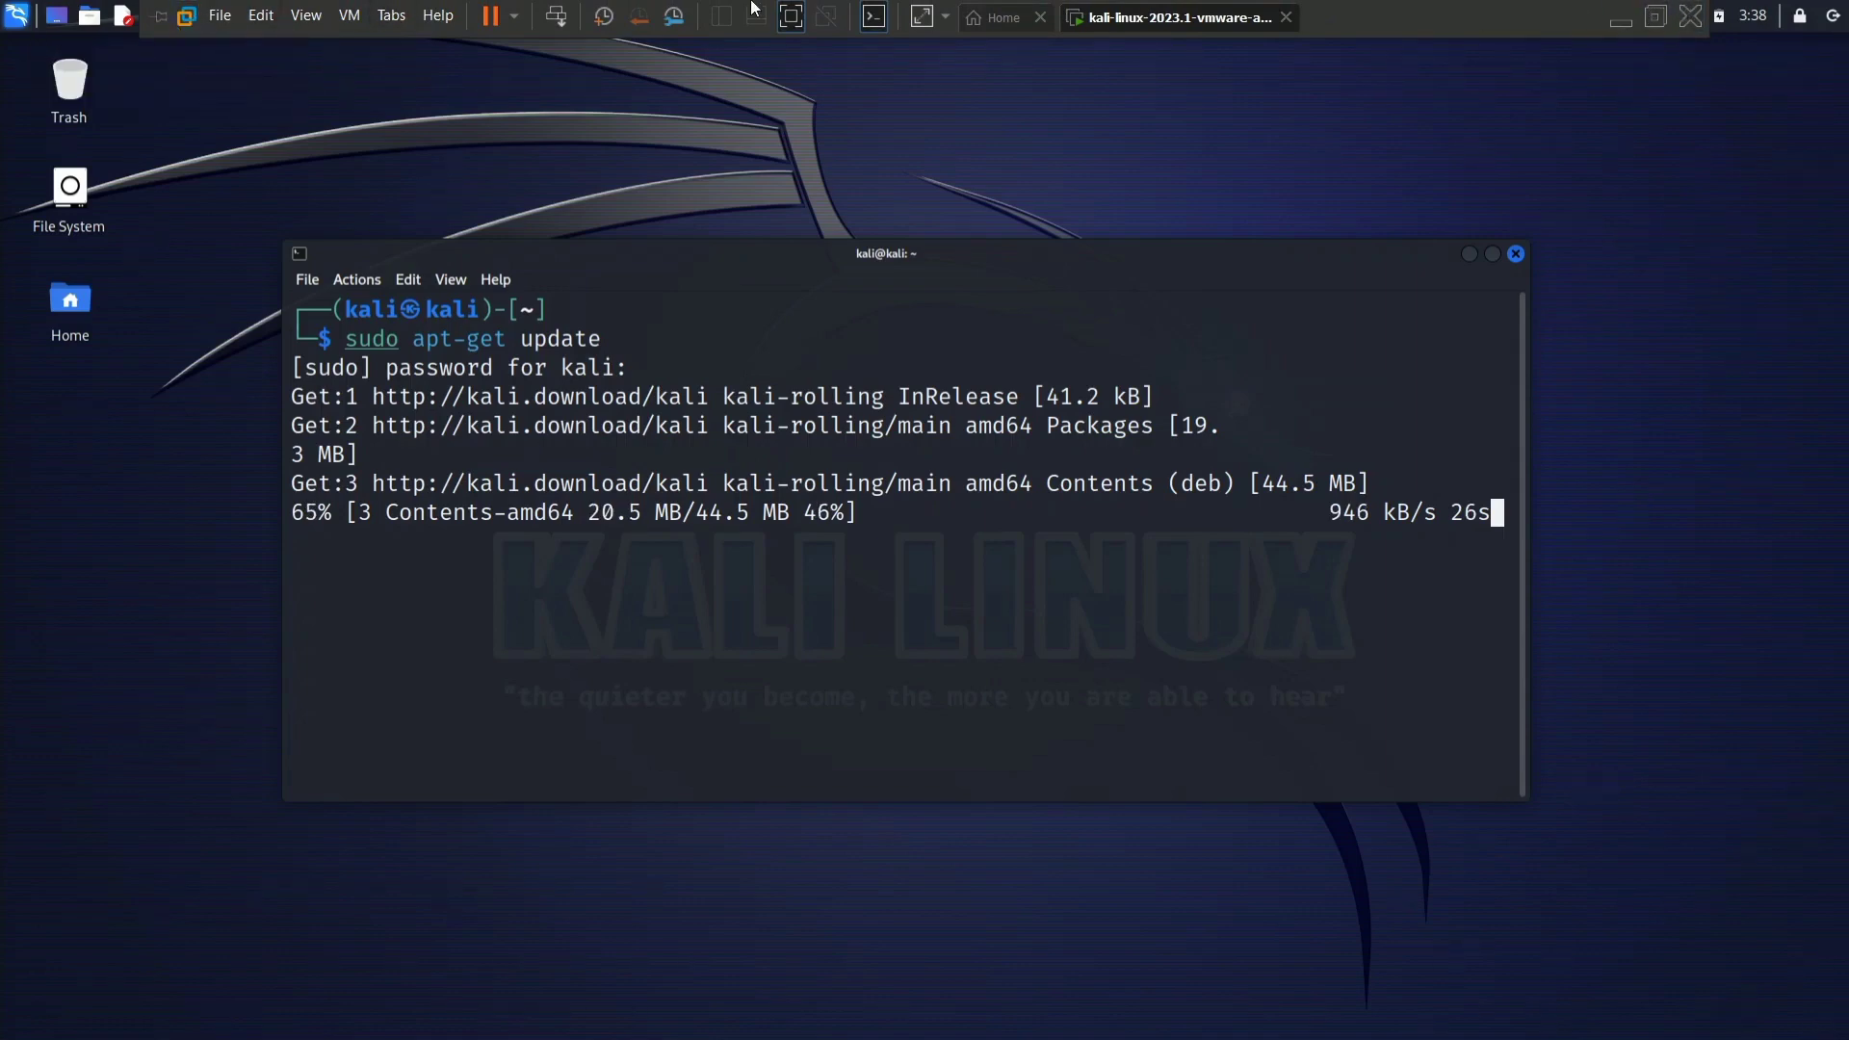
click(792, 17)
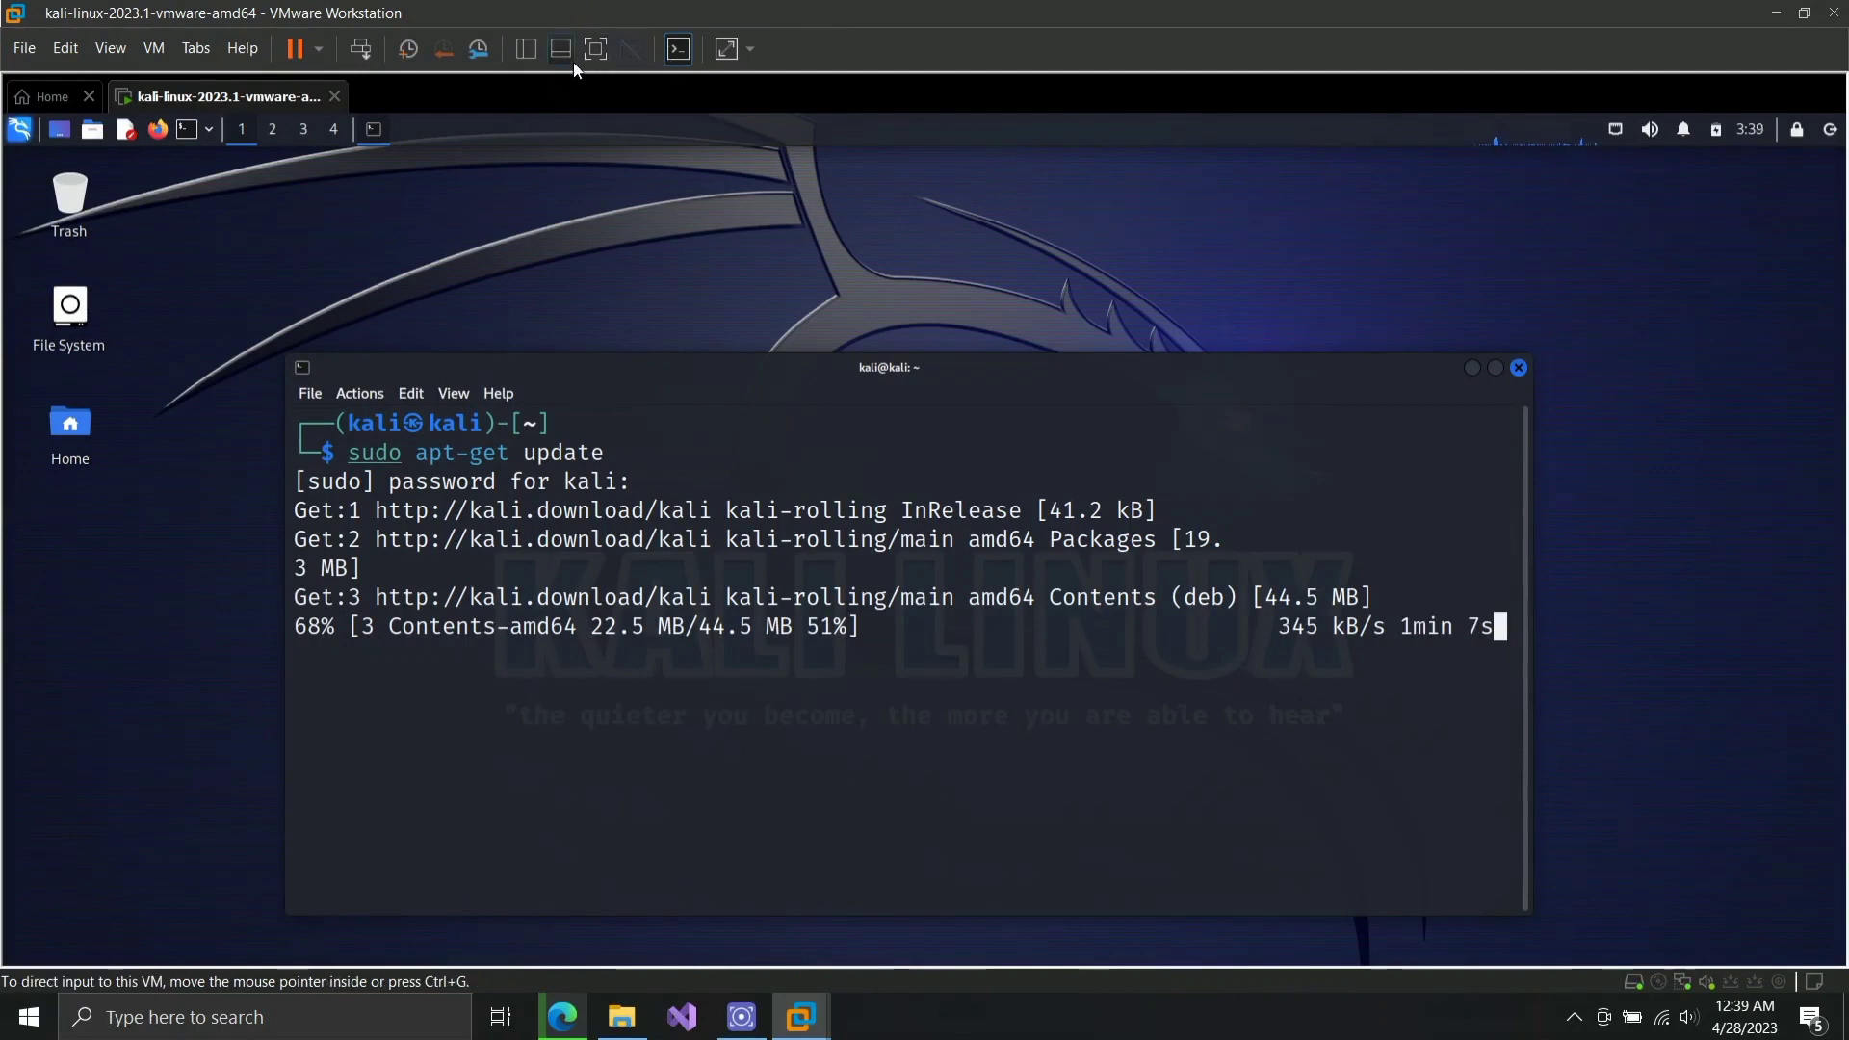
click(598, 50)
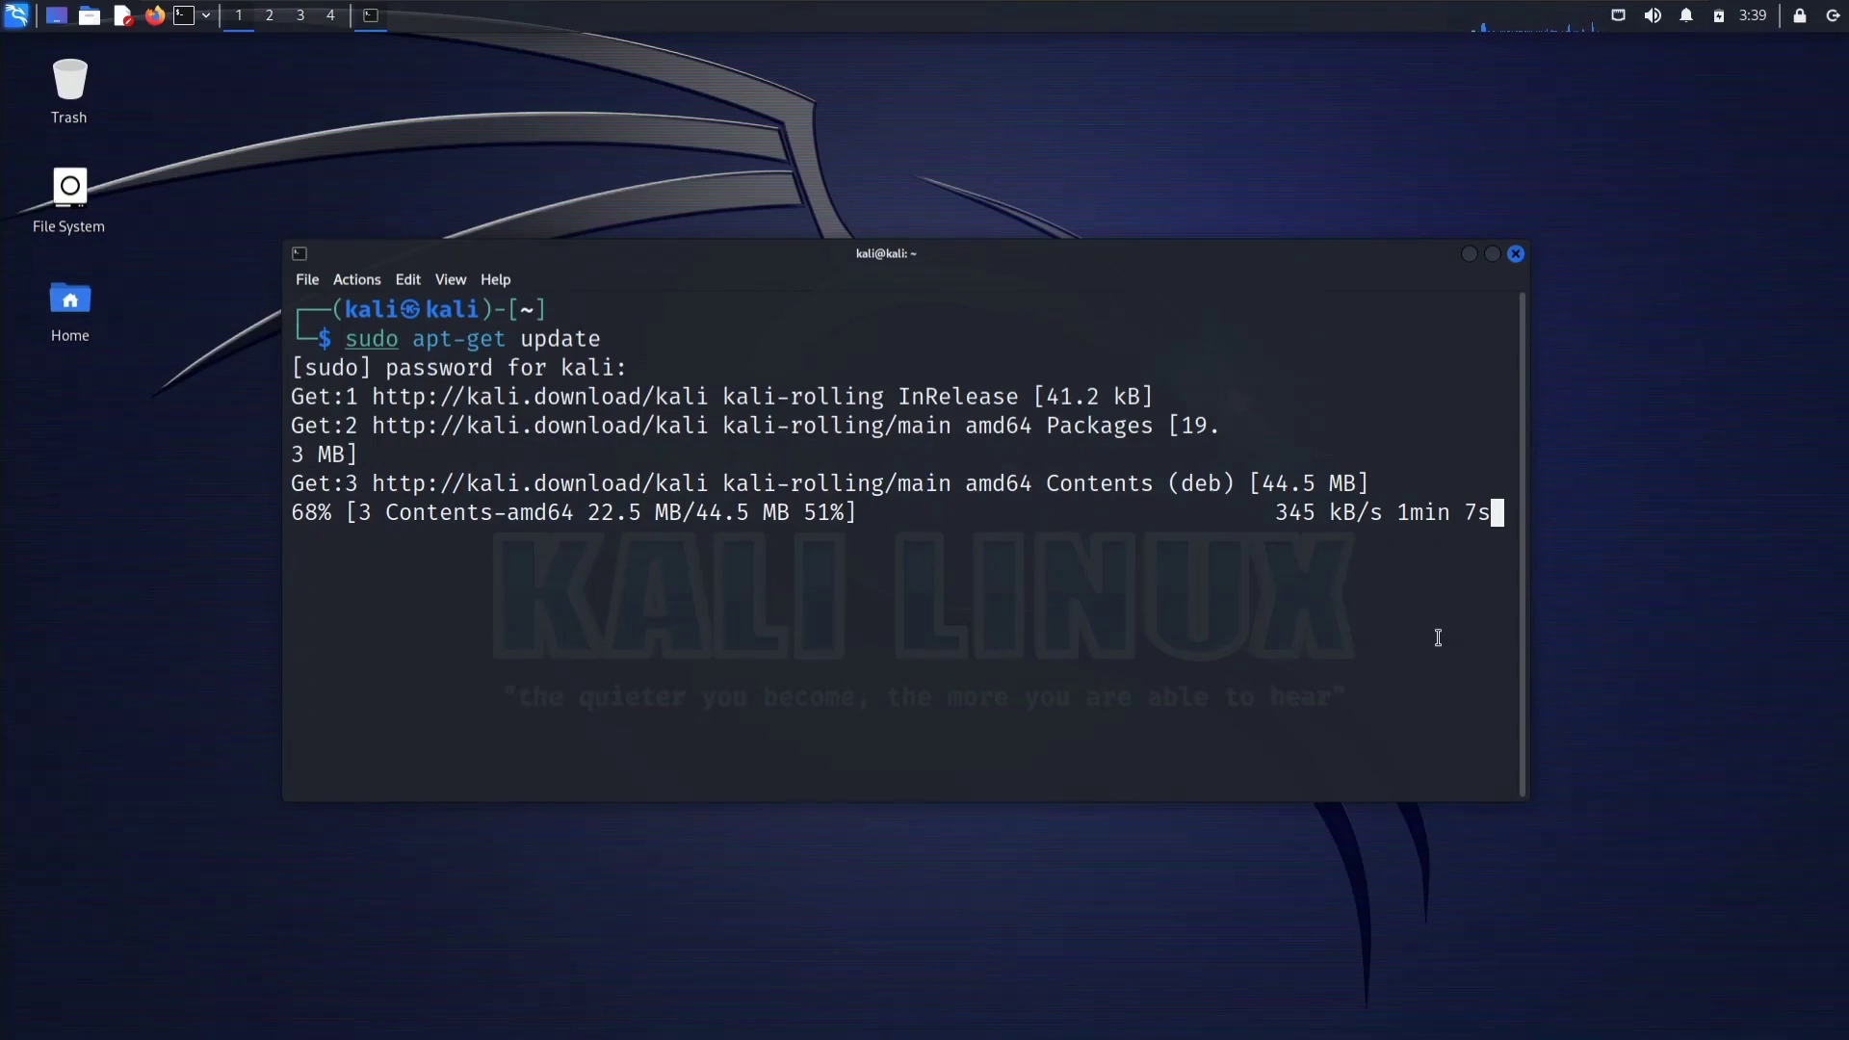
Step: Move the terminal clear of the Kali applications menu and browse its All Applications, Wireless Attacks and Information Gathering tool lists
click(16, 14)
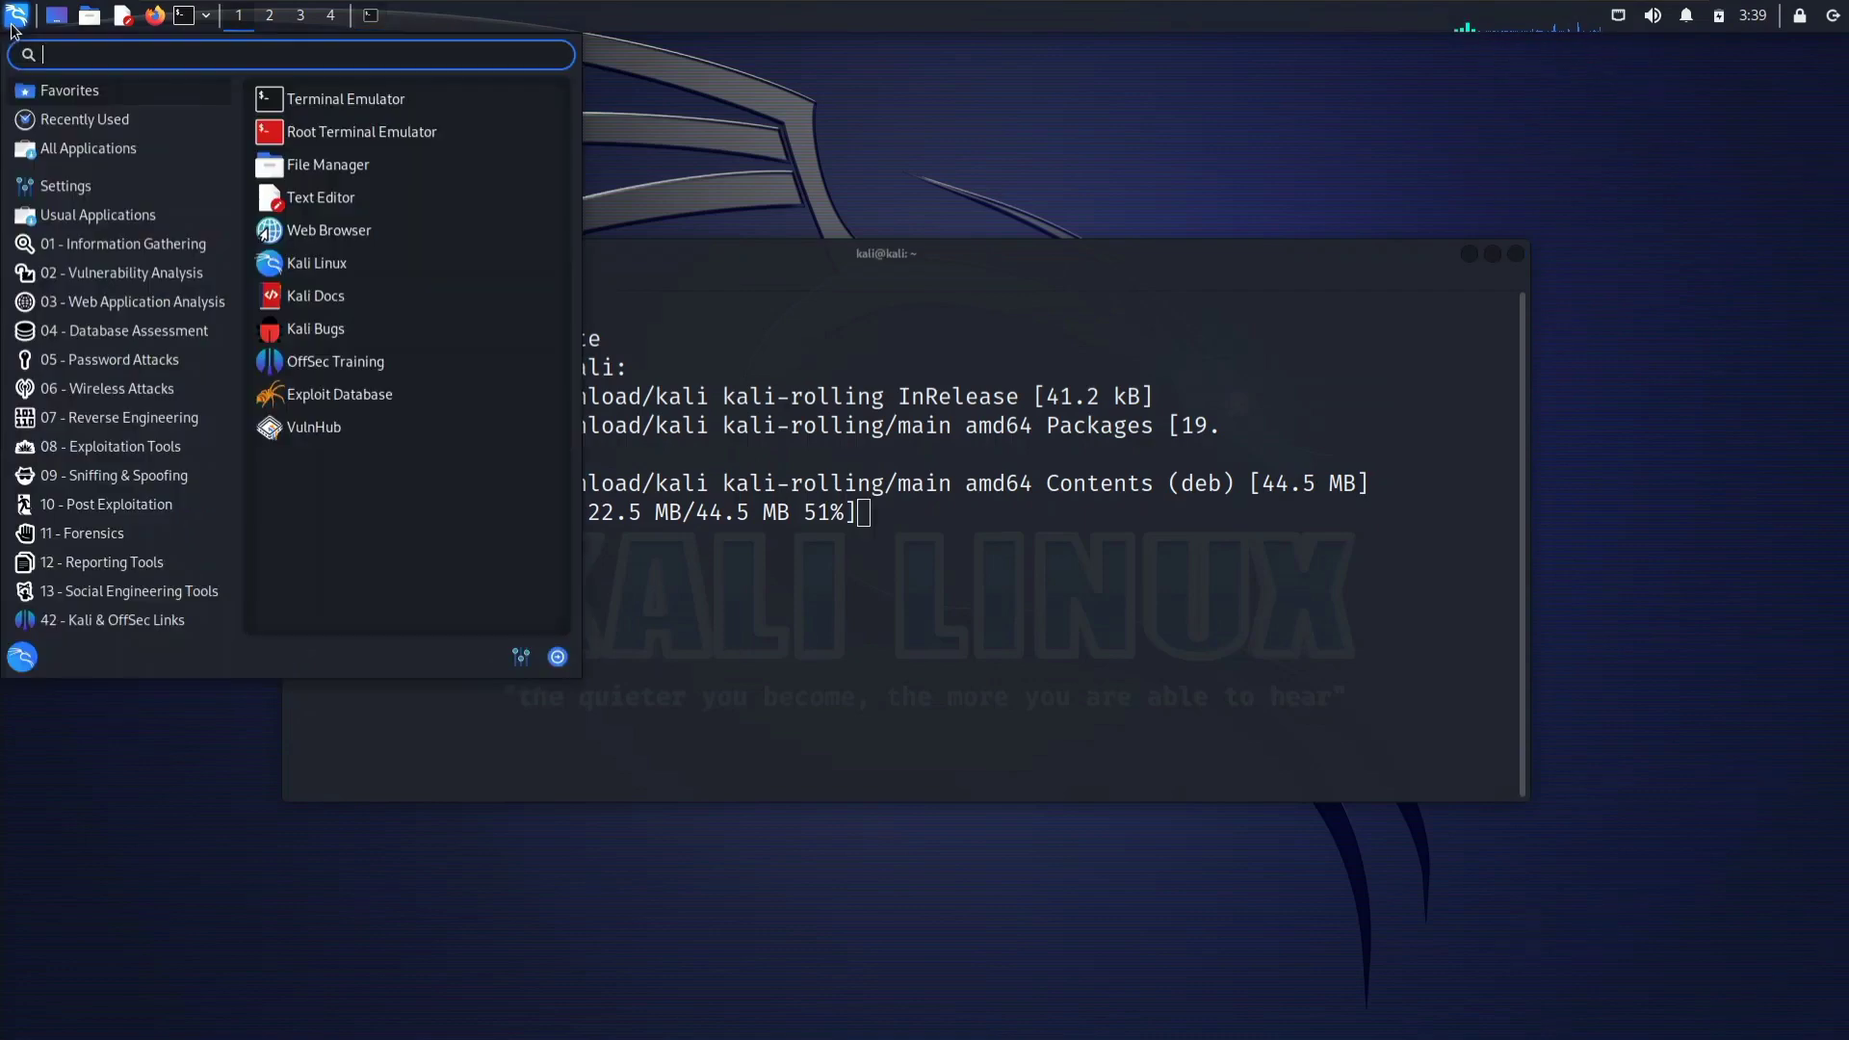
drag(659, 260, 955, 252)
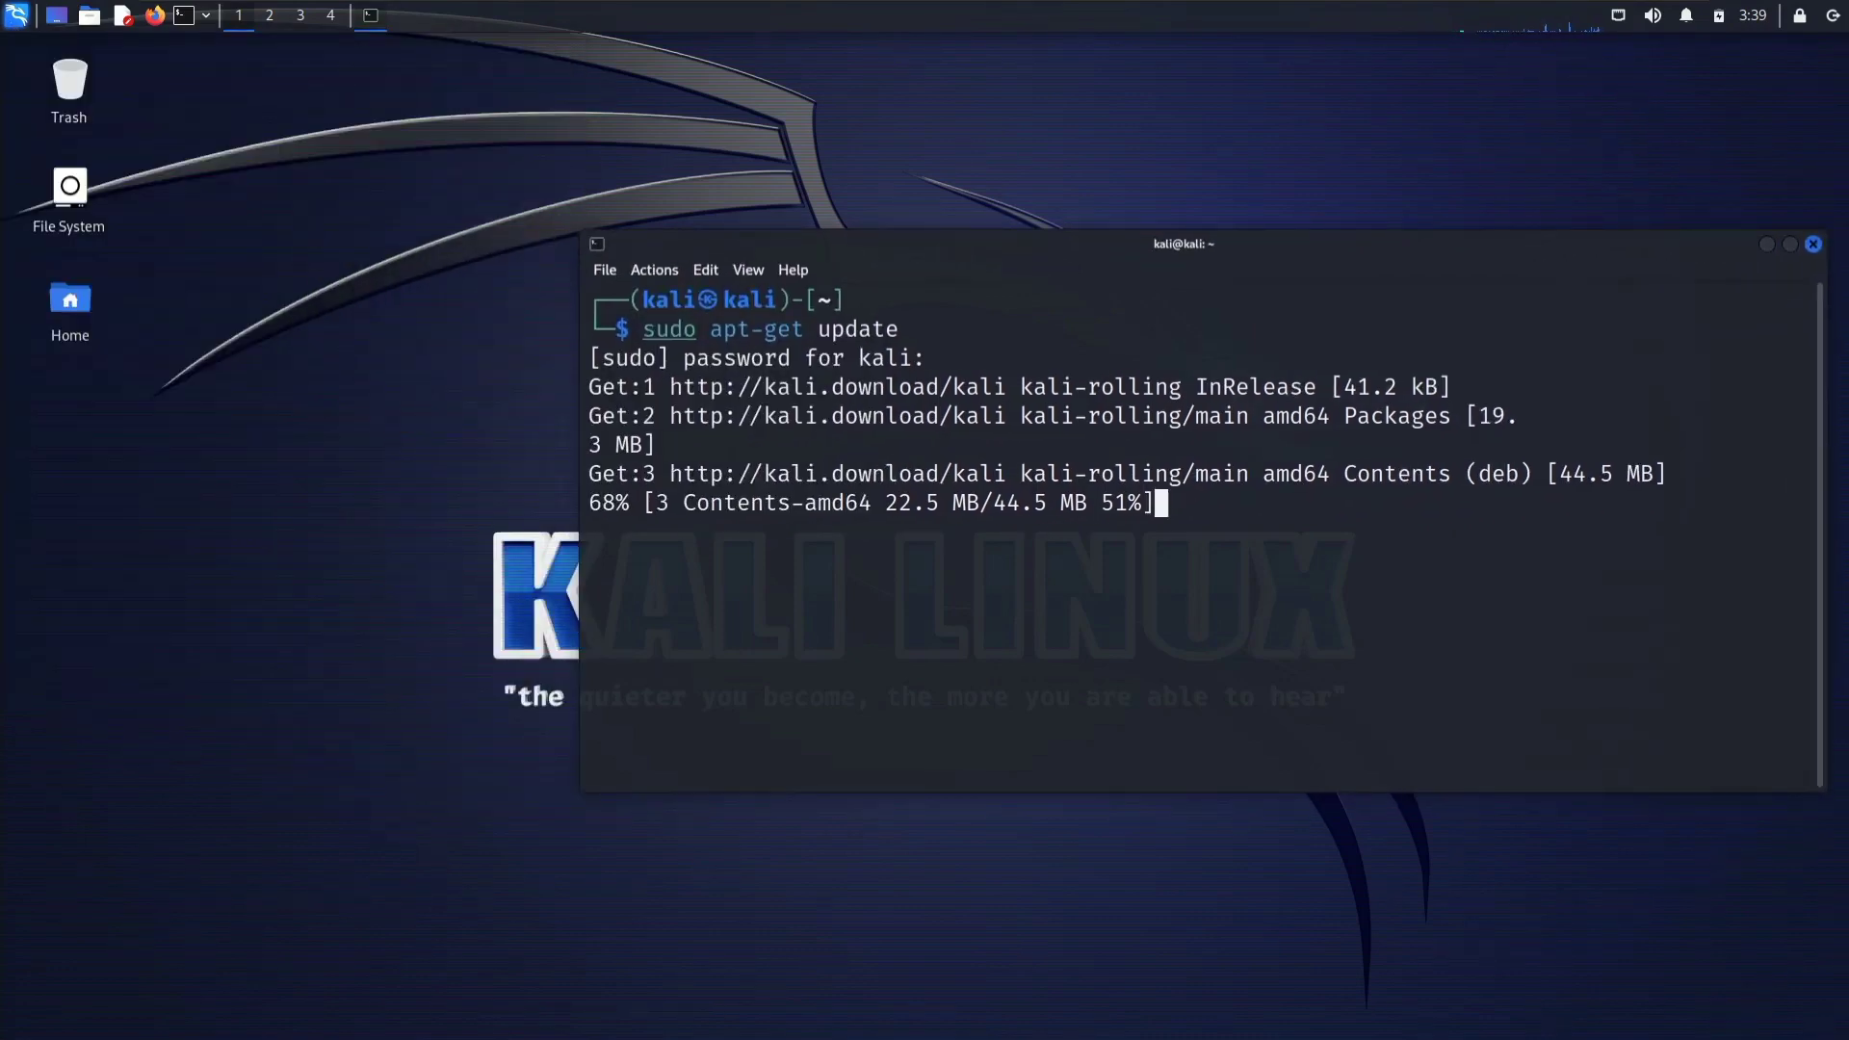
click(16, 14)
click(220, 147)
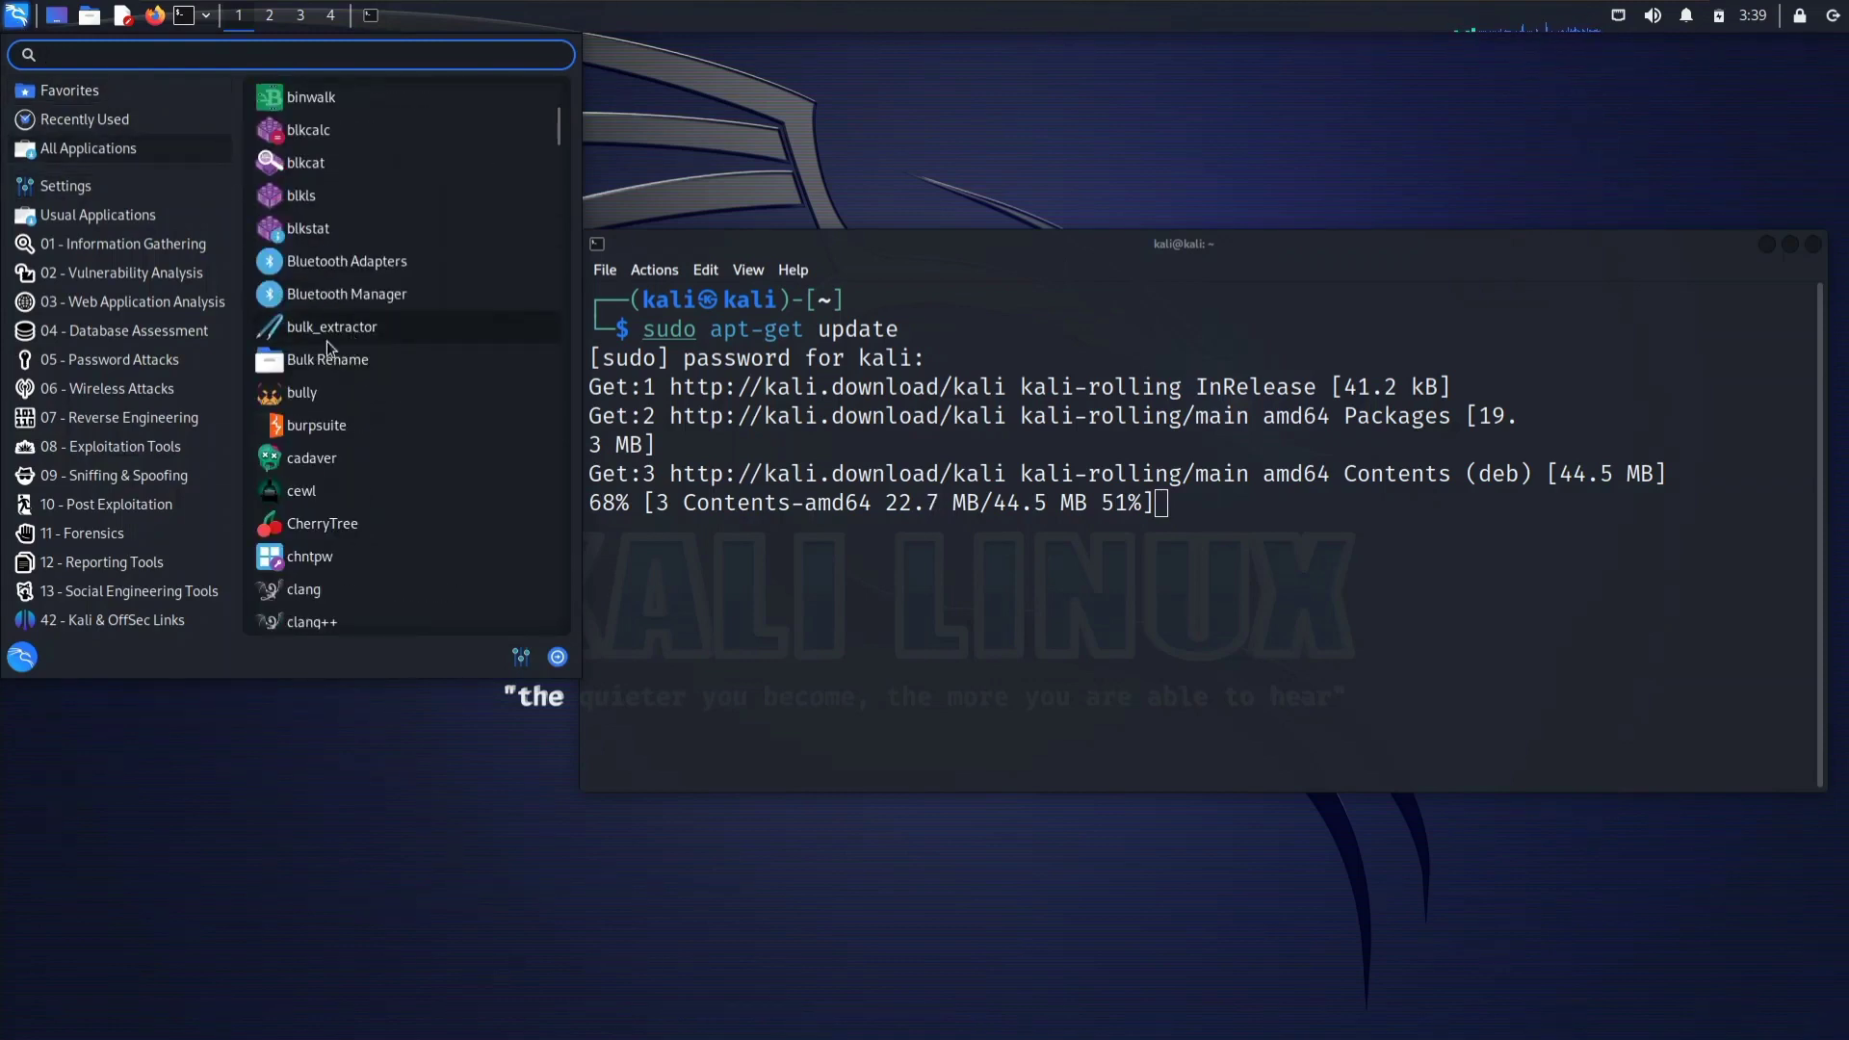
click(162, 271)
click(144, 389)
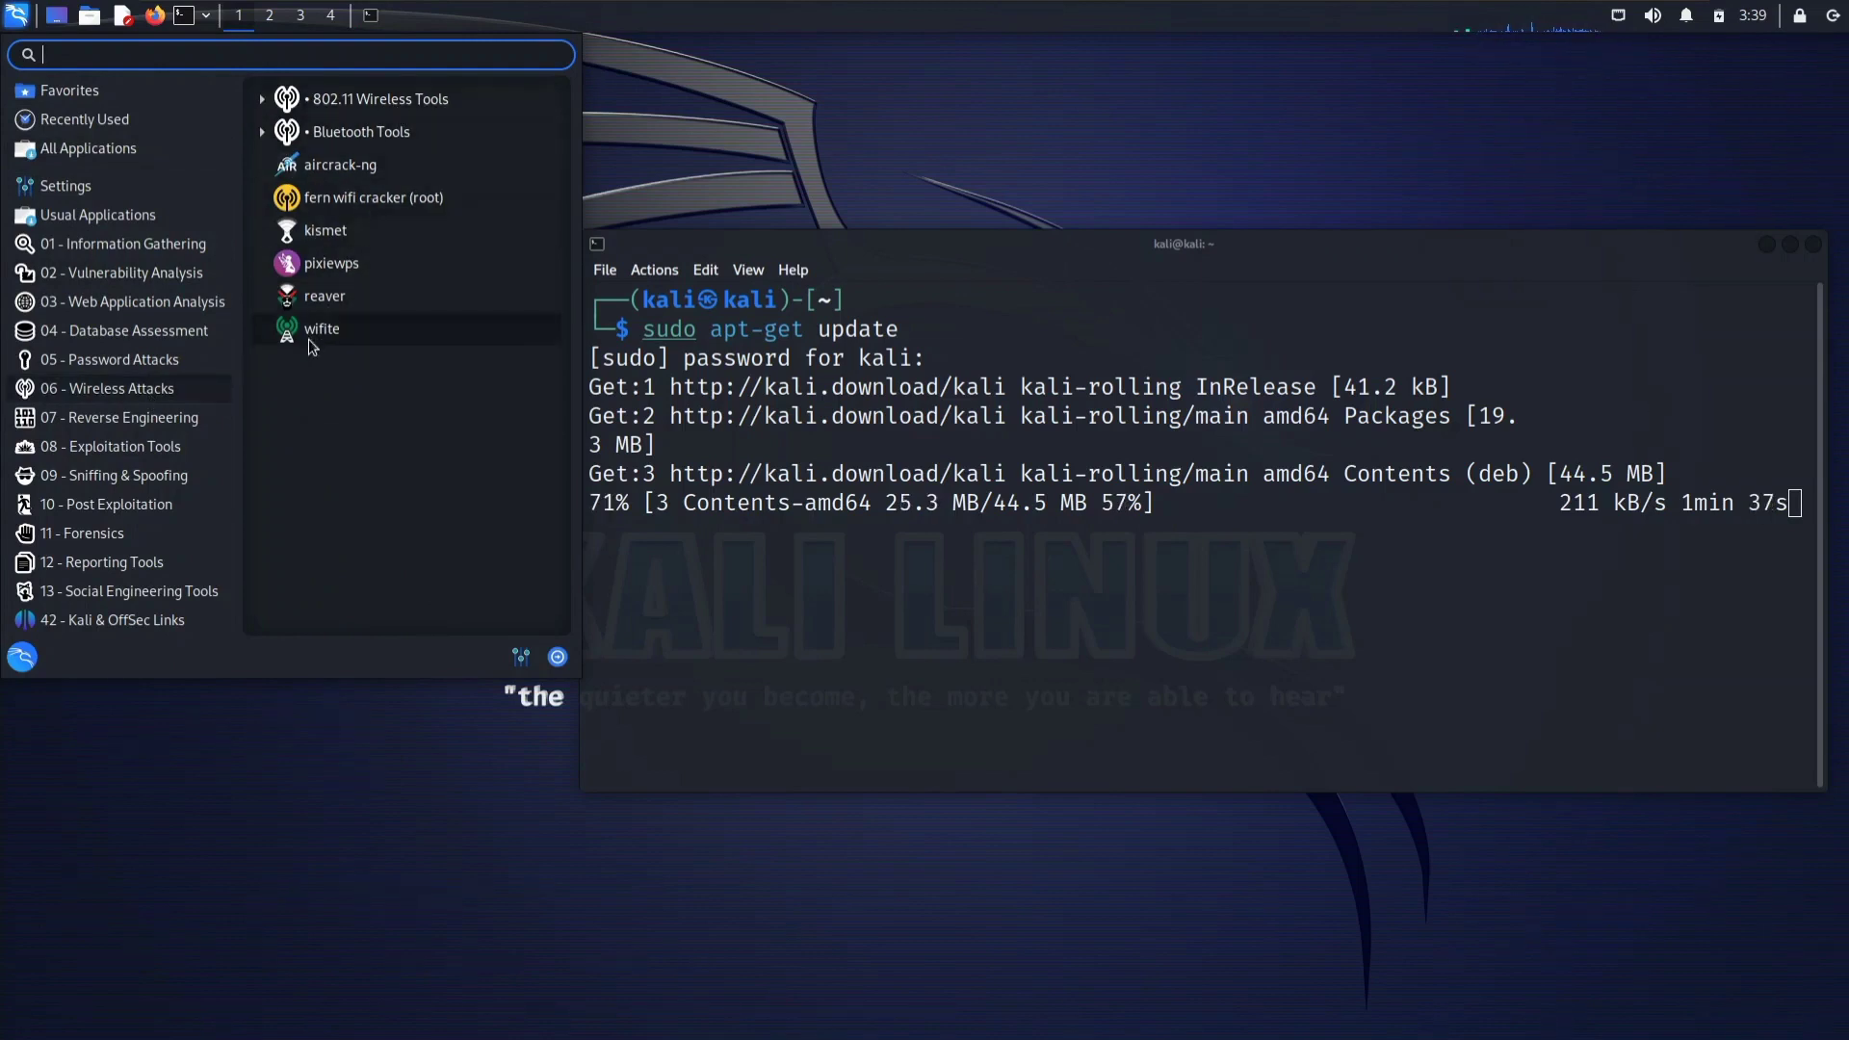
click(136, 414)
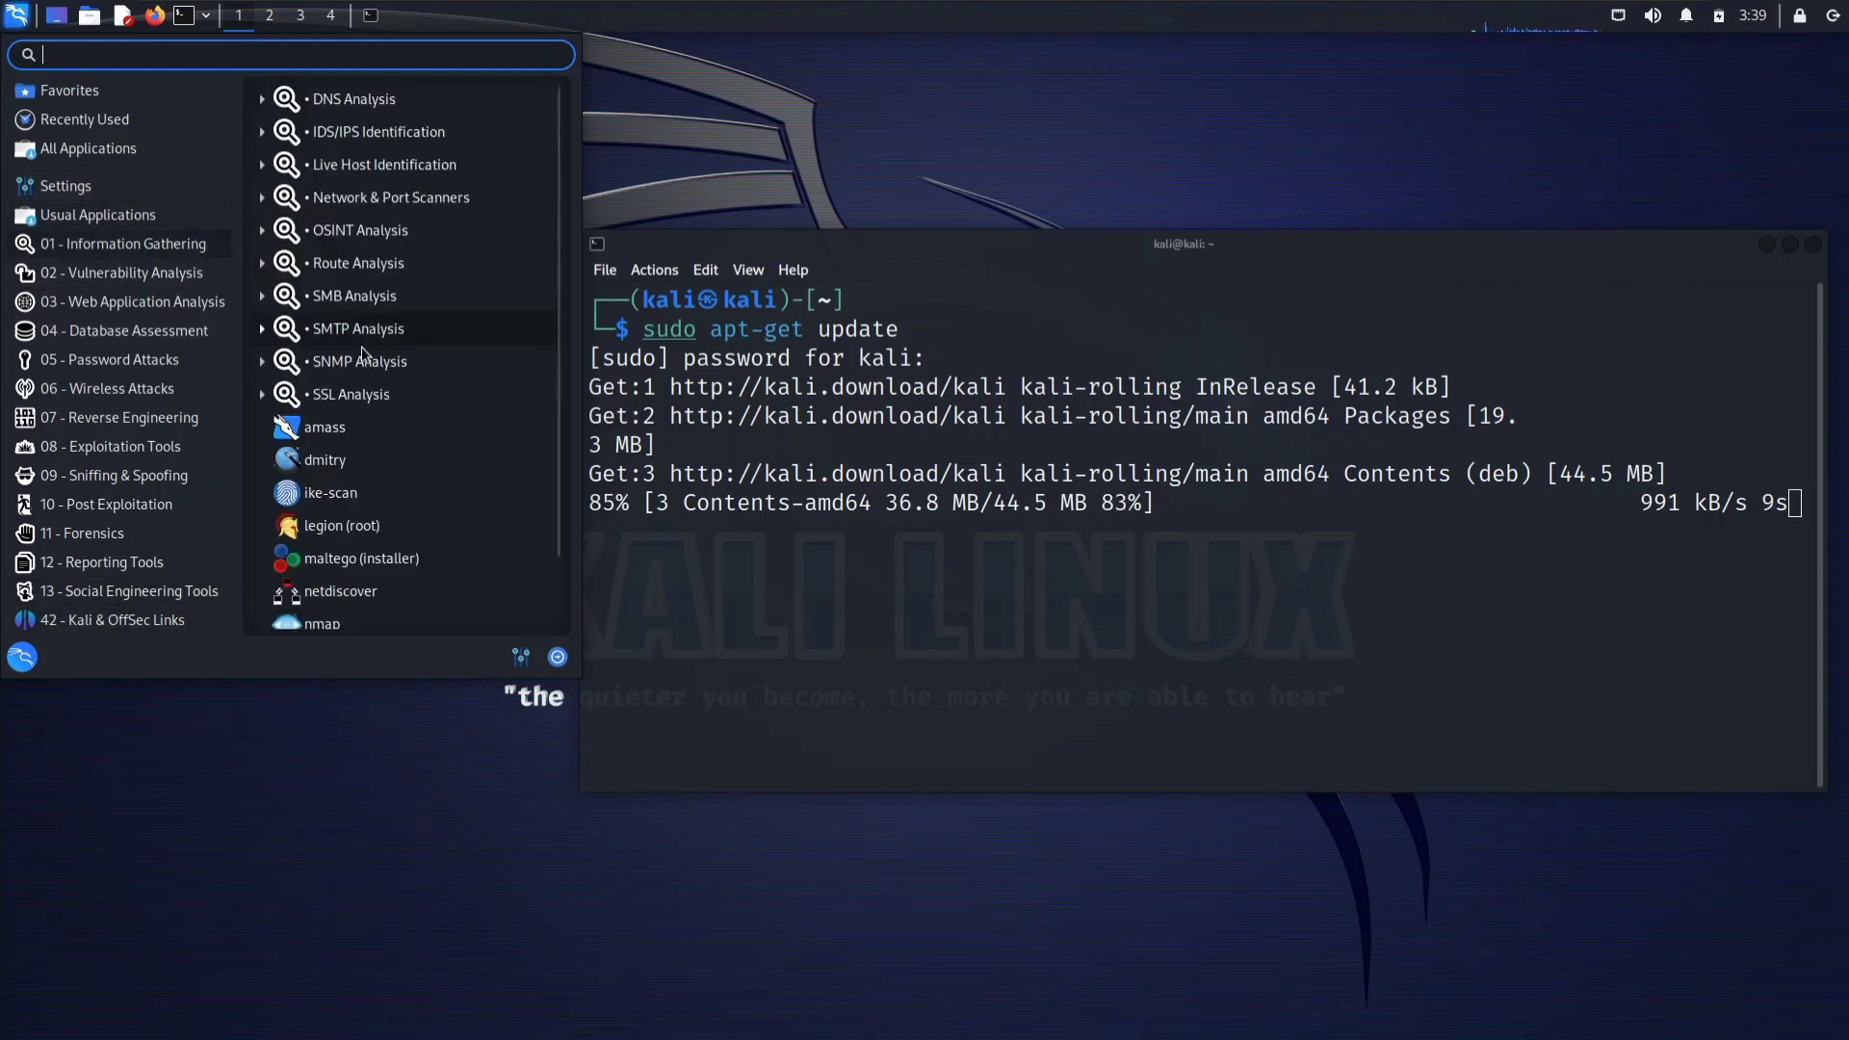
scroll(361, 351, down, 2)
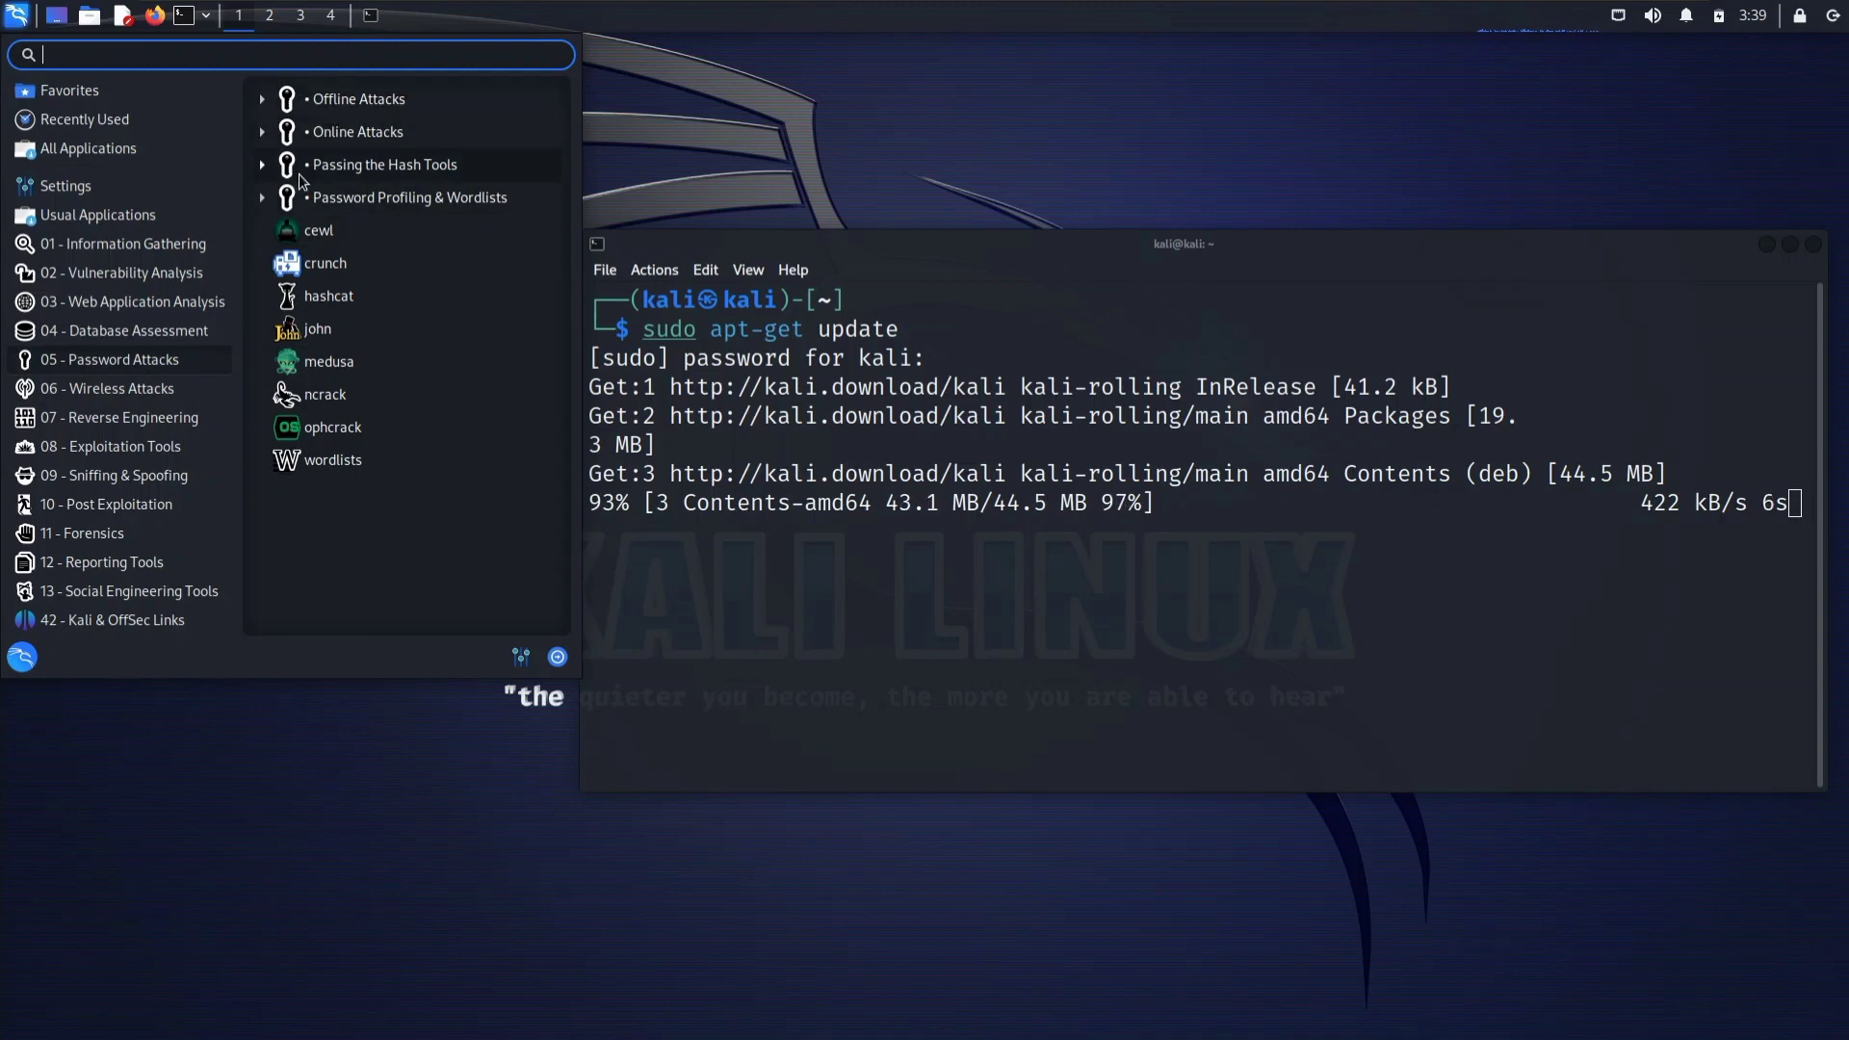
Step: Examine the Offline Attacks and Online Attacks tools under Password Attacks, and move the terminal back toward the centre of the desktop
click(362, 100)
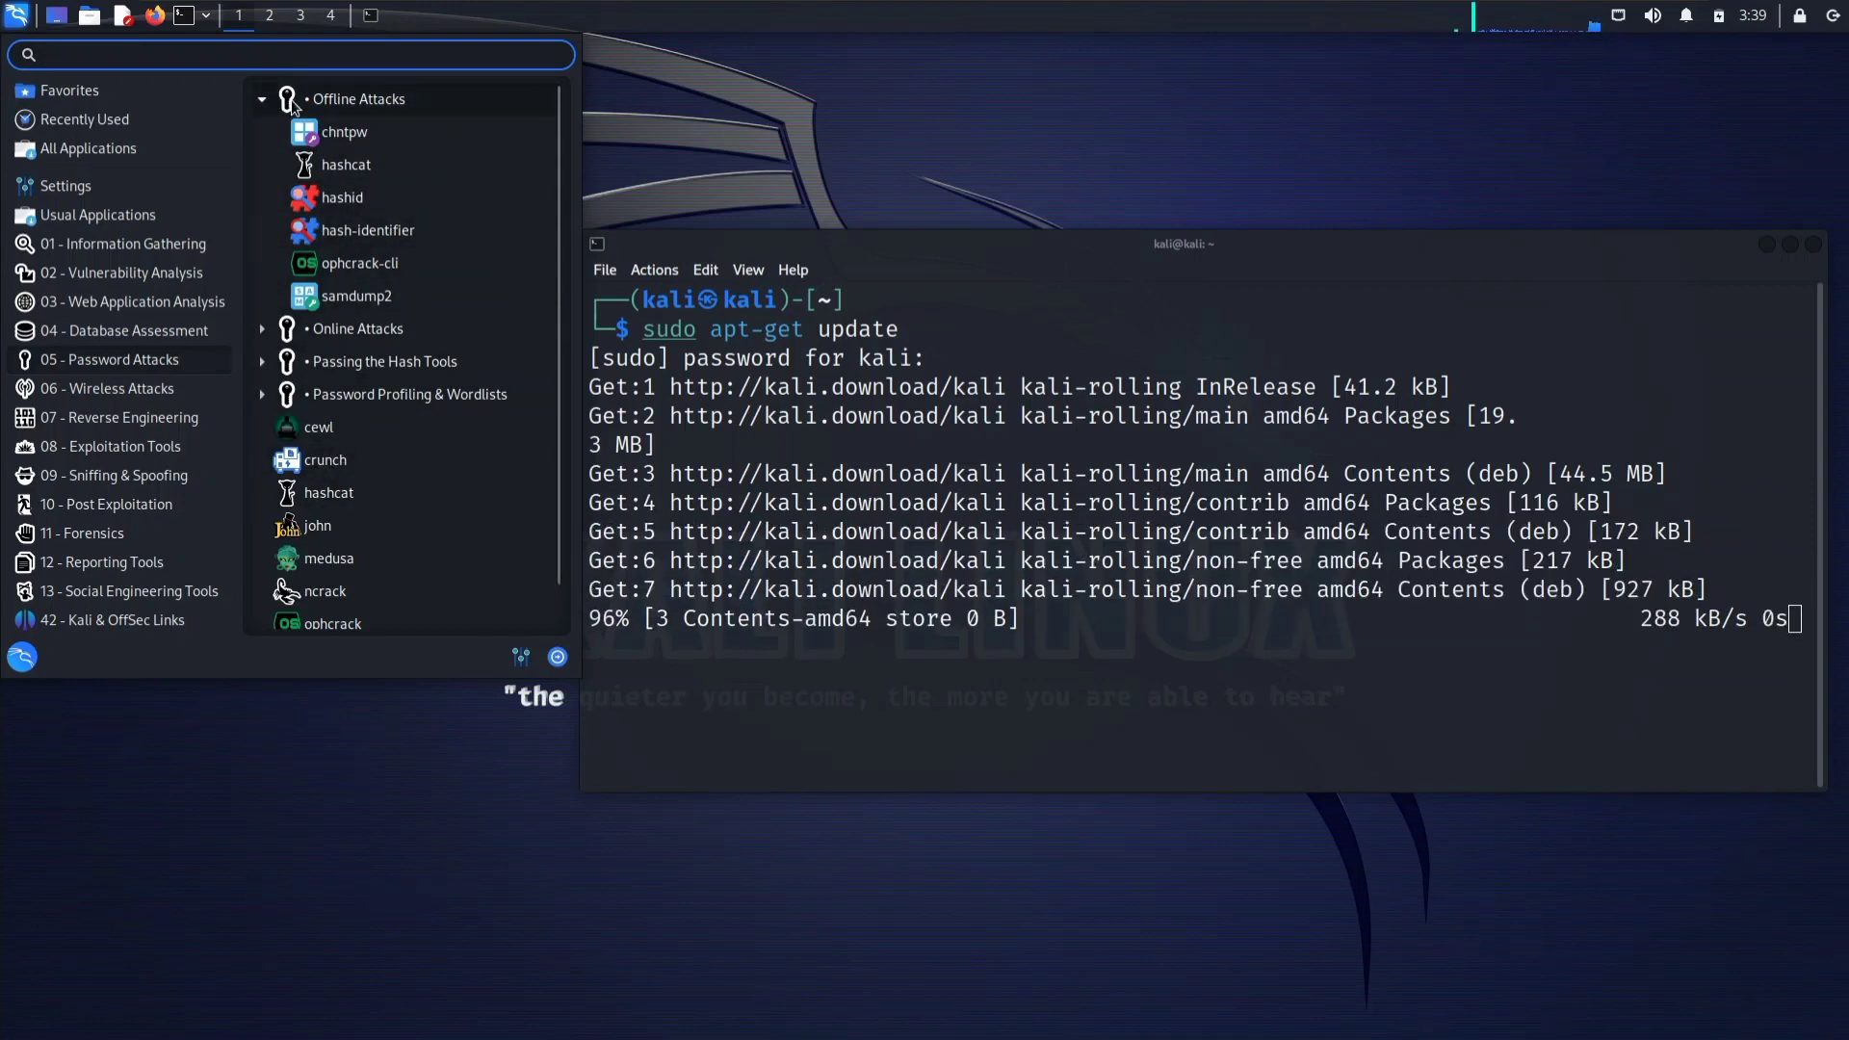
click(262, 101)
click(276, 135)
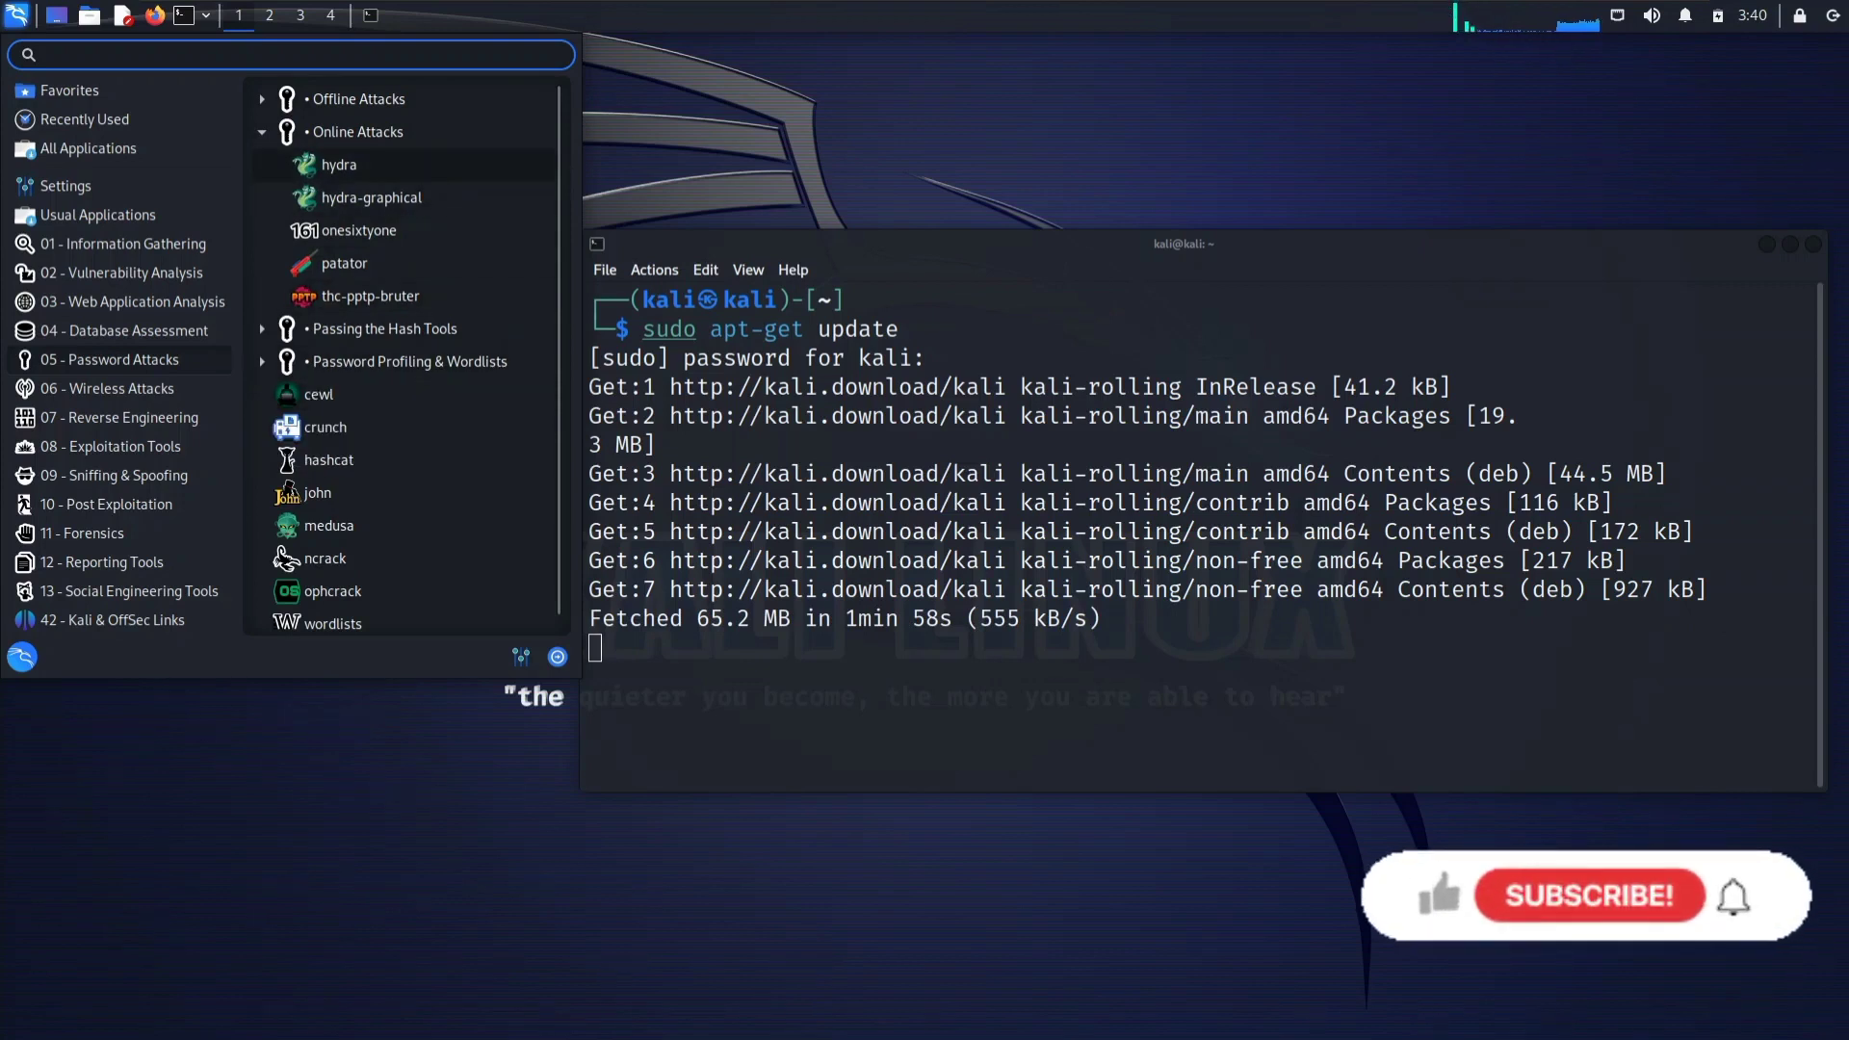
click(262, 132)
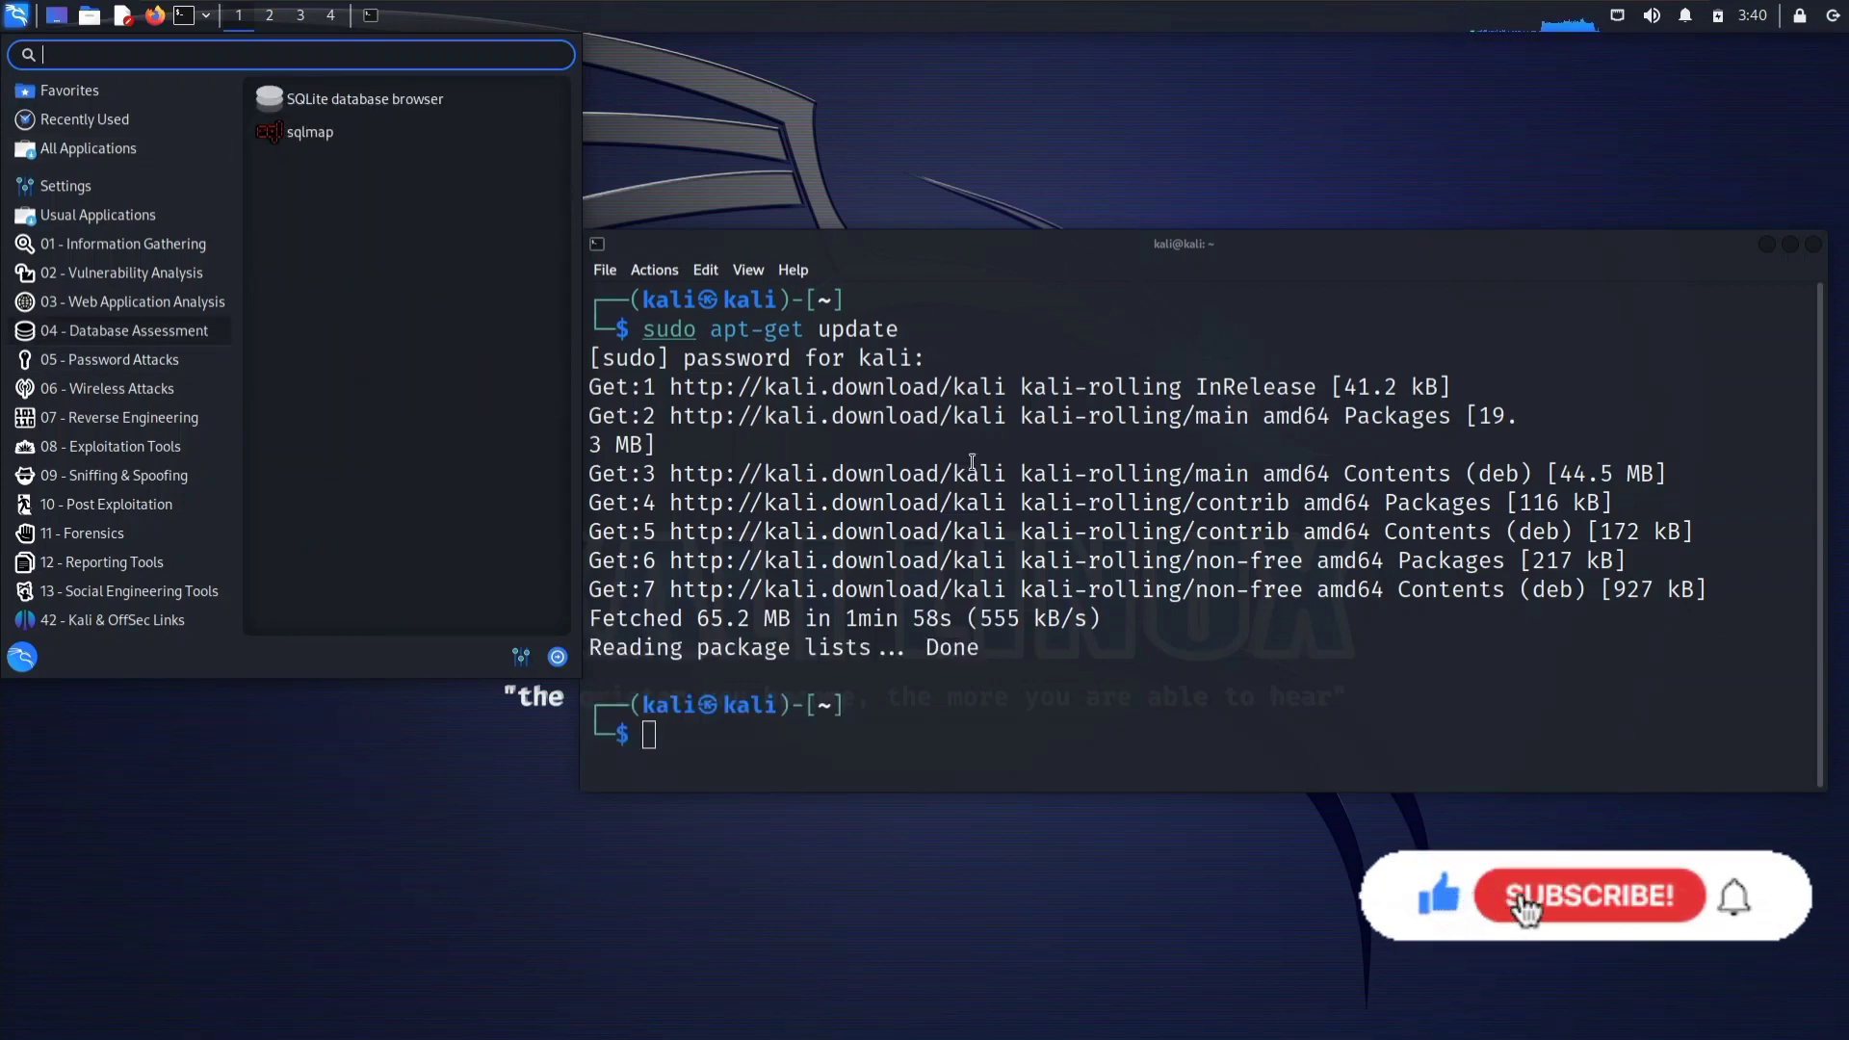
click(1024, 713)
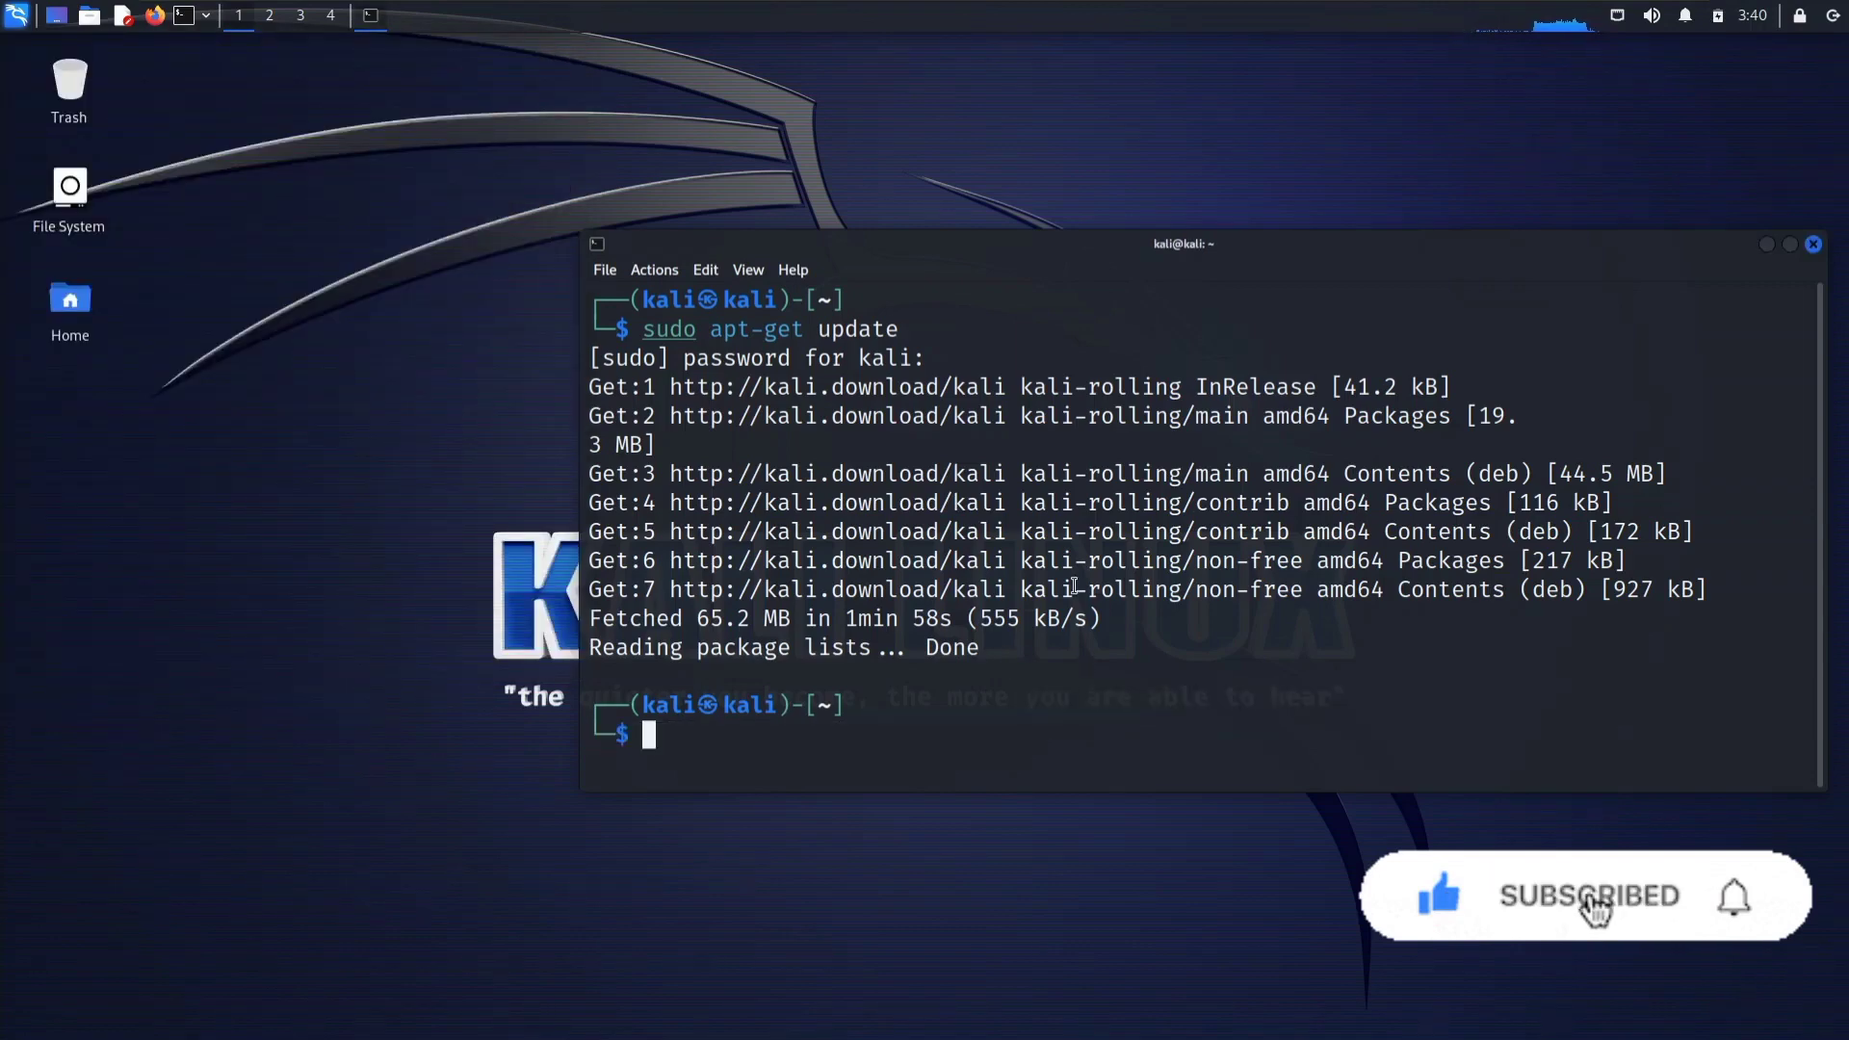
drag(1033, 245, 782, 149)
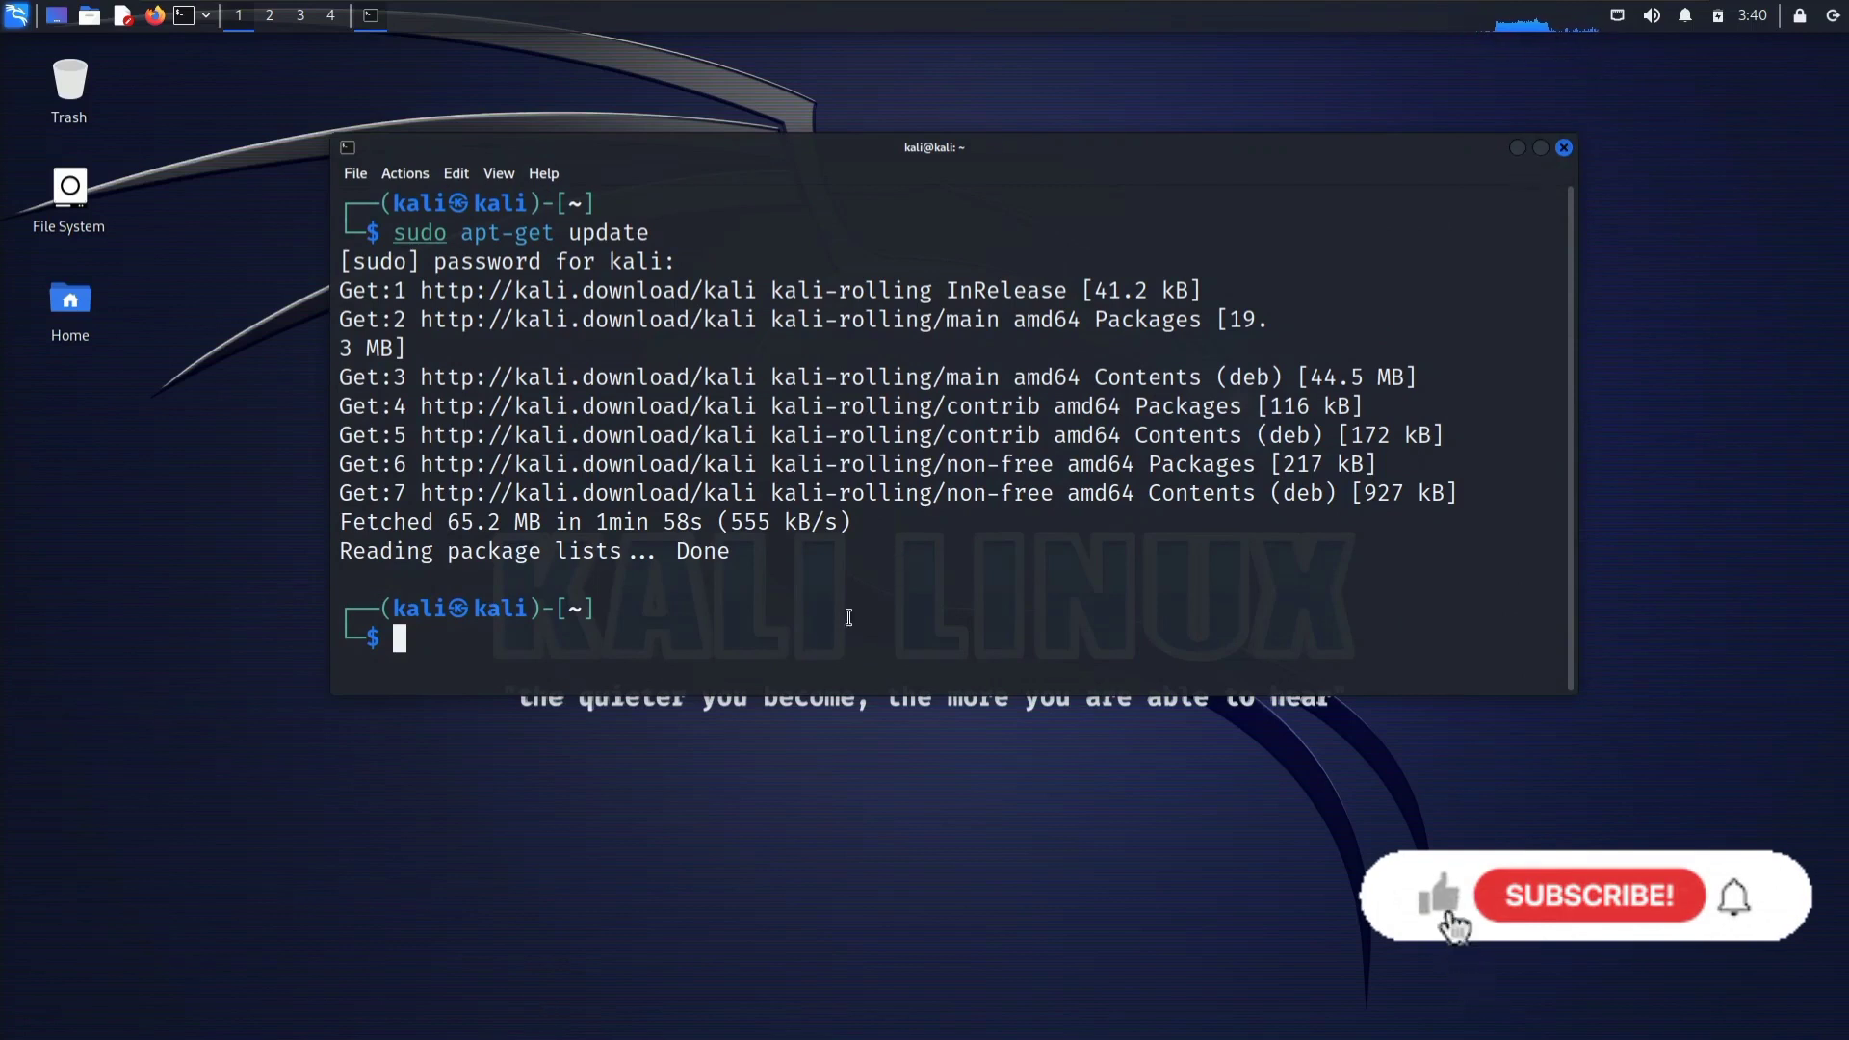
Step: Run sudo apt-get update again in the Kali terminal to refresh the package lists
key(Up)
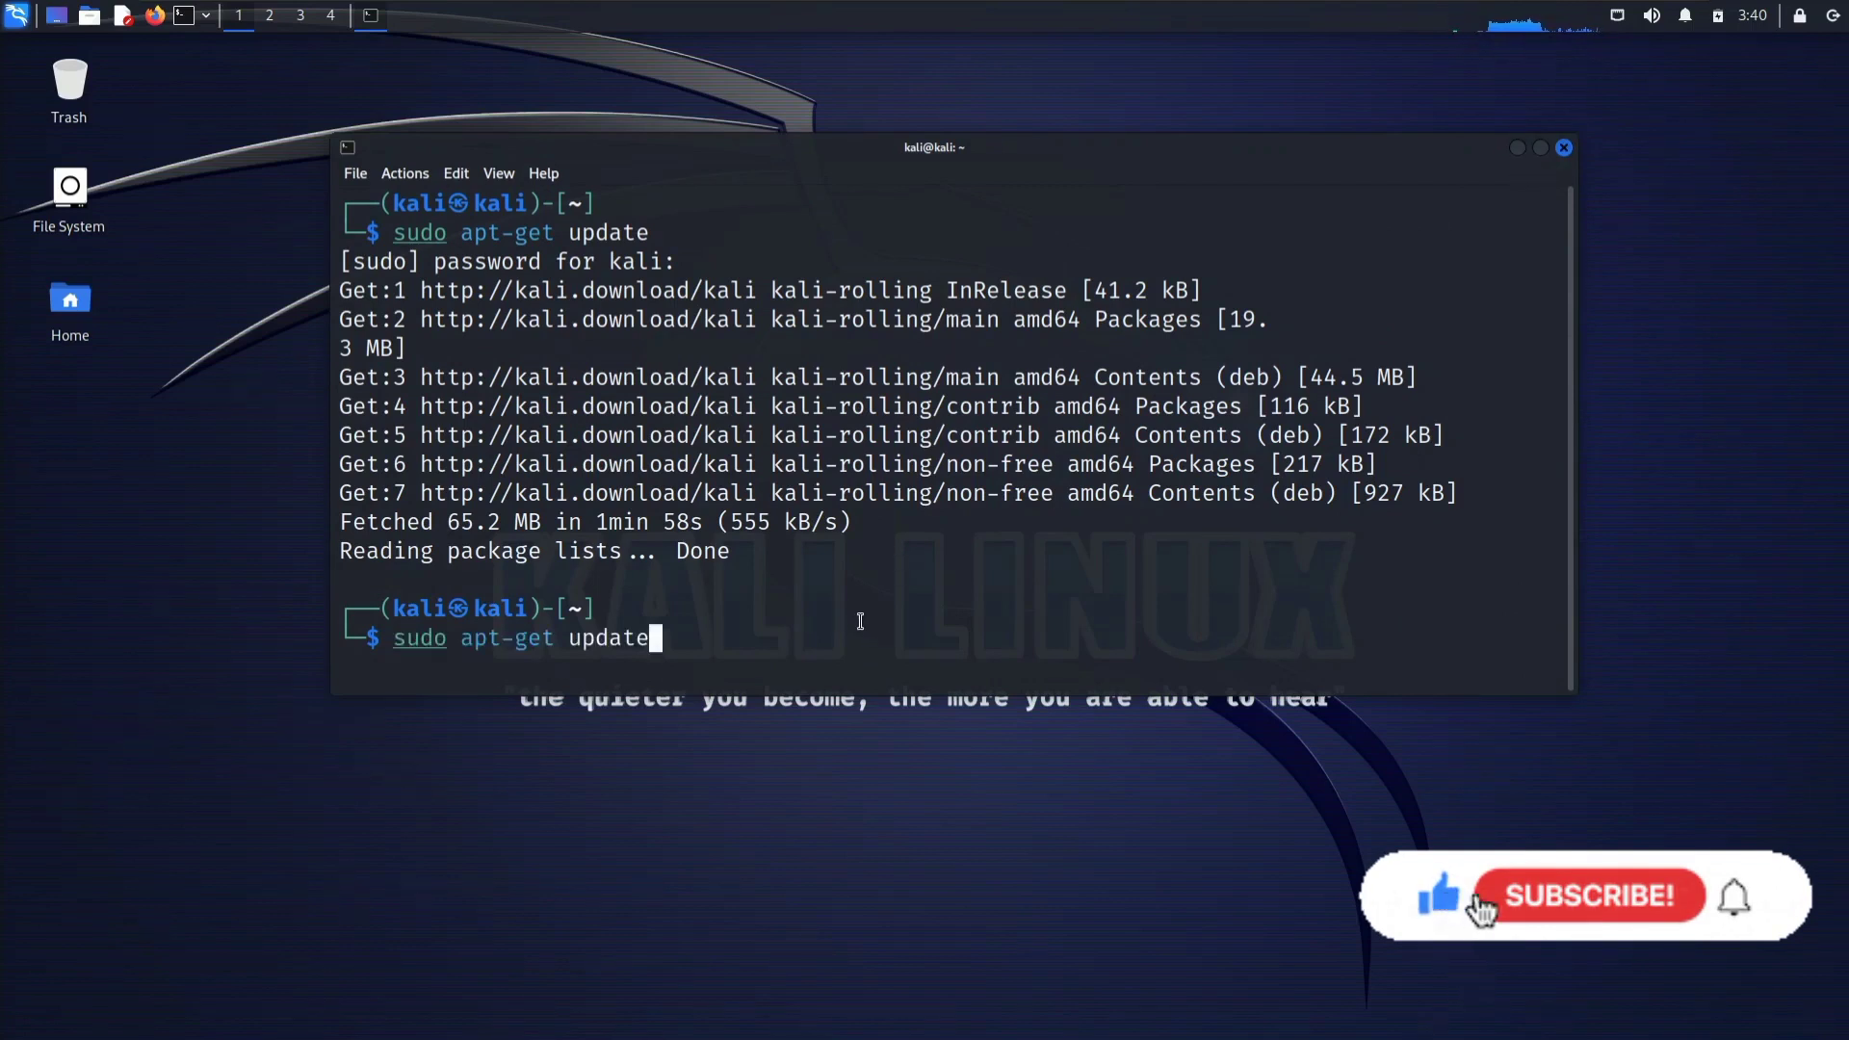
key(Return)
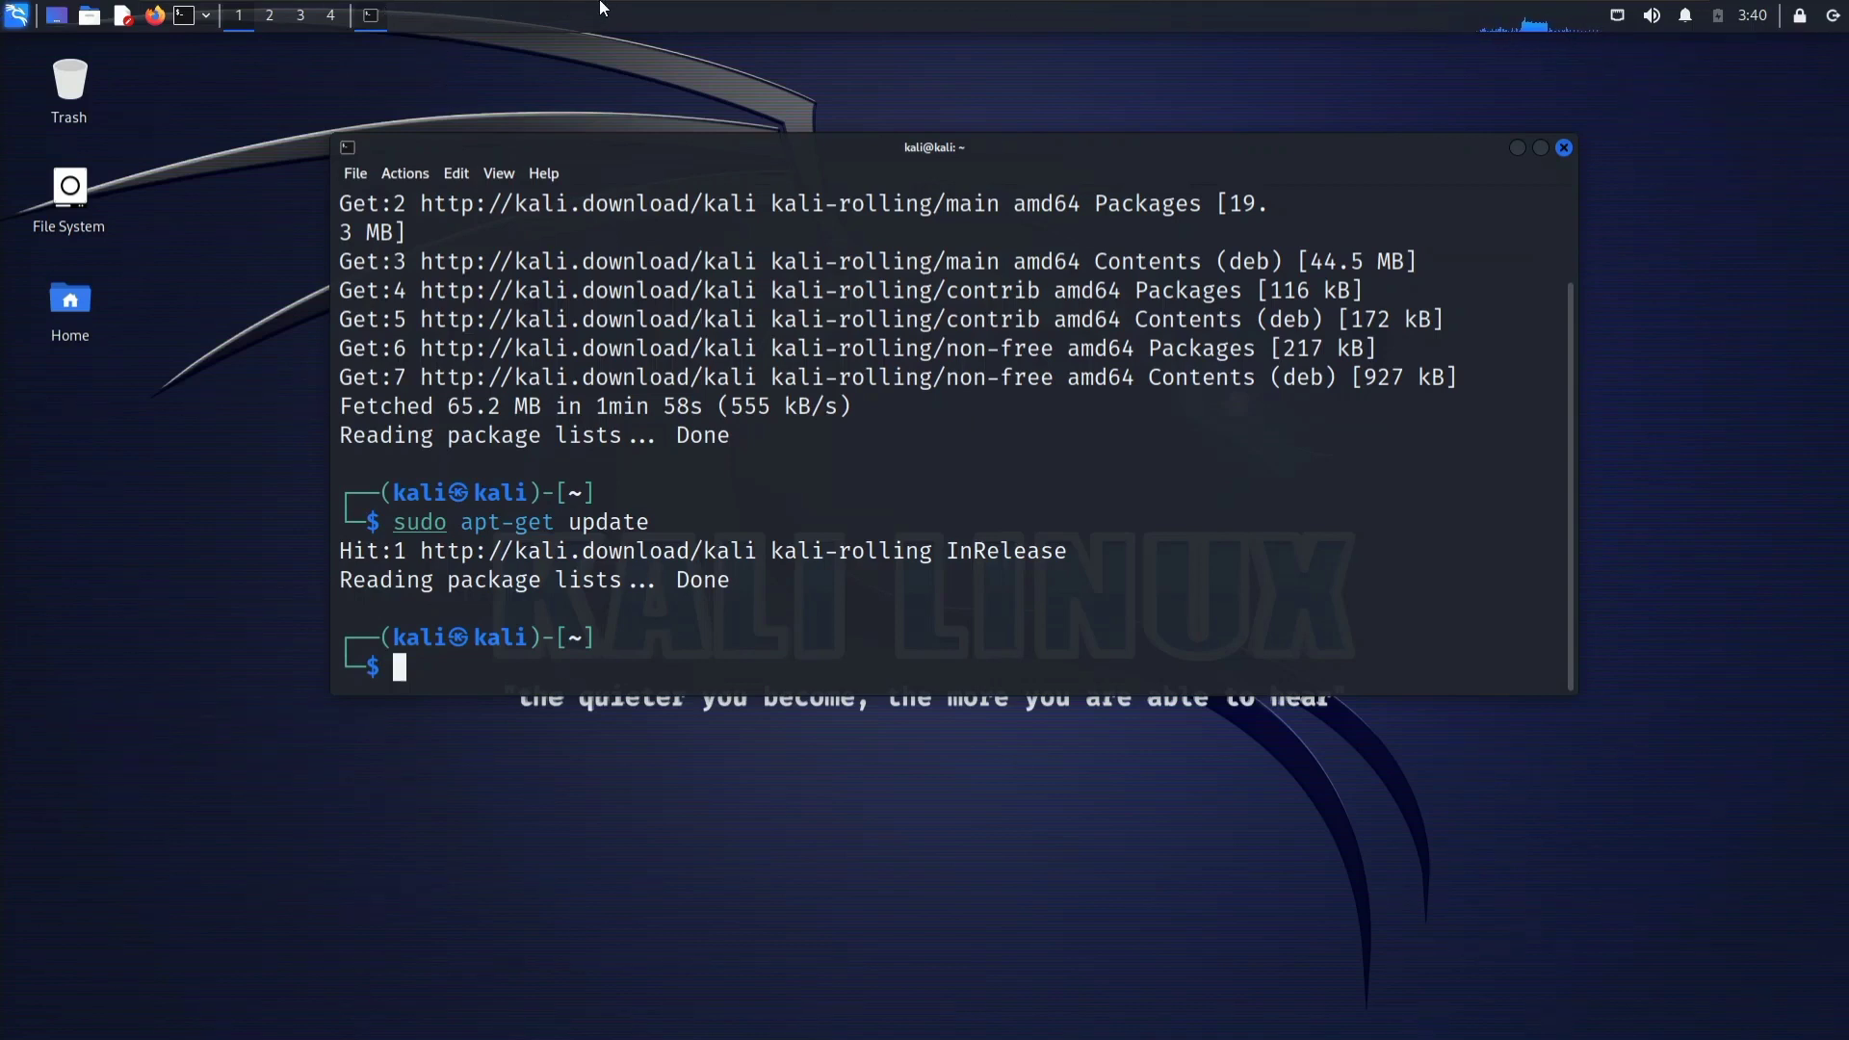
Step: Take the virtual machine out of full-screen mode and restore VMware Workstation to a smaller window near the upper middle of the Windows desktop
mouse_move(616, 4)
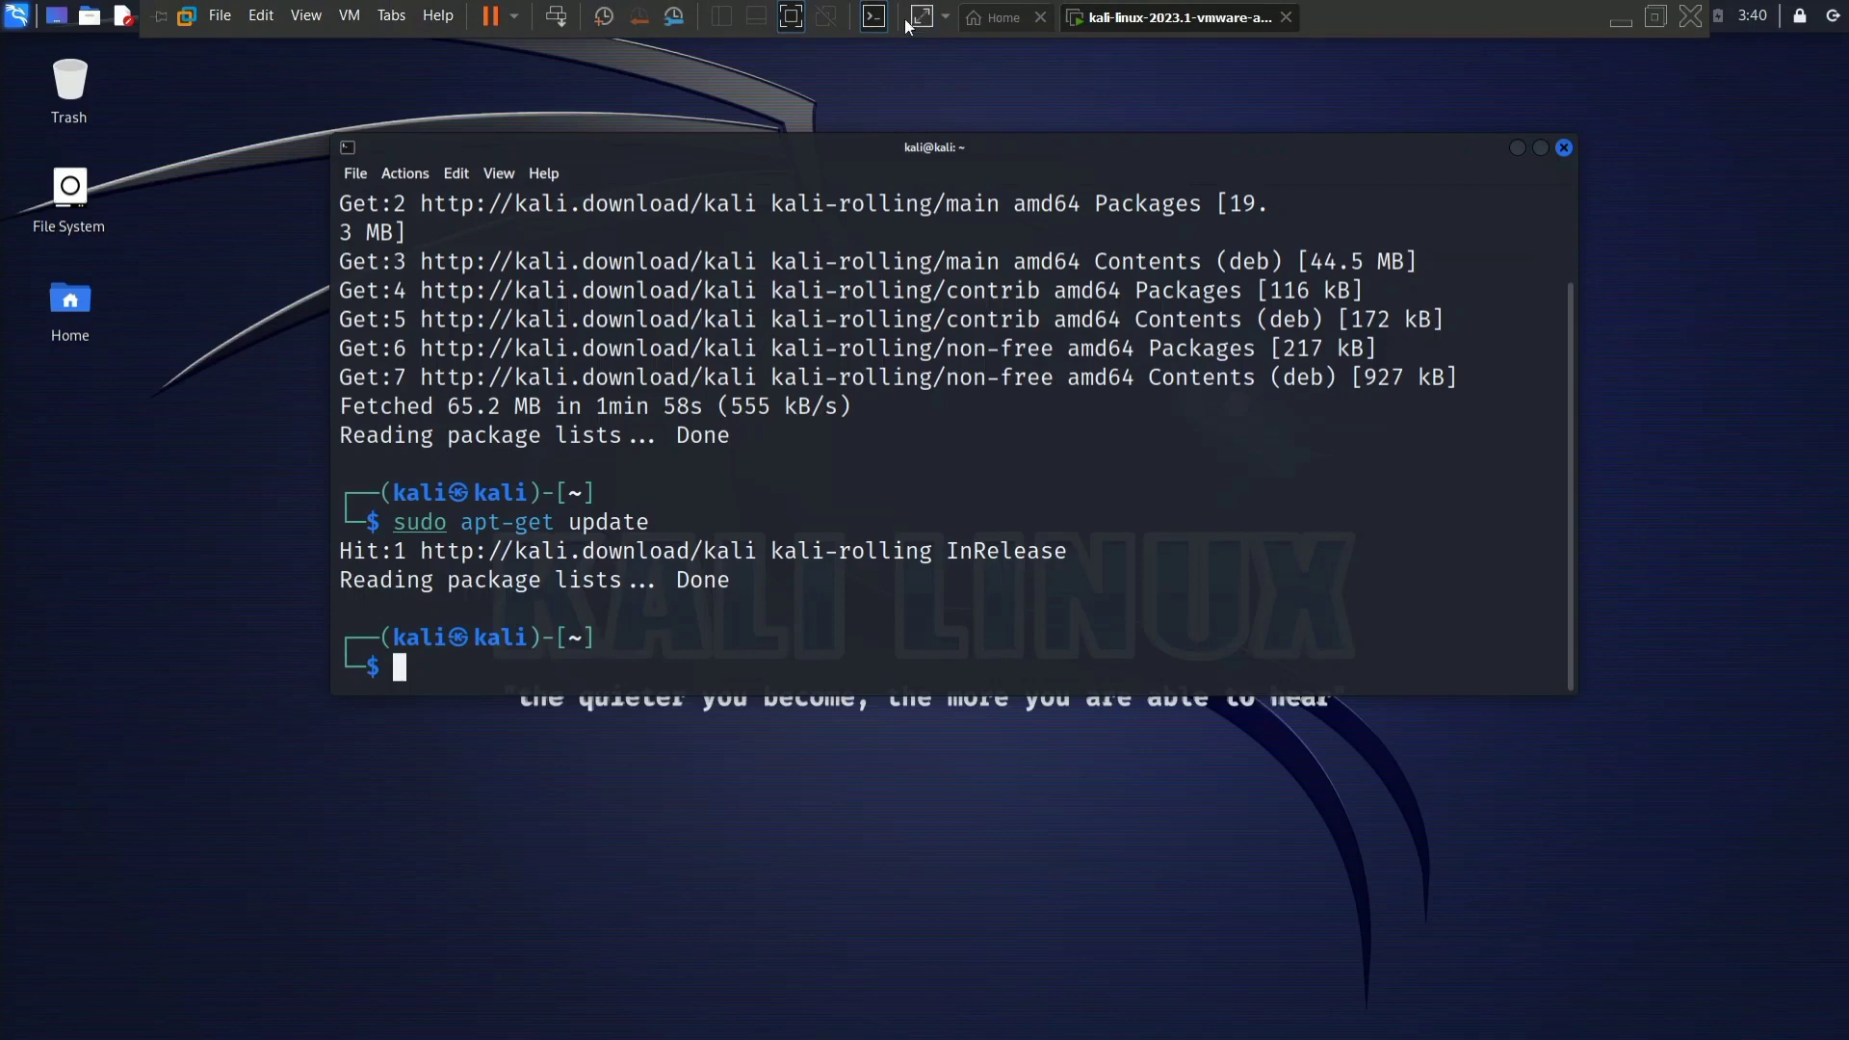
click(790, 19)
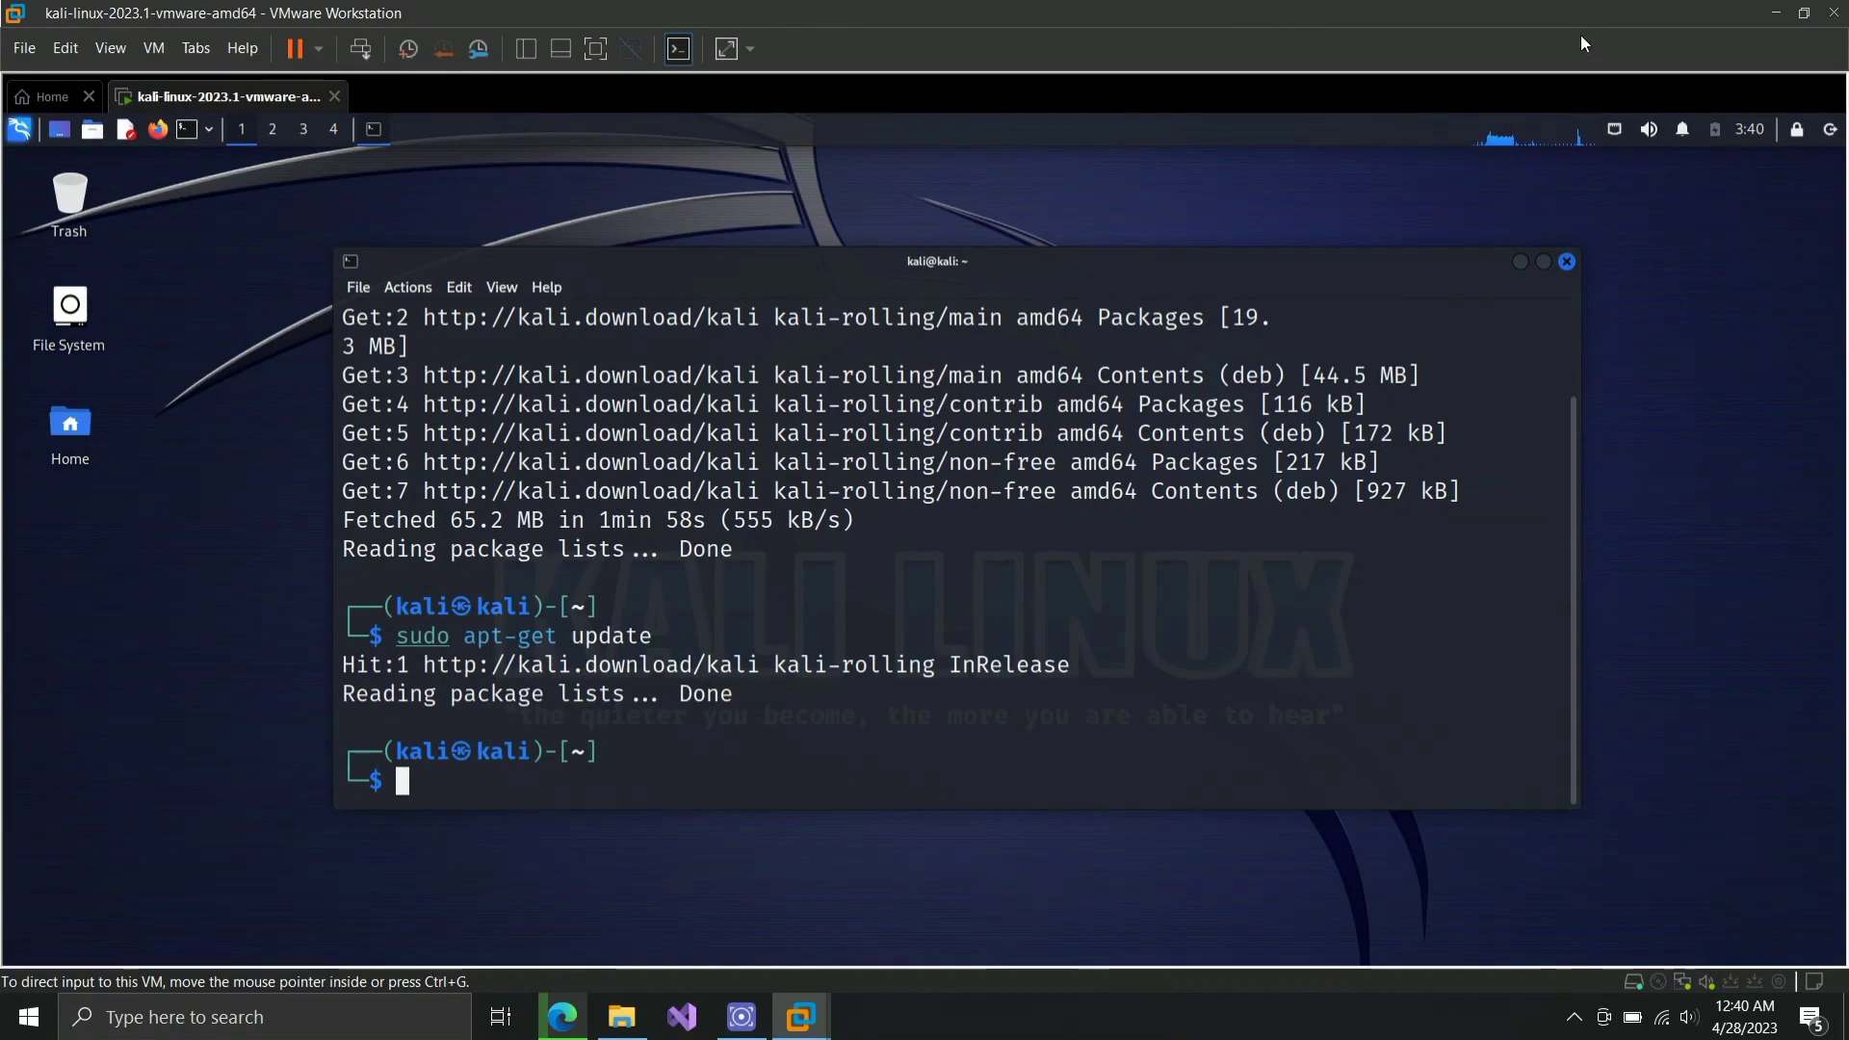
click(1804, 13)
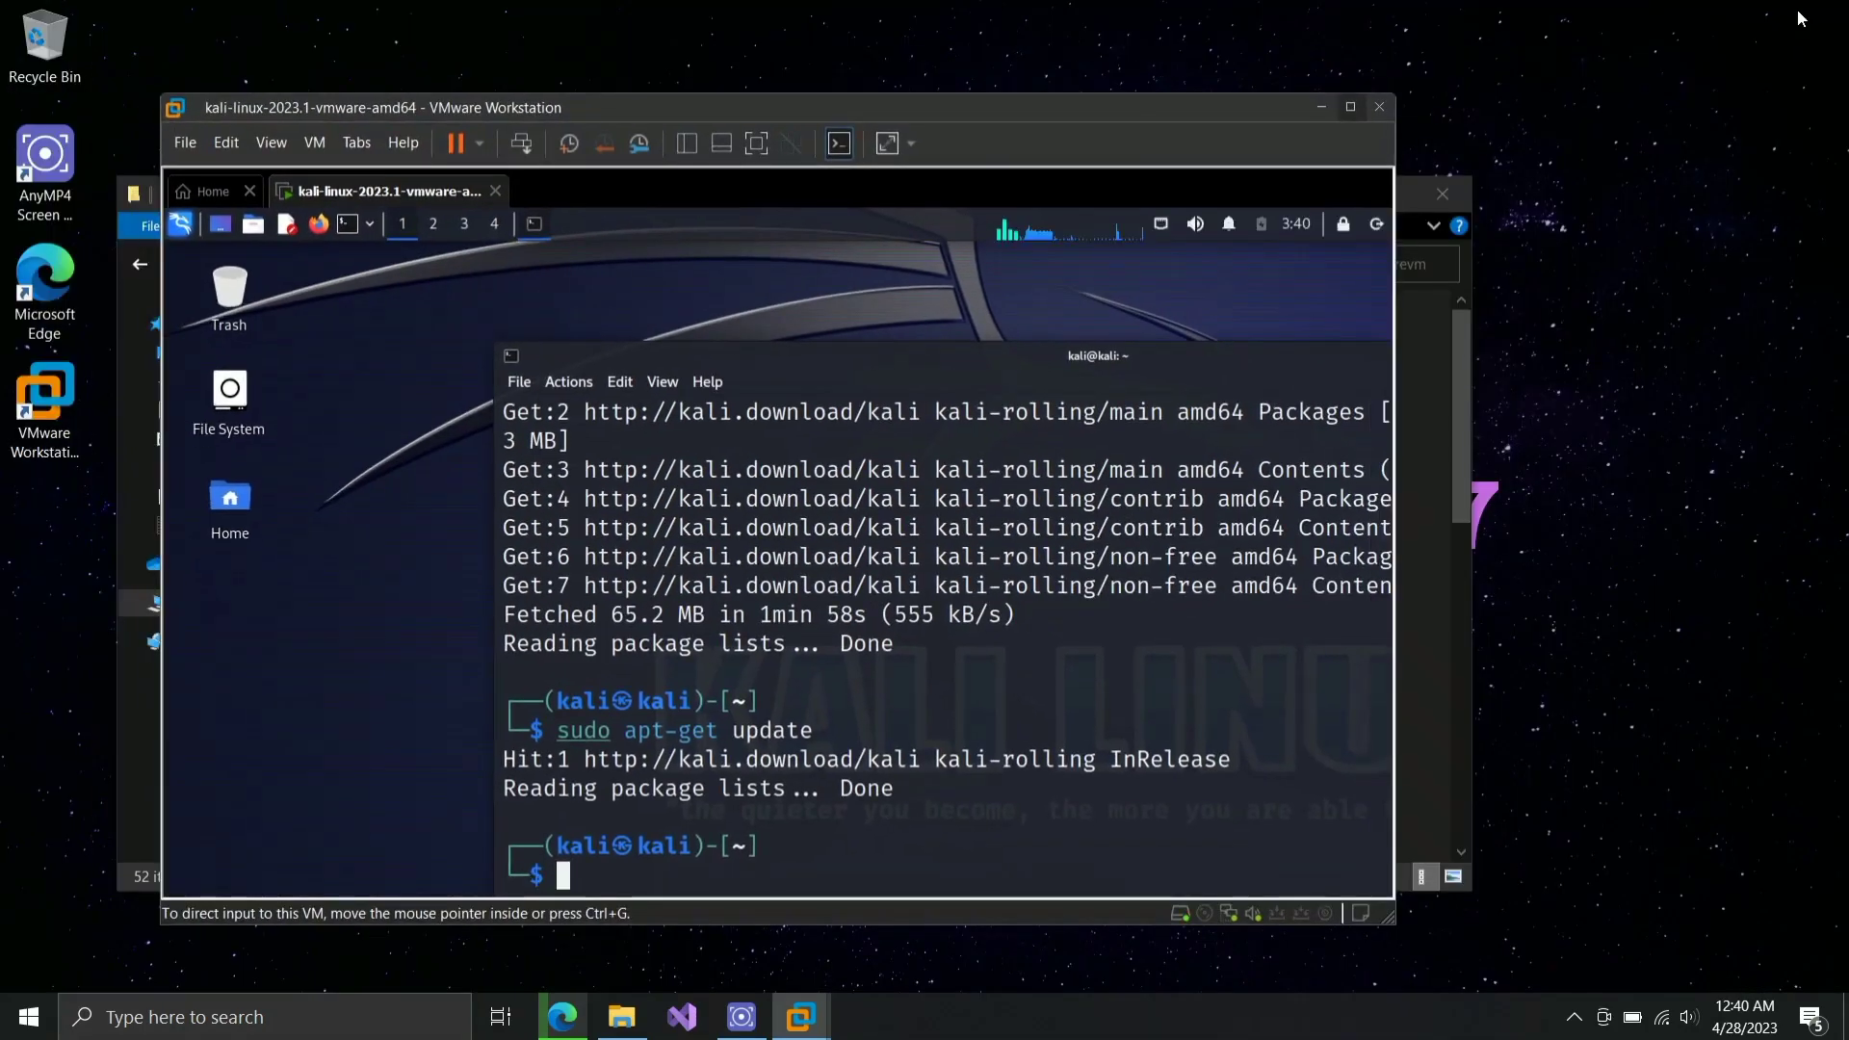
drag(1076, 126, 1153, 67)
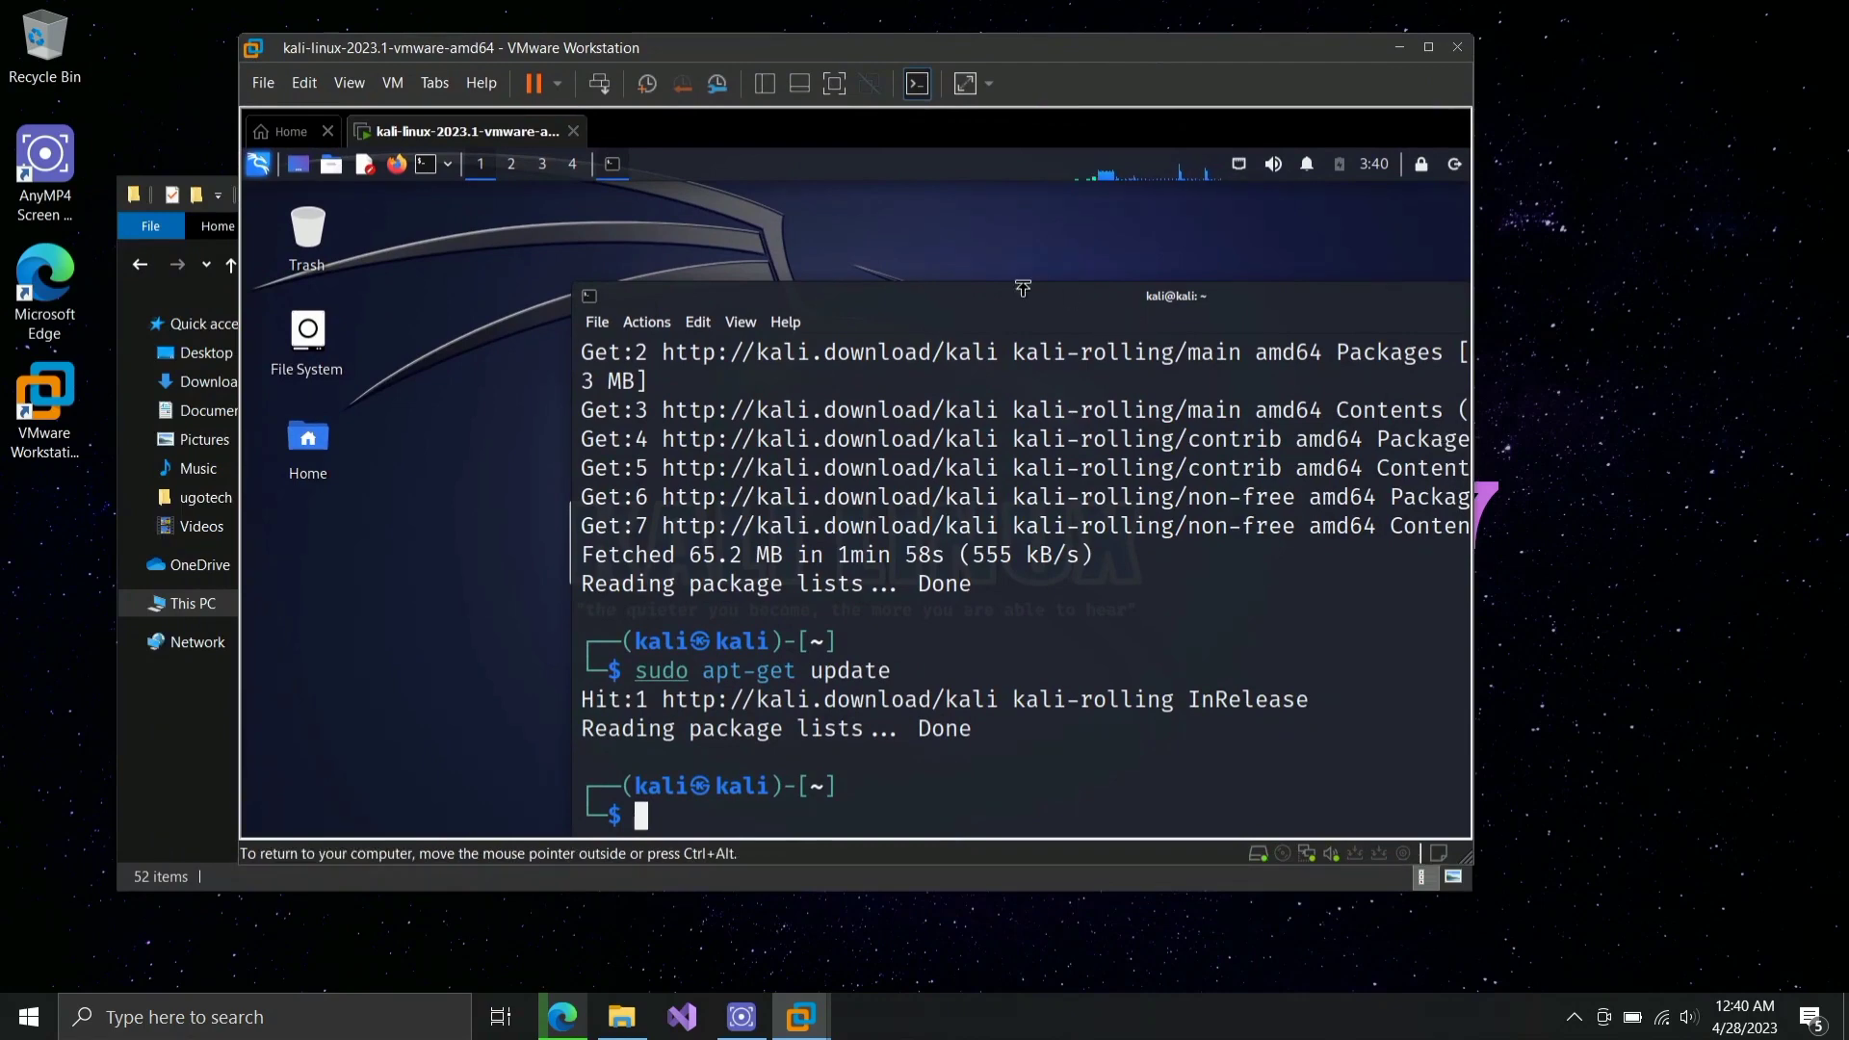
Step: Reposition and narrow the Kali terminal to 74 x 17 characters so it fits the smaller desktop, and close it
drag(1035, 306, 819, 241)
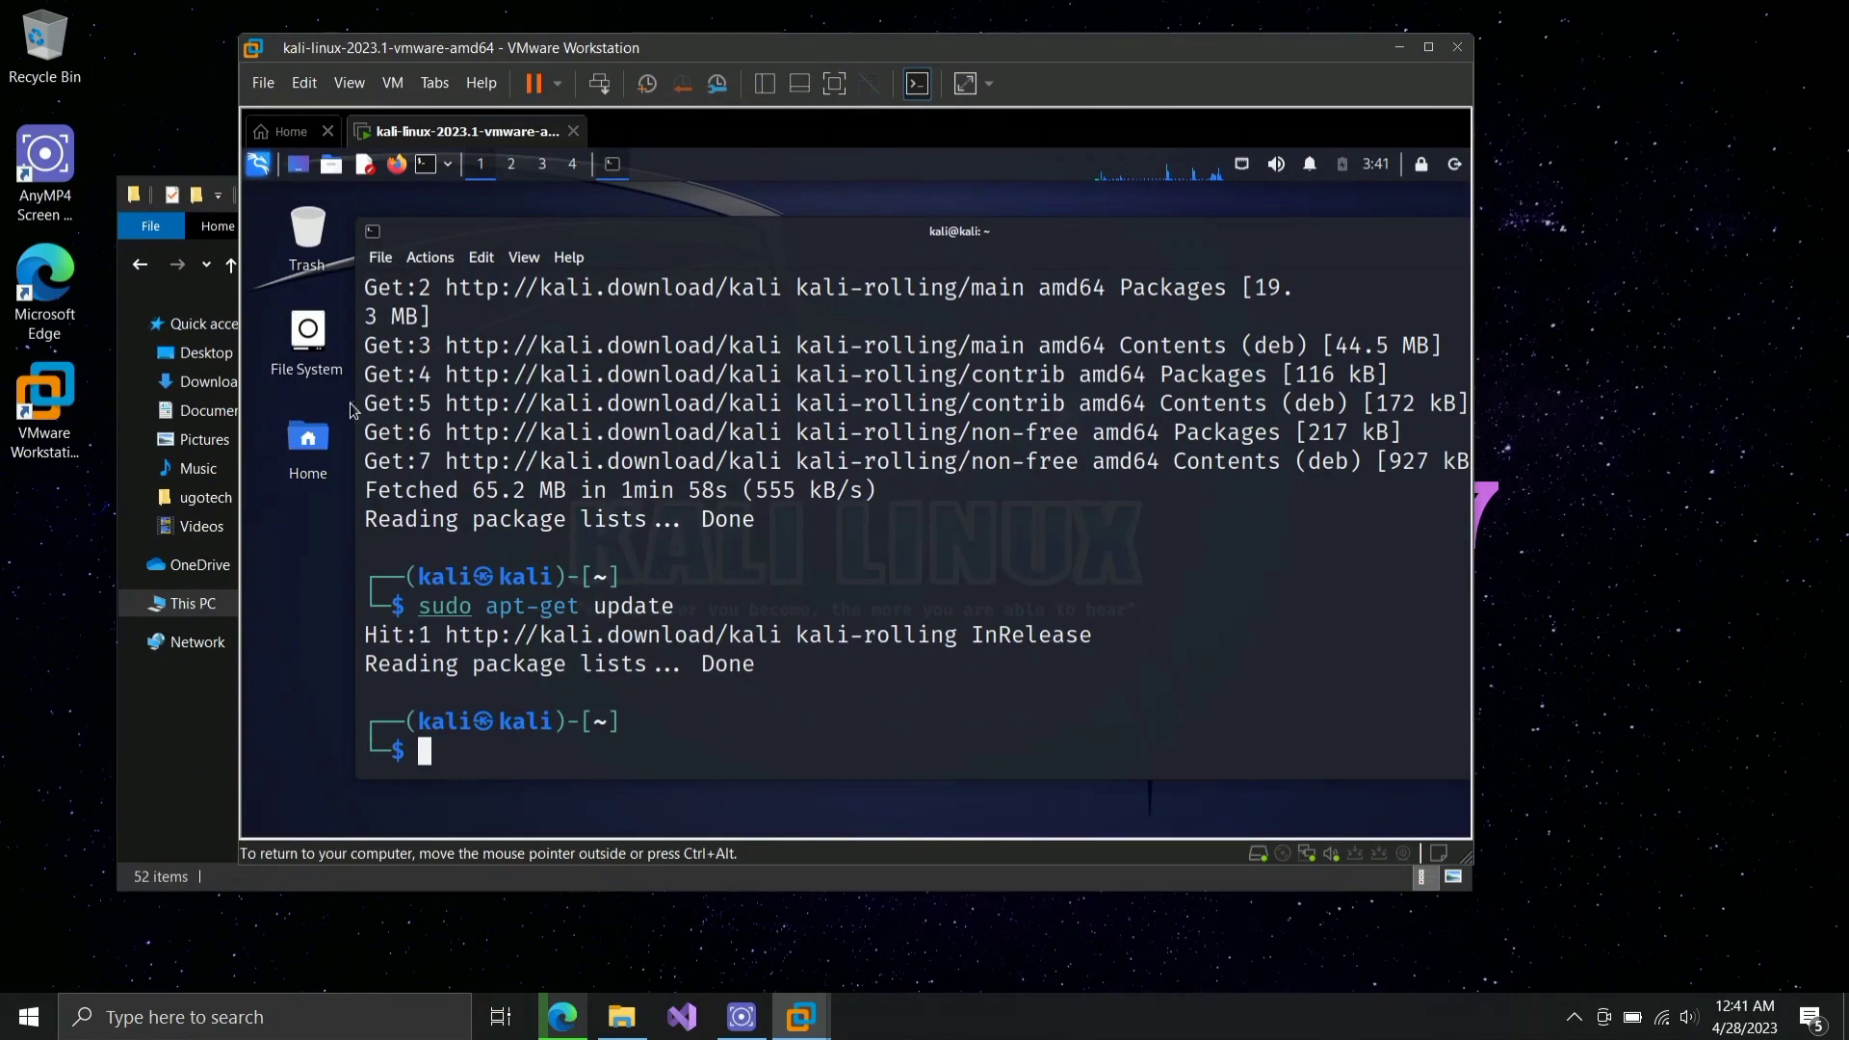
drag(358, 402, 579, 374)
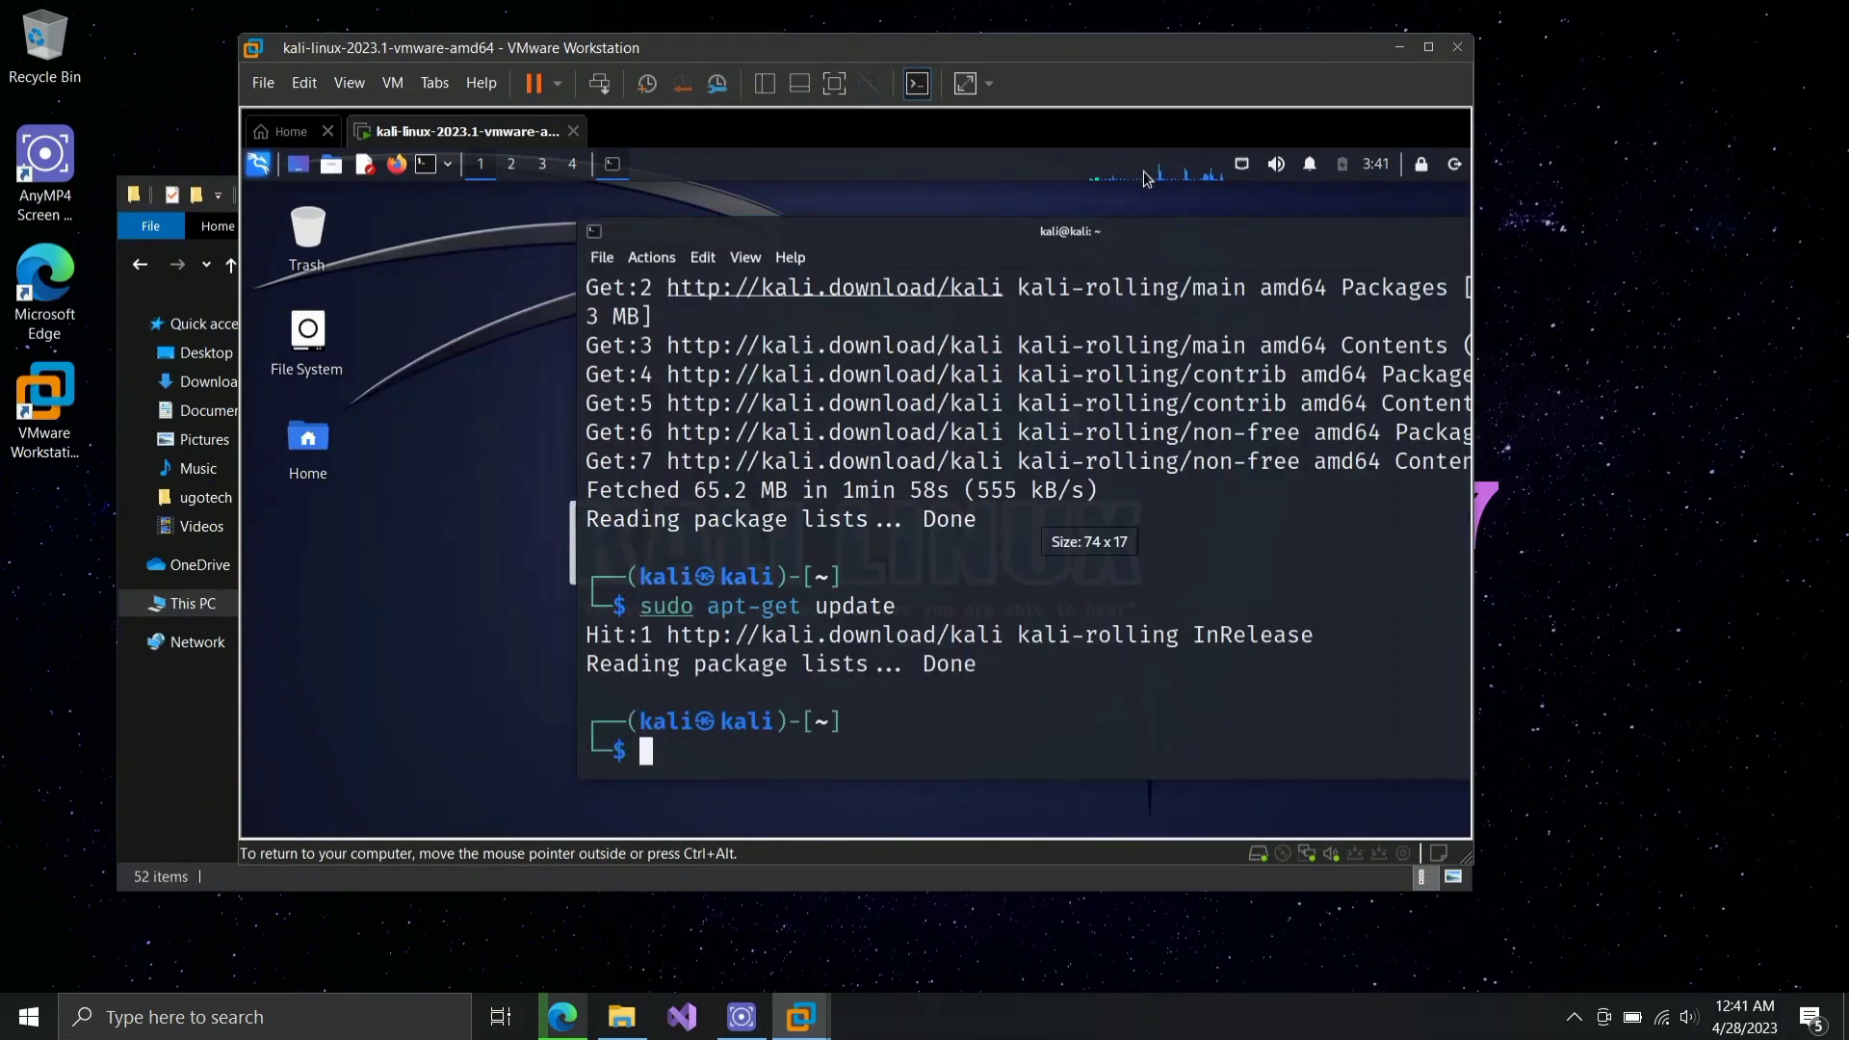
drag(1107, 237, 906, 241)
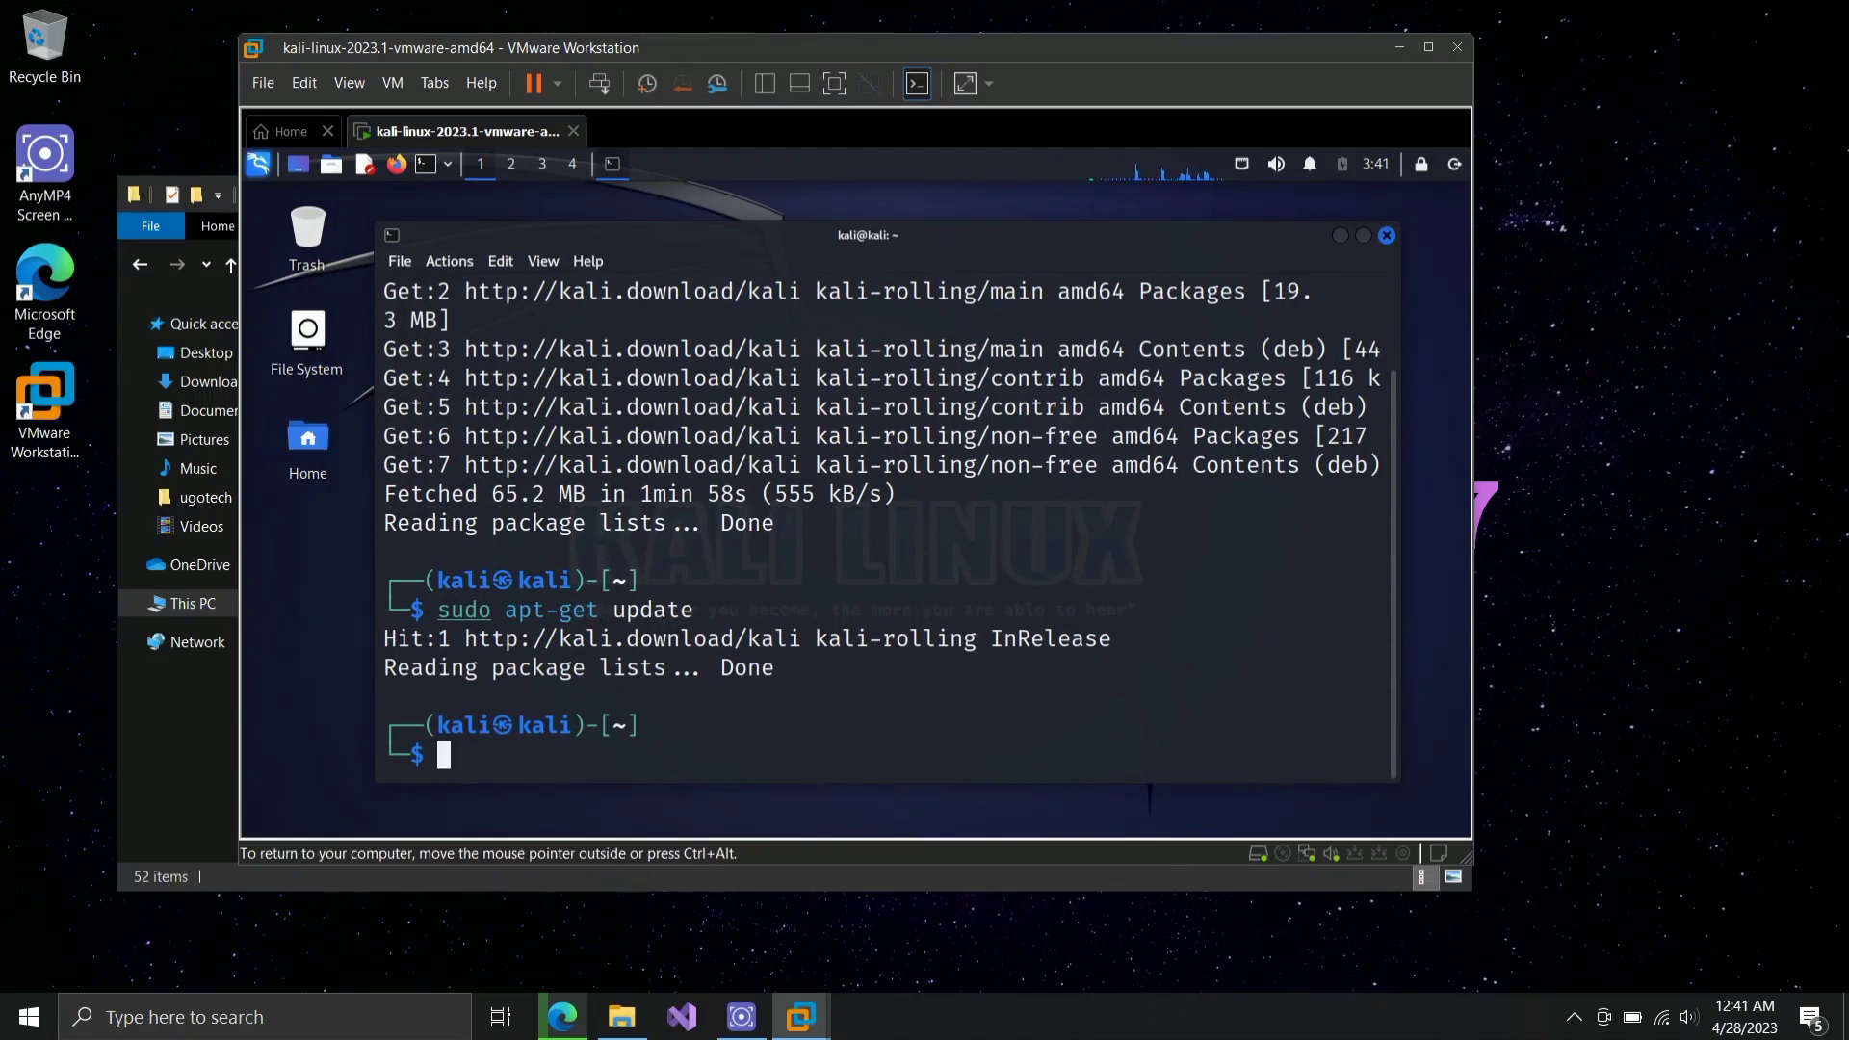
click(1386, 235)
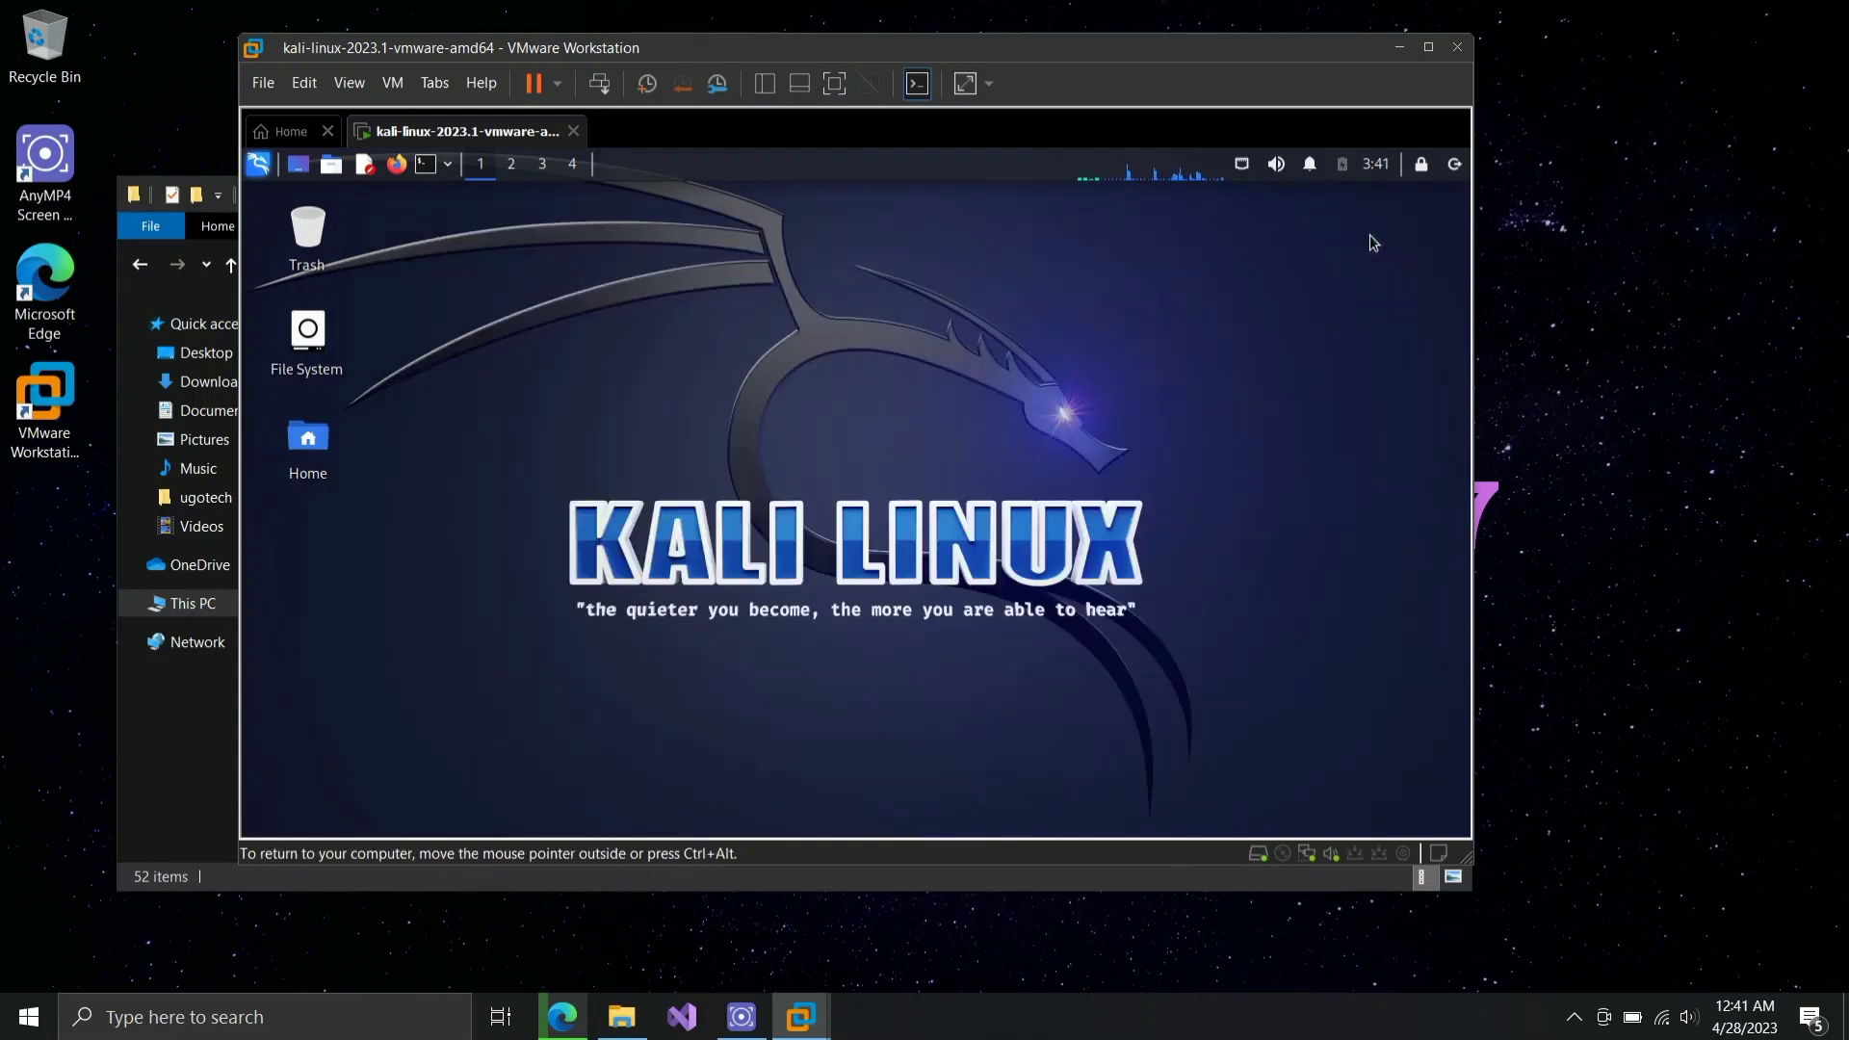